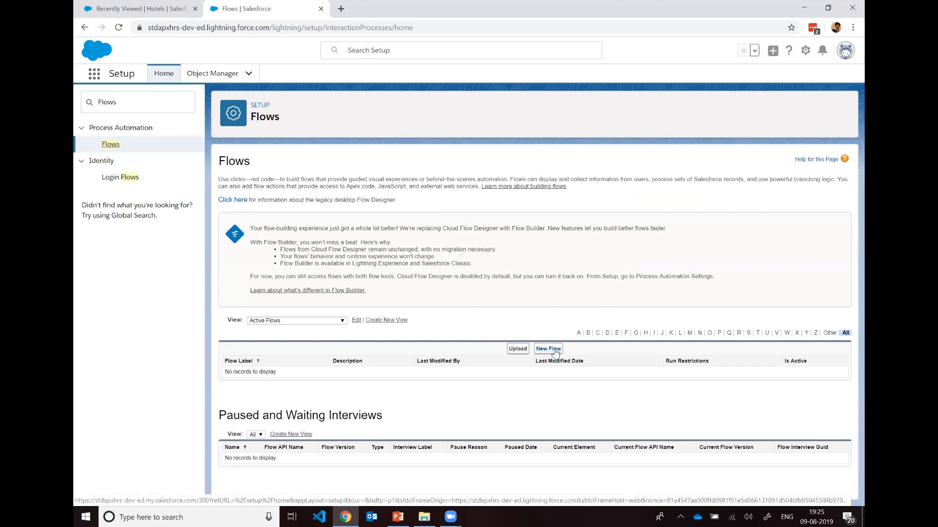
# Step: Check the flow list using the Inactive Flows view and the All Flows view
pyautogui.click(318, 321)
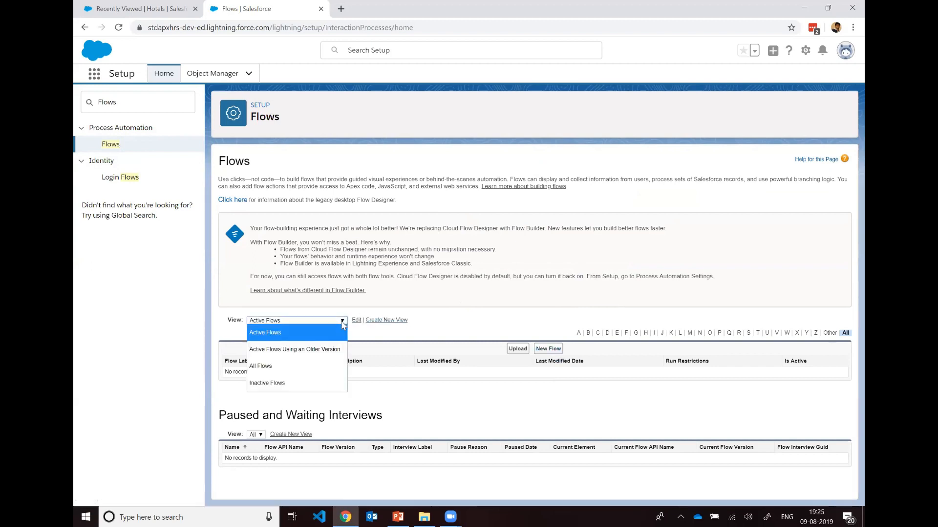
pyautogui.click(318, 384)
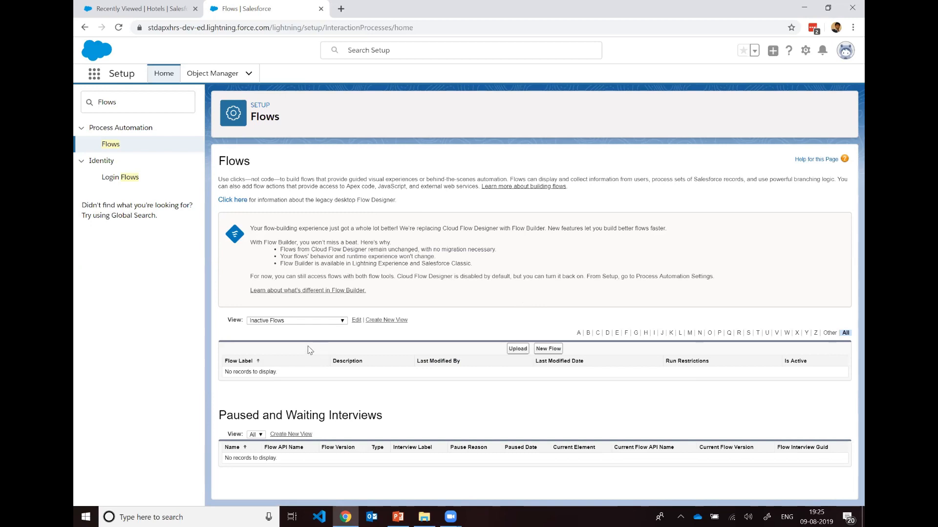
pyautogui.doubleClick(311, 326)
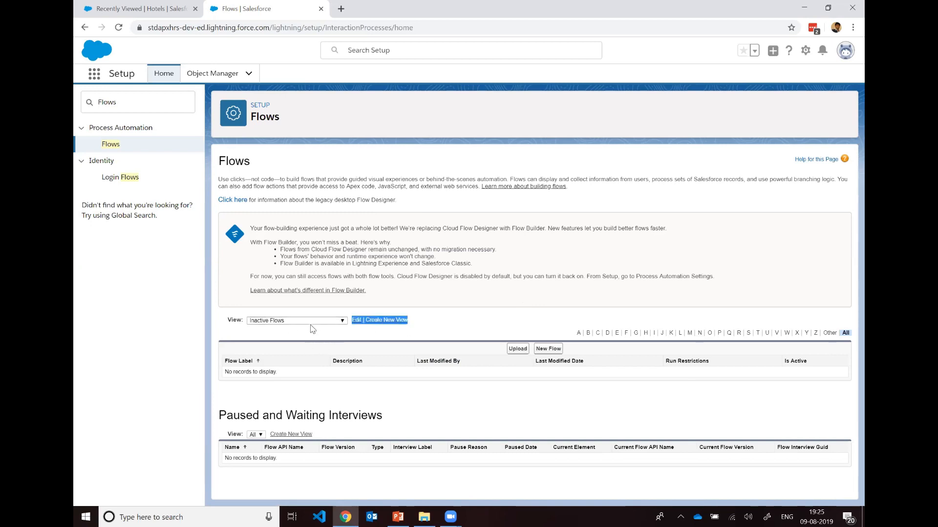
pyautogui.click(310, 322)
pyautogui.click(293, 367)
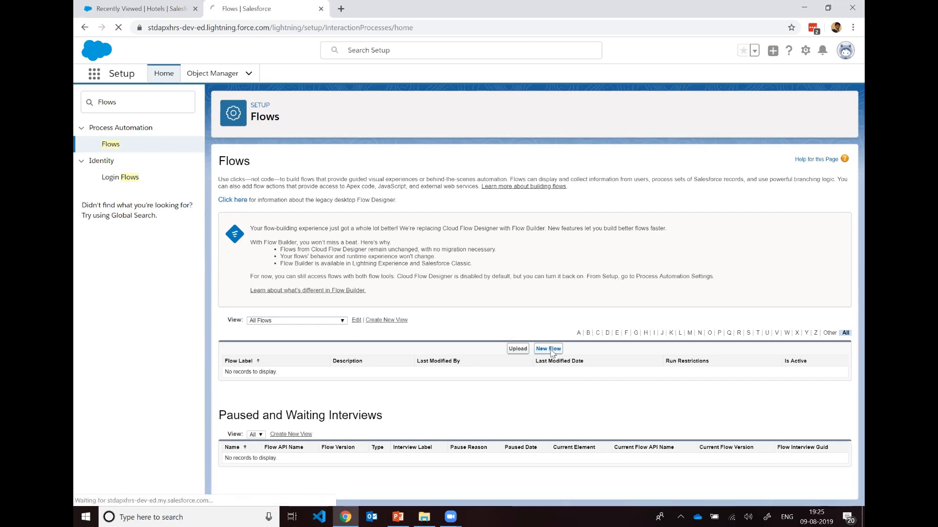
# Step: Create a new flow of type Screen Flow and look over the toolbox's resource manager and elements
pyautogui.click(550, 350)
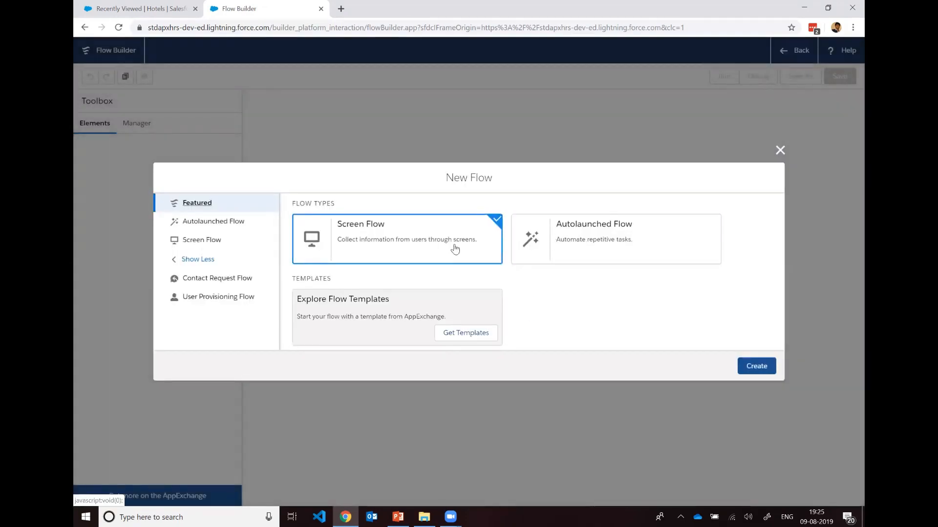
pyautogui.click(756, 365)
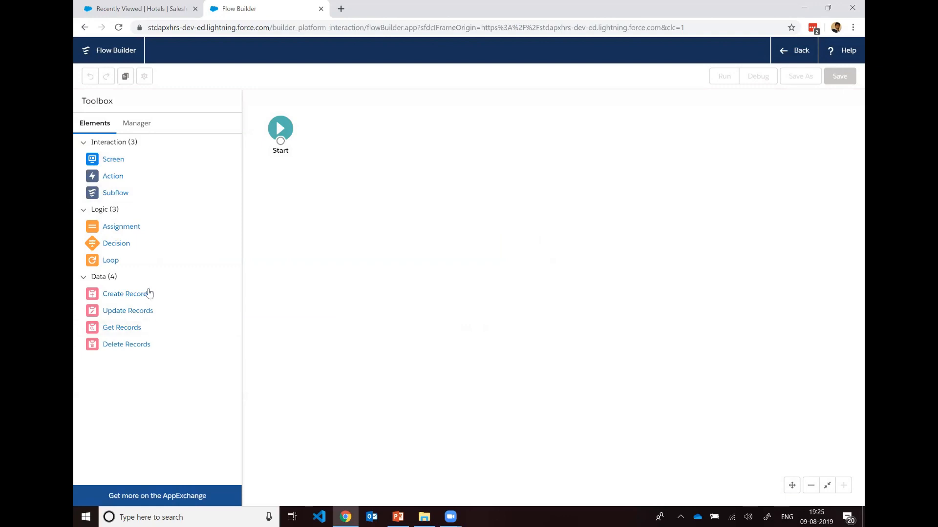
pyautogui.click(137, 125)
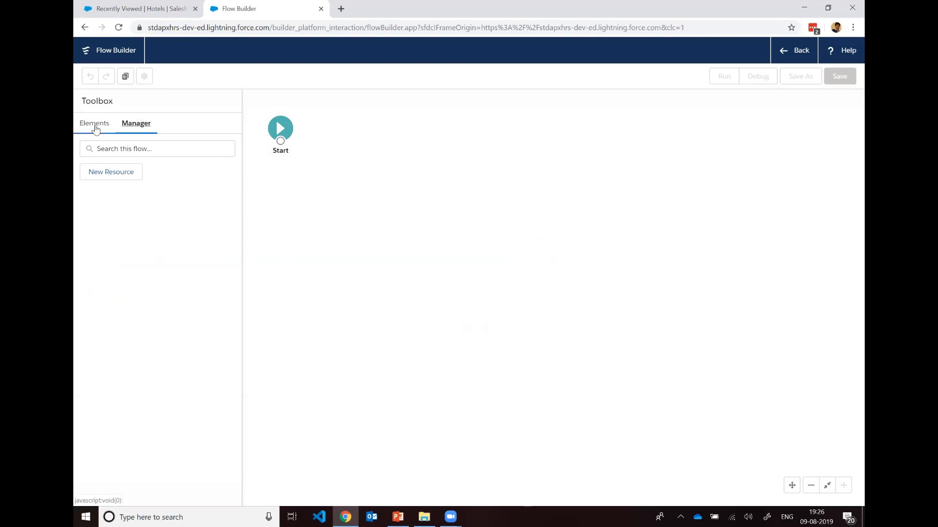
pyautogui.click(95, 127)
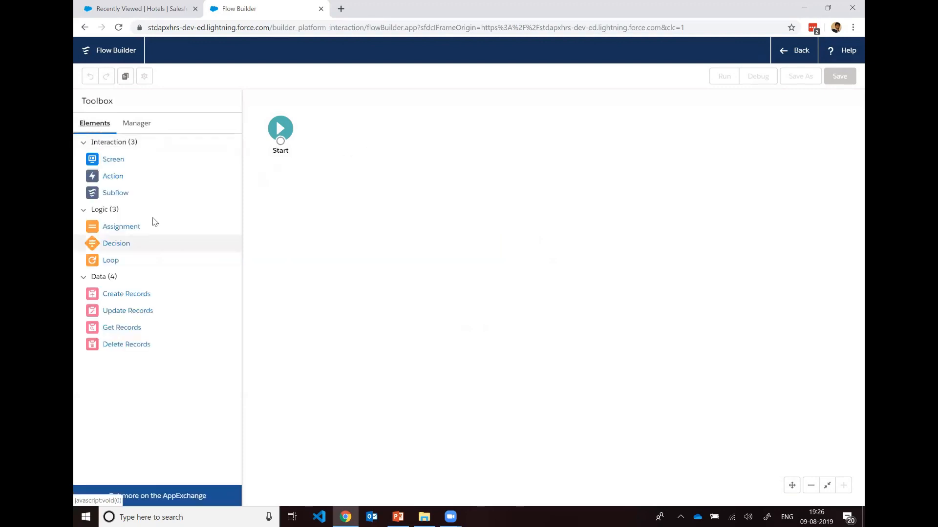
# Step: Add a Screen element beside Start, labelled Commission Calculator with the API name Commission_Calculator
pyautogui.moveTo(110, 160); pyautogui.dragTo(325, 129)
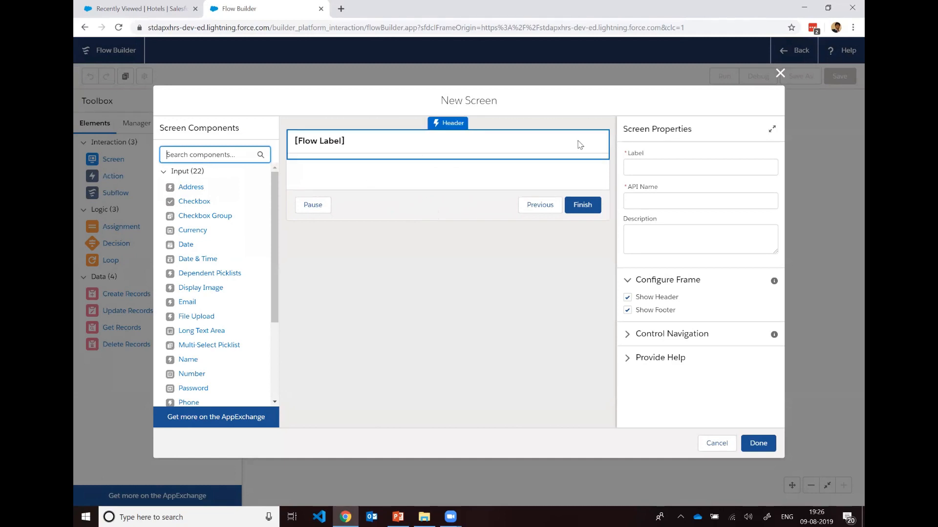
pyautogui.click(643, 167)
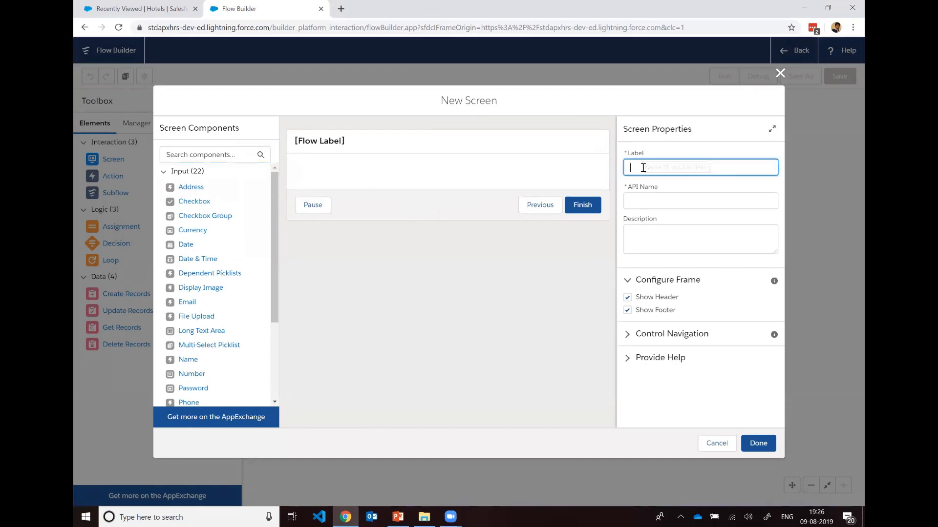
pyautogui.write('Commission Calculato')
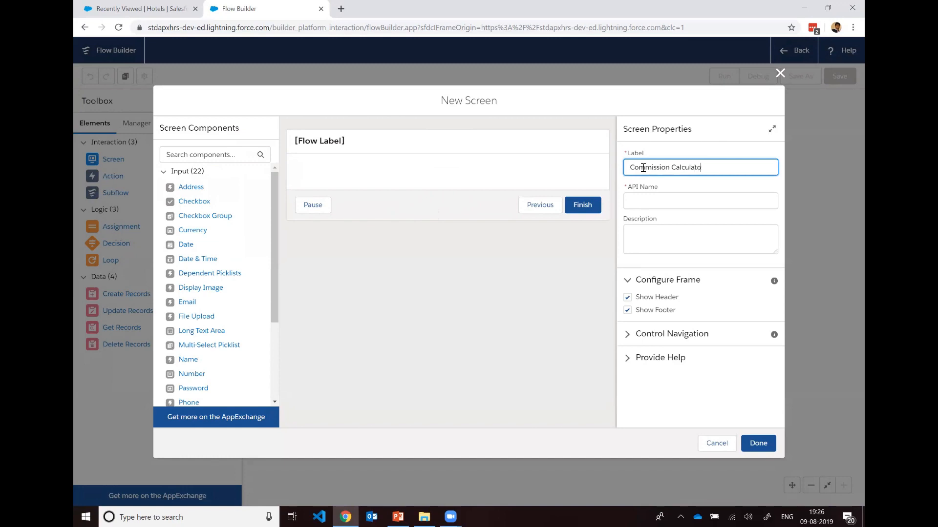
pyautogui.write('r')
pyautogui.click(686, 200)
pyautogui.click(697, 245)
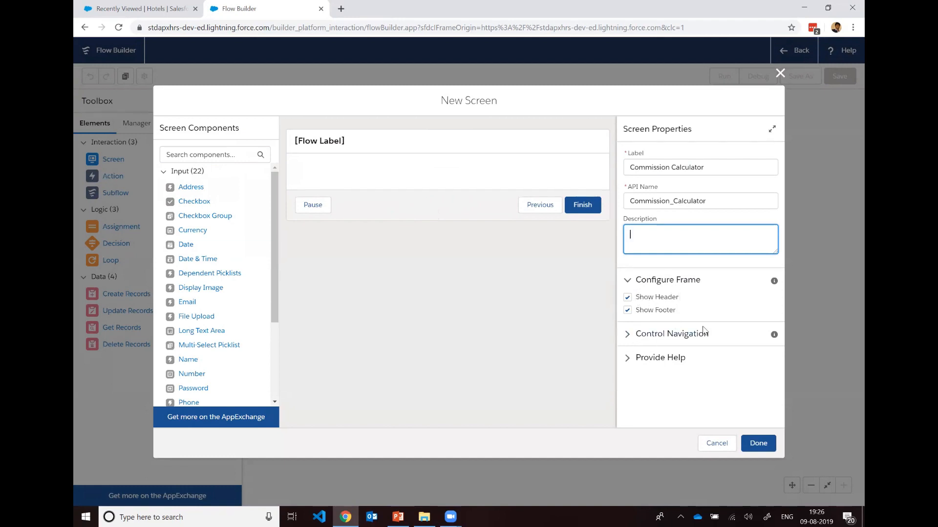
# Step: Disable the Pause and Previous navigation options for the screen, keeping only Next or Finish
pyautogui.click(628, 337)
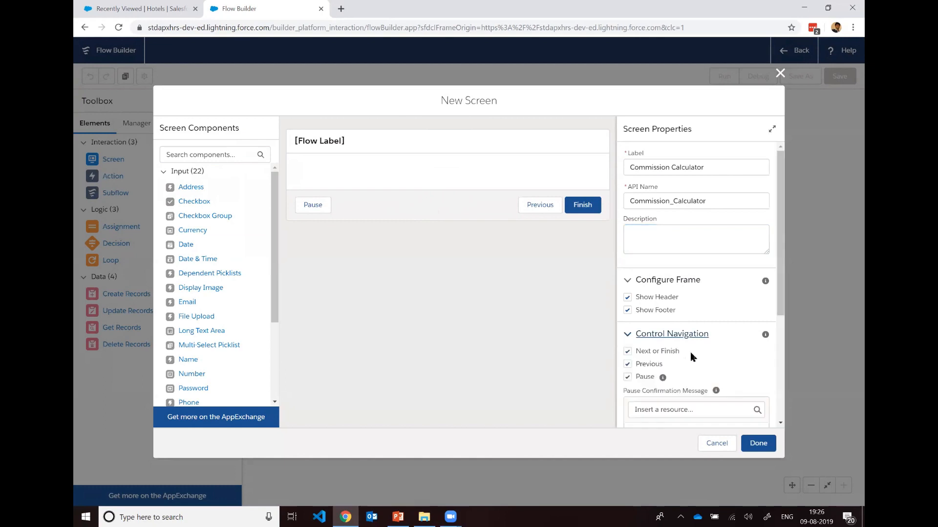
pyautogui.scroll(-1, 708, 354)
pyautogui.scroll(-1, 709, 350)
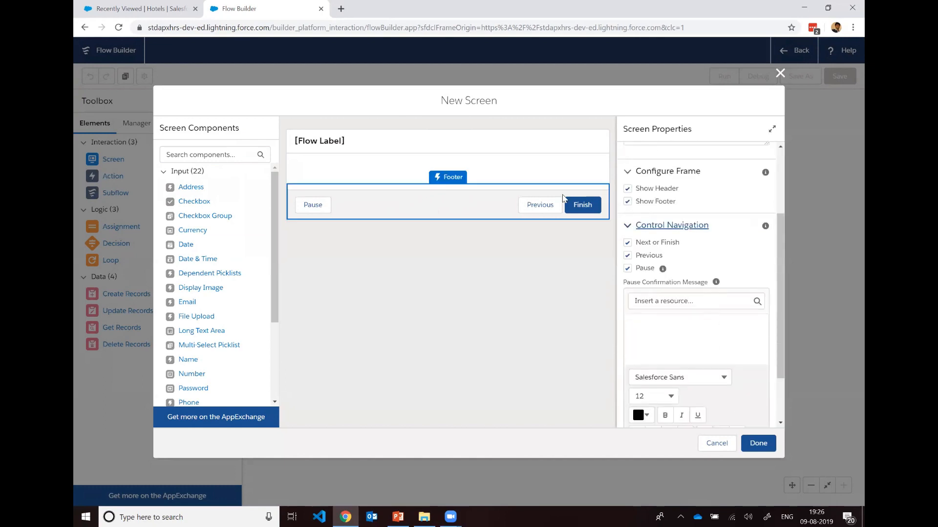
pyautogui.click(627, 268)
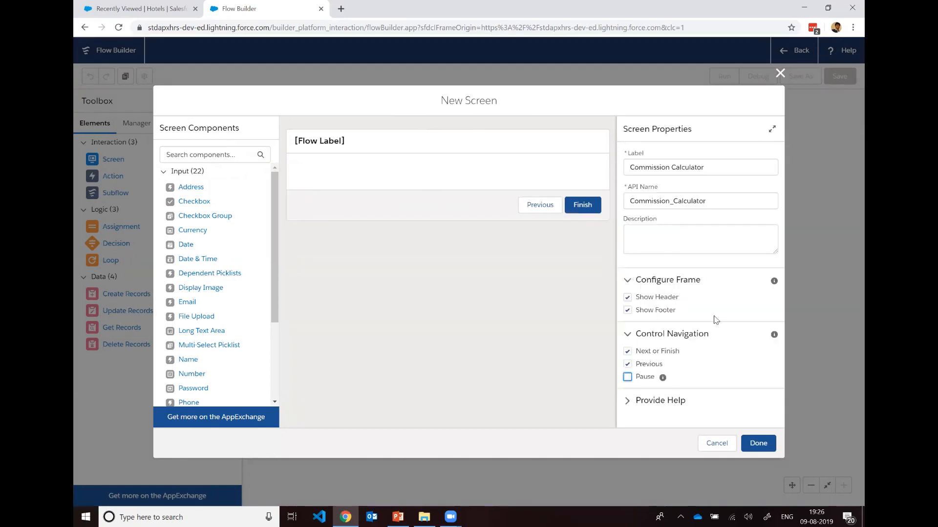
pyautogui.click(628, 378)
pyautogui.click(627, 378)
pyautogui.click(628, 365)
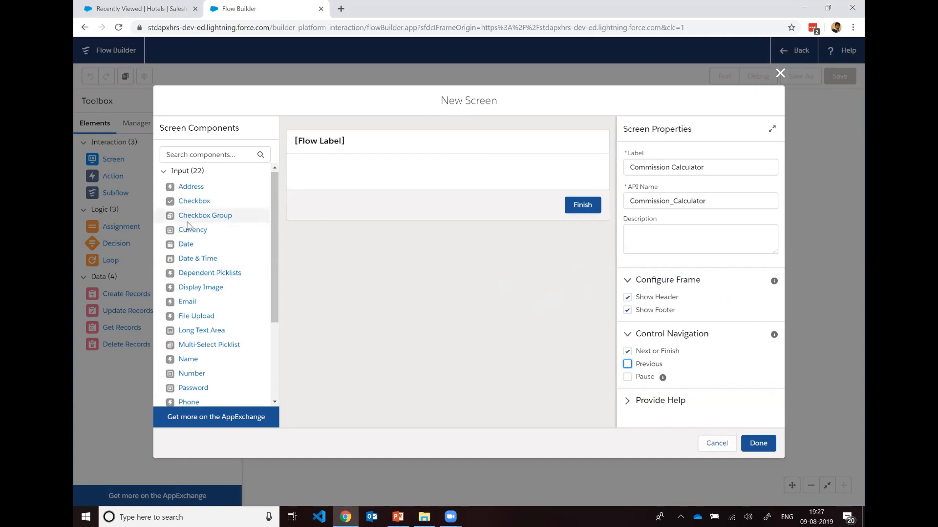
# Step: Add a Currency input component to the body of the Commission Calculator screen
pyautogui.scroll(-1, 191, 226)
pyautogui.scroll(1, 200, 230)
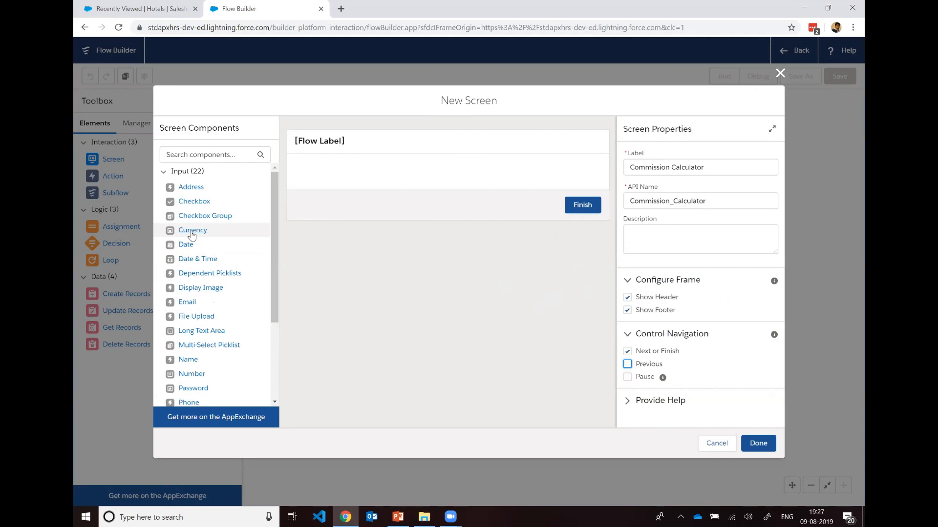
pyautogui.moveTo(196, 232); pyautogui.dragTo(352, 164)
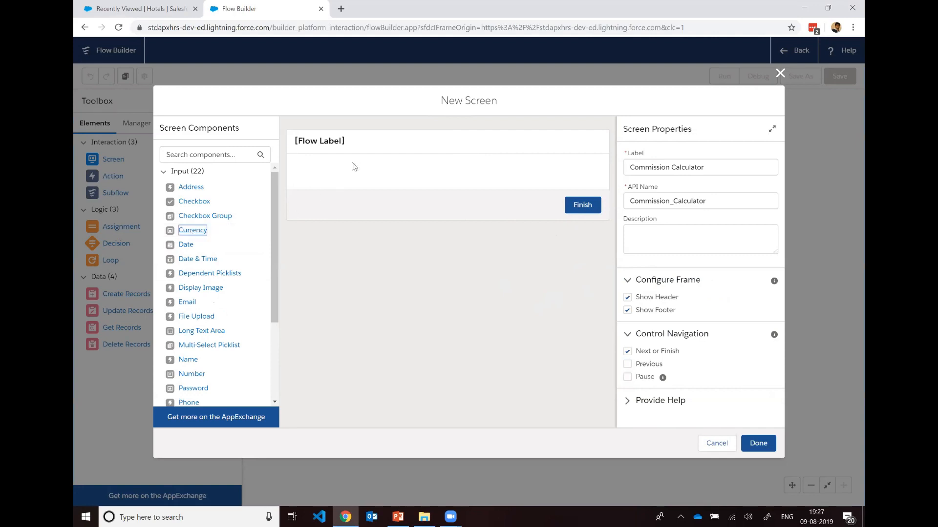
pyautogui.moveTo(214, 232); pyautogui.dragTo(336, 221)
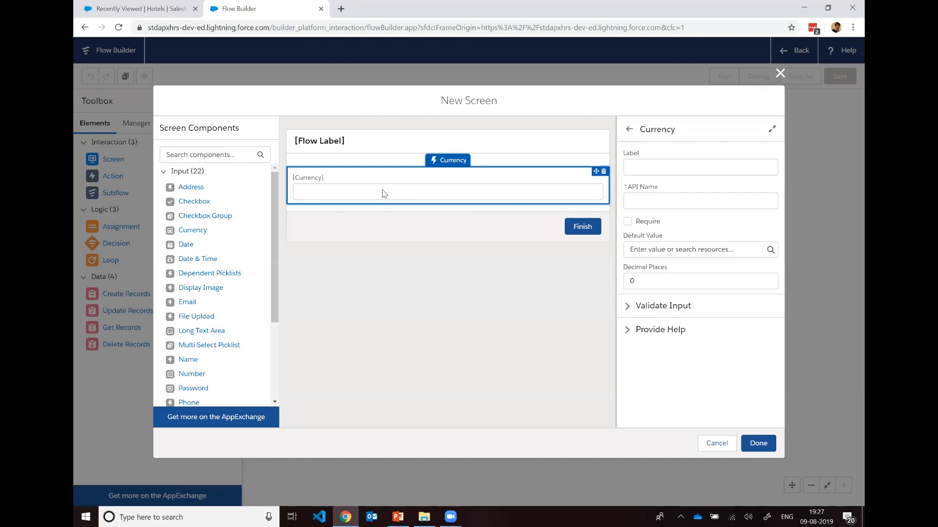
# Step: Examine the input and display components available for the screen
pyautogui.scroll(-3, 210, 209)
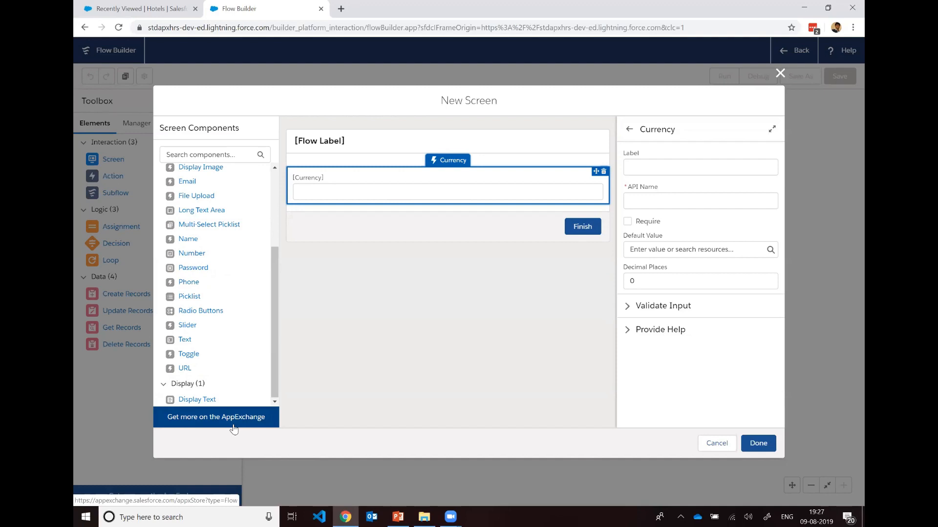
pyautogui.scroll(1, 223, 338)
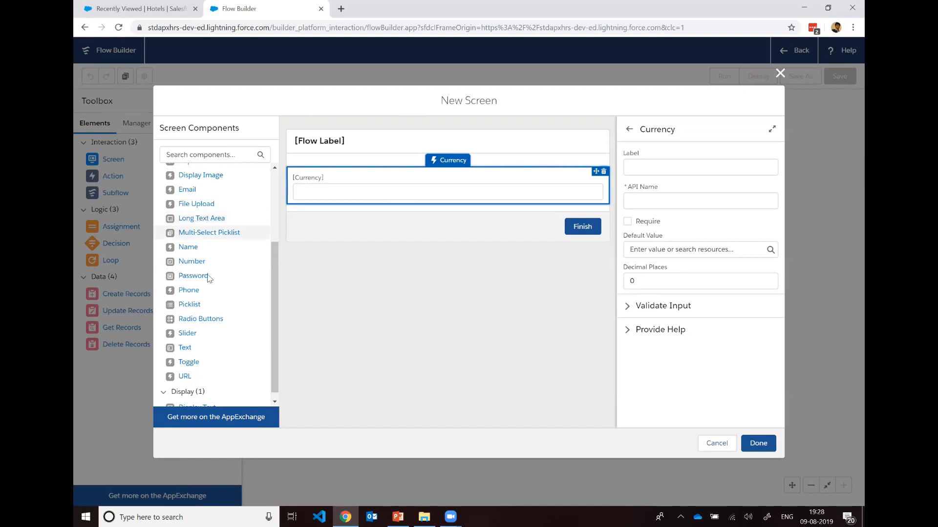
pyautogui.scroll(-1, 210, 283)
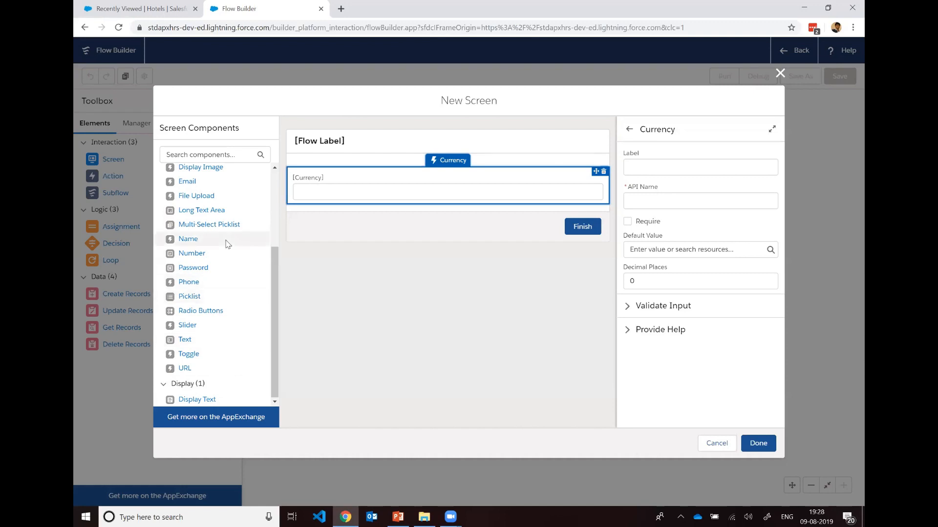
pyautogui.scroll(3, 227, 244)
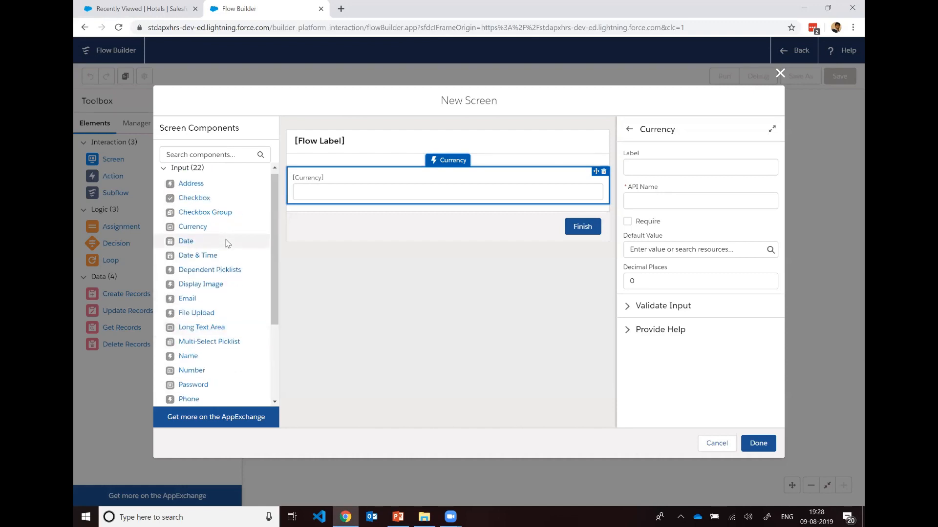
pyautogui.scroll(-3, 227, 243)
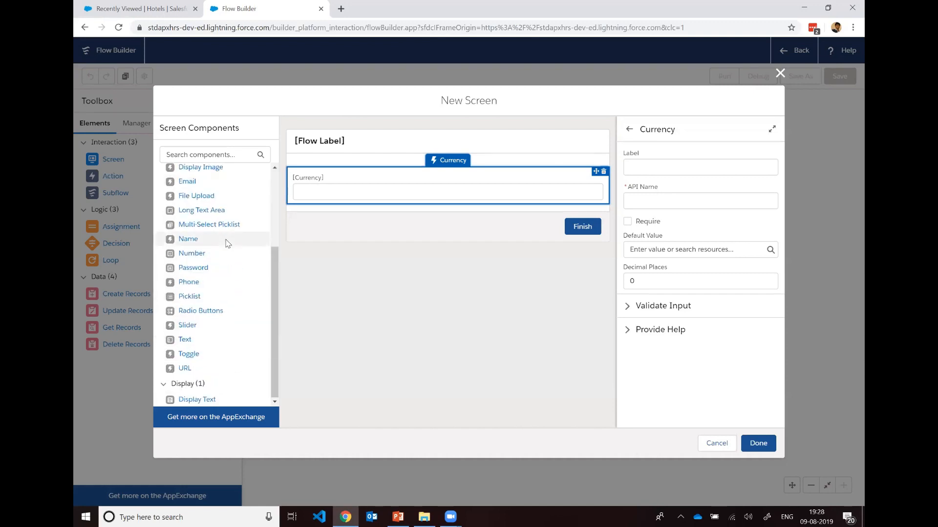
pyautogui.scroll(2, 227, 243)
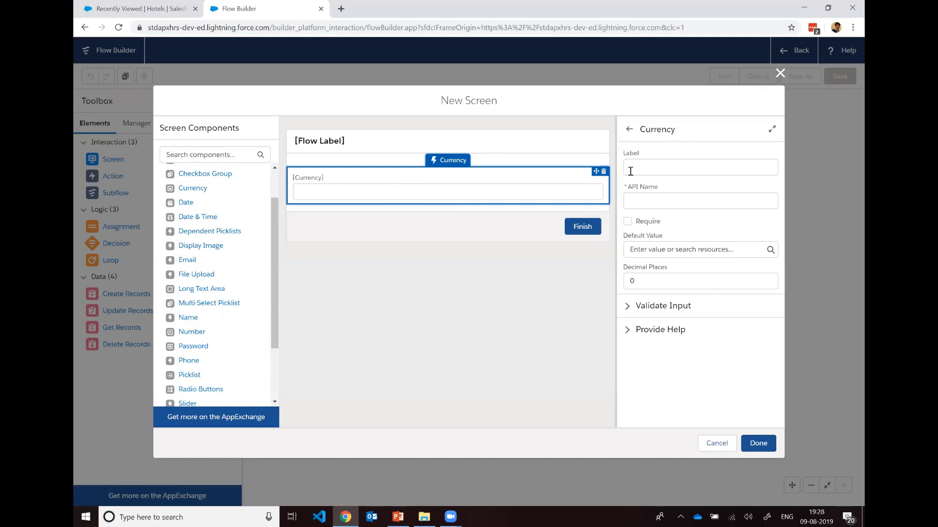
# Step: Label the currency field Deal Amount ($) with the API name Deal_Amount
pyautogui.click(657, 168)
pyautogui.write('Deal Amount ($')
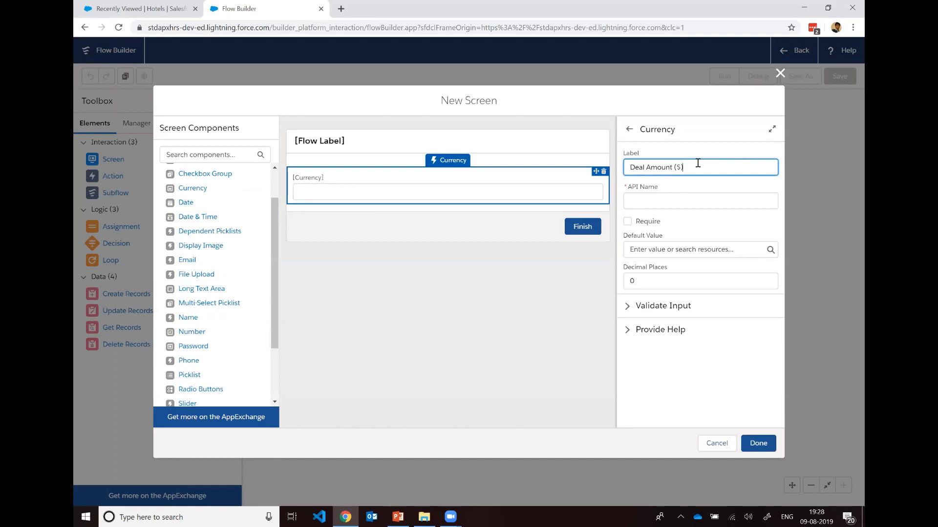
pyautogui.click(699, 201)
pyautogui.click(707, 221)
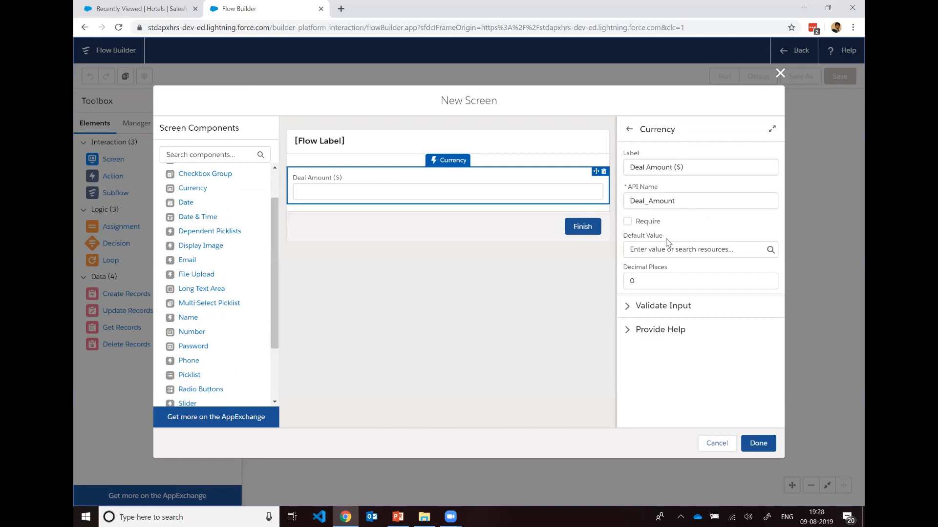
# Step: Review the currency field's input validation options, then complete the screen and align its element level with Start
pyautogui.click(627, 306)
pyautogui.scroll(-3, 674, 273)
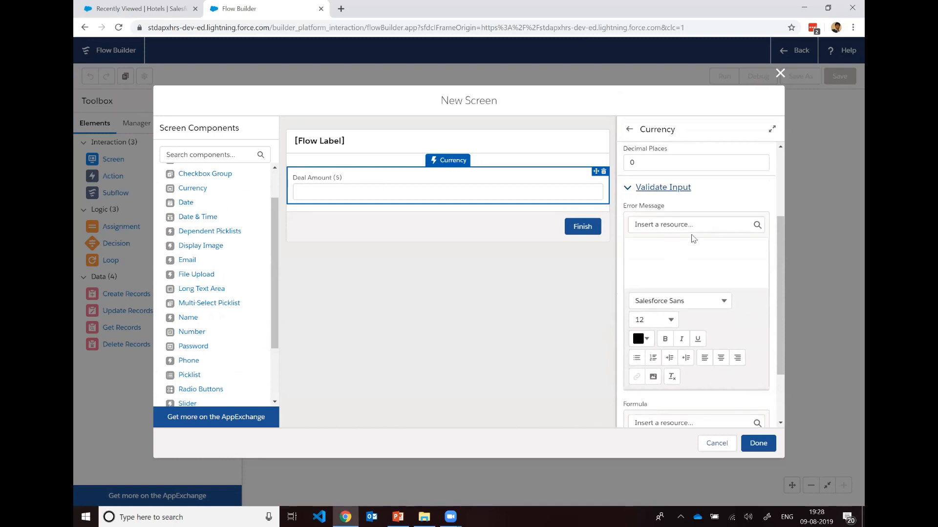
pyautogui.scroll(-2, 692, 263)
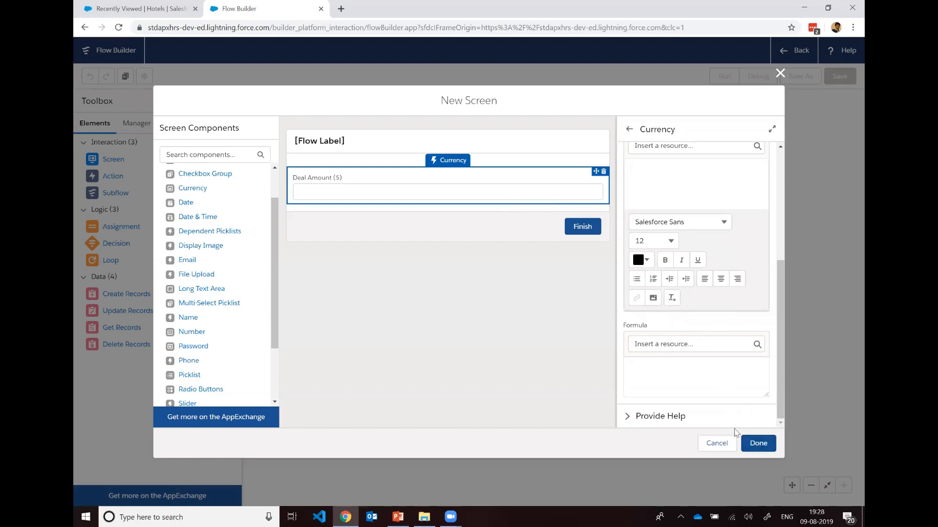
pyautogui.click(761, 444)
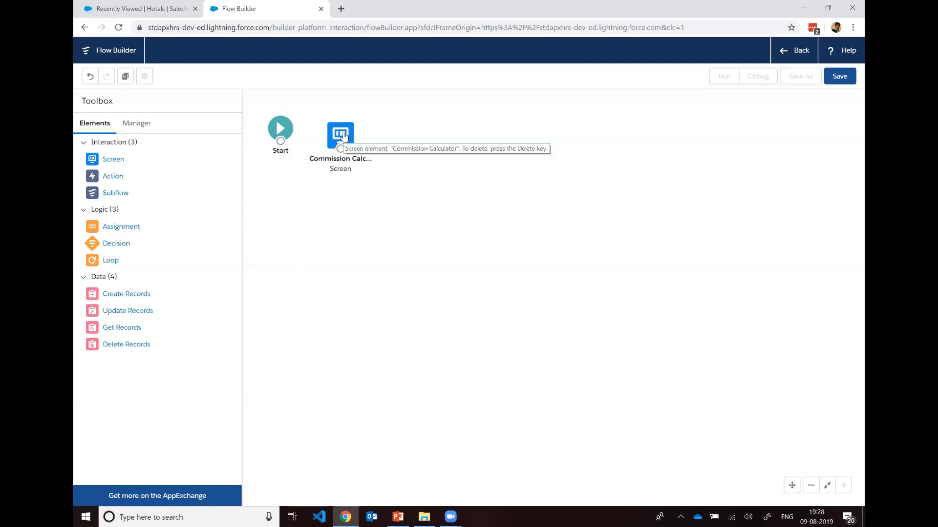
pyautogui.click(340, 135)
pyautogui.moveTo(341, 135); pyautogui.dragTo(339, 131)
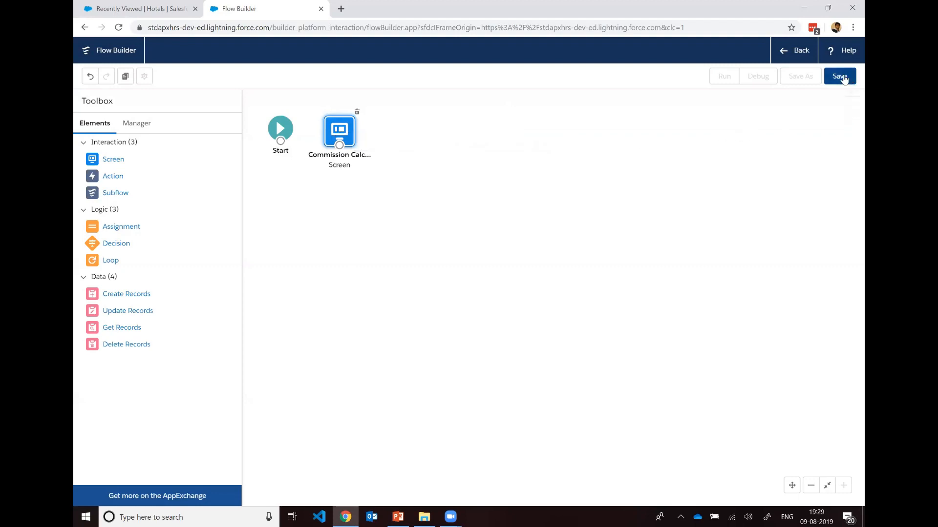
# Step: Start saving the flow with the label Commission Calculator and API name Commission_Calculator, keeping the type Screen Flow
pyautogui.click(850, 76)
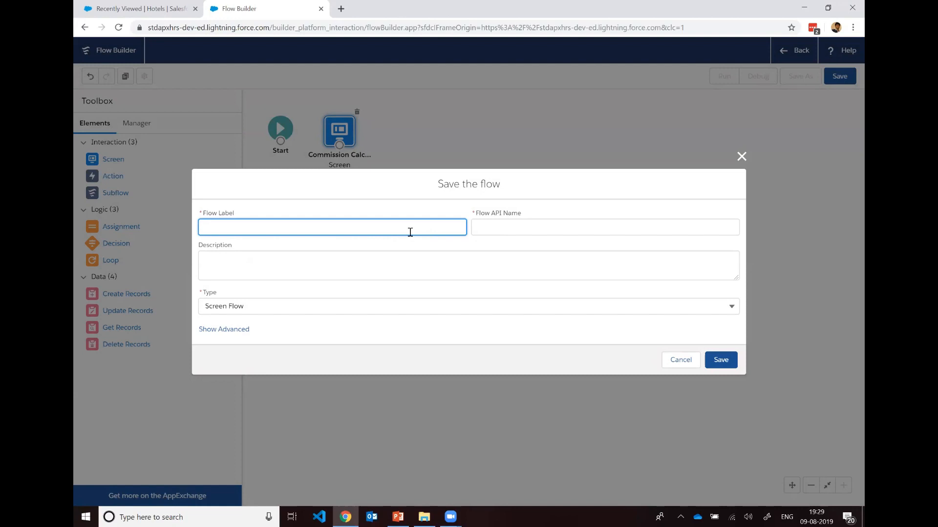
pyautogui.write('Commission')
pyautogui.press('BackSpace')
pyautogui.press('BackSpace')
pyautogui.click(500, 230)
pyautogui.click(438, 269)
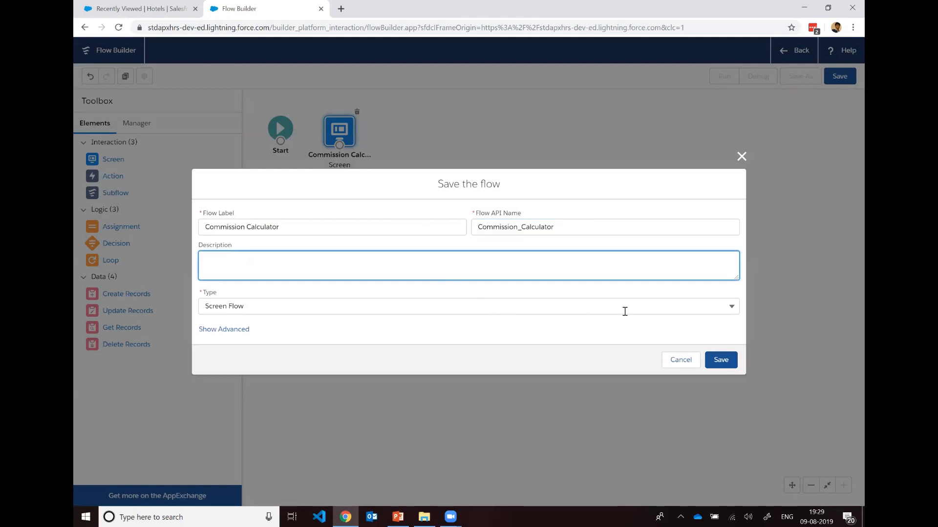
pyautogui.click(625, 311)
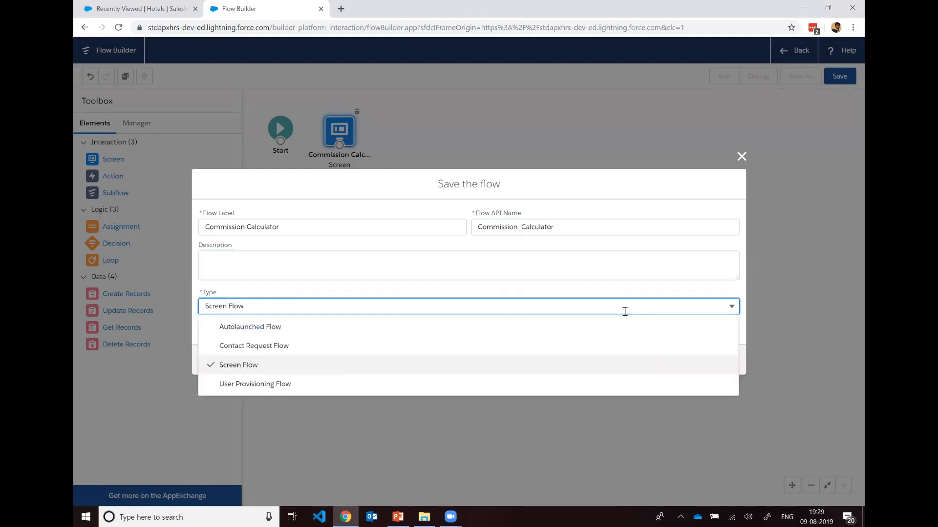
pyautogui.click(624, 311)
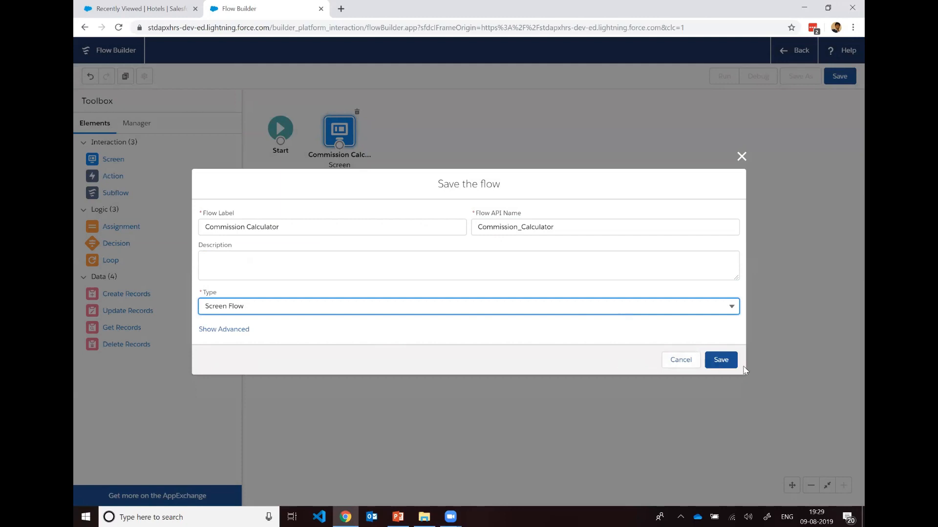
# Step: Review the advanced Interview Label setting and the $Flow global variables that can be inserted into it
pyautogui.click(236, 333)
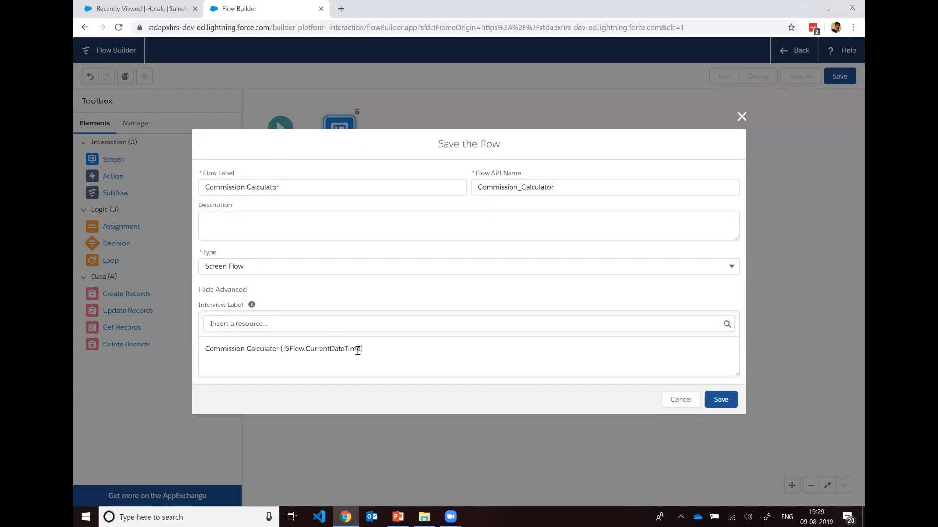
pyautogui.click(390, 349)
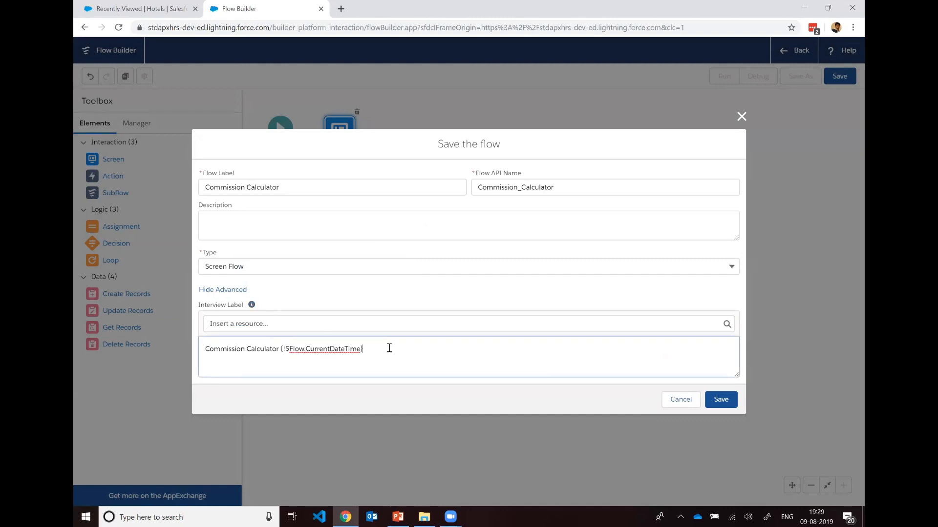
pyautogui.click(285, 325)
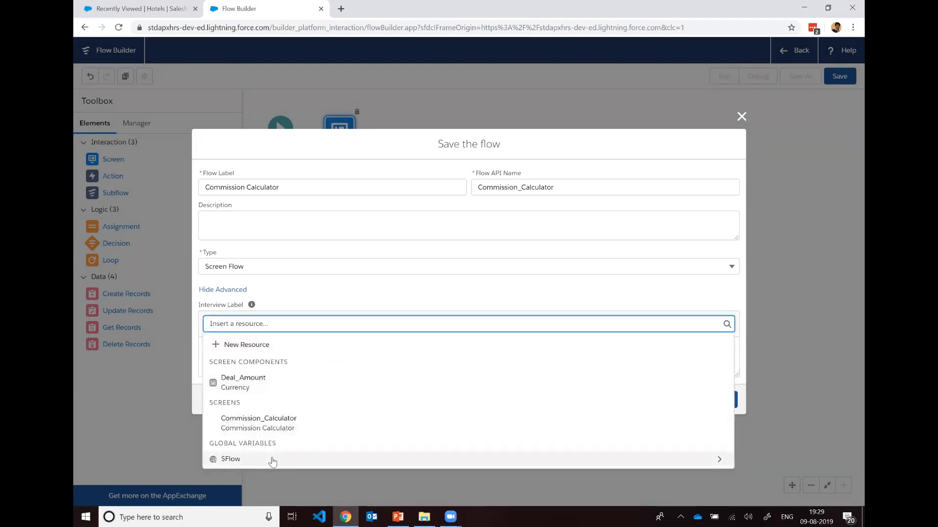
pyautogui.click(272, 460)
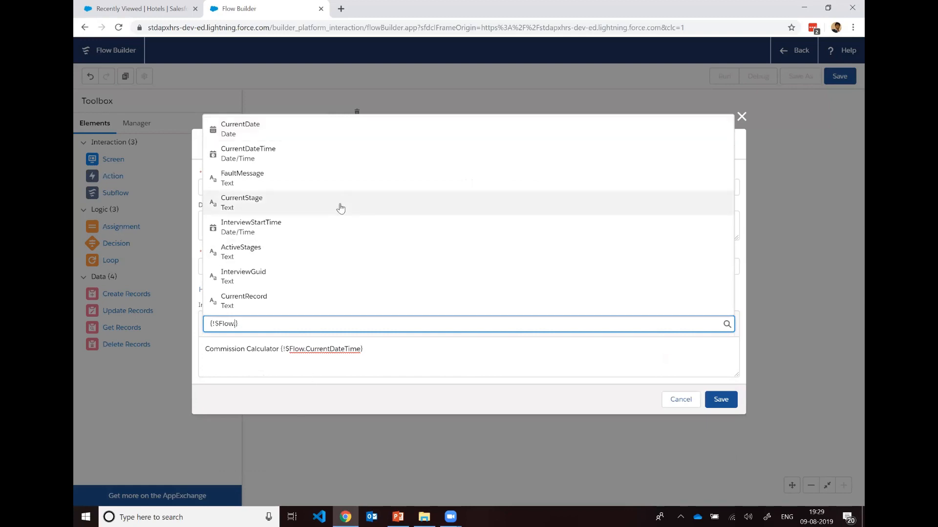
pyautogui.write('.')
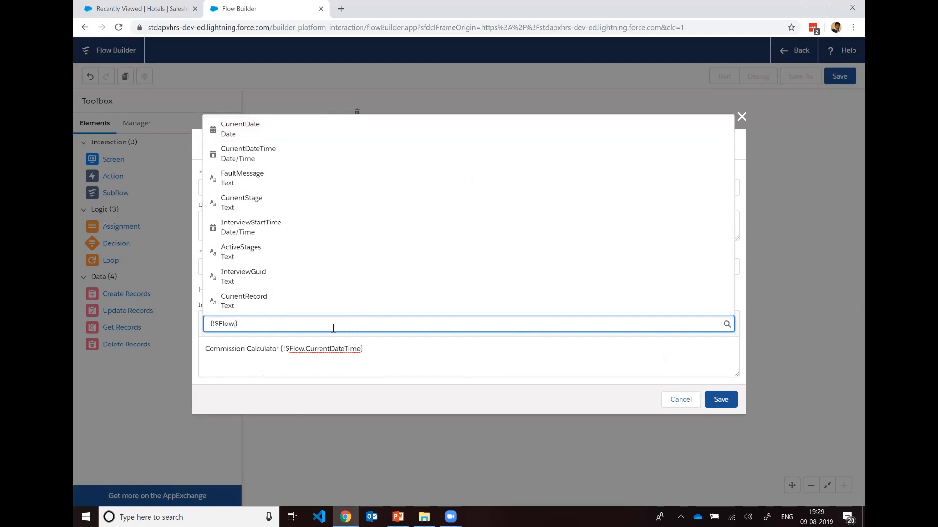
pyautogui.hotkey('ctrl', 'a')
pyautogui.press('BackSpace')
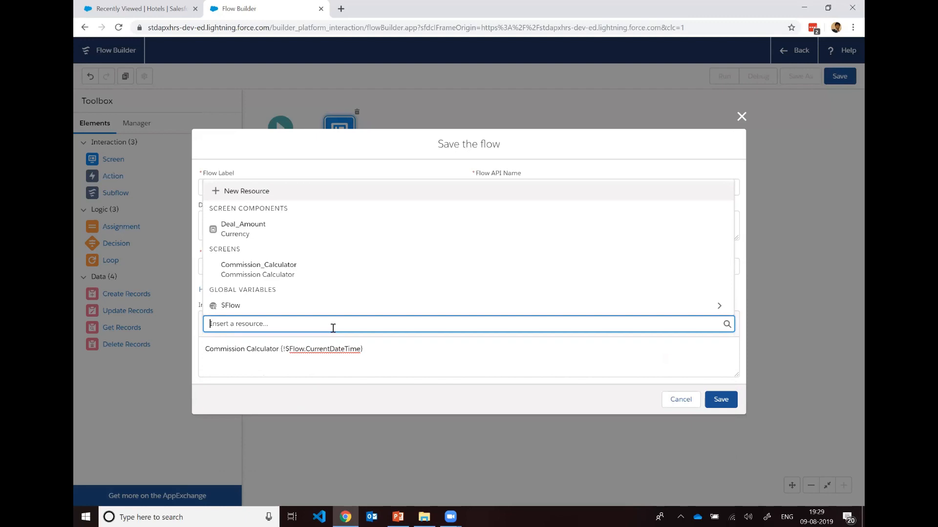
pyautogui.click(420, 346)
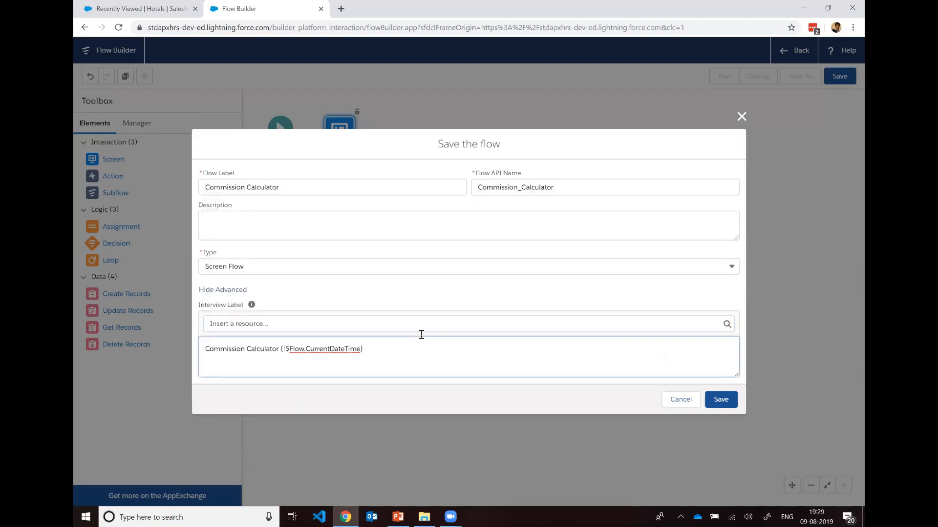
# Step: Save the Commission Calculator flow, then read through the reported issues and dismiss them
pyautogui.click(720, 400)
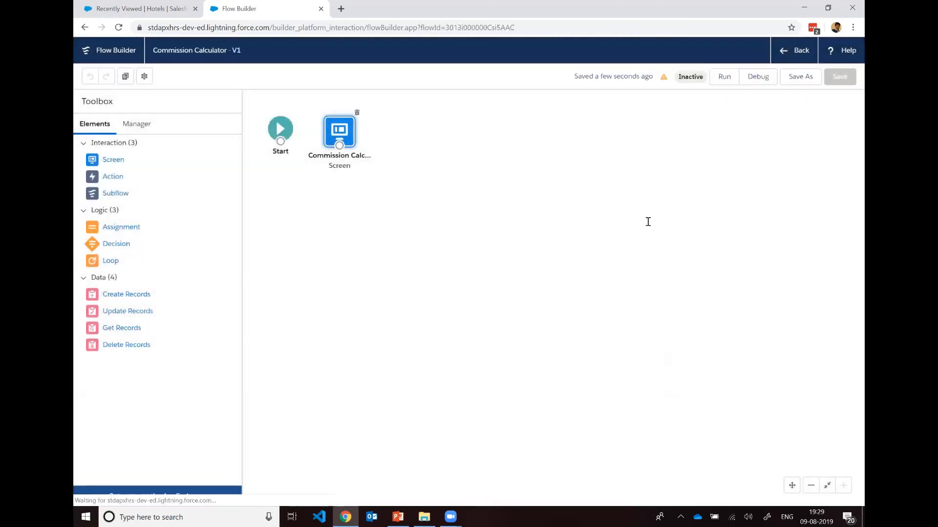
pyautogui.scroll(-2, 703, 149)
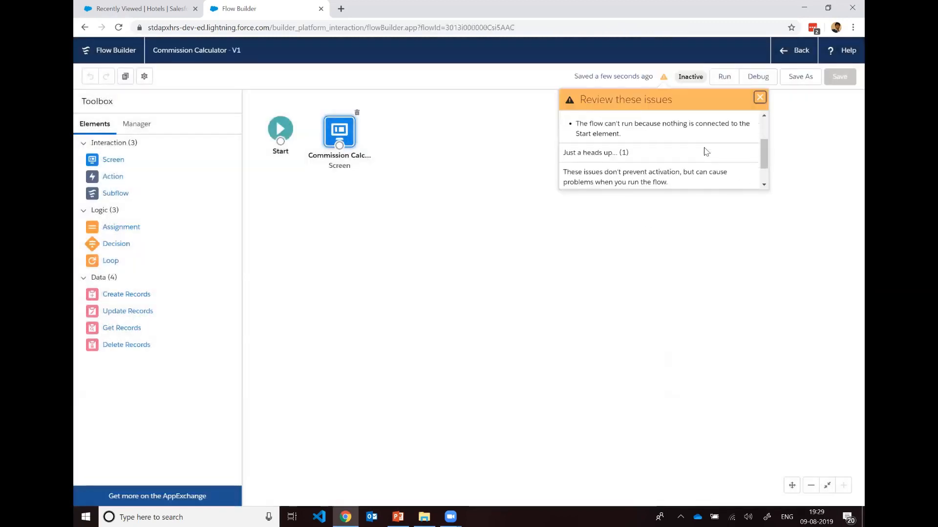
pyautogui.click(759, 99)
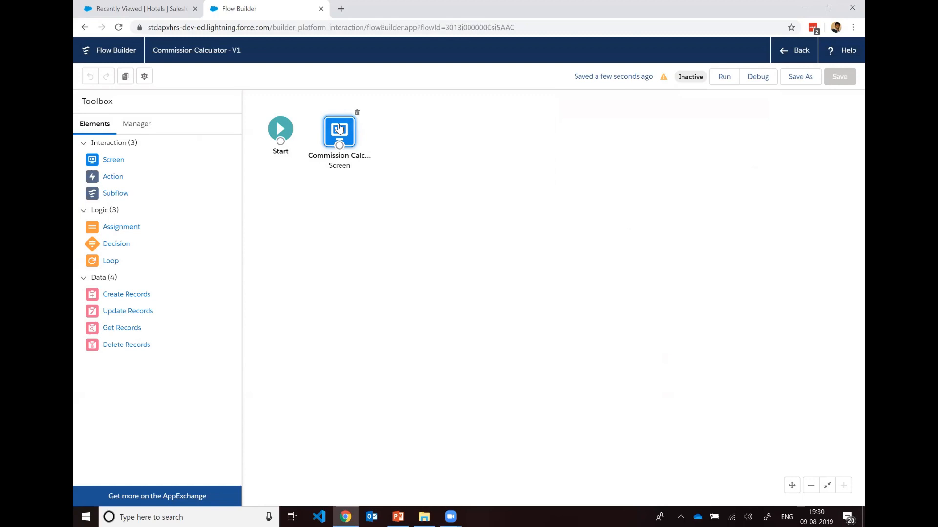
# Step: Reopen the Commission Calculator screen and add a Number input component below the Deal Amount field
pyautogui.doubleClick(340, 127)
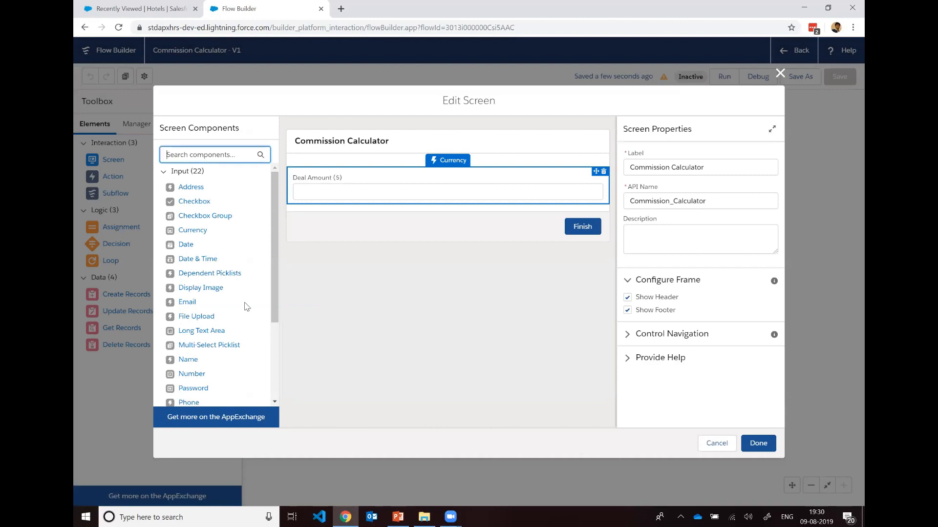
pyautogui.scroll(-3, 246, 305)
pyautogui.scroll(2, 246, 302)
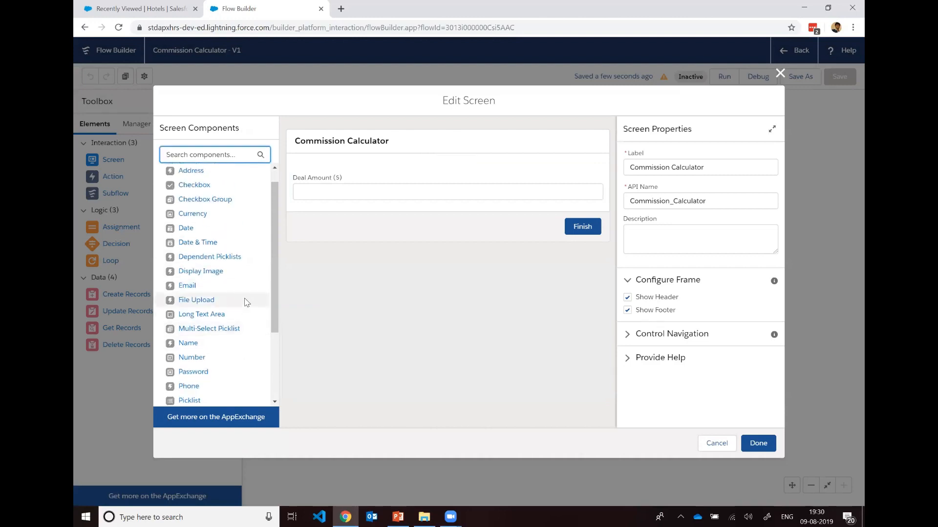
pyautogui.scroll(1, 244, 301)
pyautogui.scroll(-2, 245, 299)
pyautogui.scroll(2, 247, 295)
pyautogui.scroll(-2, 244, 273)
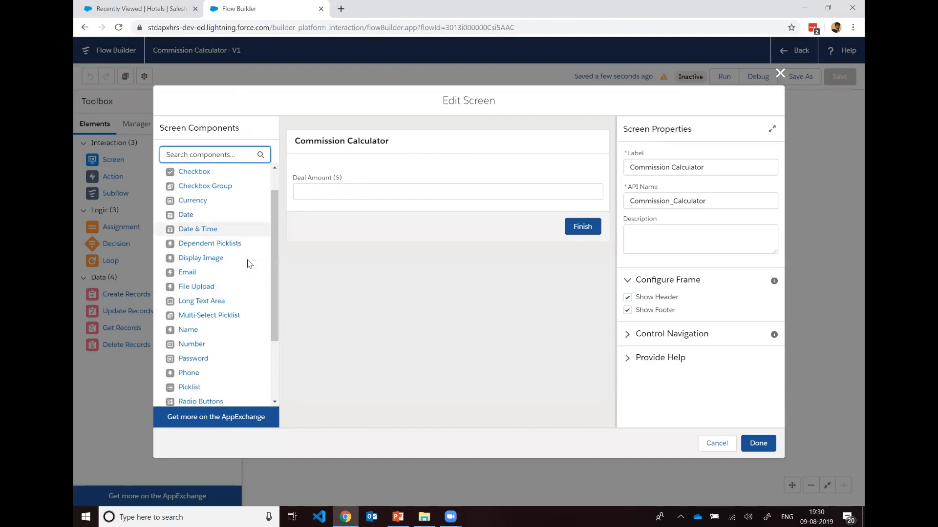
pyautogui.moveTo(193, 320); pyautogui.dragTo(358, 235)
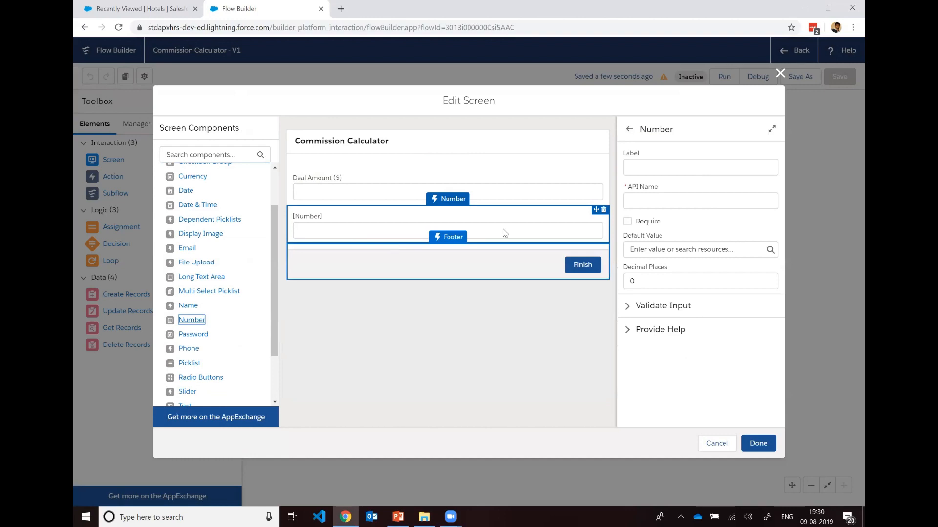
# Step: Label the number field Commission % with the API name Commission and set its decimal places to 2
pyautogui.click(665, 161)
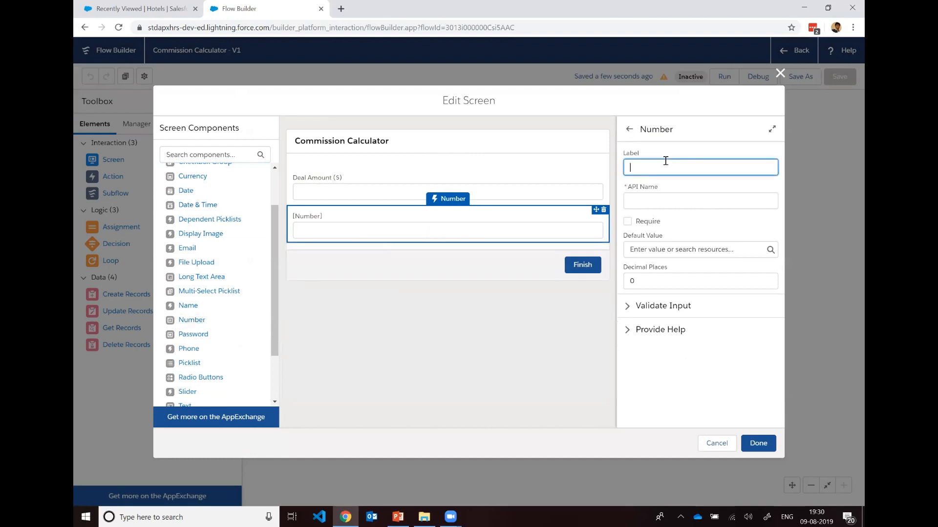
pyautogui.write('Commission %')
pyautogui.click(670, 187)
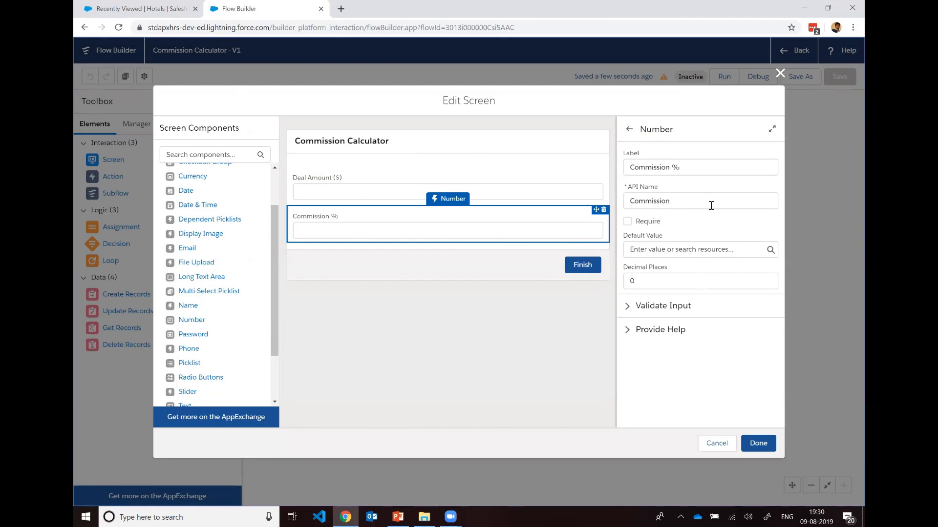
pyautogui.click(706, 280)
pyautogui.press('BackSpace')
pyautogui.write('2')
pyautogui.click(710, 226)
# Step: Extend the number field's label to Commission % (Decimal value no exceeding 1), then complete the screen and recheck its fields
pyautogui.click(687, 168)
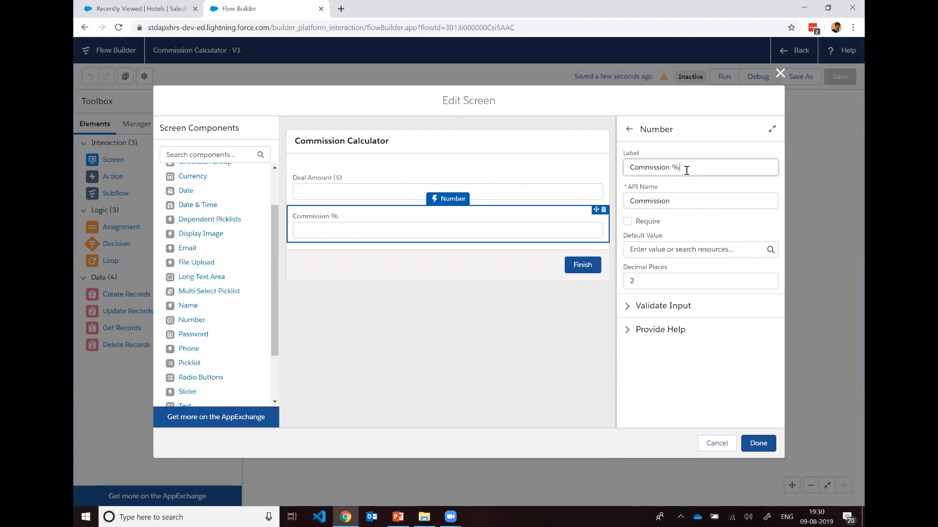
pyautogui.write('(De')
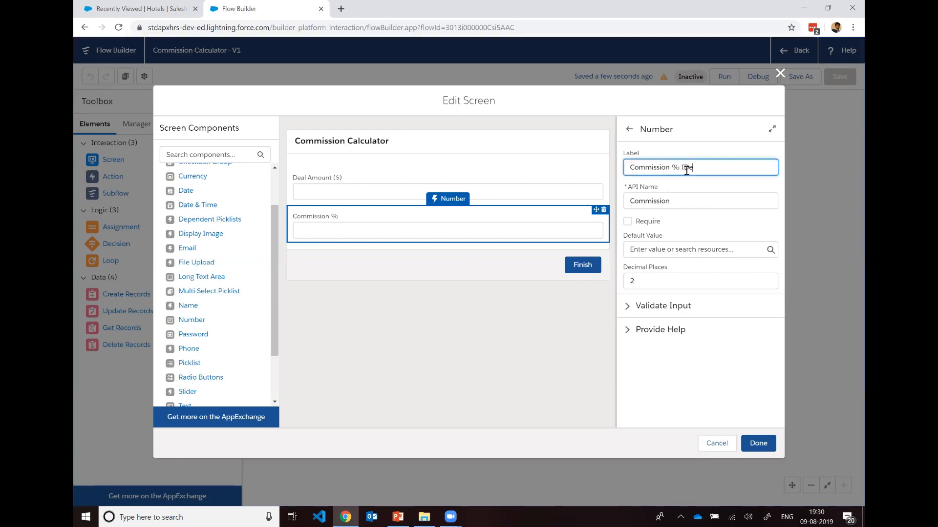
pyautogui.write('cimal value no exceeding 1)')
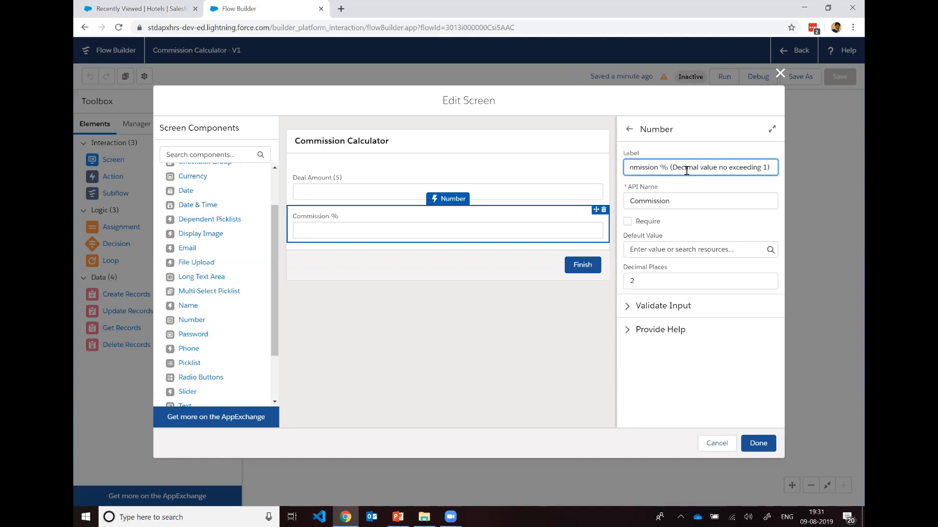
pyautogui.click(714, 185)
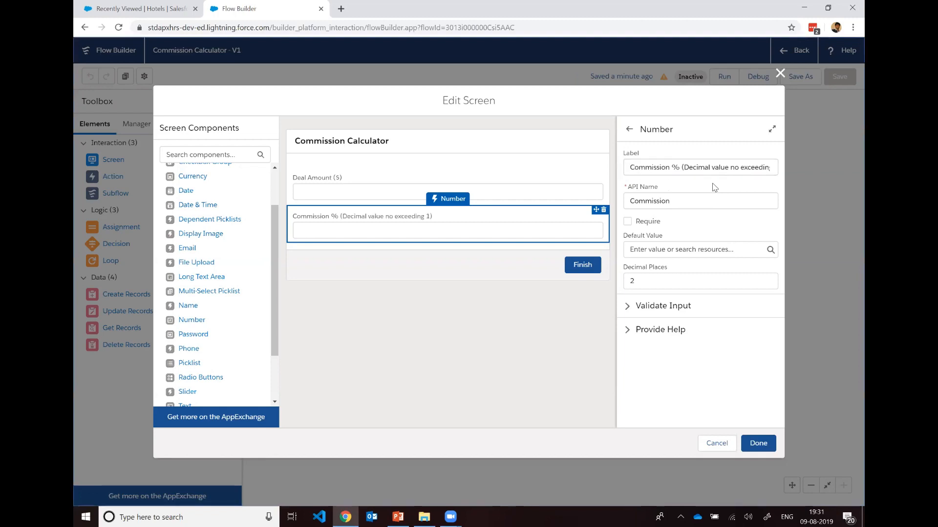
pyautogui.click(738, 171)
pyautogui.press('End')
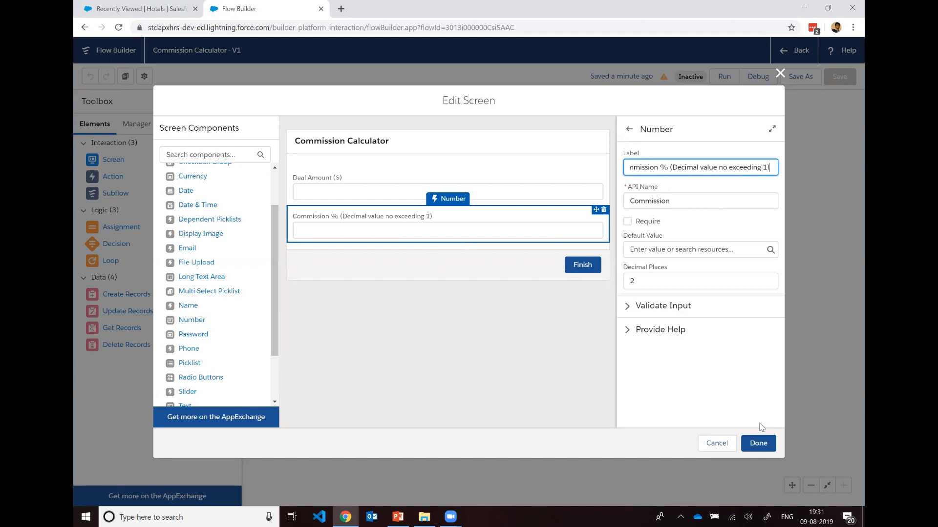
pyautogui.click(763, 444)
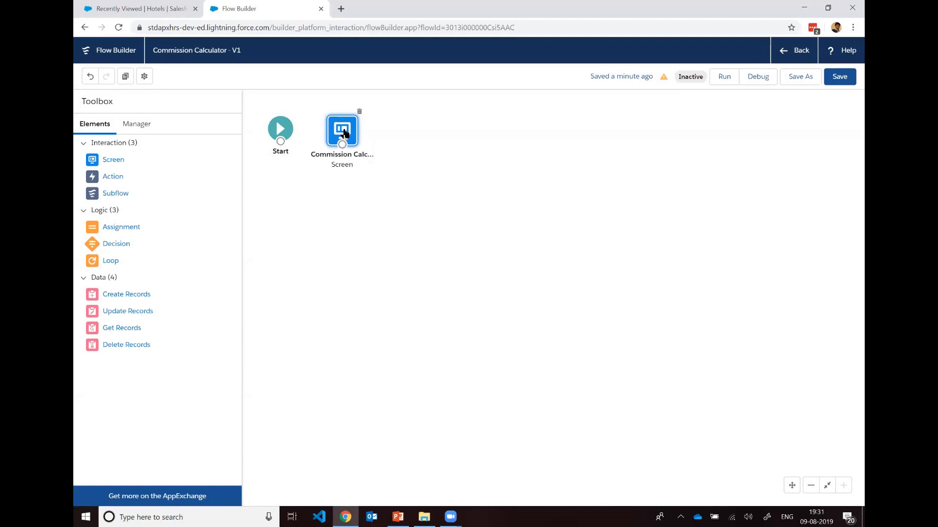
pyautogui.doubleClick(344, 133)
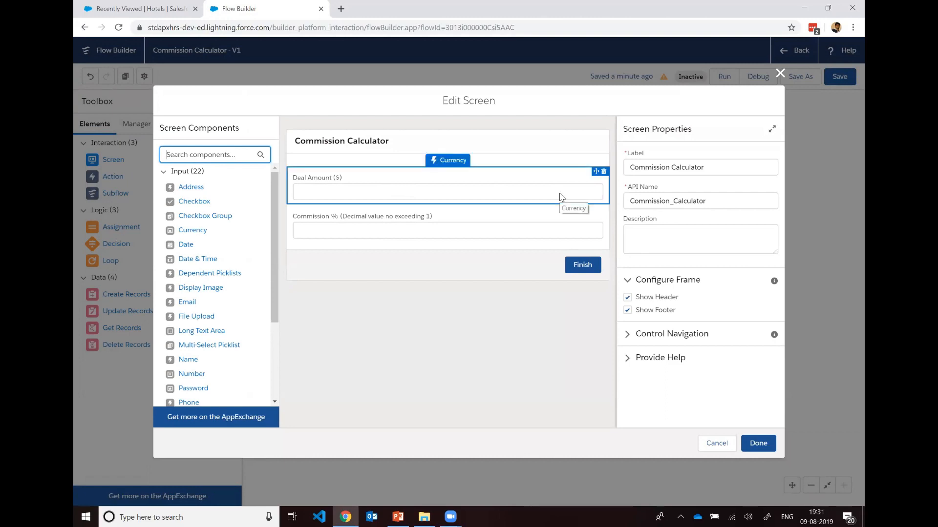
pyautogui.click(780, 73)
# Step: Start a new flow resource and choose Formula as its resource type
pyautogui.click(136, 128)
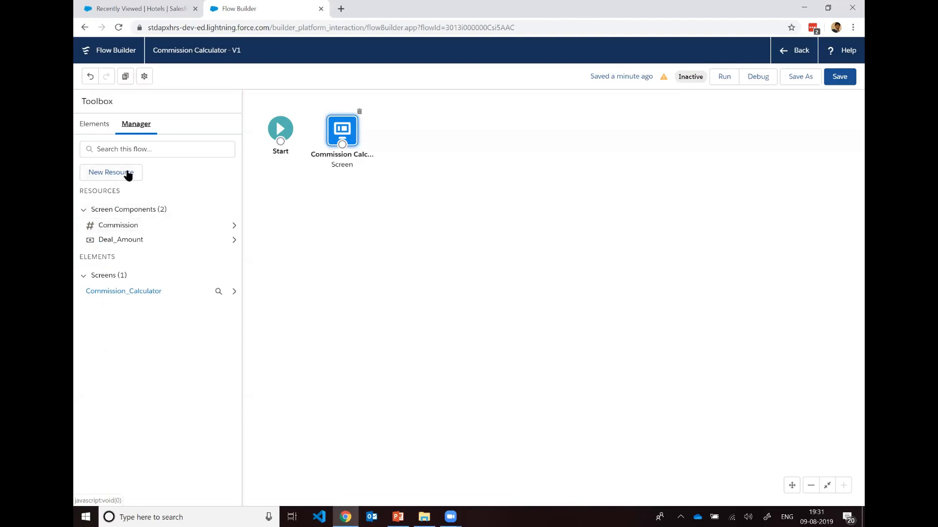
pyautogui.click(131, 177)
pyautogui.click(343, 236)
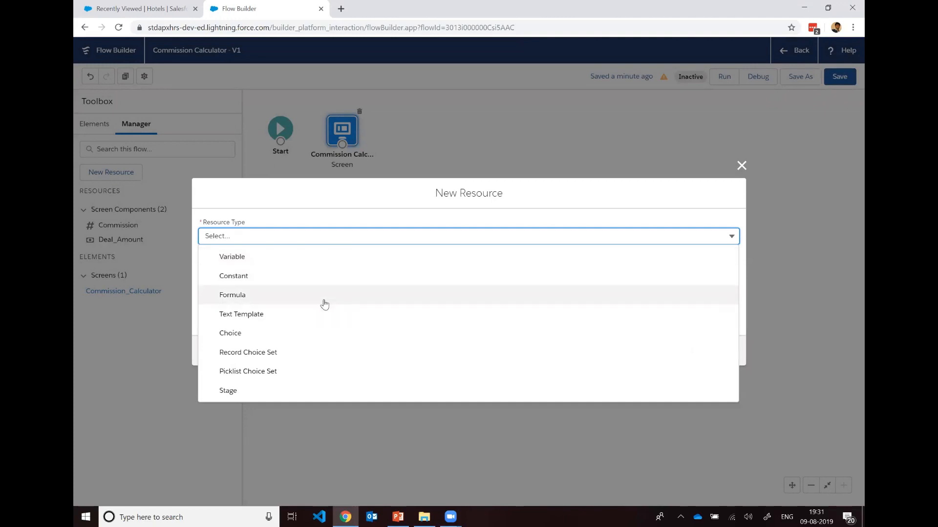
pyautogui.click(324, 295)
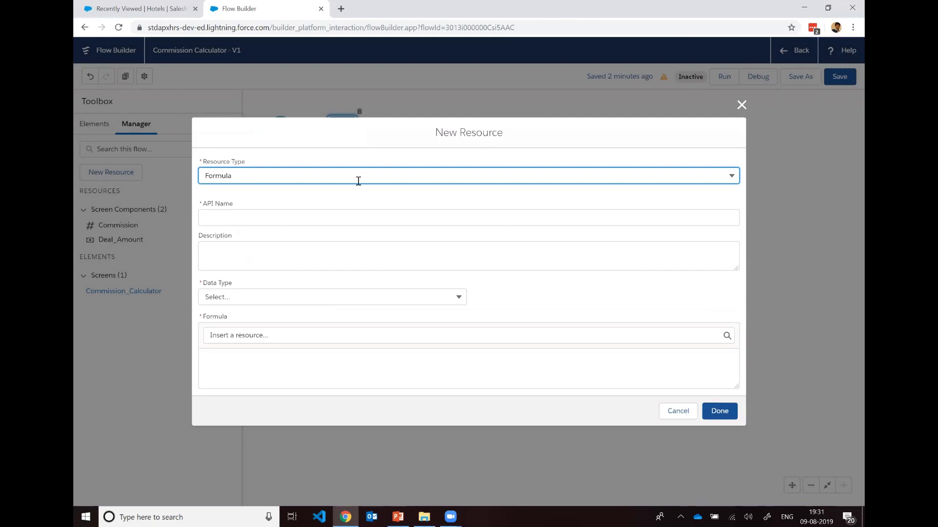
# Step: Give the formula resource the API name forTotalCommissionAmount and set its data type to Currency
pyautogui.click(354, 217)
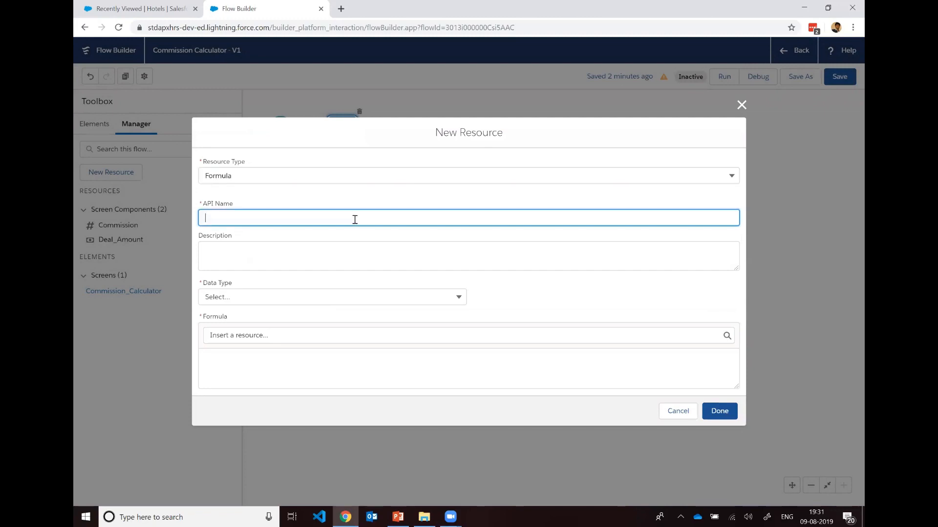
pyautogui.click(378, 244)
pyautogui.click(379, 209)
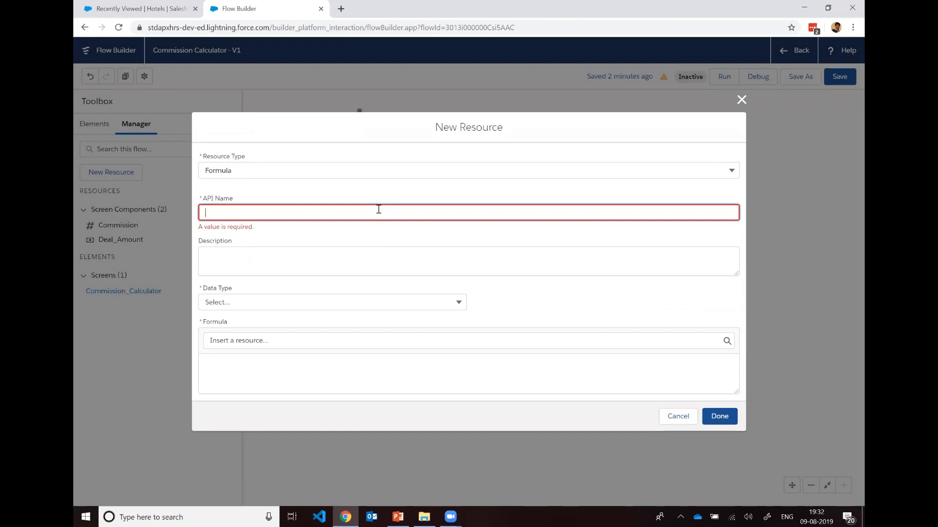
pyautogui.write('forTotalCommissionAmonnt')
pyautogui.hotkey('ctrl', 'a')
pyautogui.click(396, 254)
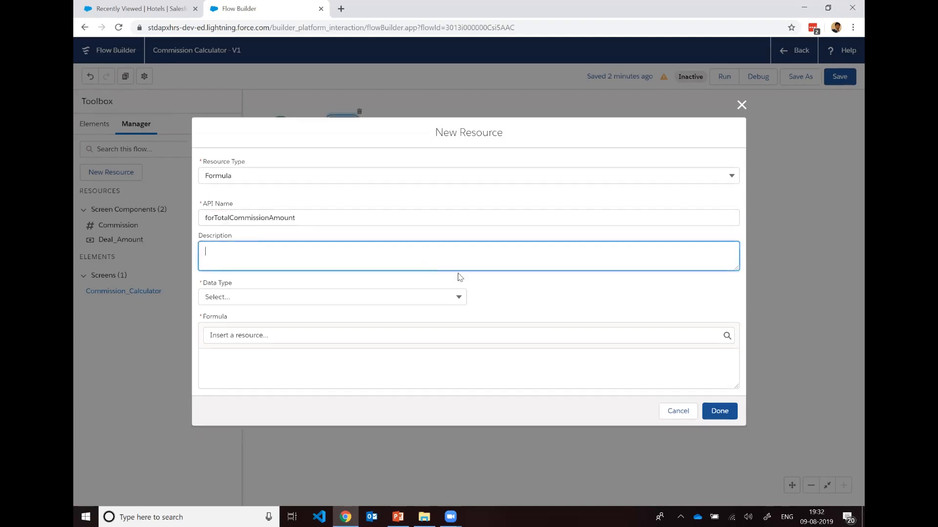
pyautogui.click(433, 292)
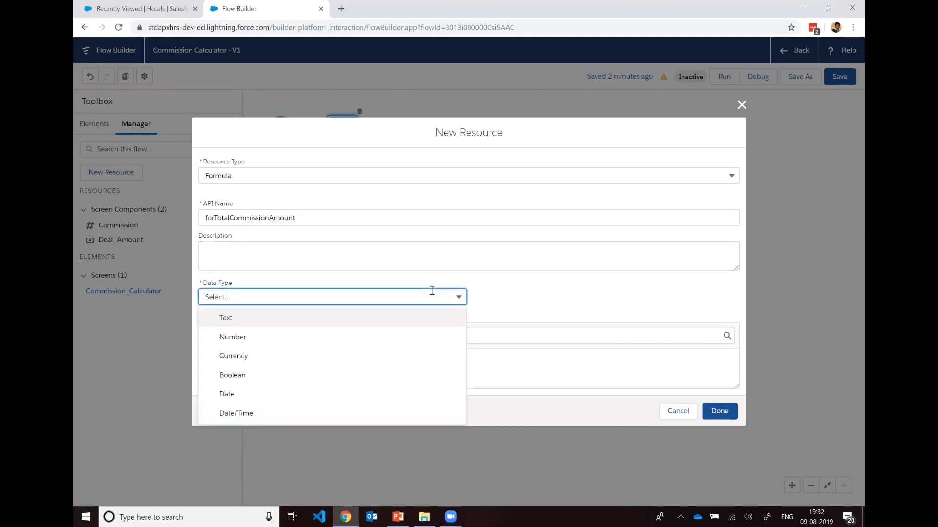
pyautogui.click(406, 355)
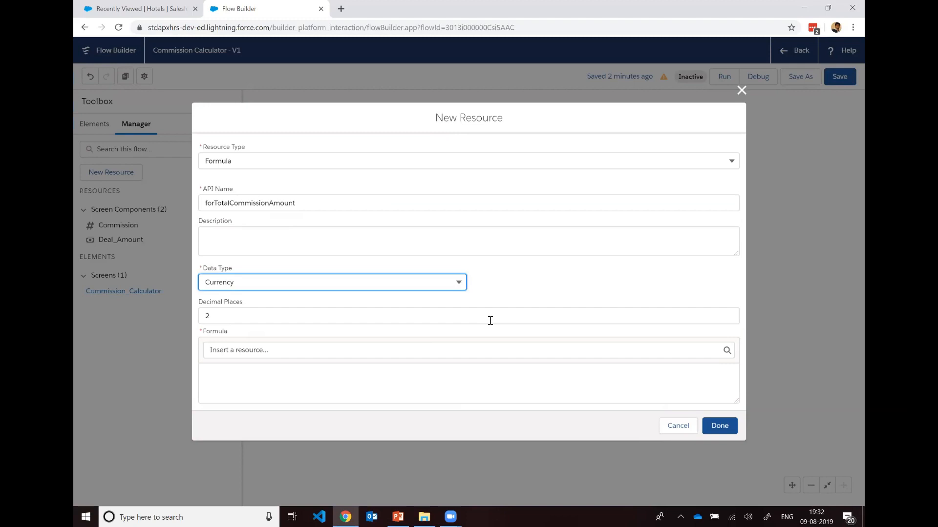
# Step: Build the formula {!Commission} * {!Deal_Amount} from the two screen components and finish creating the formula resource
pyautogui.click(509, 374)
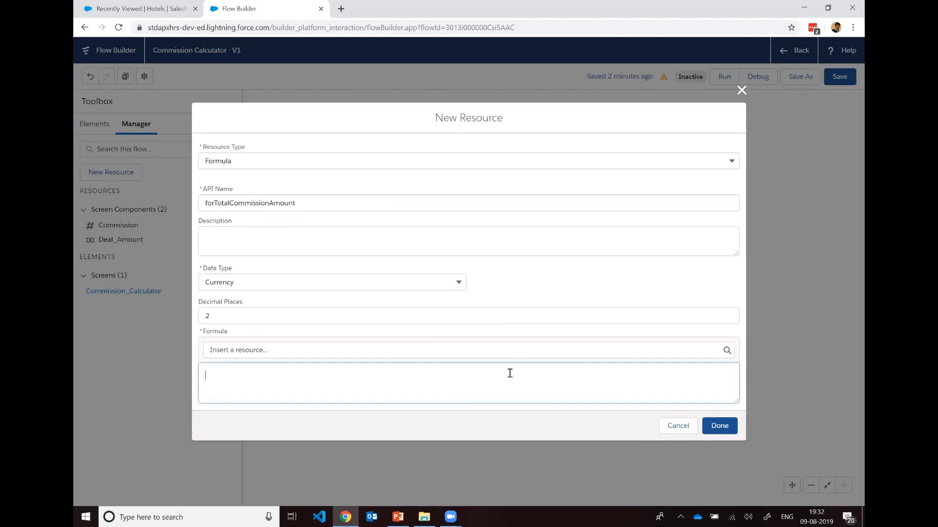
pyautogui.click(324, 351)
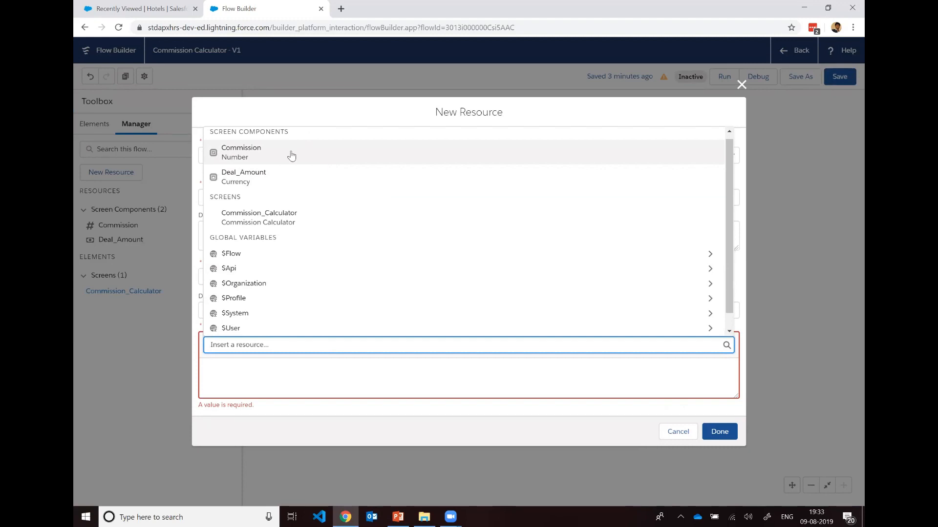
pyautogui.click(260, 156)
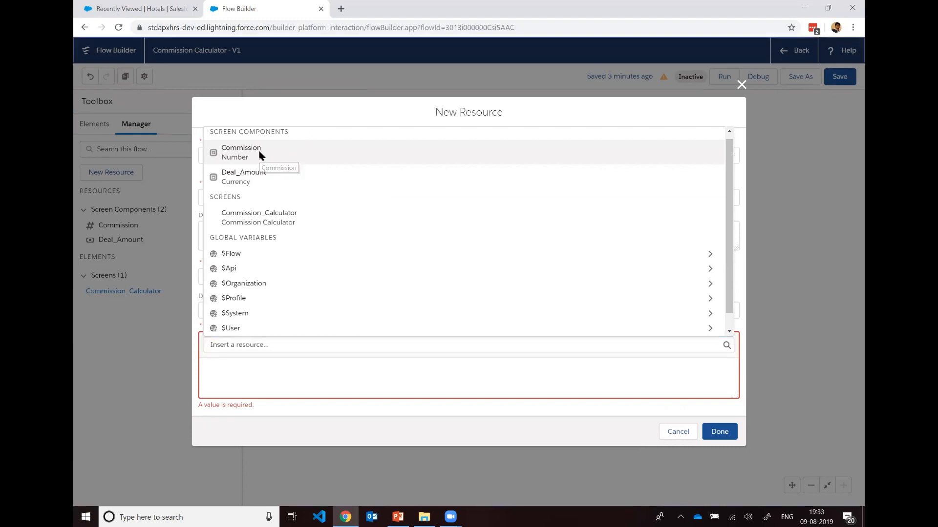
pyautogui.click(295, 369)
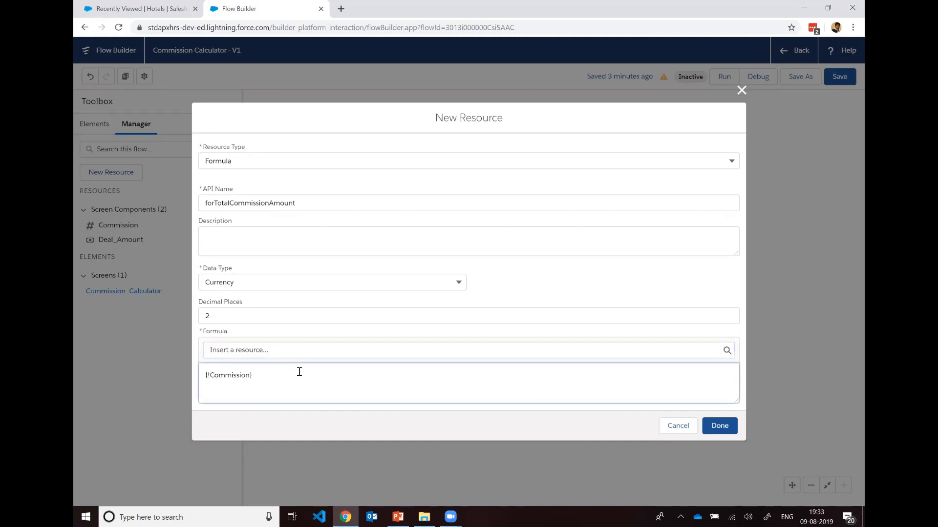
pyautogui.click(280, 351)
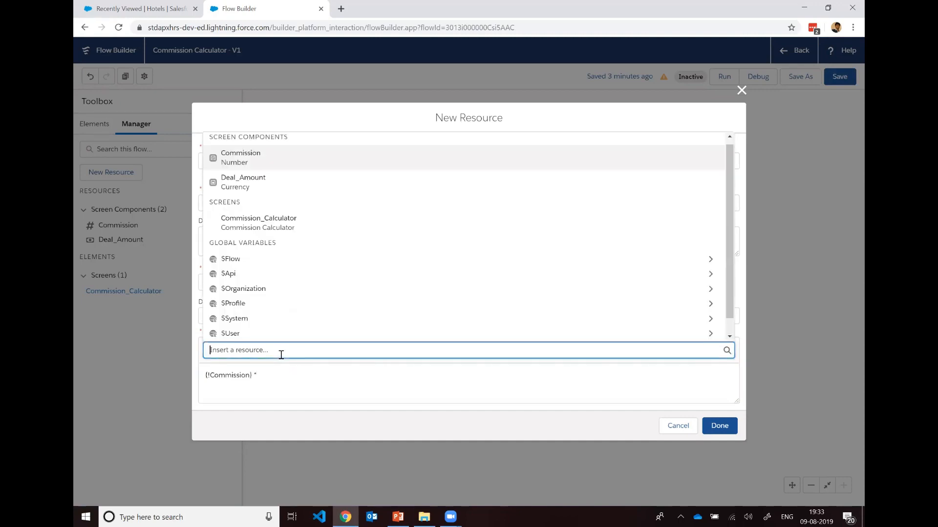
pyautogui.click(271, 182)
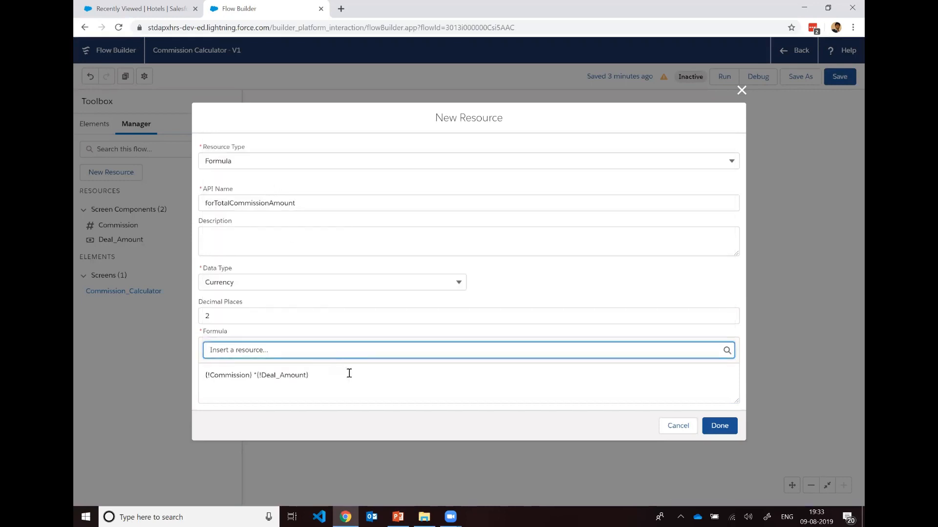
pyautogui.click(256, 375)
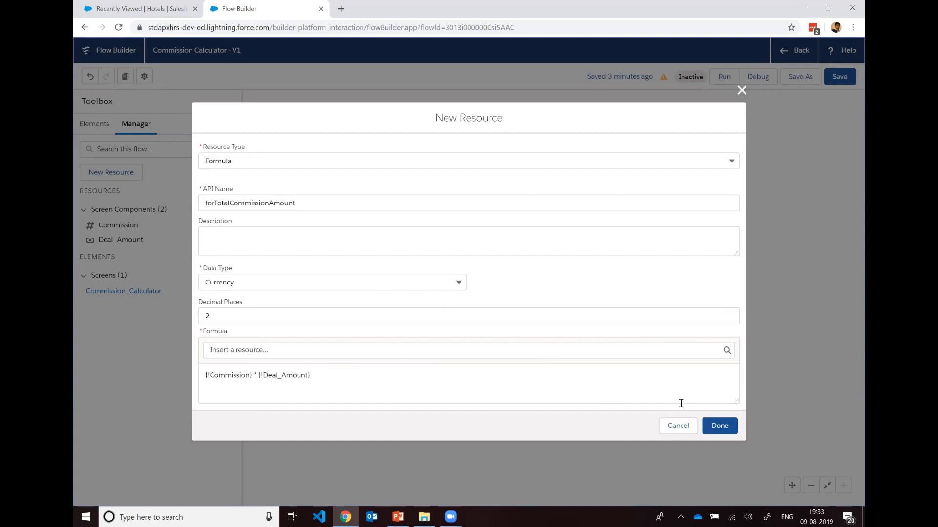
pyautogui.click(719, 426)
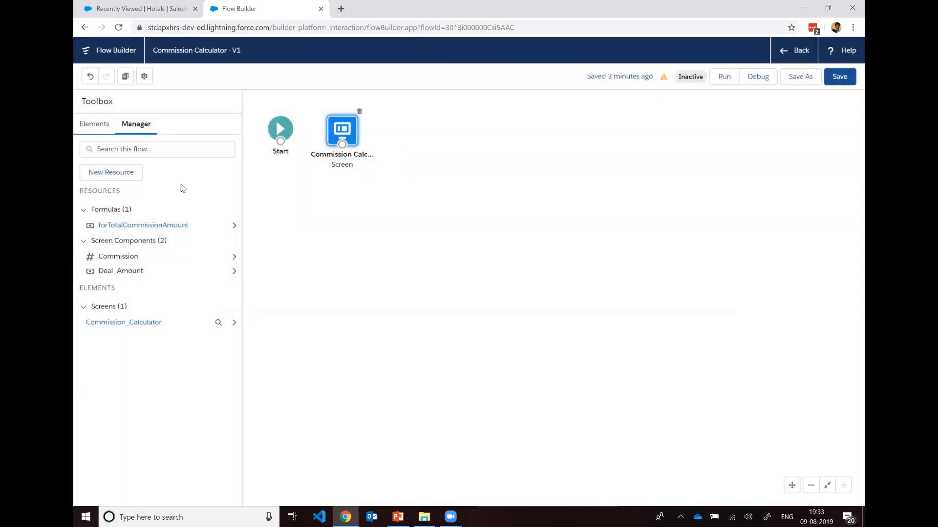
# Step: Align the Commission Calculator screen beside Start on the canvas and connect Start to it
pyautogui.moveTo(348, 142); pyautogui.dragTo(354, 143)
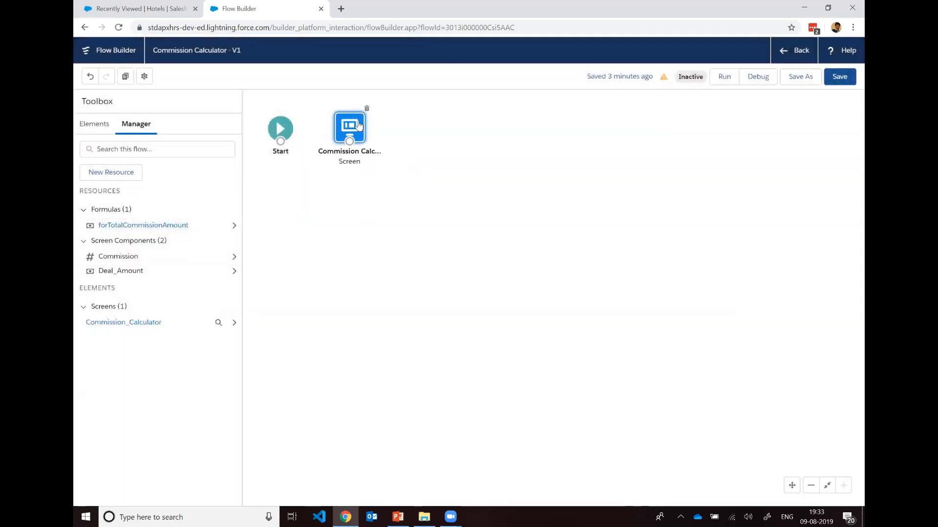
pyautogui.moveTo(286, 141); pyautogui.dragTo(346, 144)
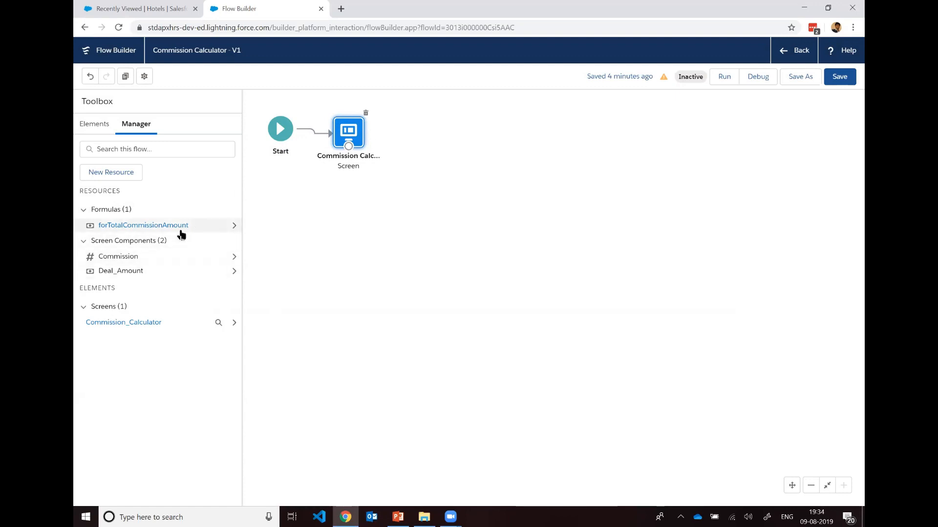
# Step: Add a second screen element to the flow and label it Total Commission
pyautogui.click(108, 126)
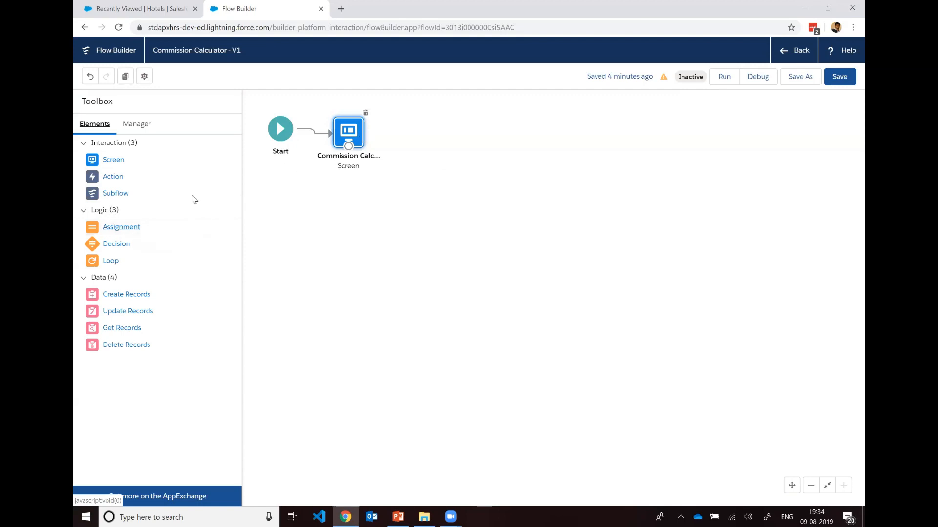
pyautogui.moveTo(117, 160); pyautogui.dragTo(416, 128)
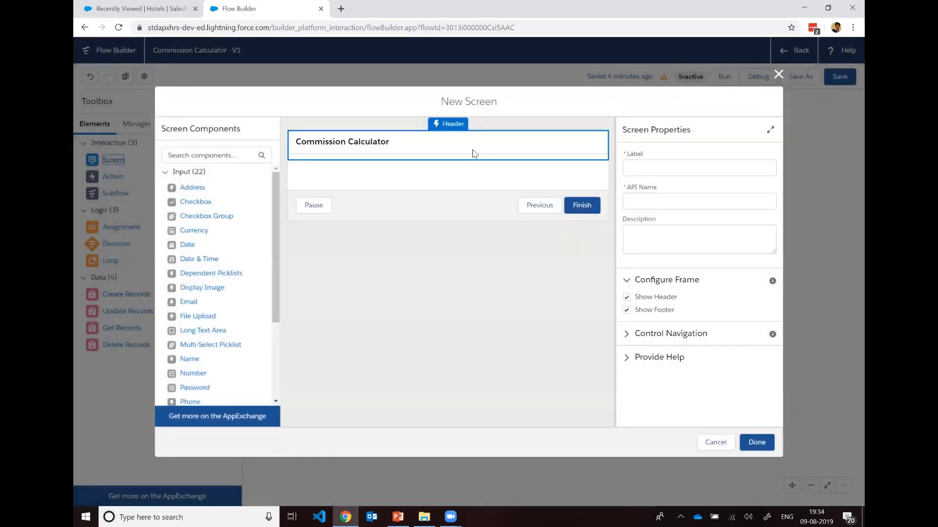
pyautogui.click(694, 167)
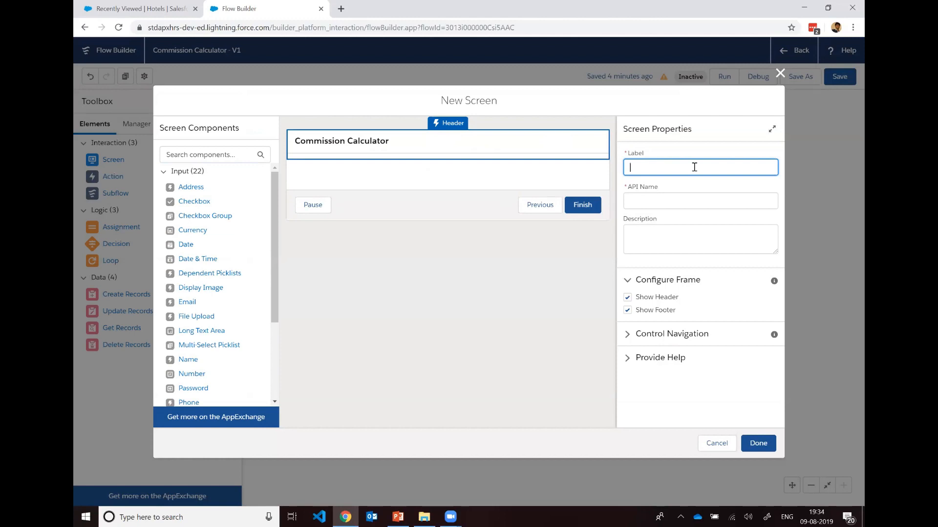
pyautogui.write('Total Commission')
pyautogui.click(538, 250)
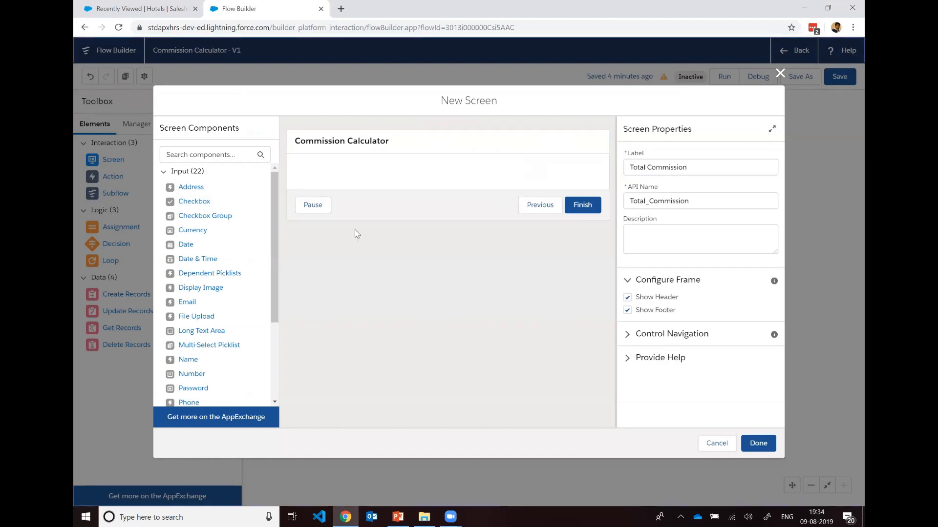
pyautogui.scroll(-1, 210, 317)
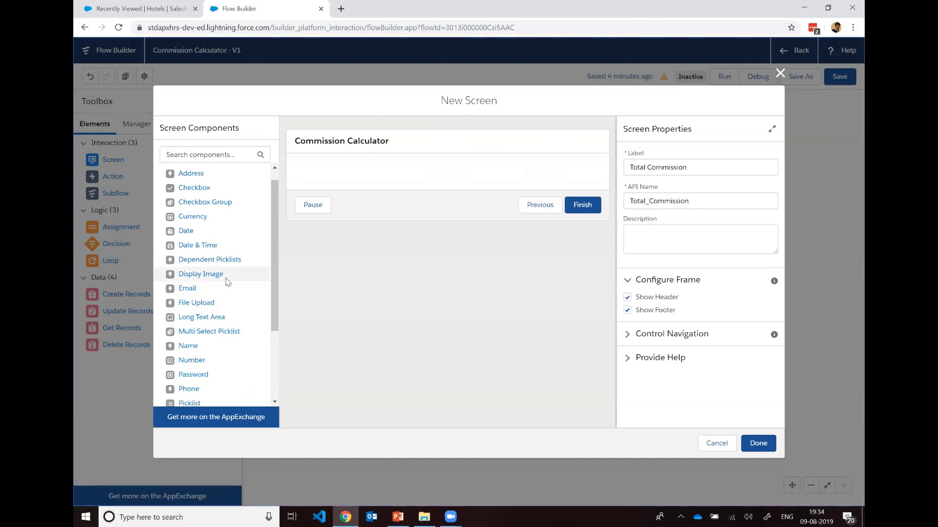
pyautogui.scroll(-2, 226, 281)
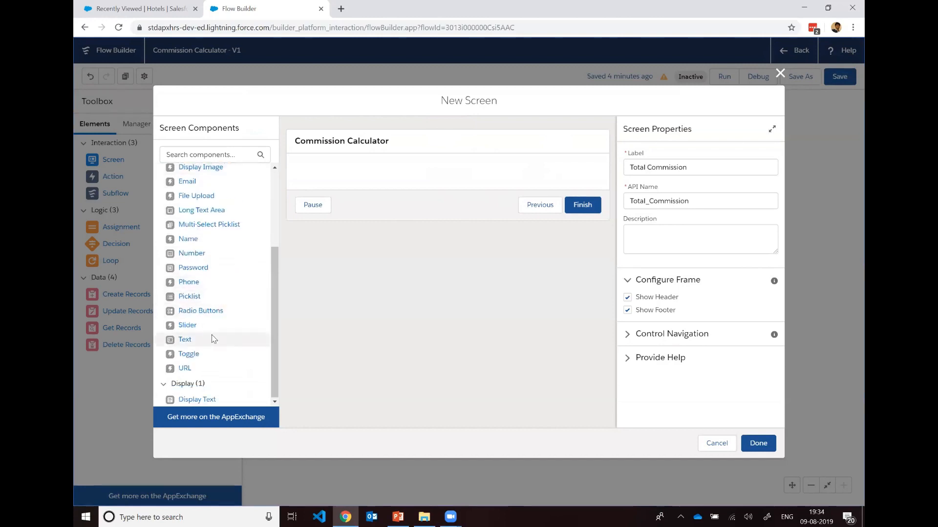
pyautogui.scroll(2, 214, 339)
pyautogui.scroll(-2, 213, 338)
pyautogui.moveTo(197, 339); pyautogui.dragTo(374, 185)
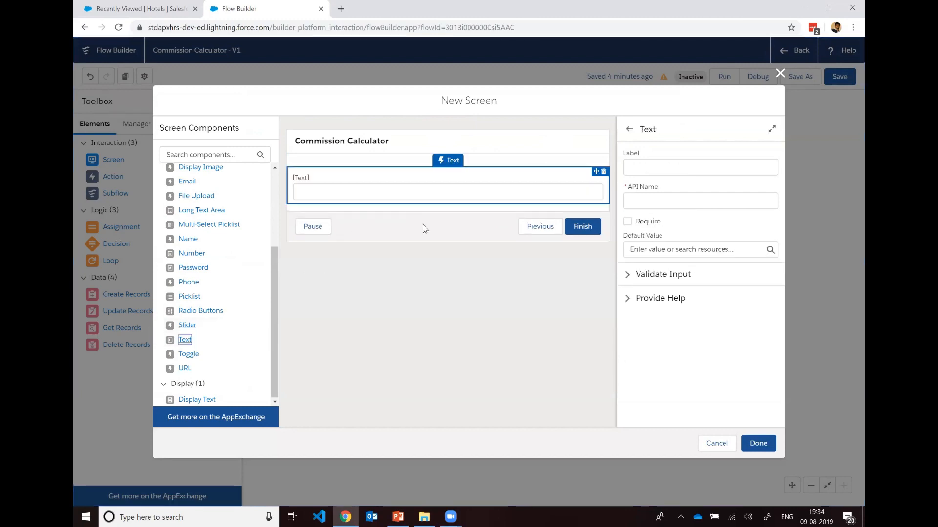
pyautogui.click(687, 168)
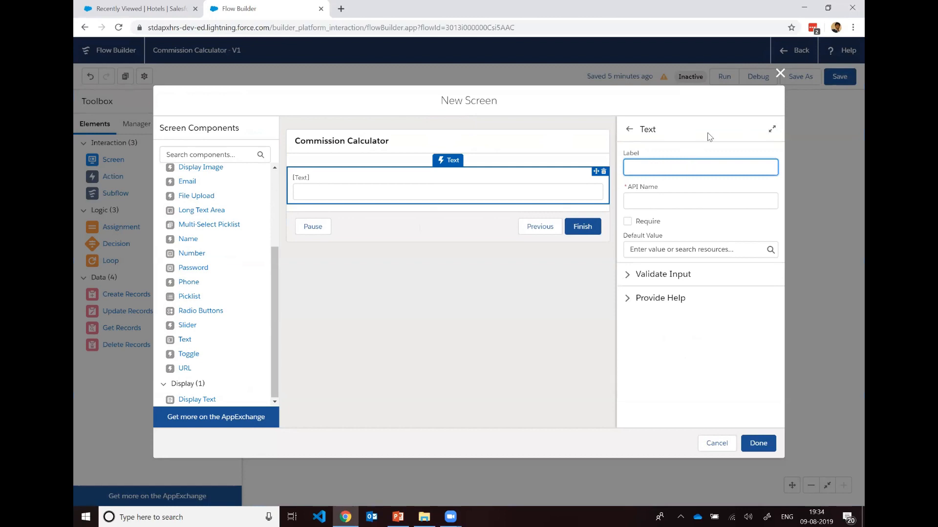
pyautogui.scroll(2, 258, 311)
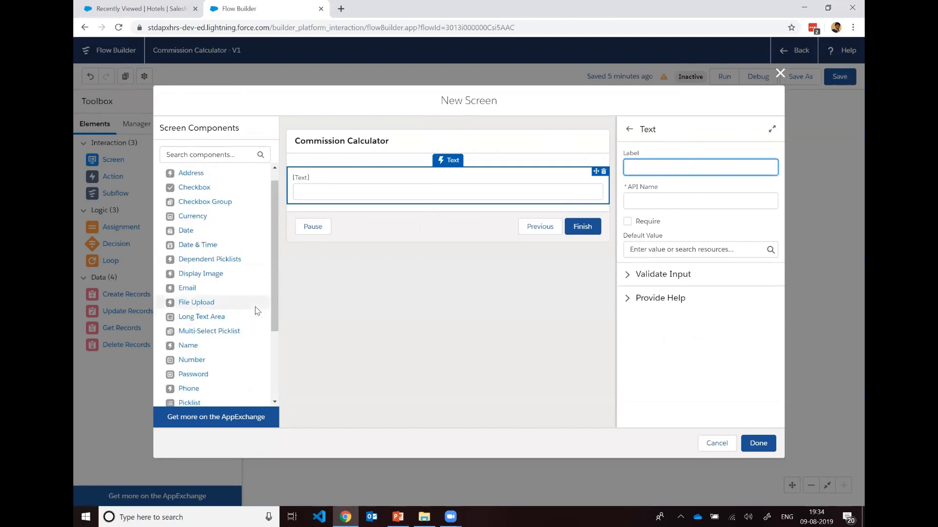
pyautogui.scroll(1, 256, 311)
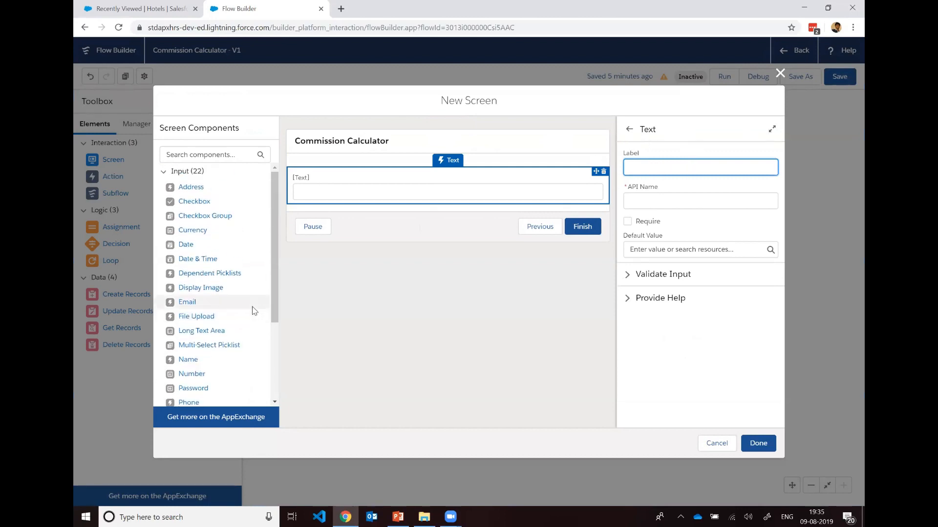
pyautogui.scroll(-3, 252, 310)
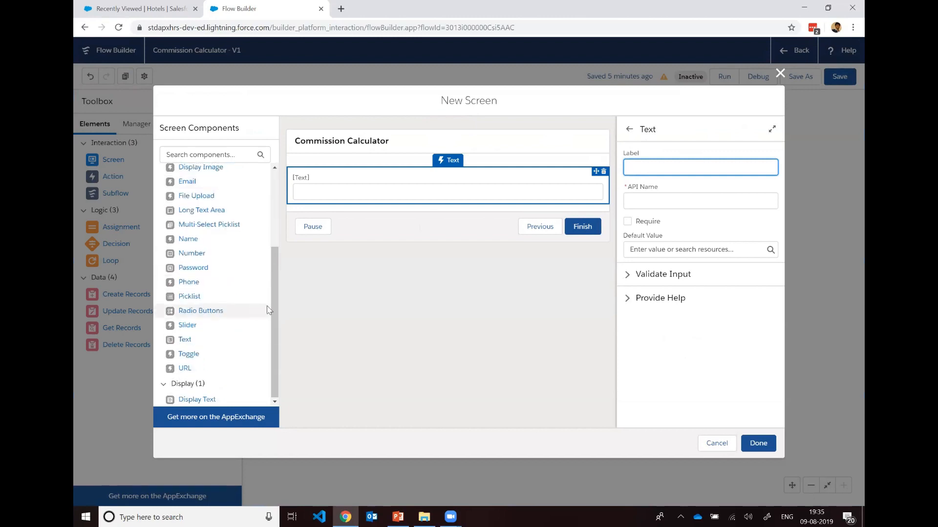
pyautogui.click(604, 171)
pyautogui.click(609, 296)
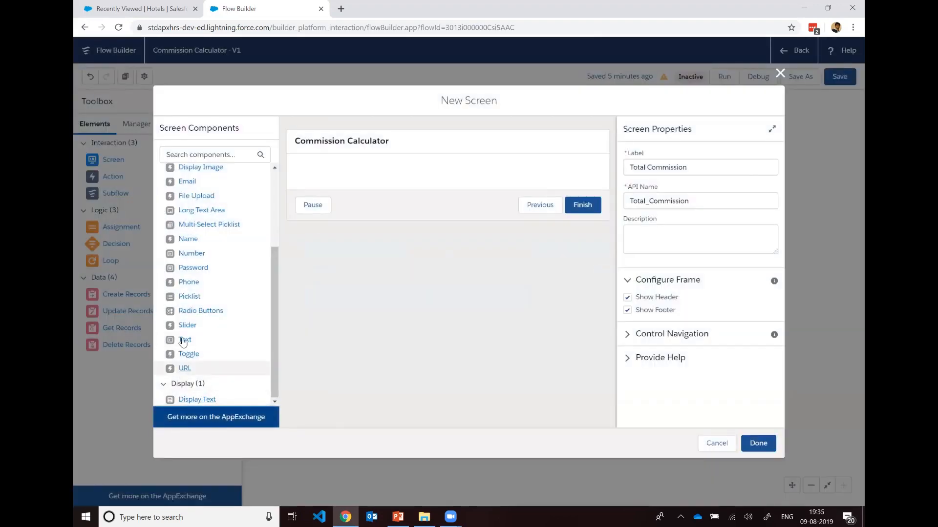
# Step: Add a Display Text component to the Total Commission screen with the API name txtDisplayCommission
pyautogui.moveTo(206, 404); pyautogui.dragTo(398, 180)
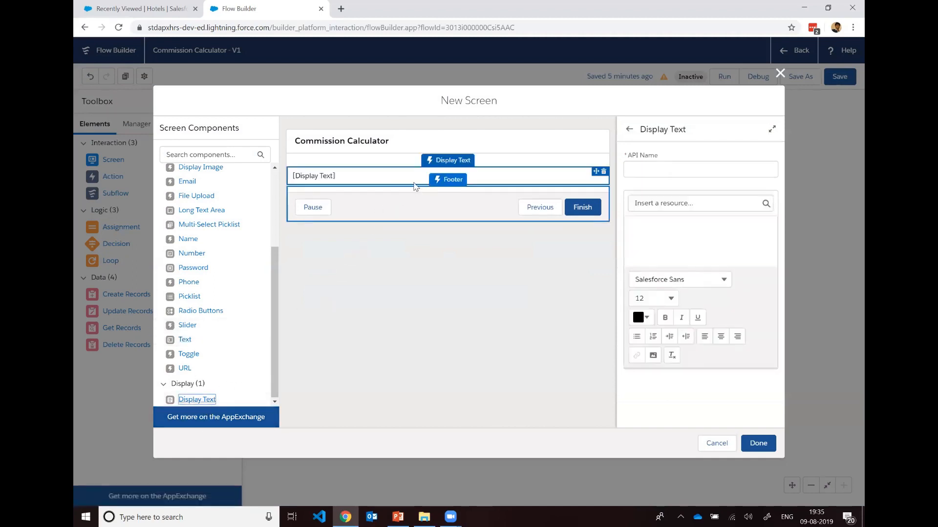
pyautogui.click(695, 246)
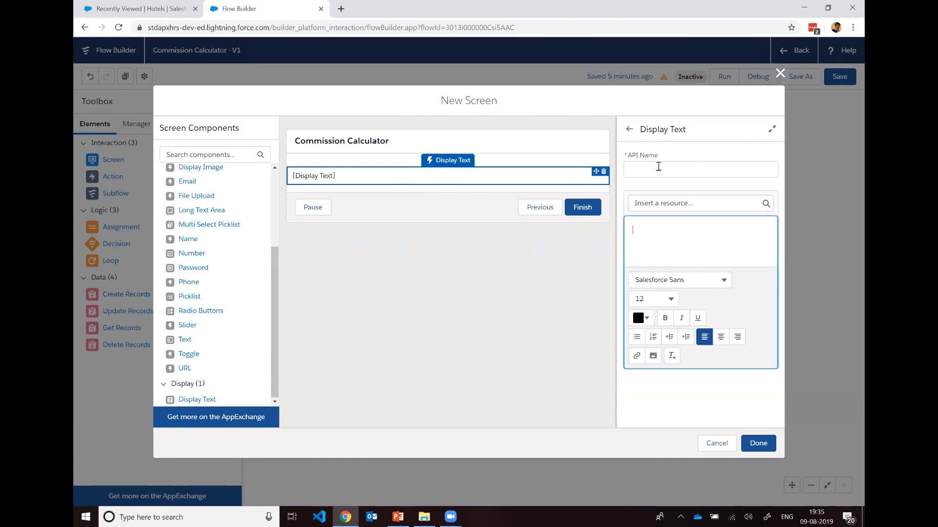
pyautogui.click(658, 166)
pyautogui.write('t')
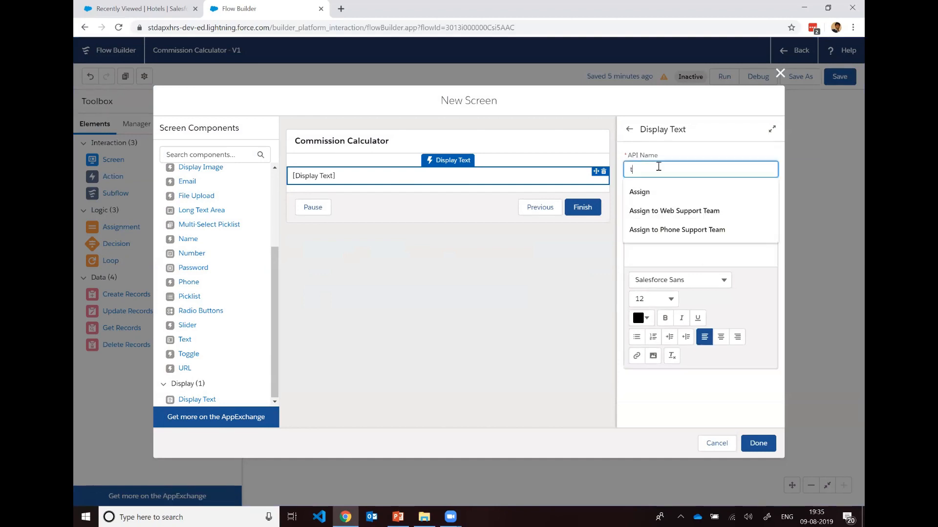
pyautogui.write('etDisp')
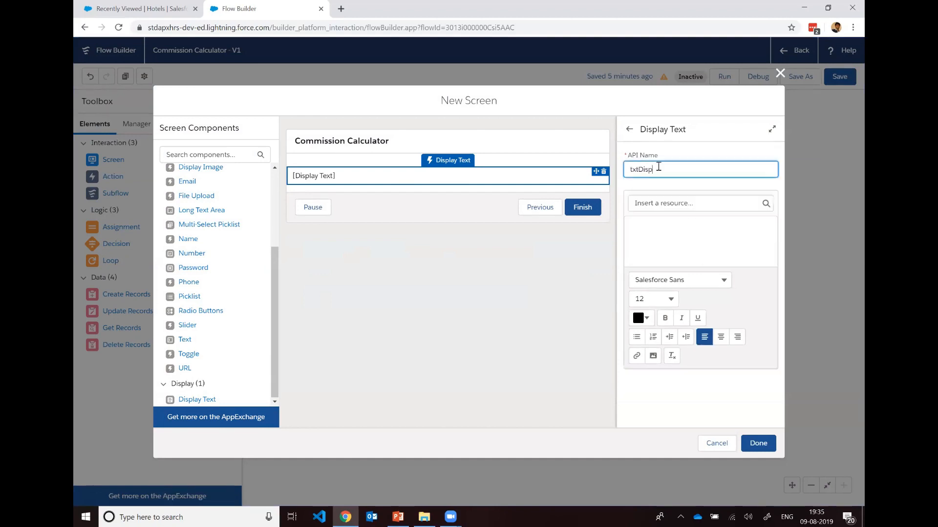
pyautogui.write('layCommosssion')
# Step: Write the display text "Hey! You did a great job. The total commission that you earned on this deal is"
pyautogui.click(668, 223)
pyautogui.write('Hey')
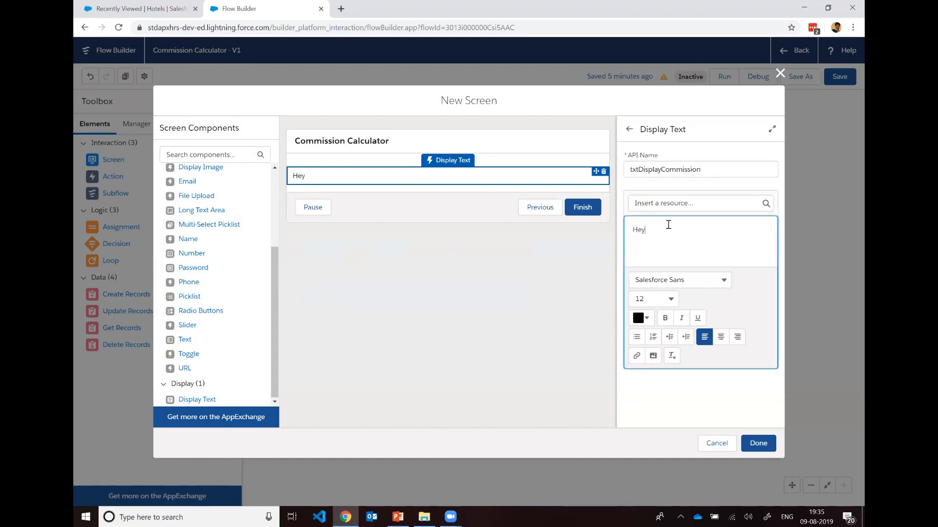
pyautogui.write('! You did a great job. The')
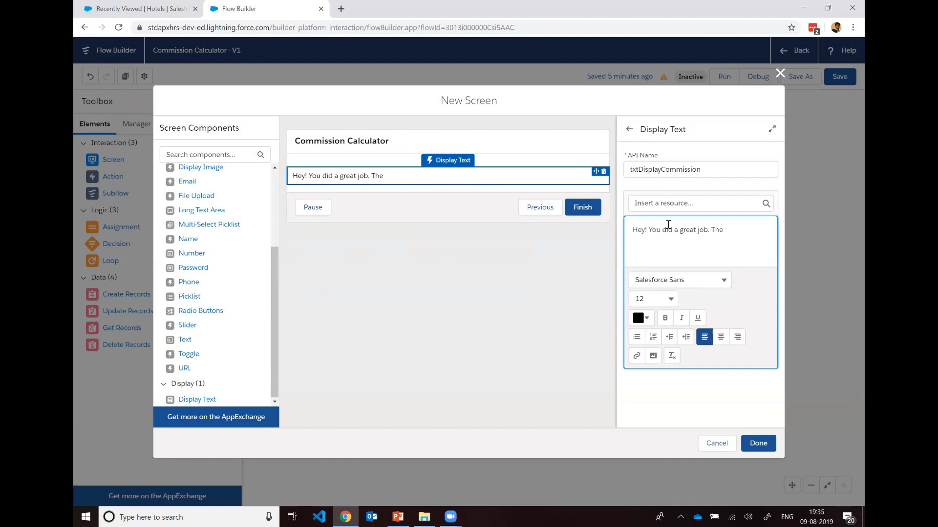
pyautogui.write(' total commission that you earned on this deal is')
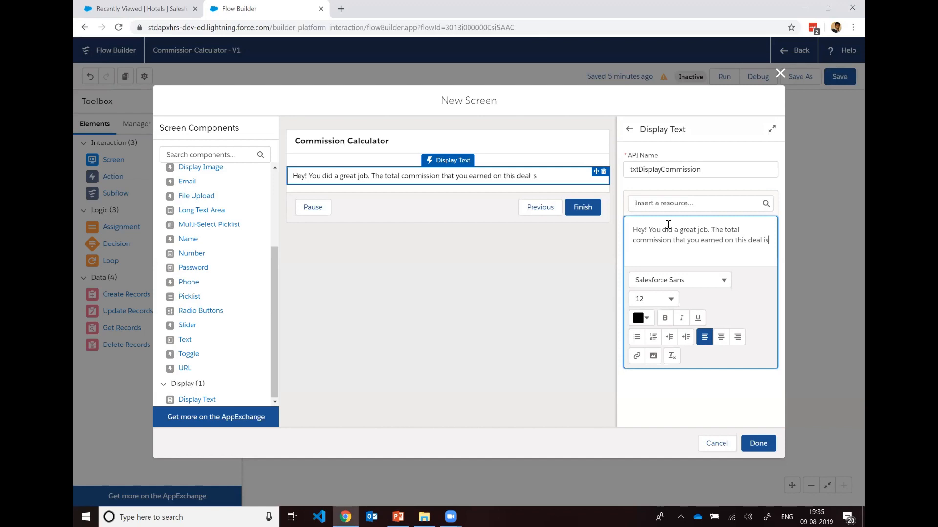
# Step: Insert the forTotalCommissionAmount formula at the end of the display text and complete the screen
pyautogui.click(686, 201)
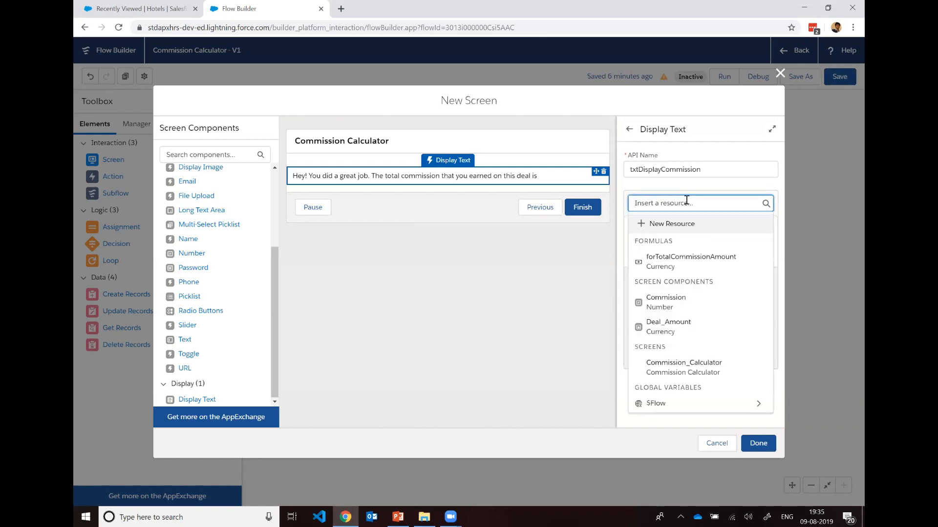
pyautogui.click(684, 264)
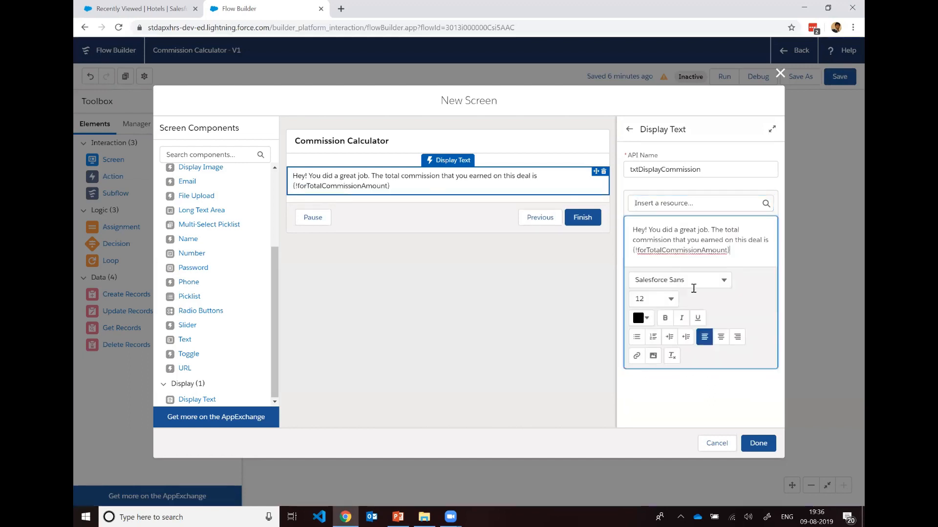
pyautogui.moveTo(730, 250); pyautogui.dragTo(629, 249)
pyautogui.click(743, 251)
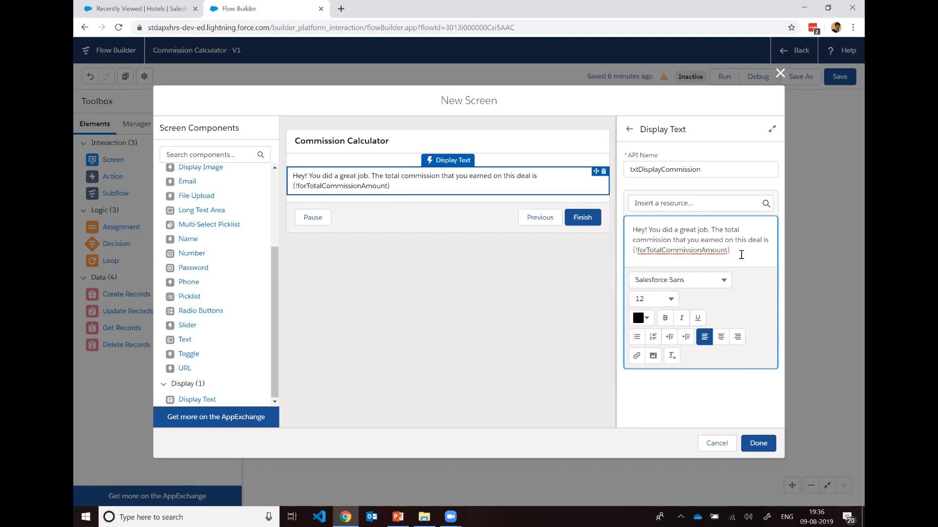
pyautogui.click(759, 447)
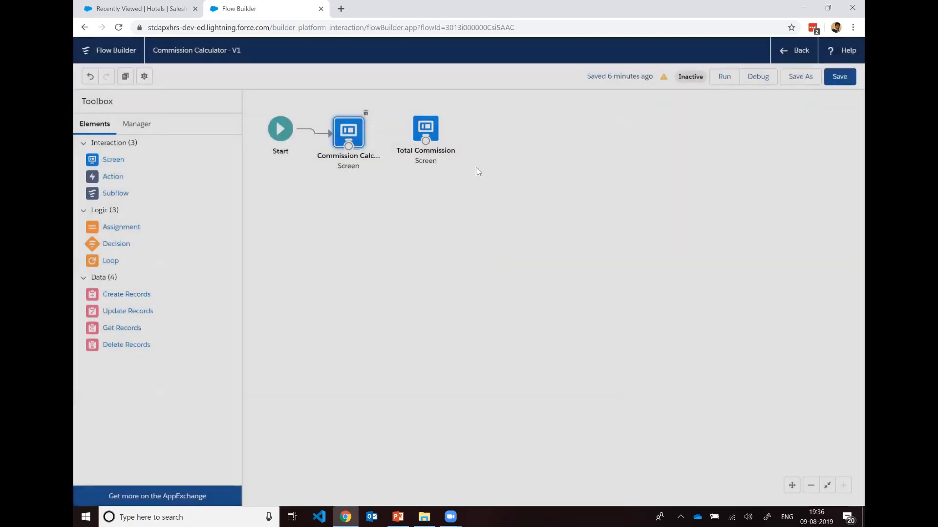
# Step: Connect the Commission Calculator screen to the Total Commission screen on the canvas
pyautogui.click(429, 129)
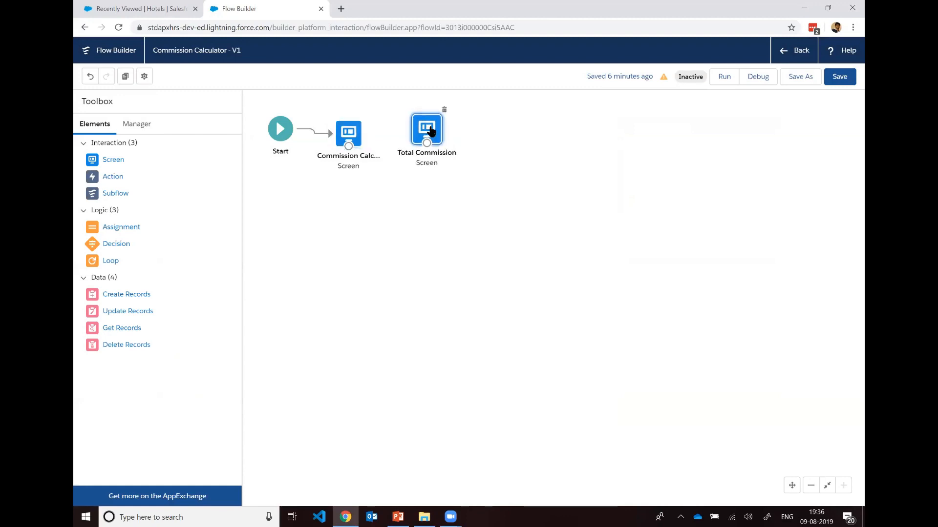
pyautogui.moveTo(348, 146); pyautogui.dragTo(427, 146)
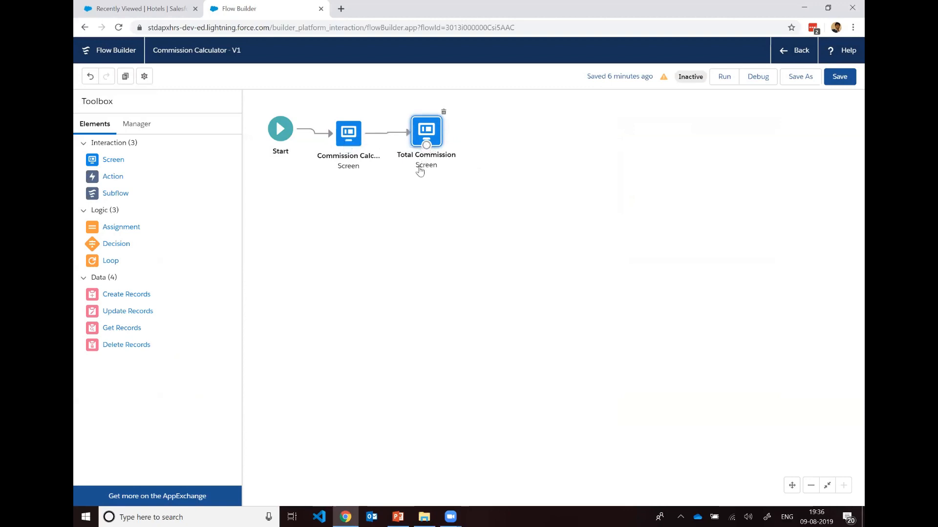
# Step: Save the Commission Calculator flow and start a test run of it
pyautogui.click(494, 190)
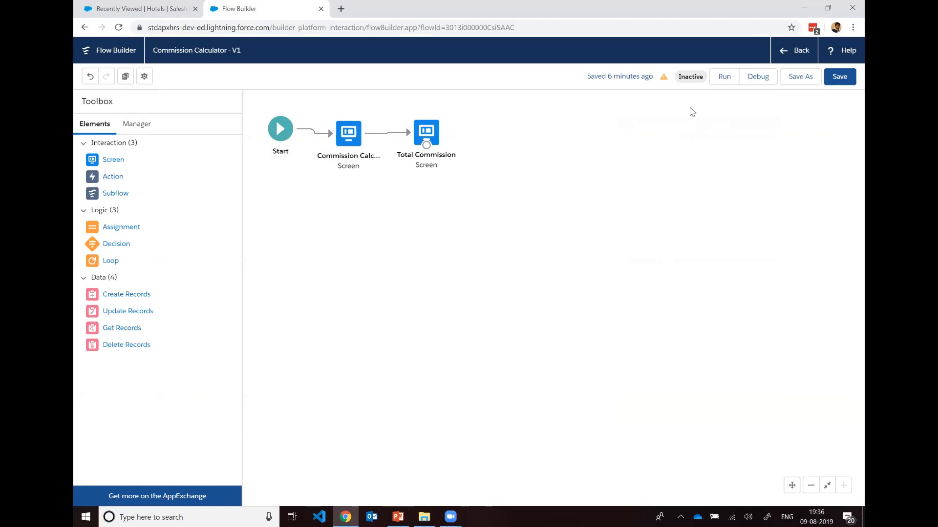
pyautogui.click(841, 78)
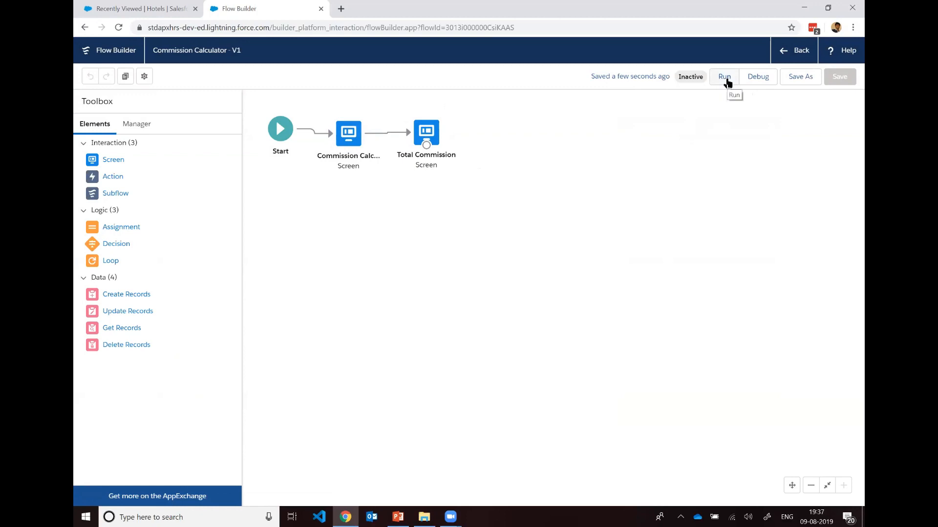
pyautogui.click(725, 79)
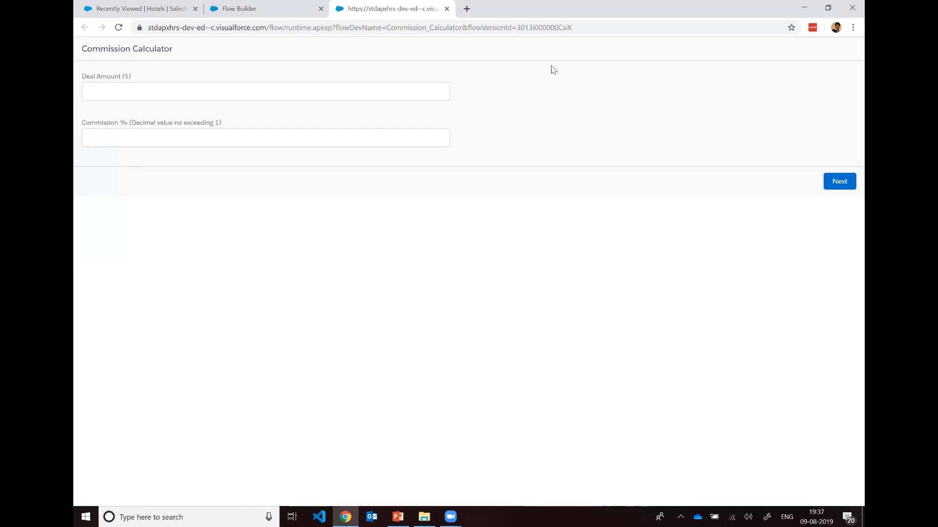
# Step: Fill in the running flow's first screen with a deal amount of $20,000 and a commission of 0.2
pyautogui.click(356, 97)
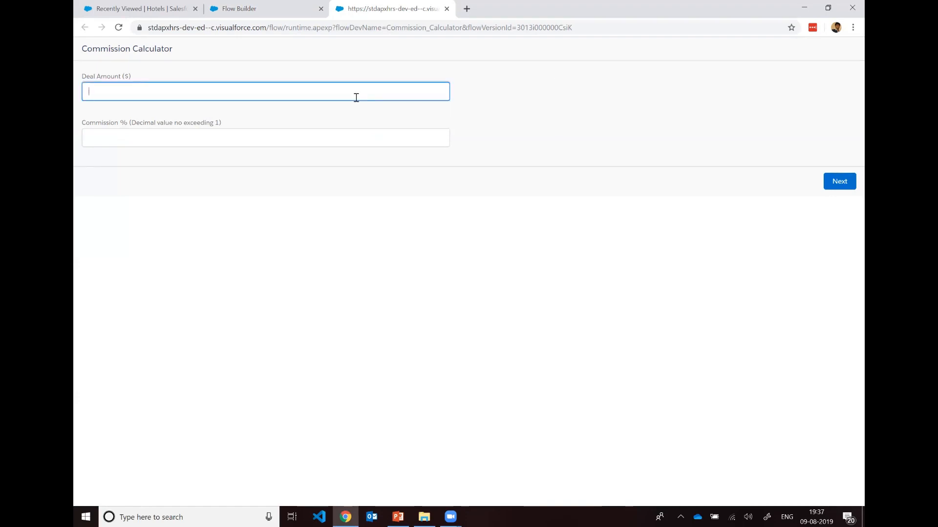
pyautogui.write('5000')
pyautogui.press('Tab')
pyautogui.click(356, 141)
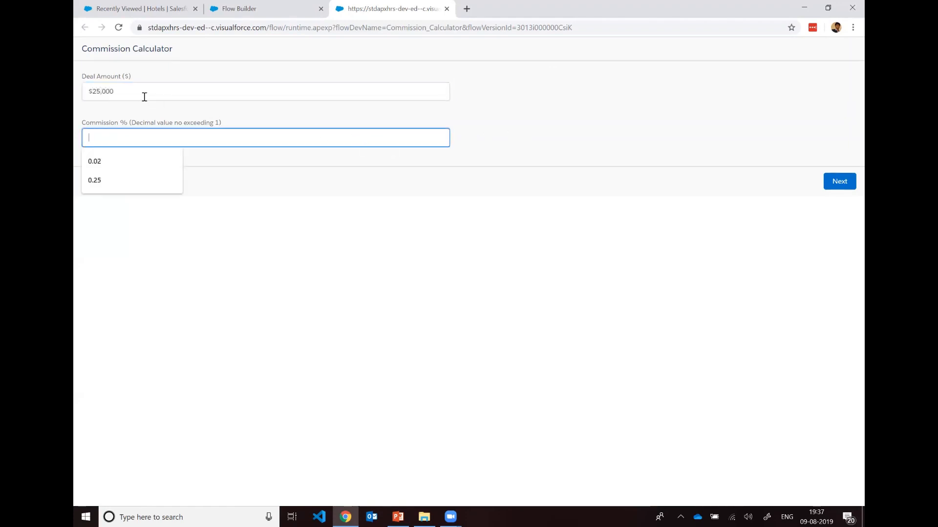
pyautogui.click(101, 92)
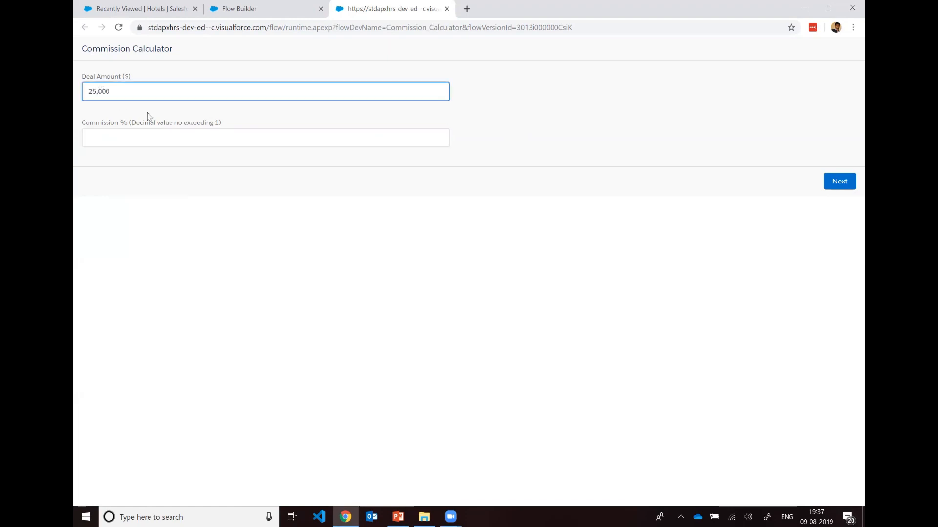
pyautogui.press('BackSpace')
pyautogui.write('0')
pyautogui.click(218, 140)
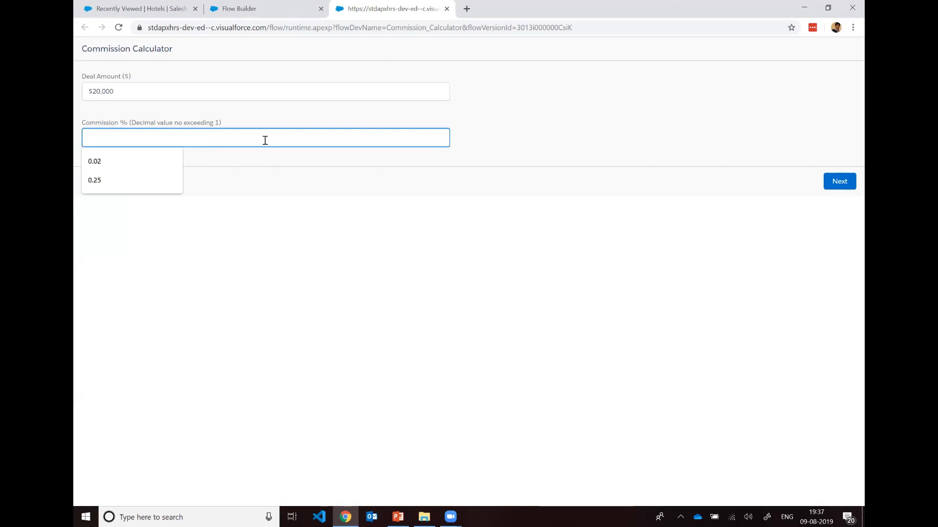
pyautogui.write('0.2')
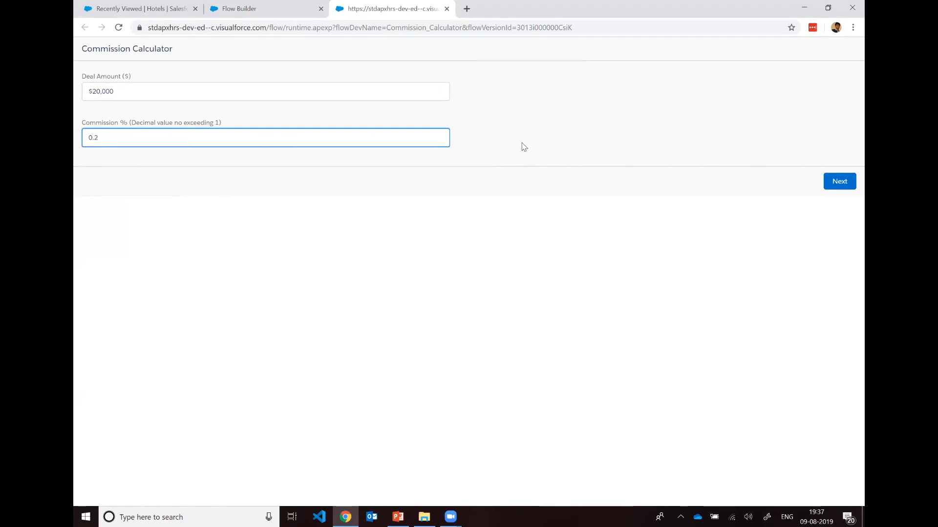
pyautogui.write('0')
pyautogui.press('BackSpace')
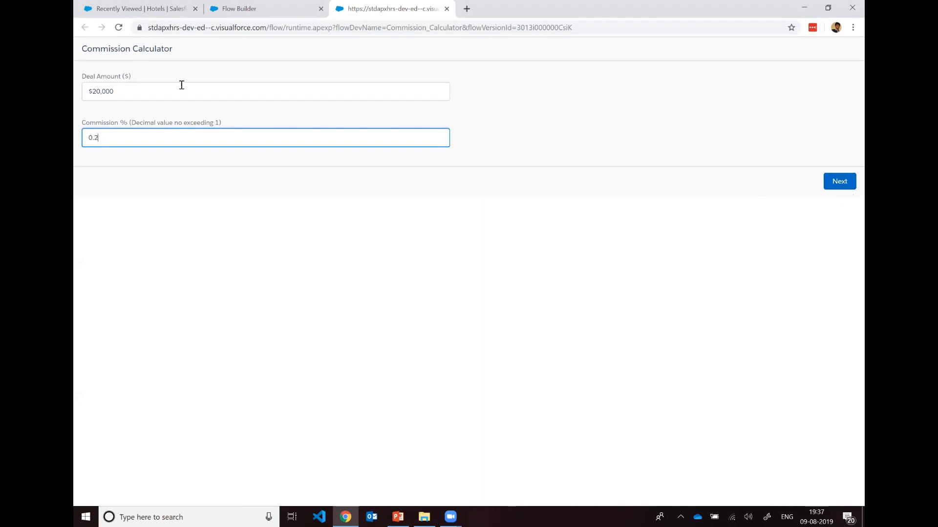
# Step: Complete the test run through the total commission screen and close its browser tab
pyautogui.click(840, 181)
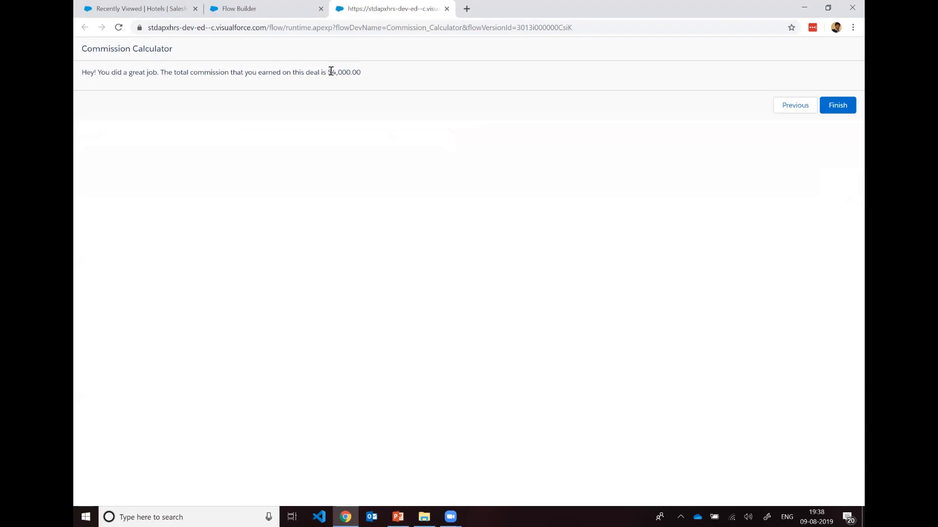
pyautogui.doubleClick(367, 74)
pyautogui.click(836, 107)
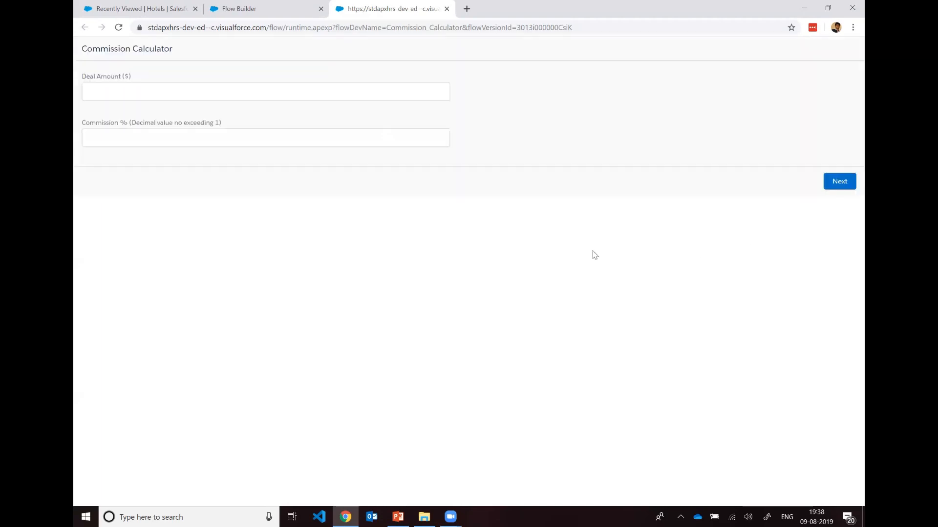
pyautogui.click(313, 9)
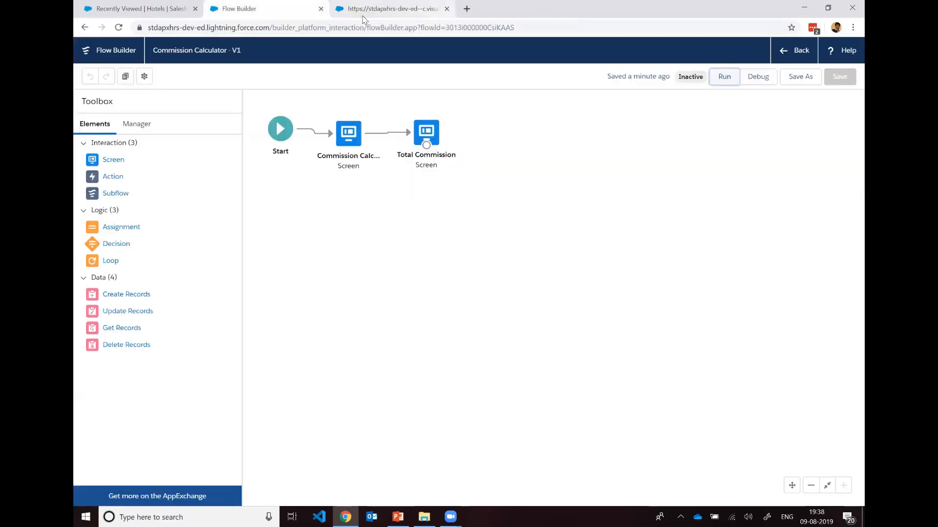
pyautogui.middleClick(362, 15)
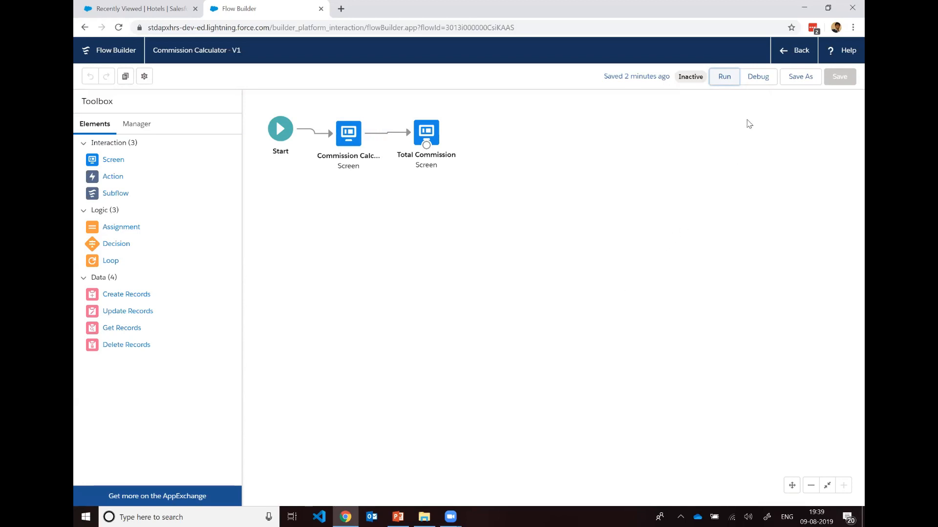
# Step: Debug the flow with the default options, entering a deal amount of $20,000 and a commission of 0.2
pyautogui.click(750, 83)
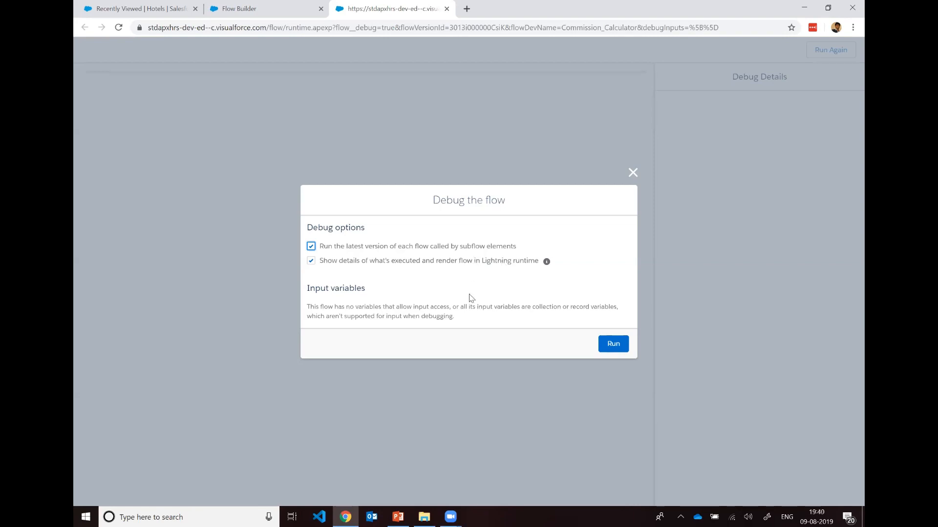
pyautogui.click(616, 348)
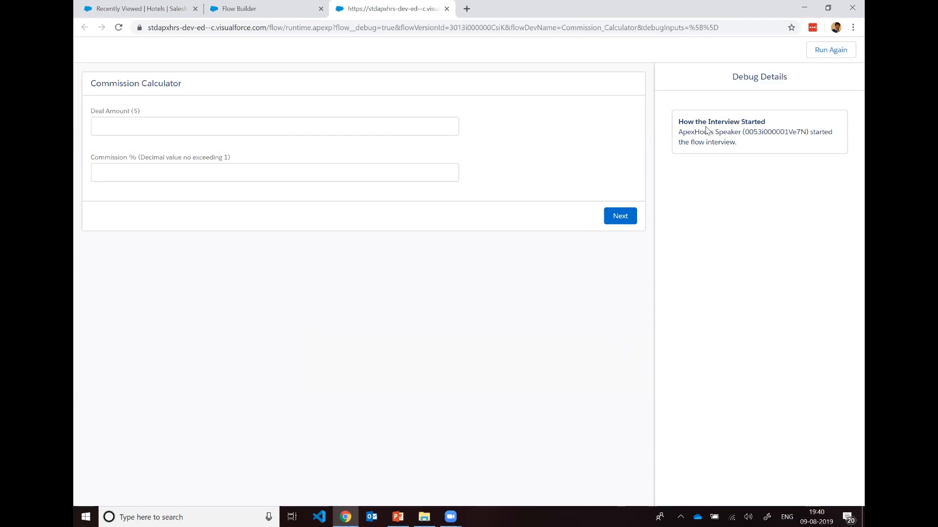
pyautogui.click(316, 122)
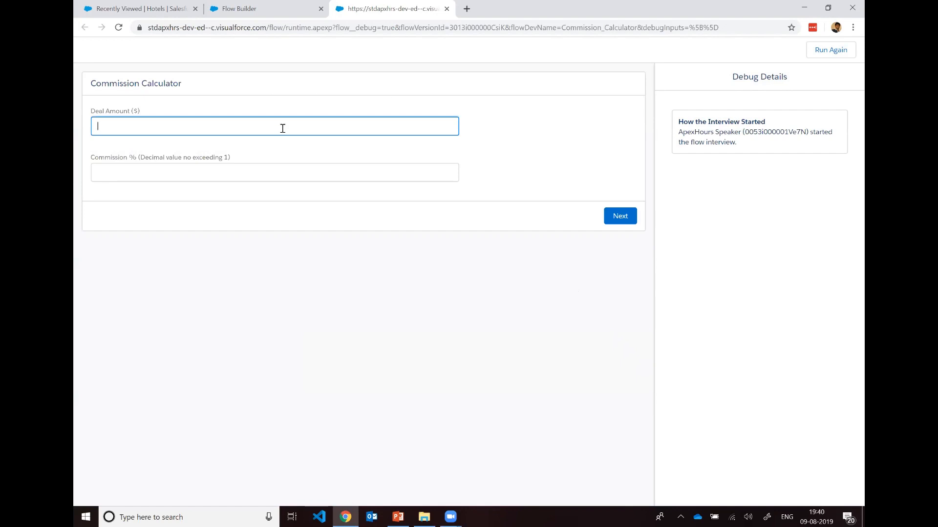
pyautogui.write('20000')
pyautogui.click(275, 170)
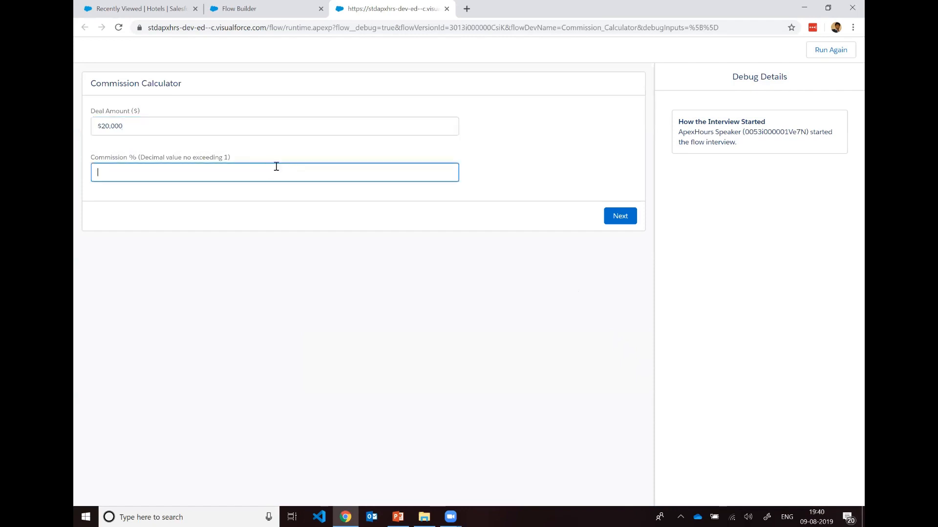
pyautogui.write('0.20')
pyautogui.doubleClick(755, 132)
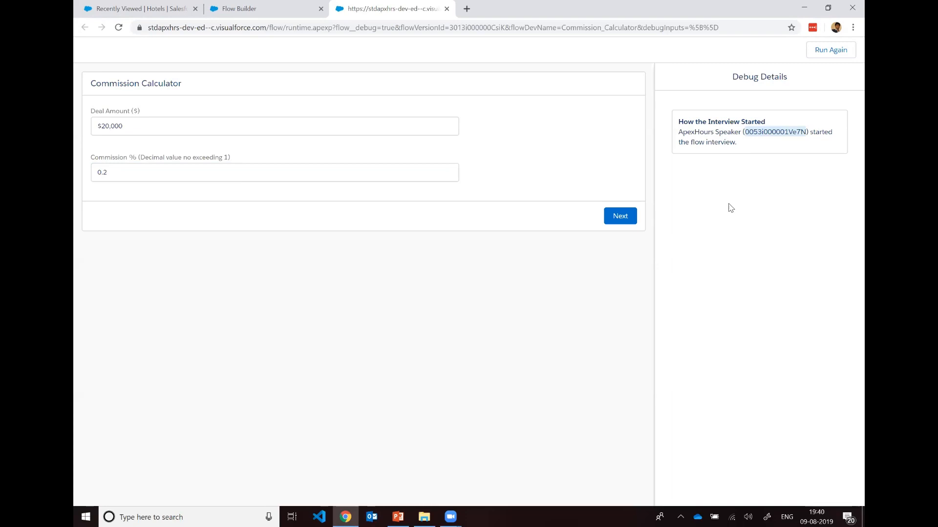
# Step: Complete the debug run through the total commission screen and return to the flow canvas
pyautogui.click(623, 220)
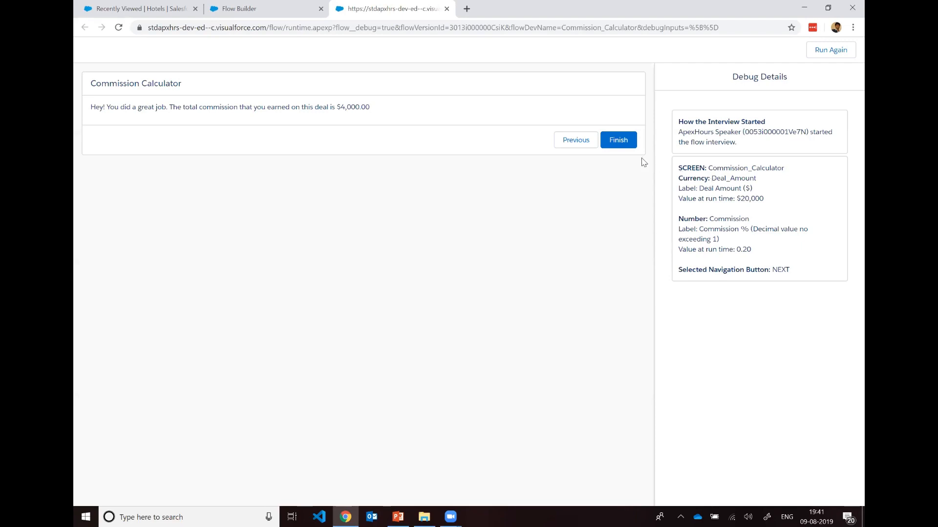
pyautogui.click(617, 141)
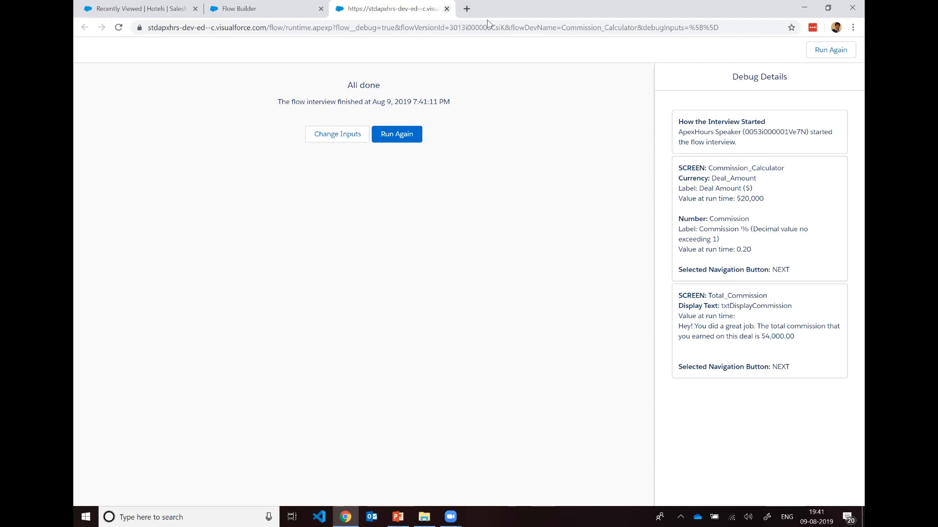
pyautogui.click(446, 9)
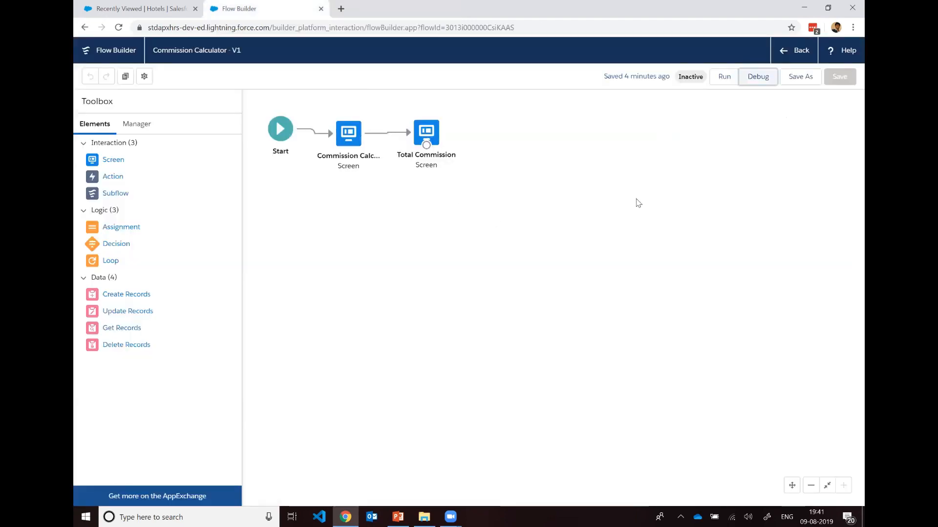
# Step: Find Commission Calculator in the All Flows view of Setup and activate its version 1
pyautogui.click(799, 58)
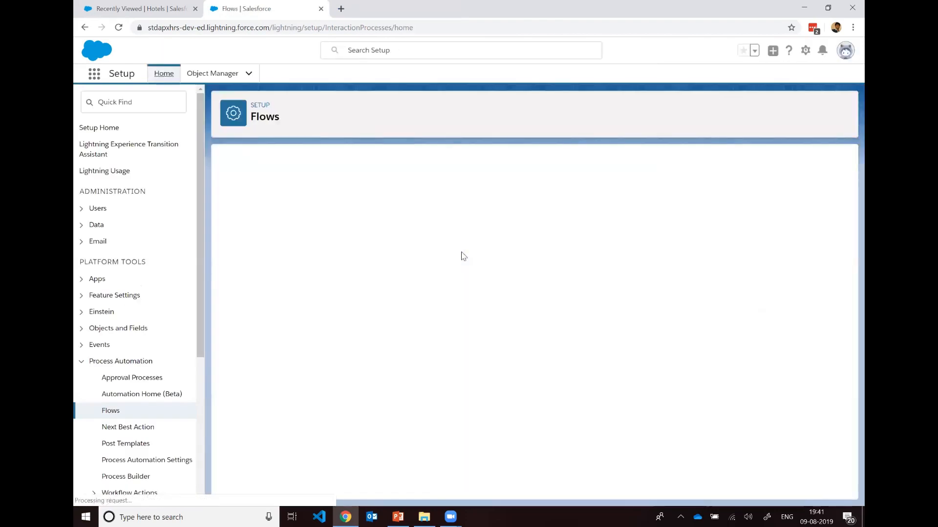
pyautogui.click(295, 320)
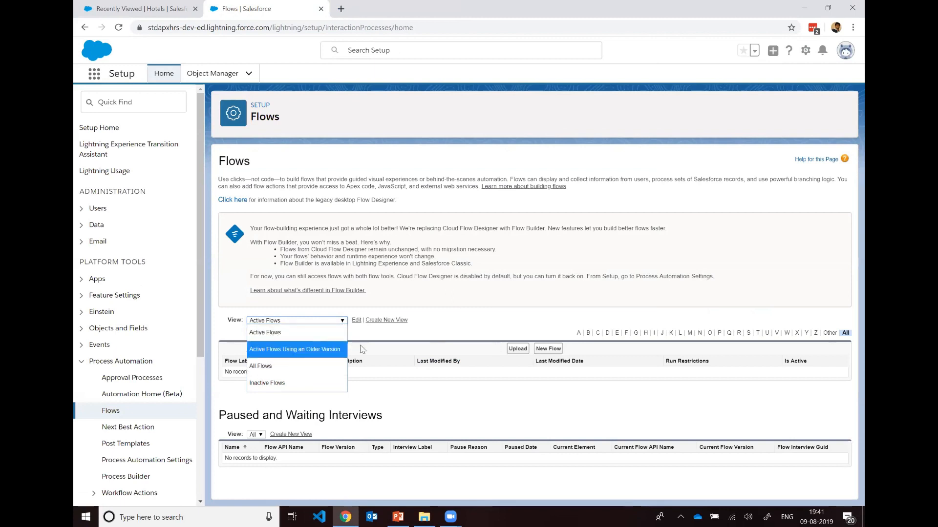
pyautogui.click(293, 367)
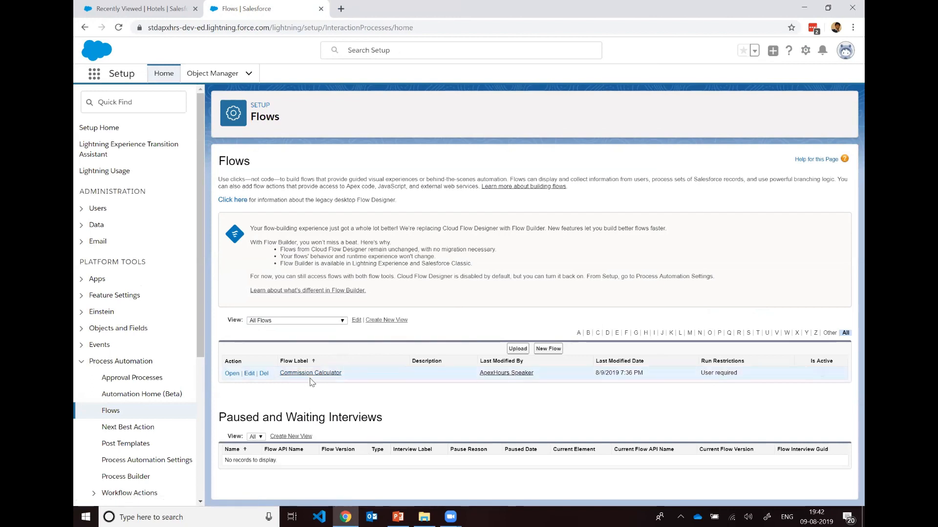
pyautogui.click(326, 375)
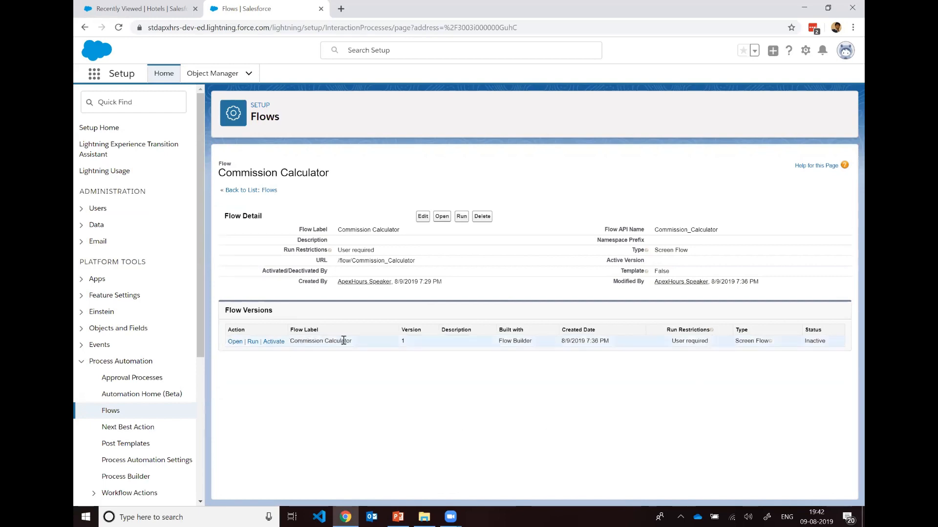
pyautogui.click(274, 341)
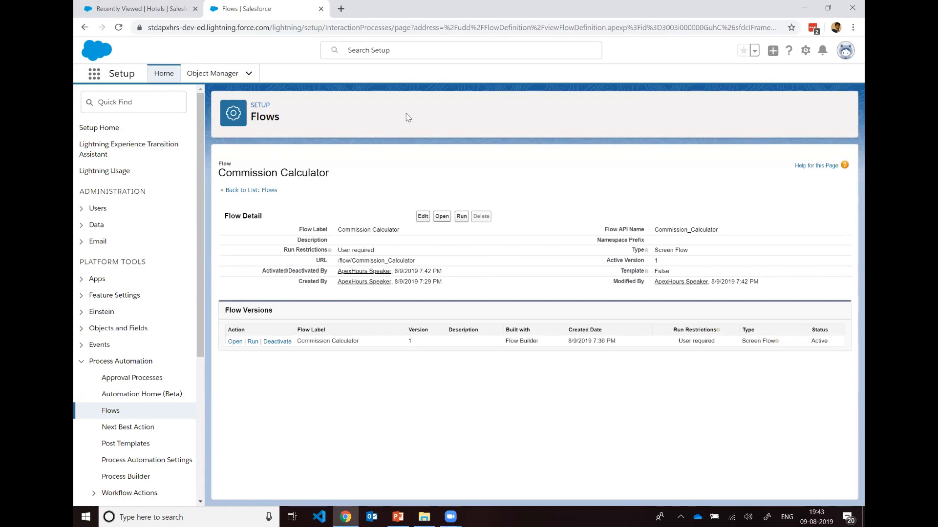
# Step: Open the Home page in a new tab through the App Launcher and return to the Flows setup page
pyautogui.click(93, 75)
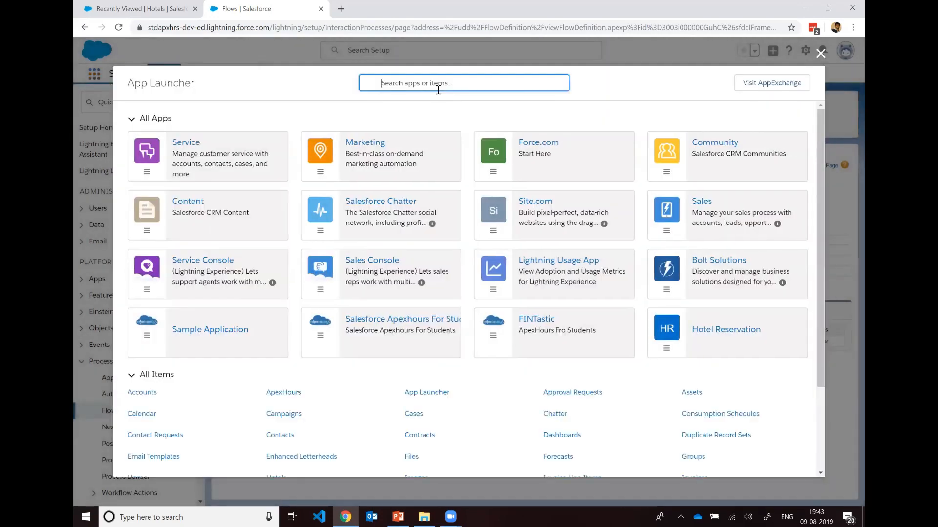
pyautogui.write('Home')
pyautogui.press('Return')
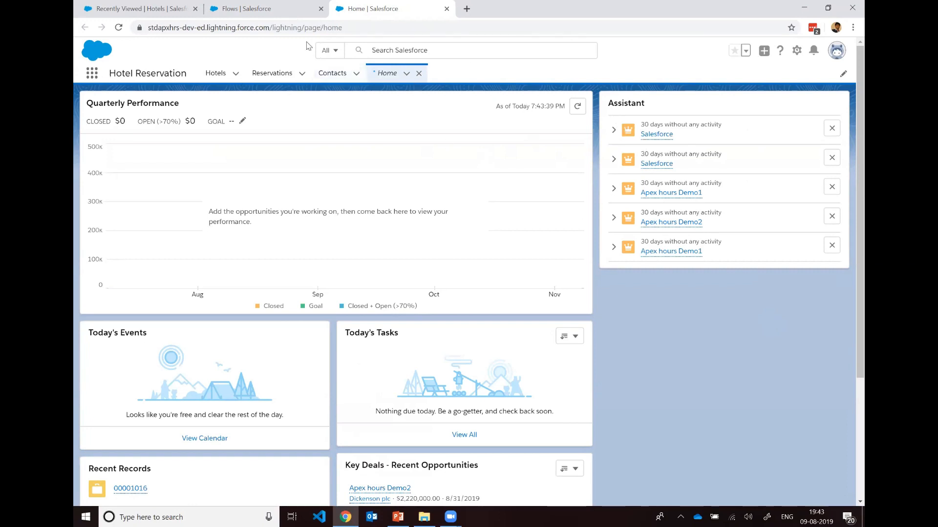
pyautogui.click(263, 6)
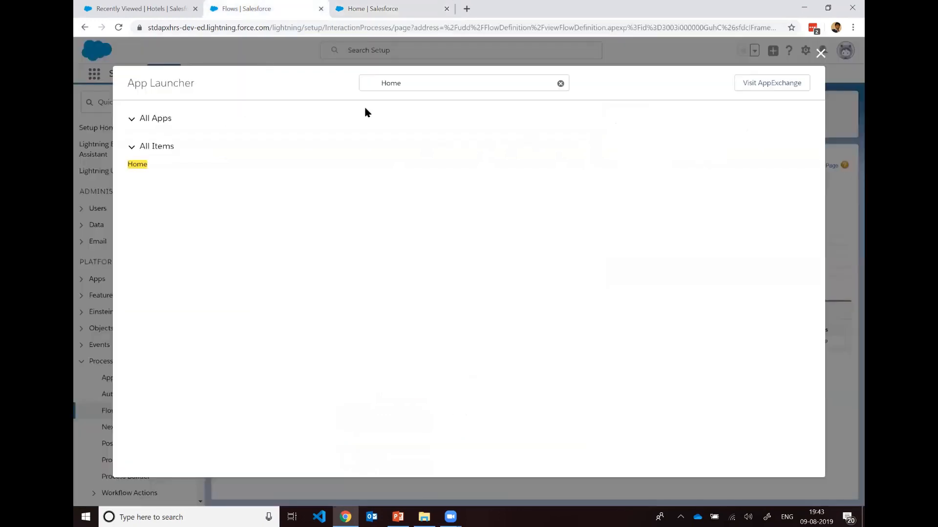
pyautogui.click(818, 54)
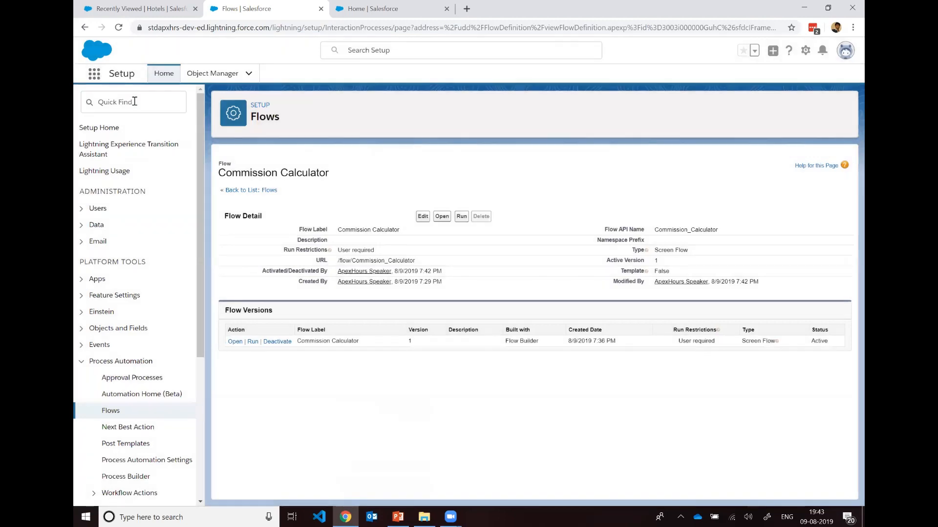
pyautogui.click(135, 101)
pyautogui.write('App')
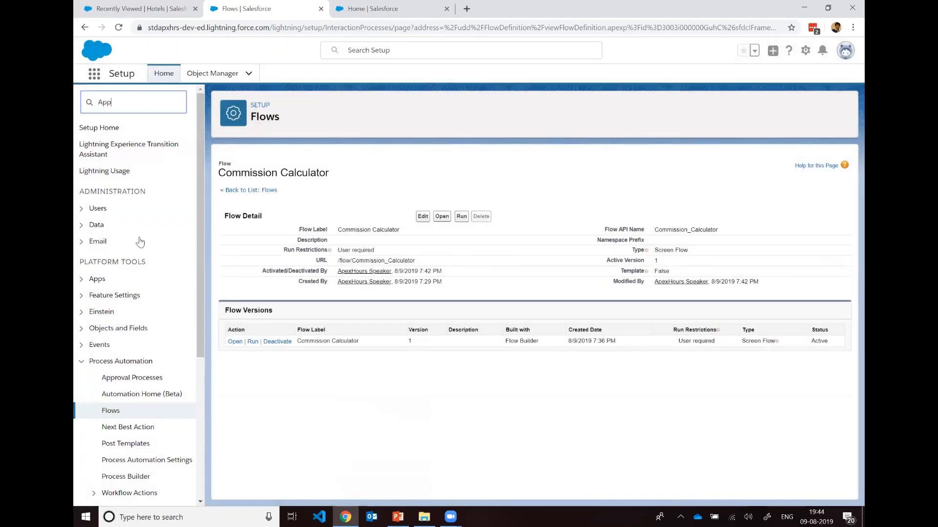
pyautogui.scroll(-5, 137, 217)
pyautogui.scroll(-5, 137, 219)
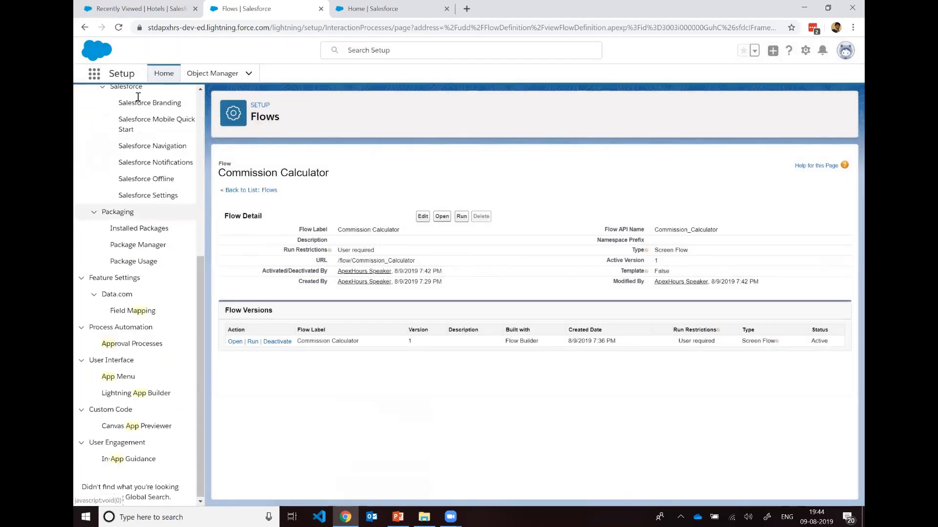
pyautogui.scroll(10, 137, 196)
# Step: Search Setup for "Lightning App" and open Lightning App Builder
pyautogui.doubleClick(138, 96)
pyautogui.write('Lightning')
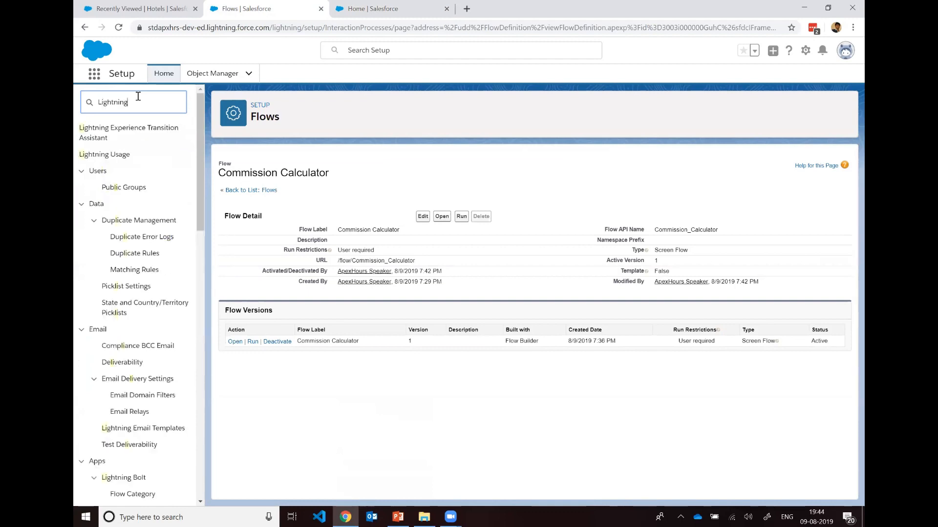
pyautogui.write(' App')
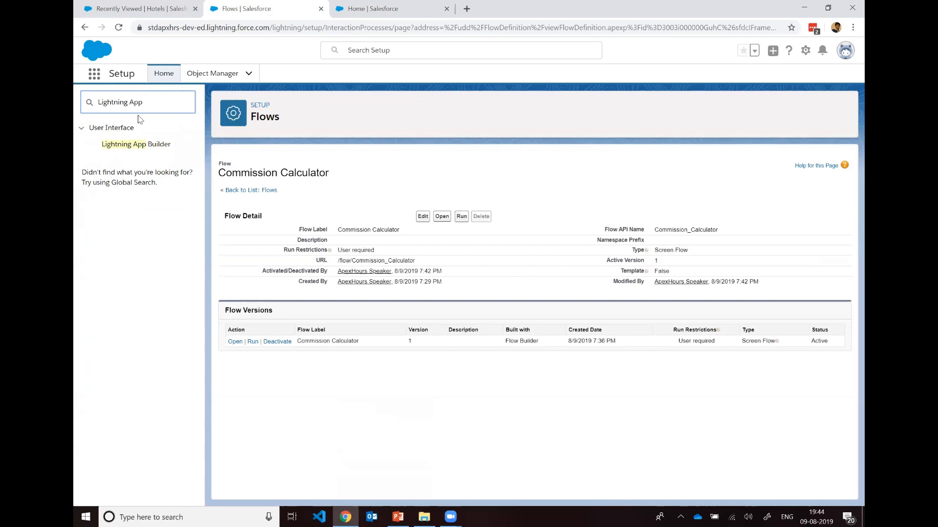
pyautogui.click(141, 144)
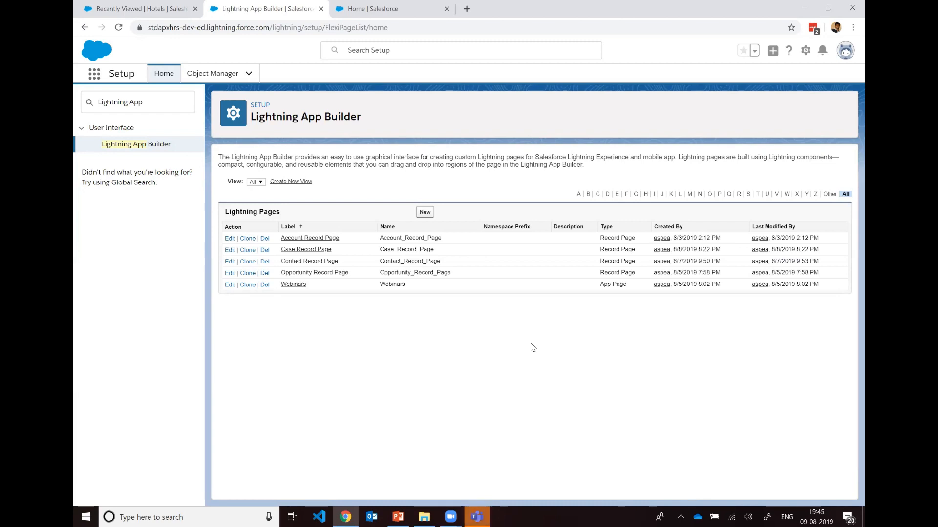
# Step: Create a new Home Page type Lightning page labelled "Commission Calculator" using the Standard Home Page template
pyautogui.click(425, 218)
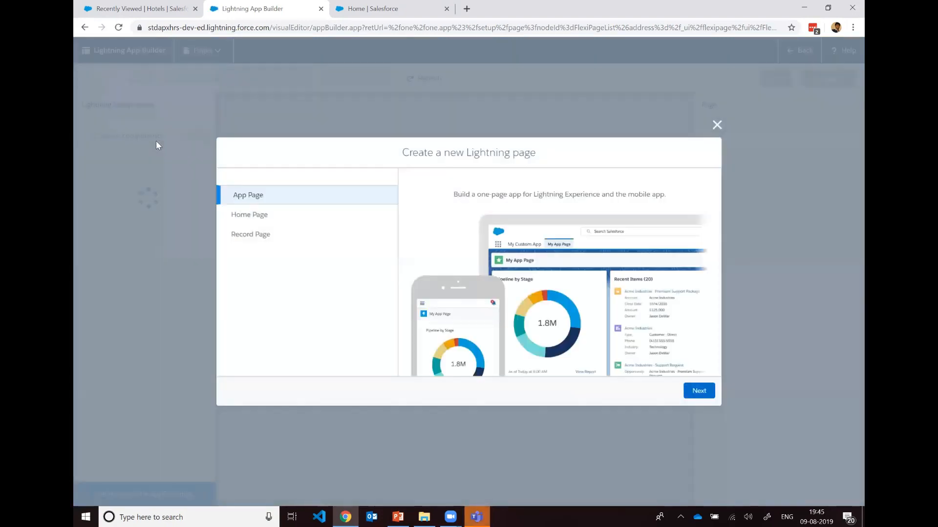
pyautogui.click(261, 215)
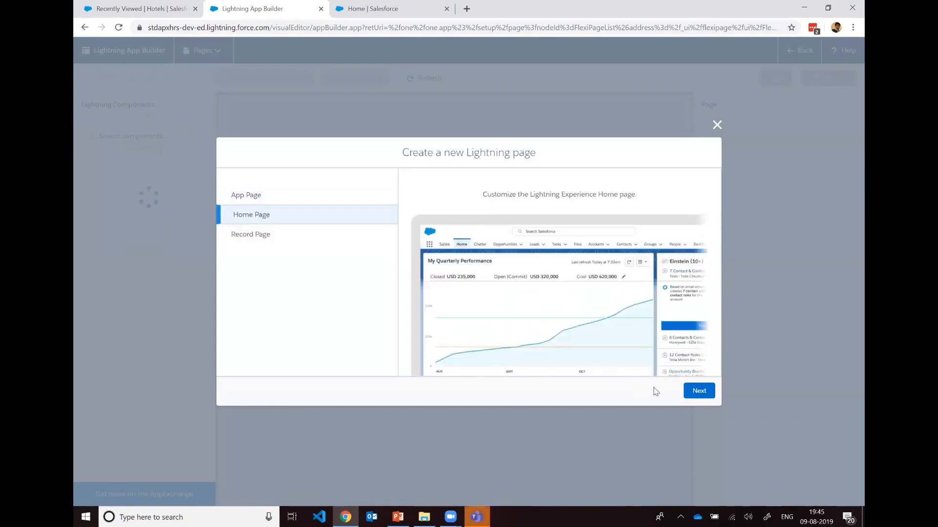
pyautogui.click(698, 390)
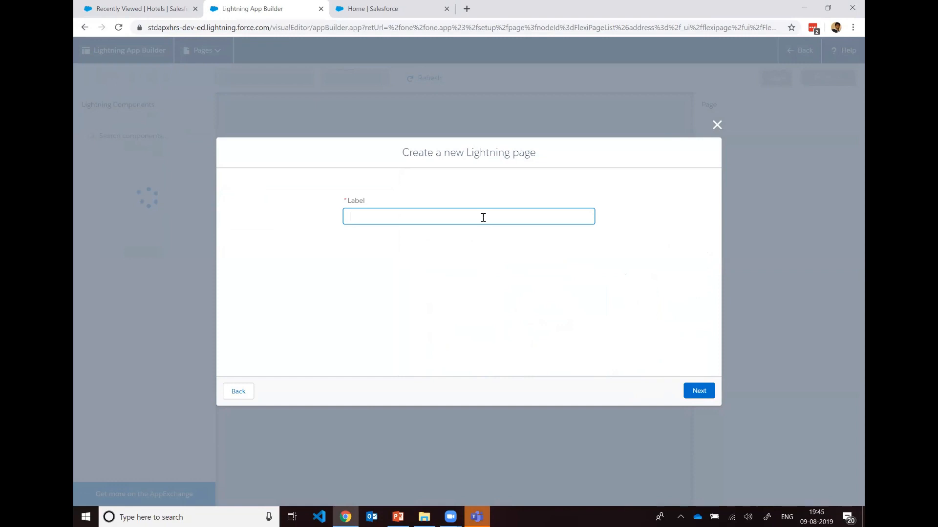
pyautogui.write('Commission Calculator')
pyautogui.click(522, 291)
pyautogui.click(710, 396)
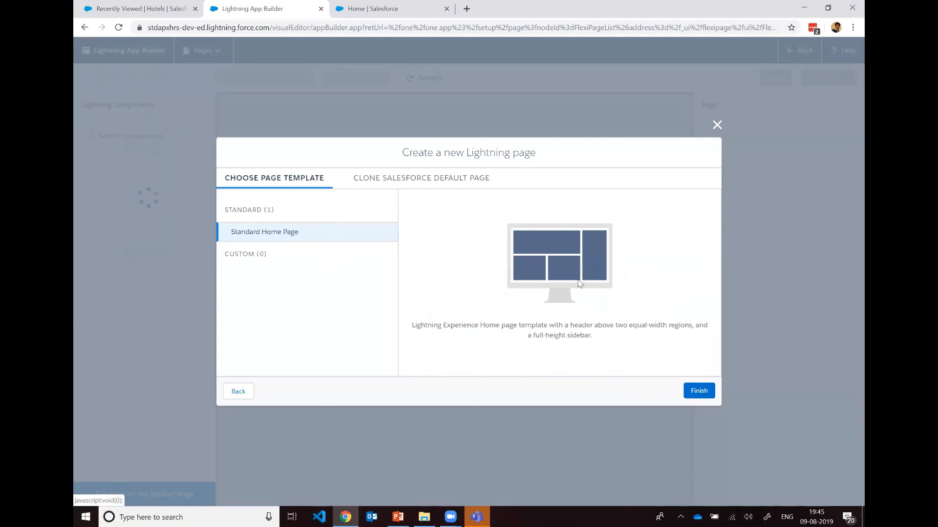
pyautogui.click(698, 392)
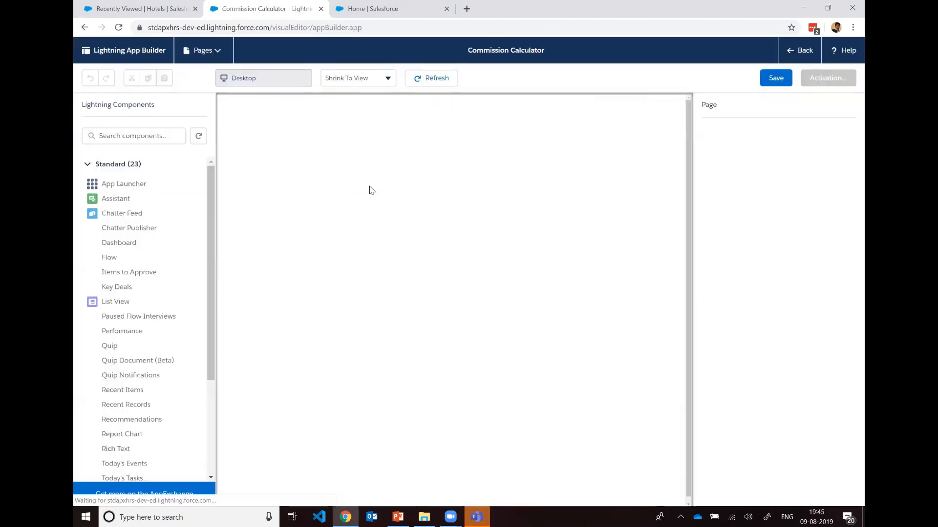
# Step: Add a Flow component to the page's wide header region, keeping the Commission Calculator flow and the One Column layout
pyautogui.scroll(-3, 181, 219)
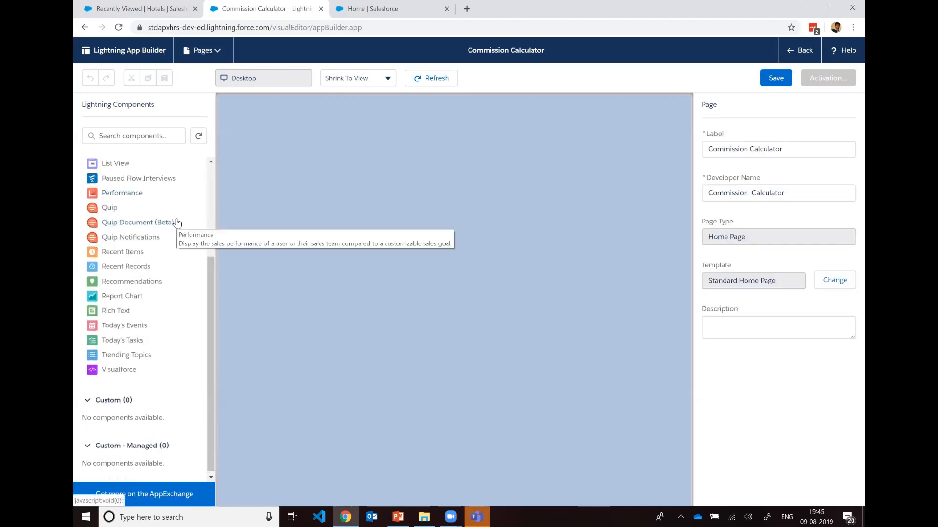
pyautogui.scroll(3, 177, 222)
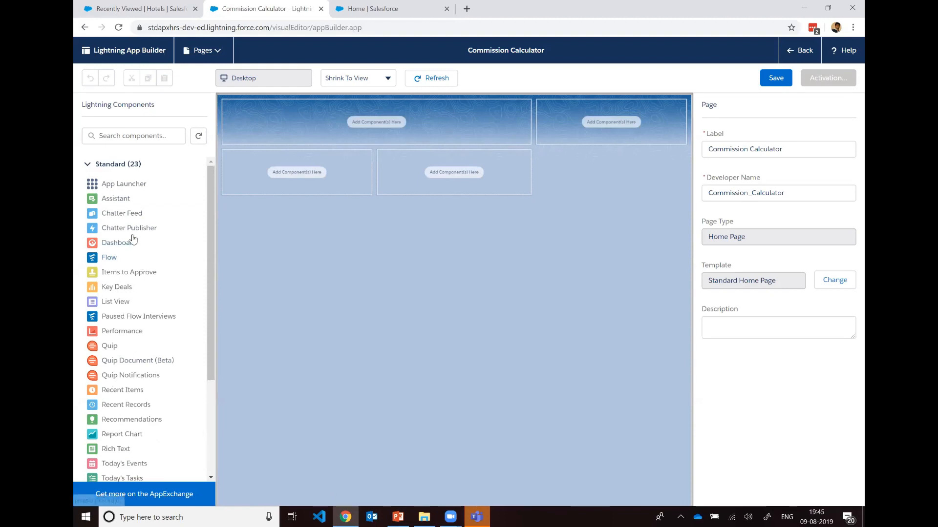
pyautogui.moveTo(112, 258); pyautogui.dragTo(415, 110)
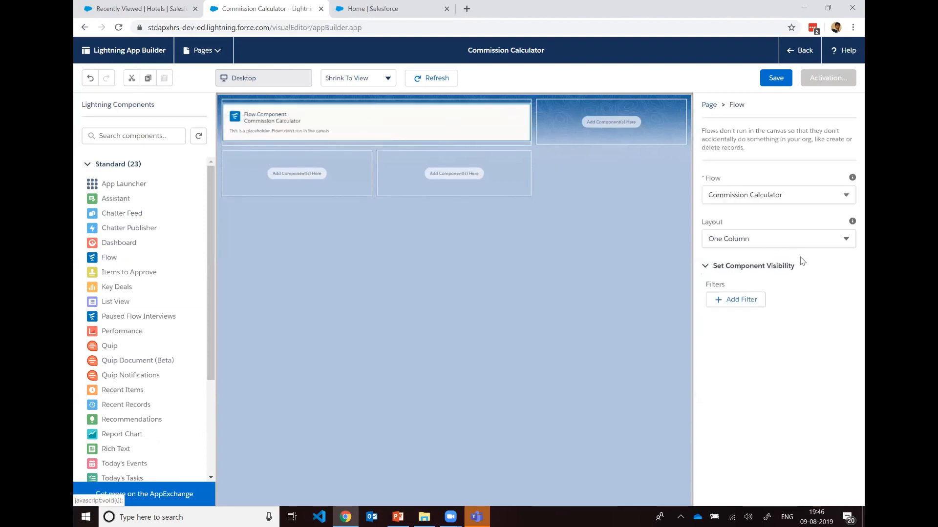
pyautogui.click(850, 200)
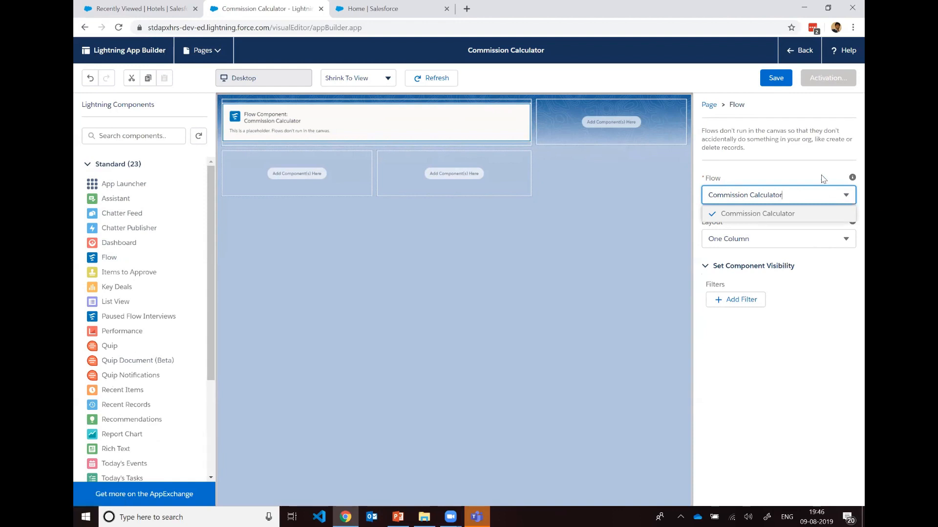
pyautogui.click(834, 276)
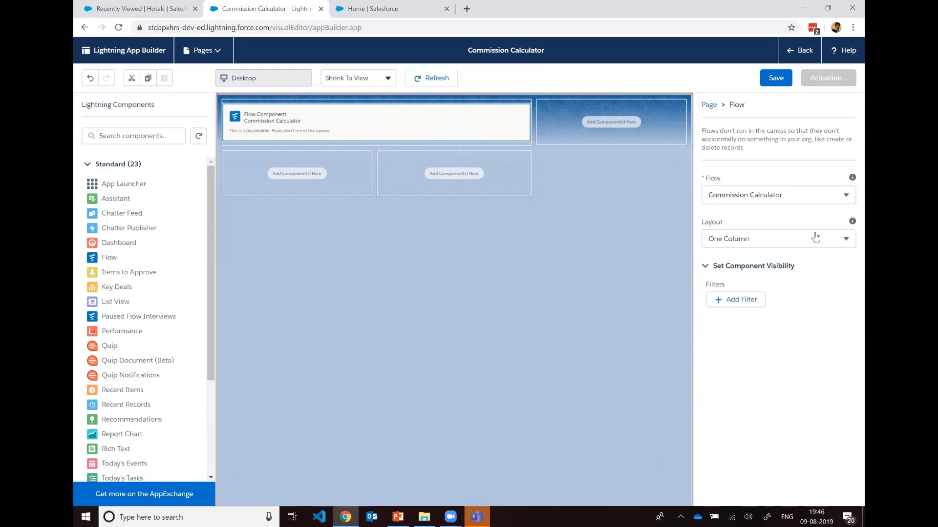
pyautogui.click(815, 233)
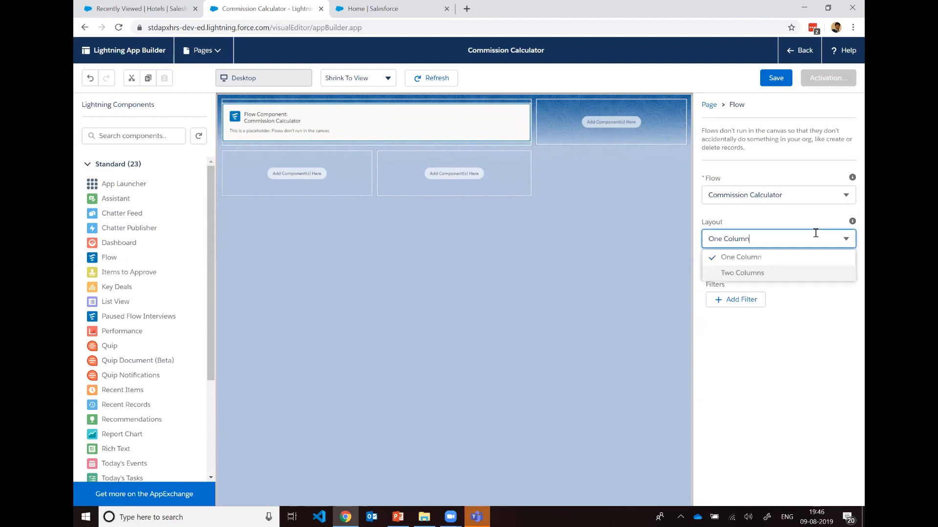
pyautogui.click(839, 339)
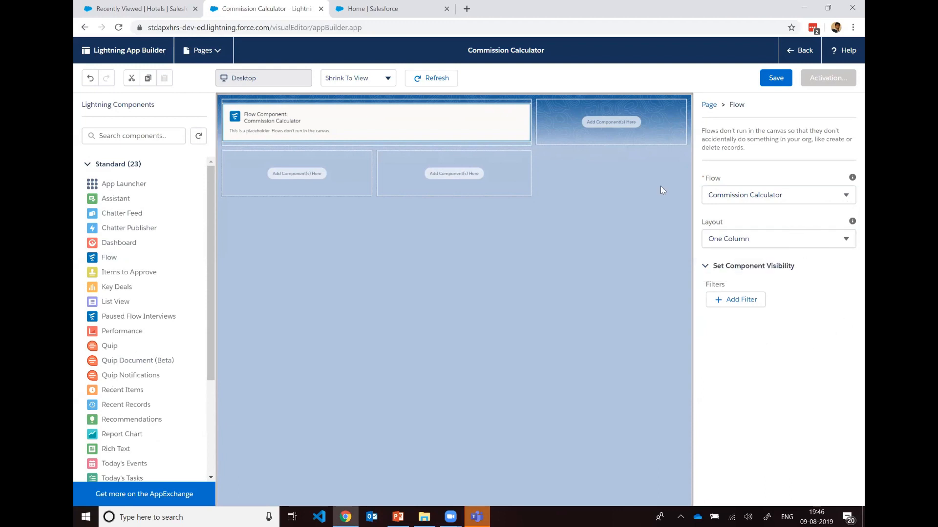
# Step: Save and activate the Commission Calculator page as the org default home page, and exit the page editor
pyautogui.click(777, 79)
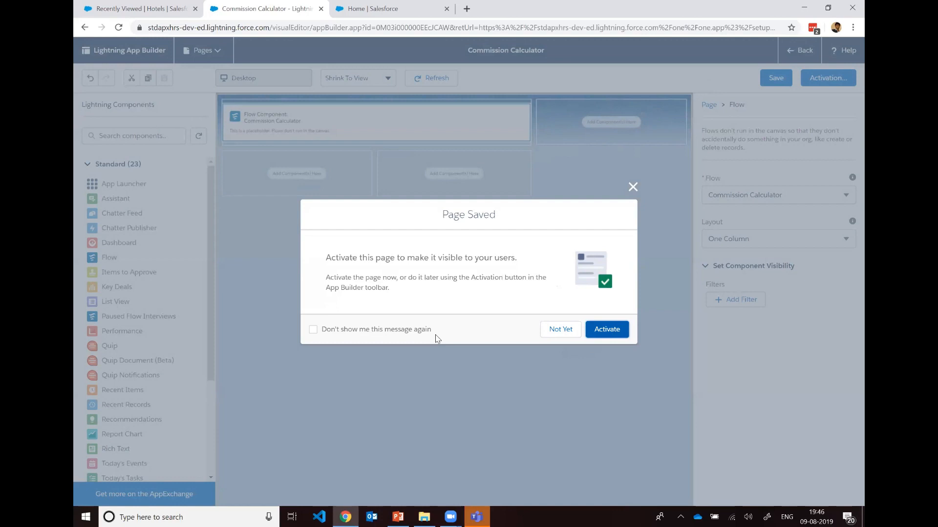
pyautogui.click(607, 334)
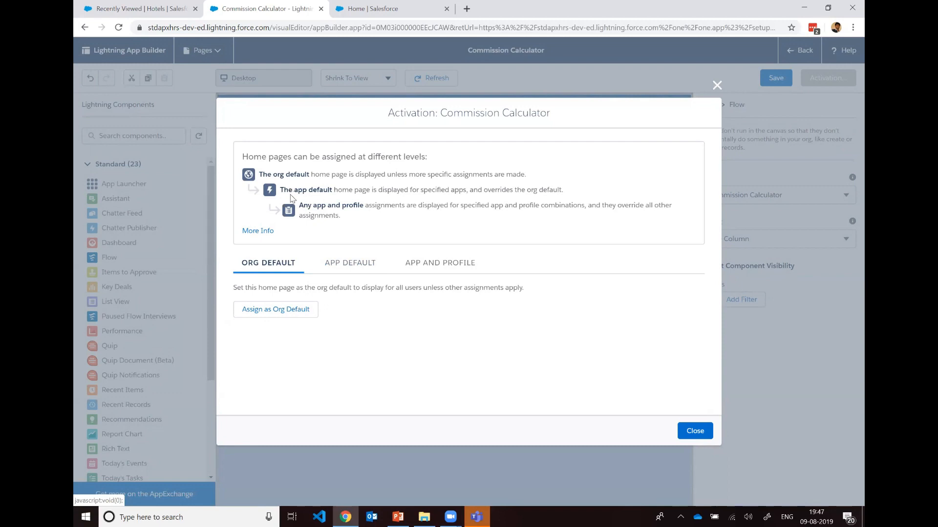
pyautogui.click(288, 315)
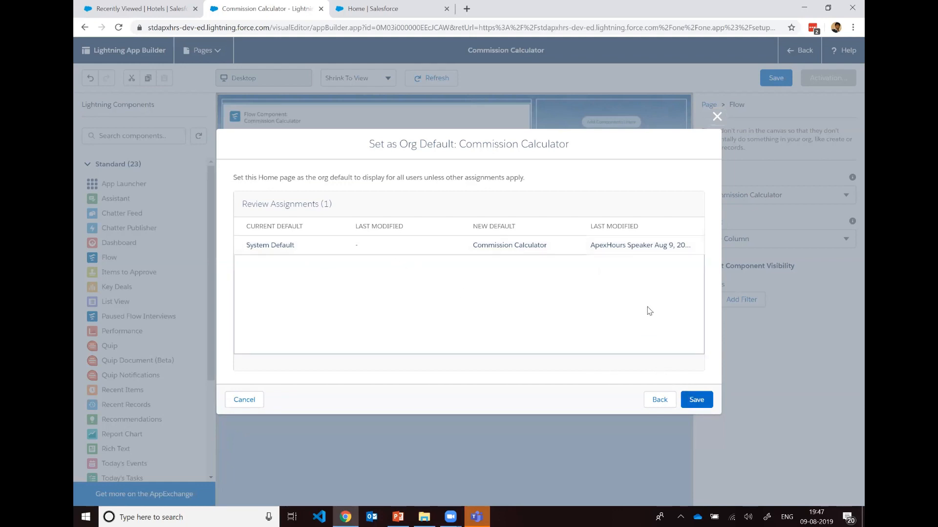
pyautogui.click(690, 402)
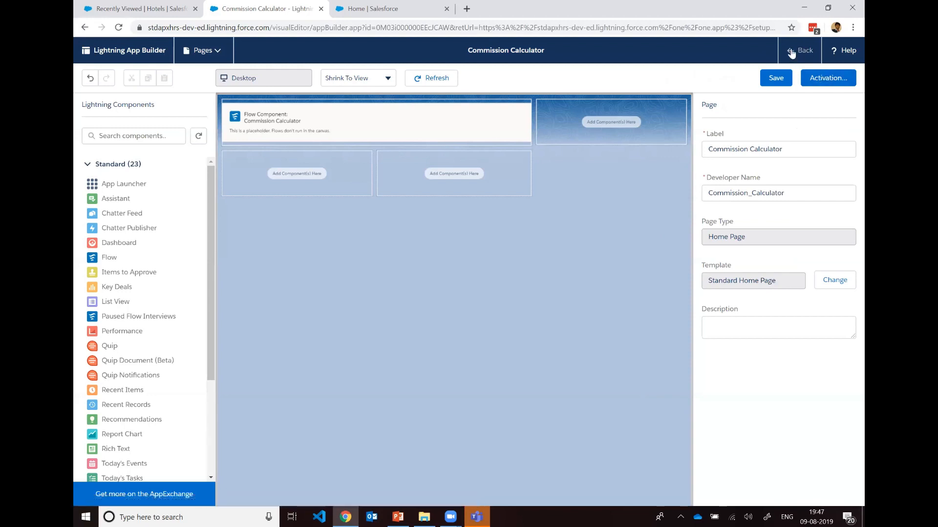
pyautogui.click(796, 53)
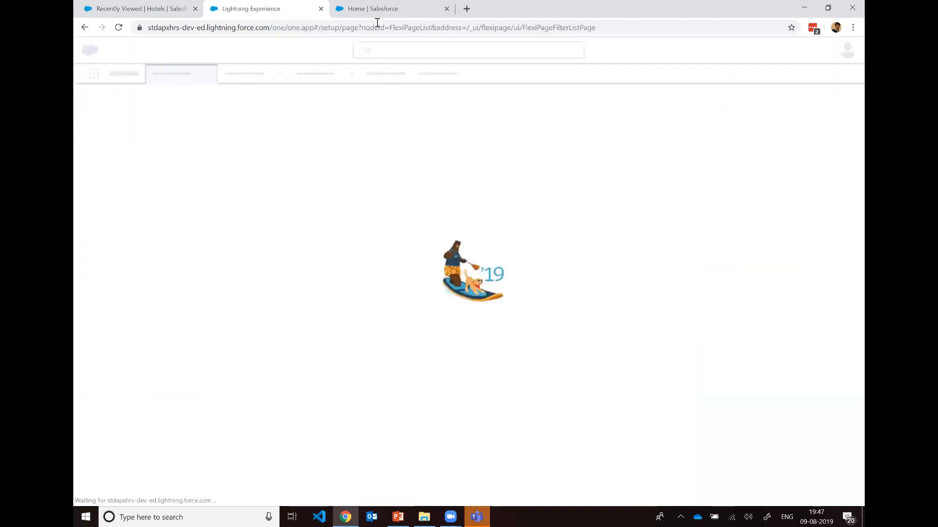
# Step: Switch to the Hotel Reservation app's Home page and reload it
pyautogui.click(380, 12)
pyautogui.click(377, 26)
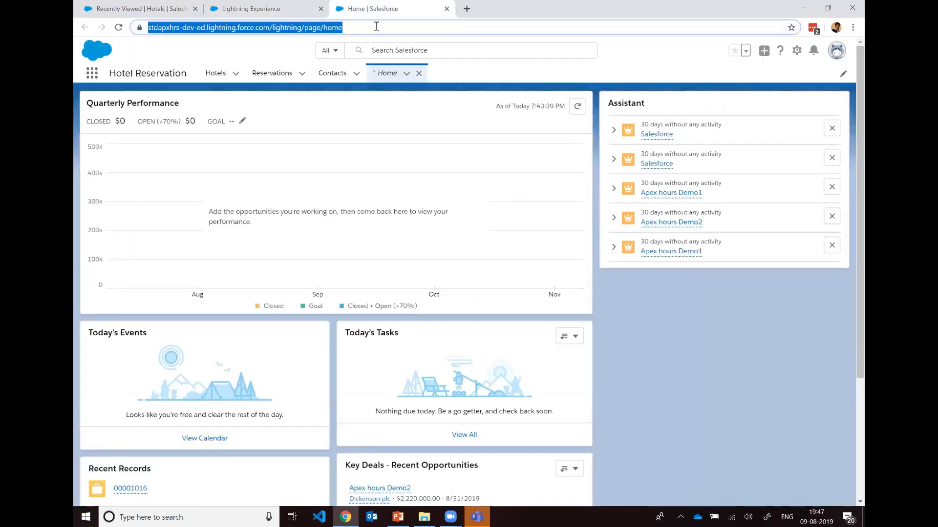
pyautogui.press('Return')
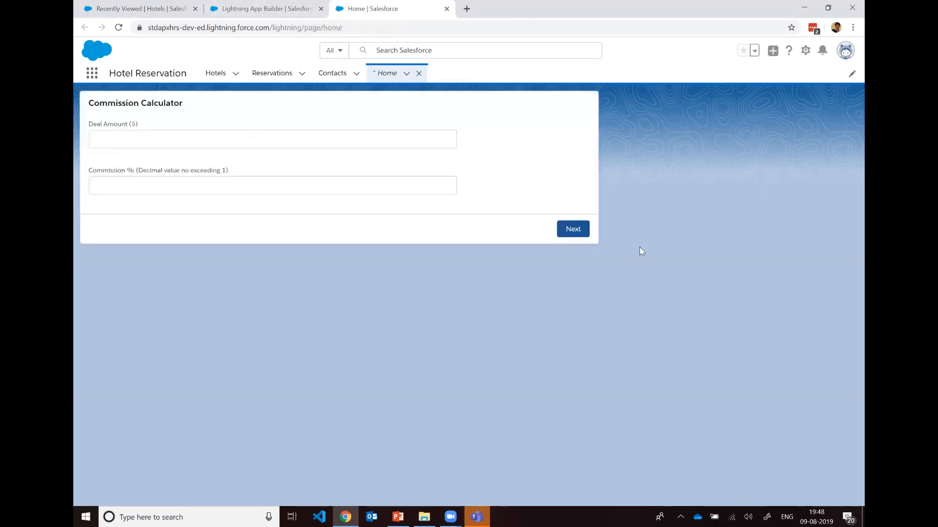
# Step: Run the Commission Calculator on the Home page with a deal amount of $25,000 and commission of 0.20, through to finish
pyautogui.click(333, 136)
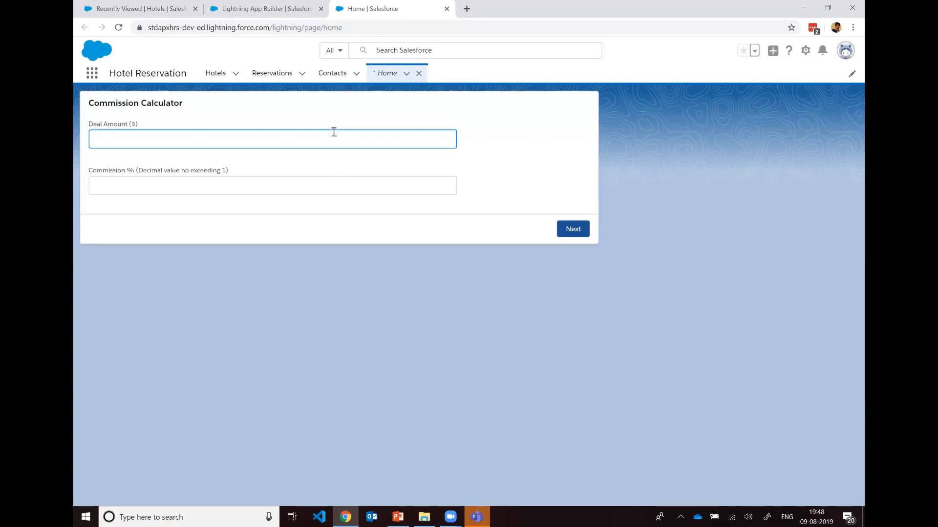
pyautogui.write('25000')
pyautogui.click(325, 180)
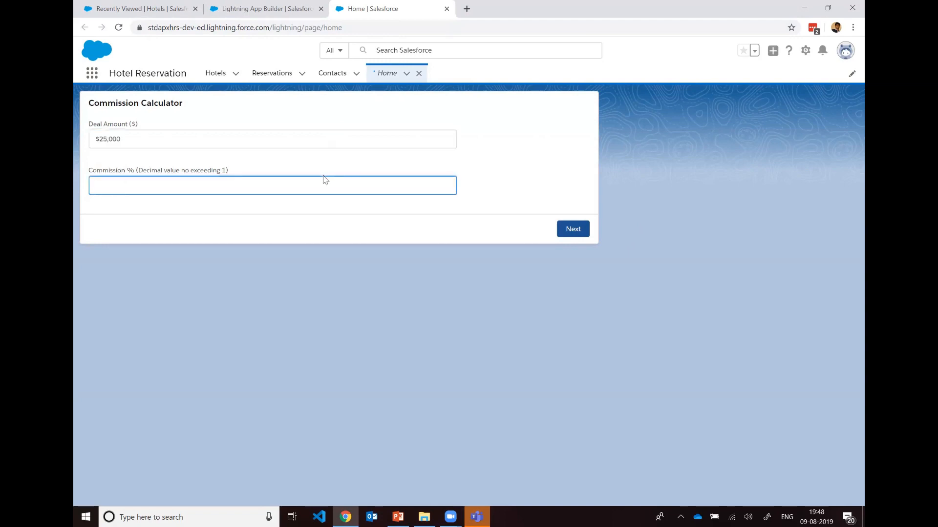
pyautogui.write('.20')
pyautogui.click(96, 190)
pyautogui.write('0')
pyautogui.click(569, 230)
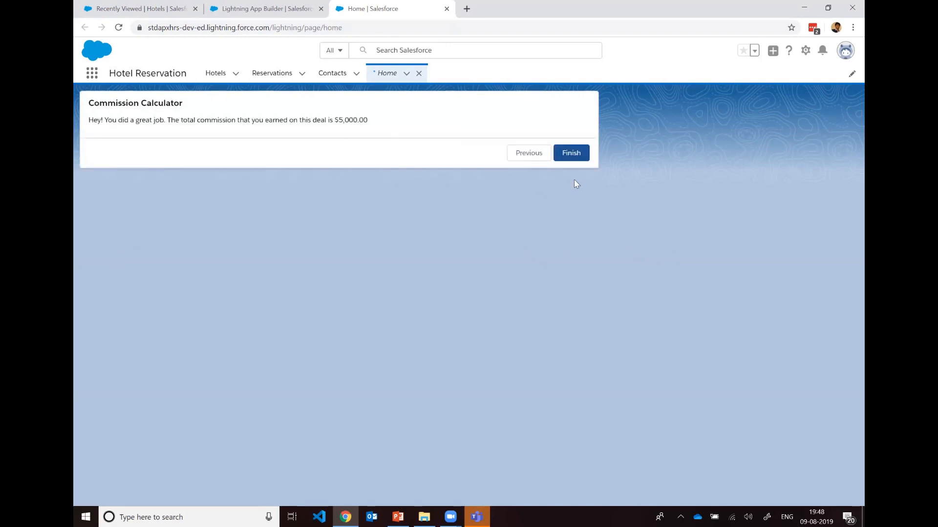
pyautogui.click(569, 155)
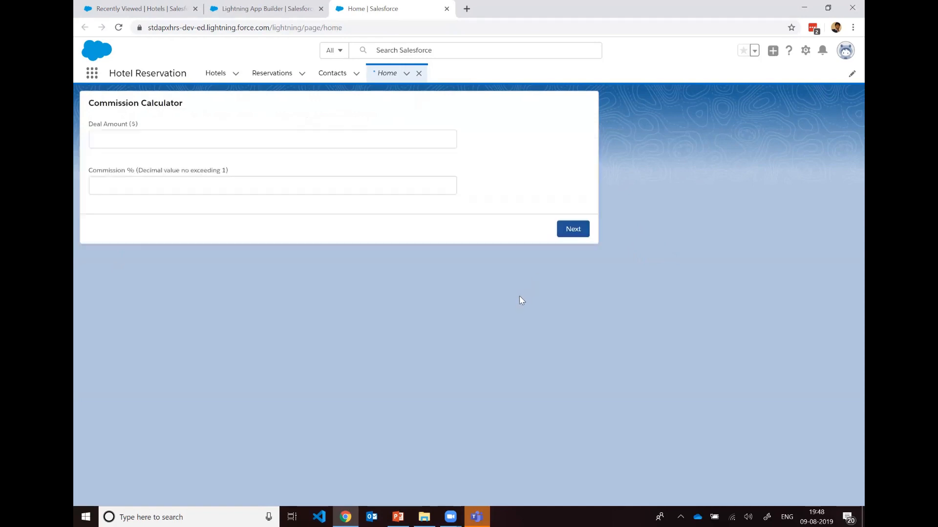
# Step: Close the temporary Home item in the Hotel Reservation app and return to the Lightning App Builder setup page
pyautogui.click(419, 74)
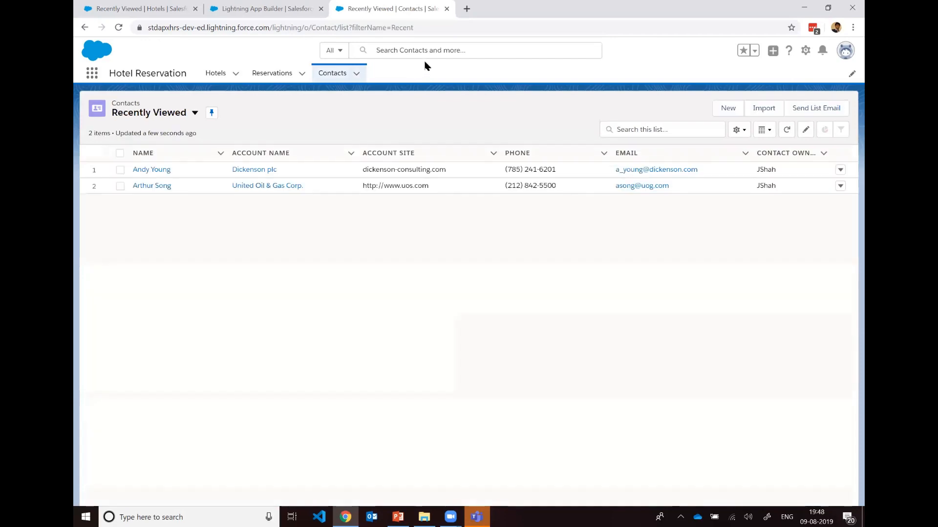
pyautogui.click(281, 6)
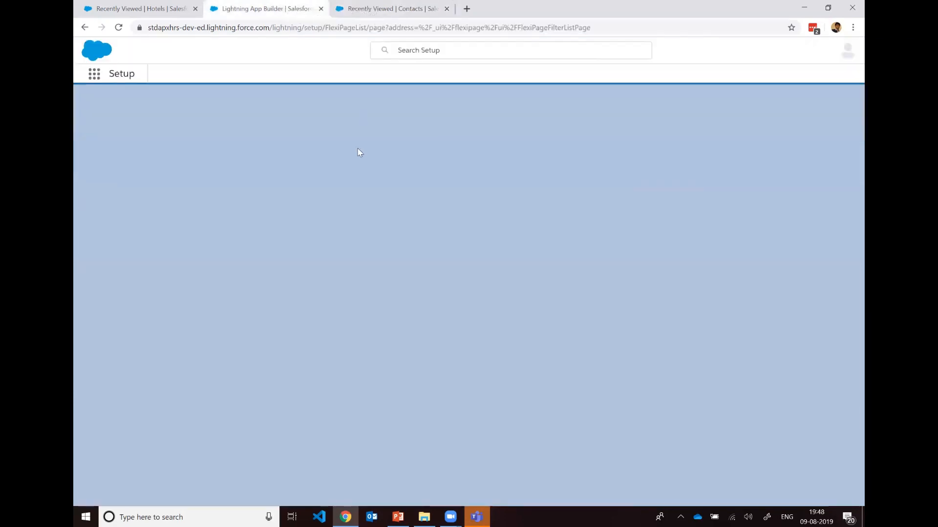
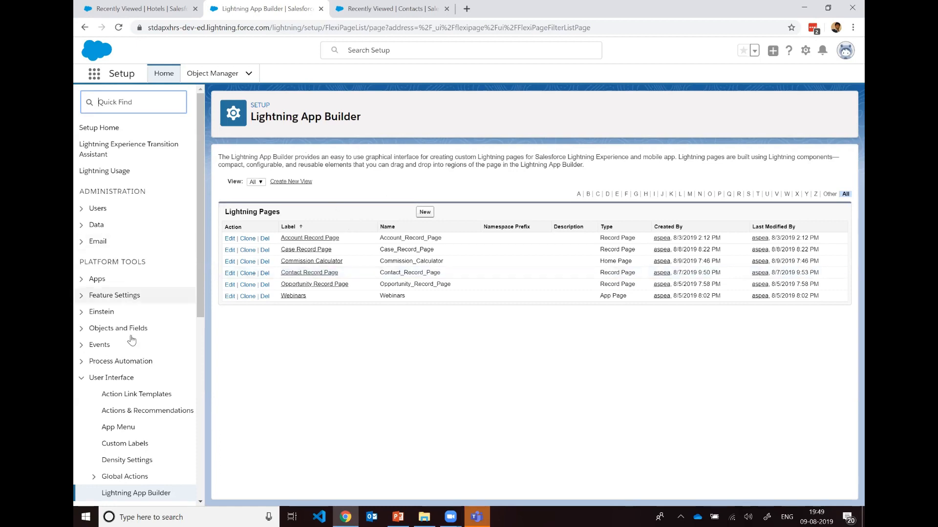
# Step: Find the Flows page in Setup by searching for "flows" and open it
pyautogui.scroll(-5, 127, 354)
pyautogui.scroll(5, 120, 195)
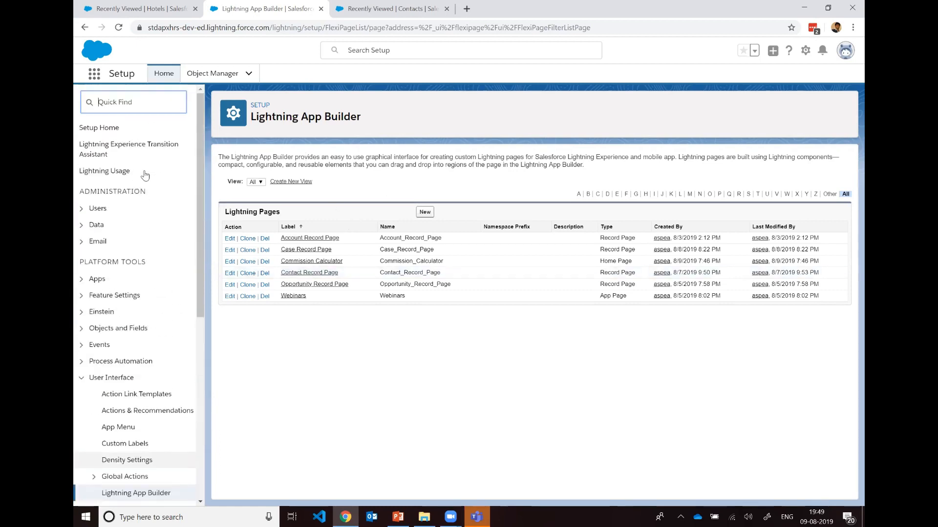
pyautogui.write('flows')
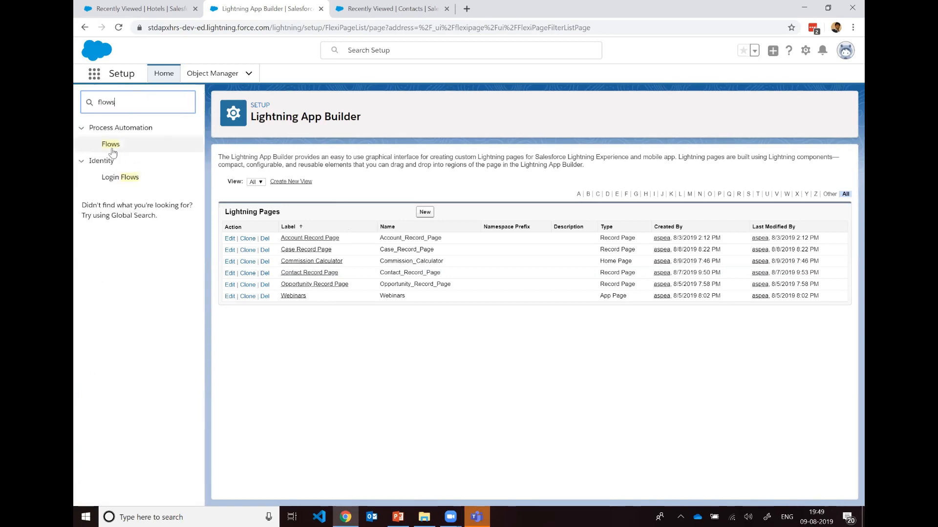
pyautogui.click(112, 148)
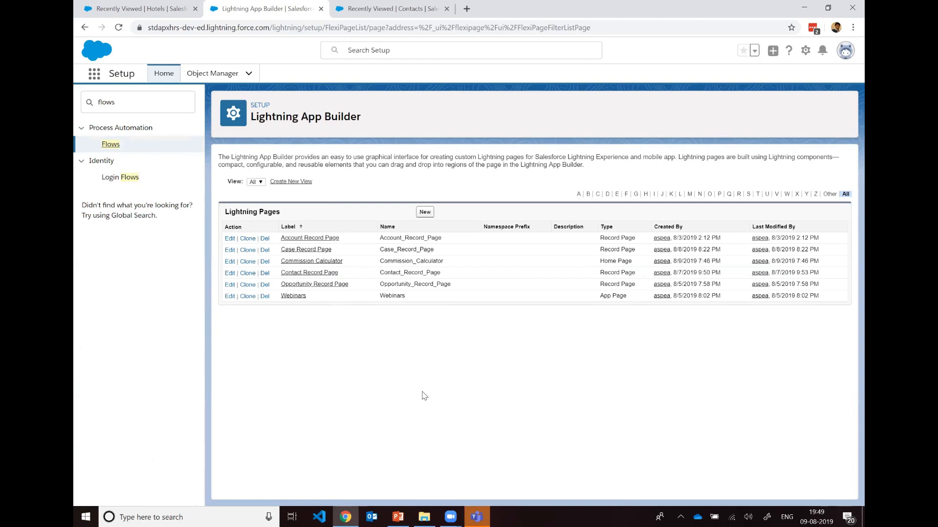
pyautogui.click(145, 143)
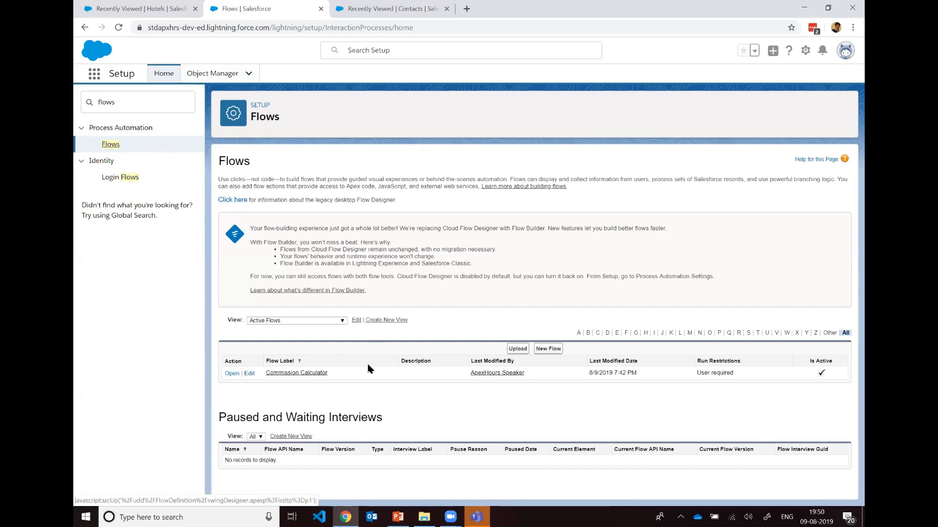
# Step: Open Object Manager in a new browser tab and close the Contacts list tab
pyautogui.rightClick(230, 74)
pyautogui.click(247, 82)
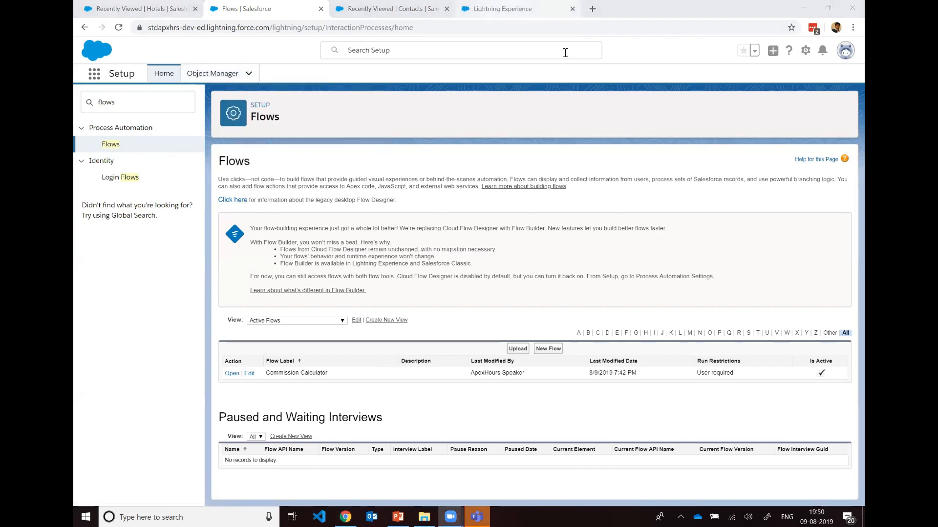
pyautogui.click(503, 9)
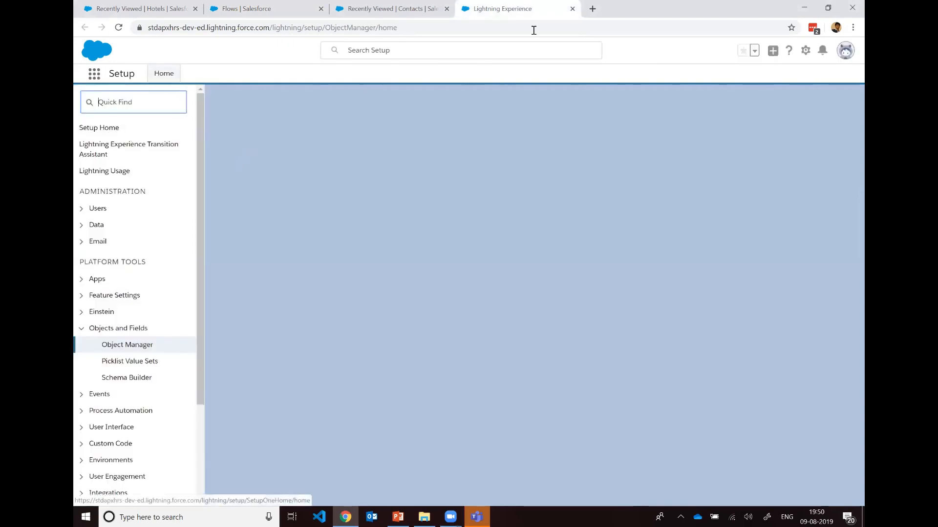
pyautogui.hotkey('ctrl', 'shift', 'Tab')
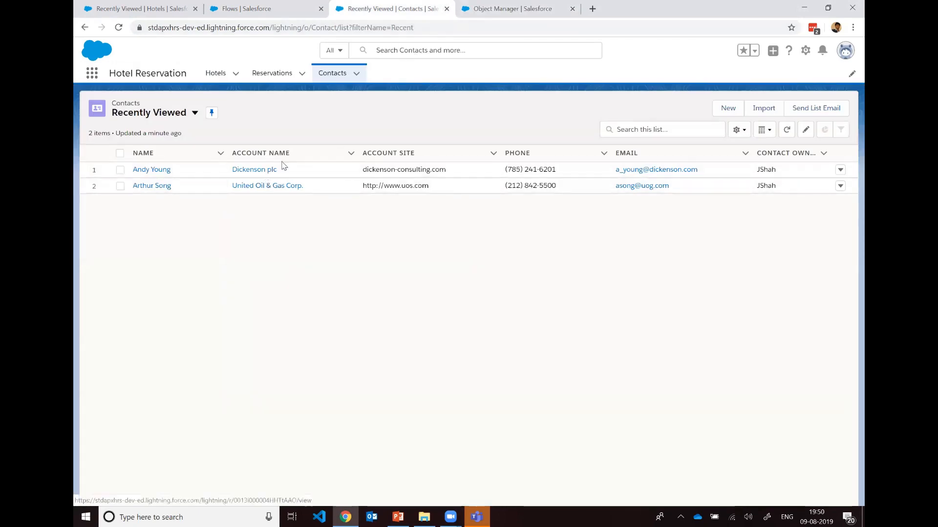
pyautogui.click(446, 8)
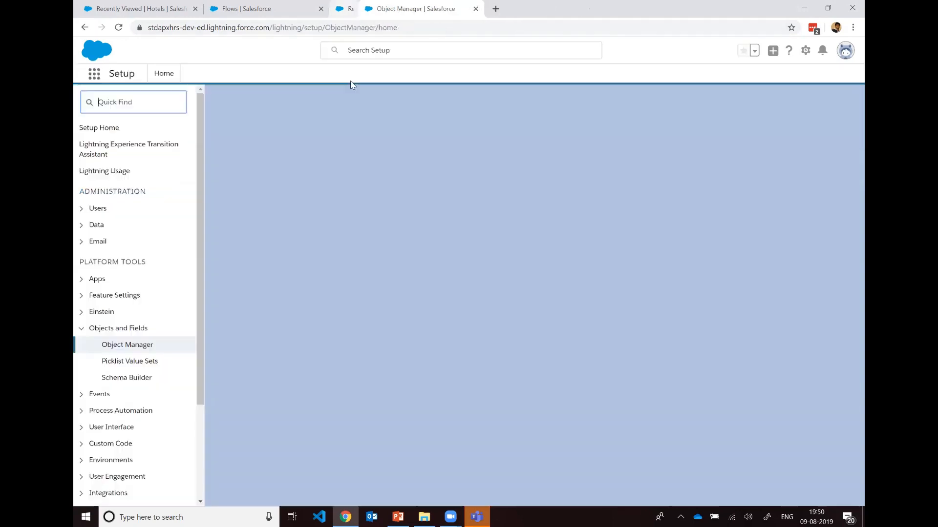
# Step: Open the Account object's Fields & Relationships from Object Manager
pyautogui.click(257, 10)
pyautogui.click(386, 8)
pyautogui.click(107, 175)
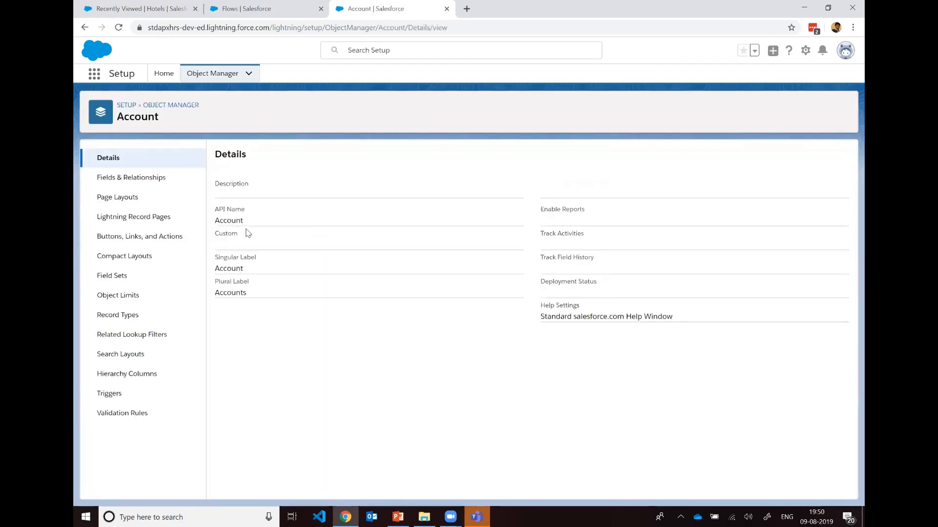
pyautogui.click(168, 178)
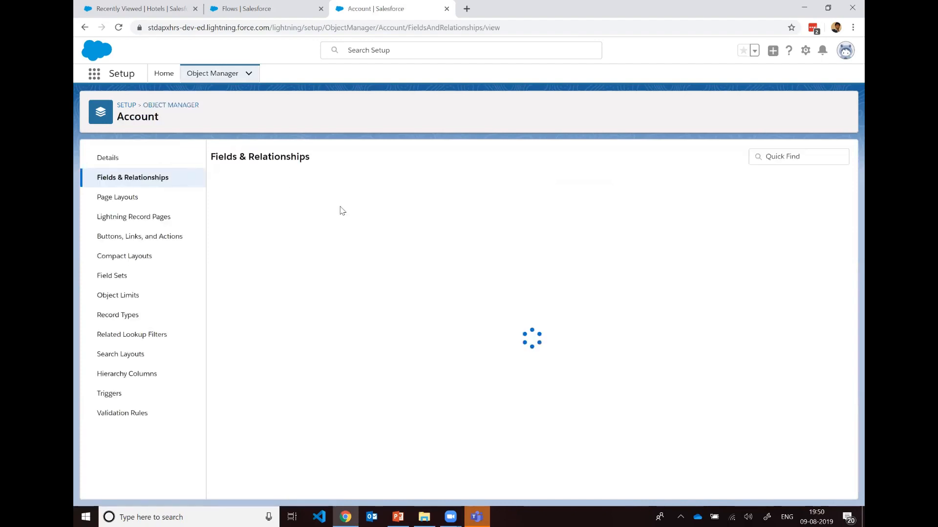
# Step: Start a new custom field on the Account object with Number as its data type
pyautogui.click(683, 158)
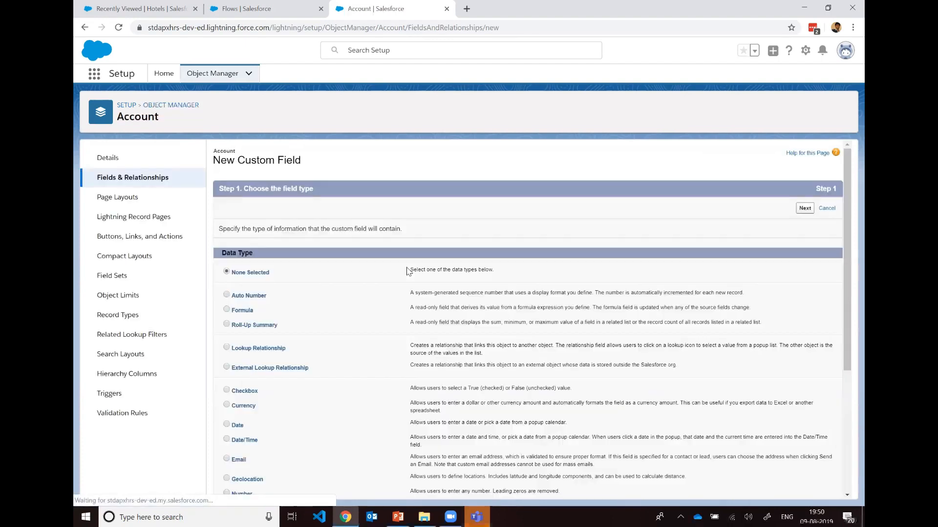
pyautogui.scroll(-1, 293, 297)
pyautogui.scroll(-1, 240, 298)
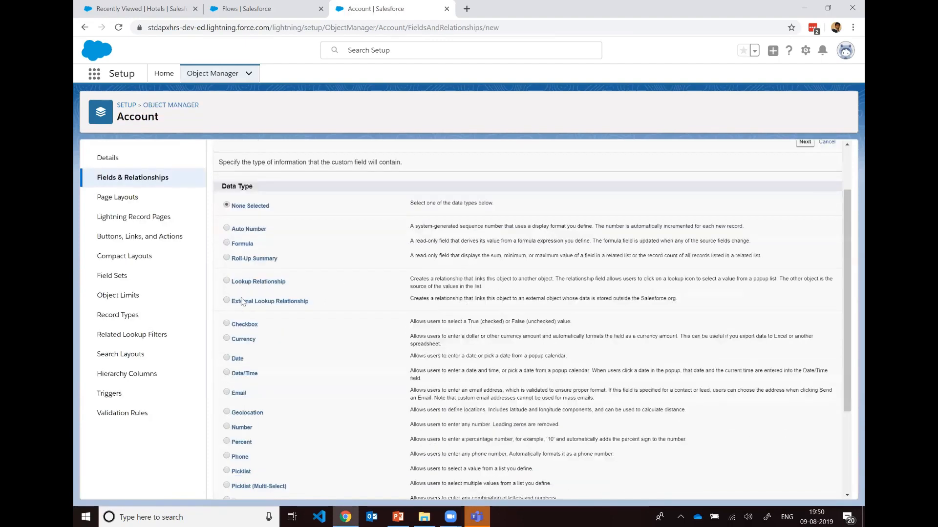
pyautogui.scroll(-1, 239, 296)
pyautogui.hotkey('ctrl', 'f')
pyautogui.write('NUm')
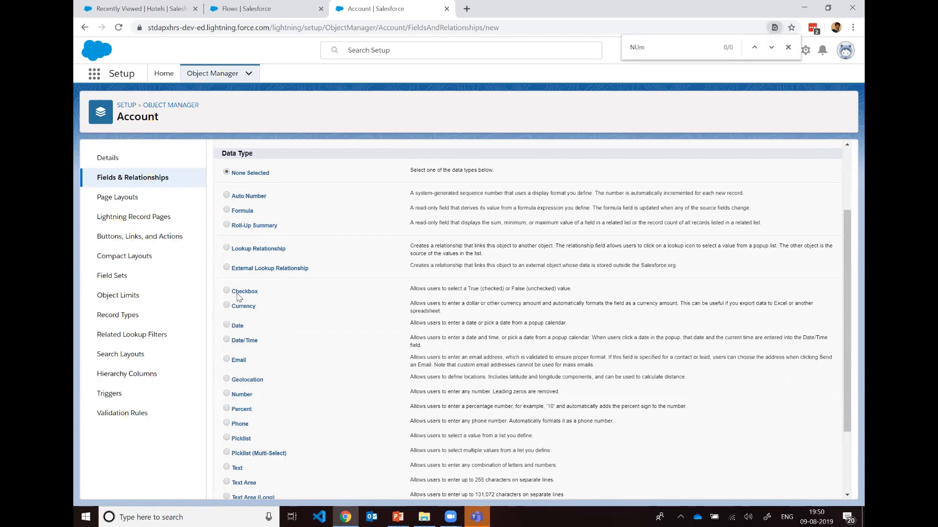
pyautogui.press('BackSpace')
pyautogui.press('BackSpace')
pyautogui.write('Num')
pyautogui.scroll(-2, 240, 310)
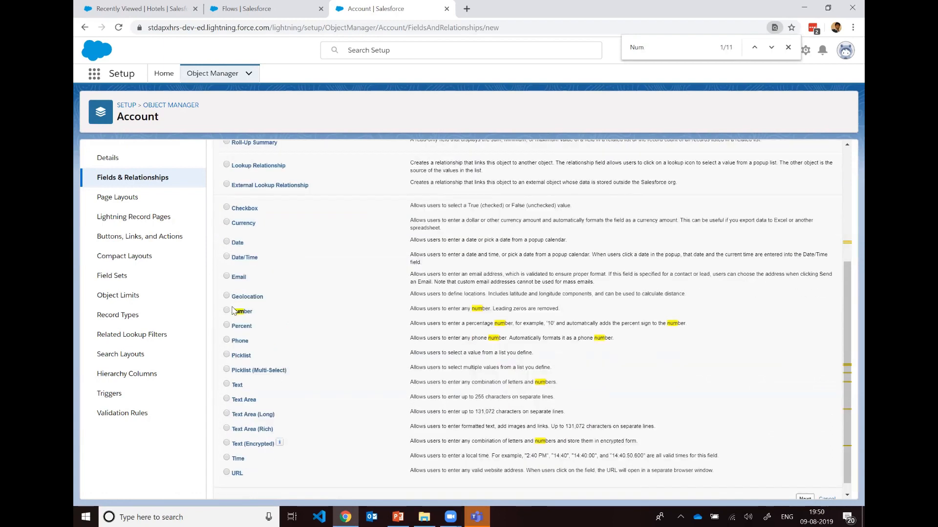
pyautogui.click(227, 311)
pyautogui.scroll(4, 813, 220)
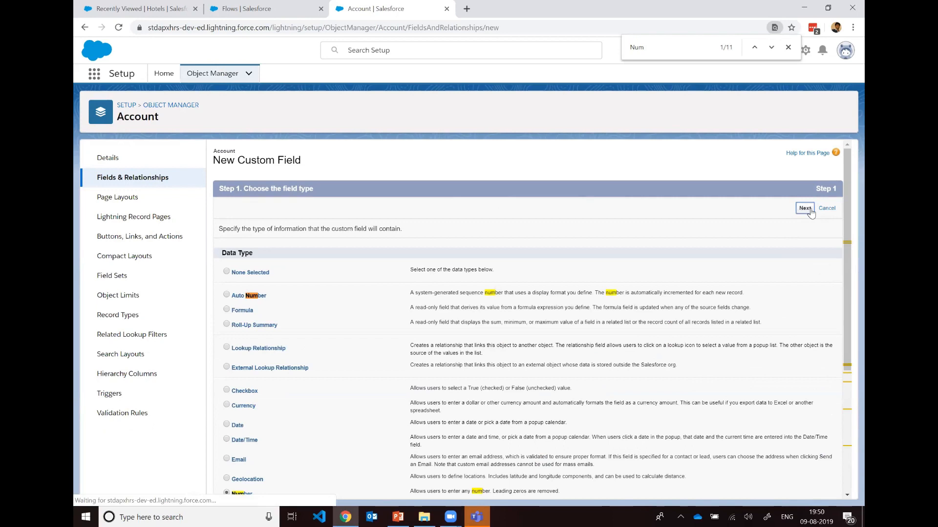
pyautogui.click(805, 208)
# Step: Label the number field Contact Count, give it a default value of 0, and proceed to field-level security
pyautogui.click(373, 231)
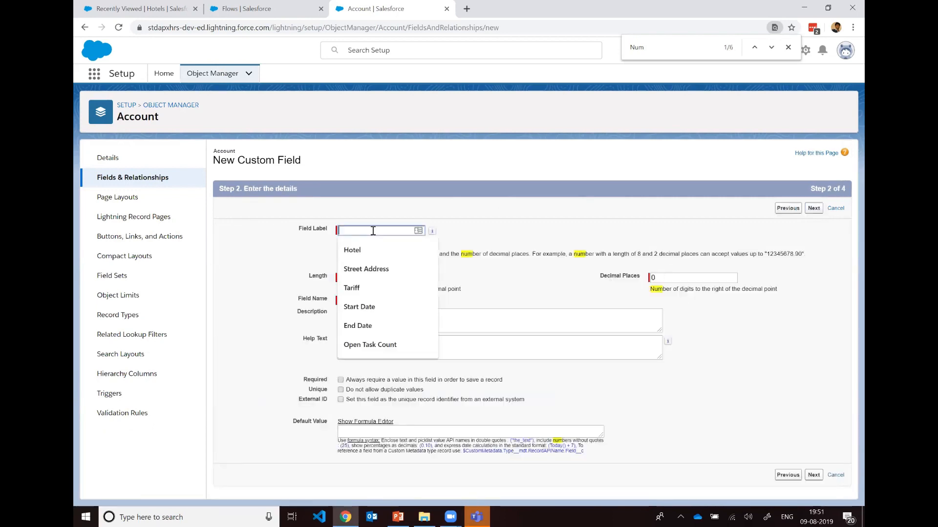
pyautogui.write('Con')
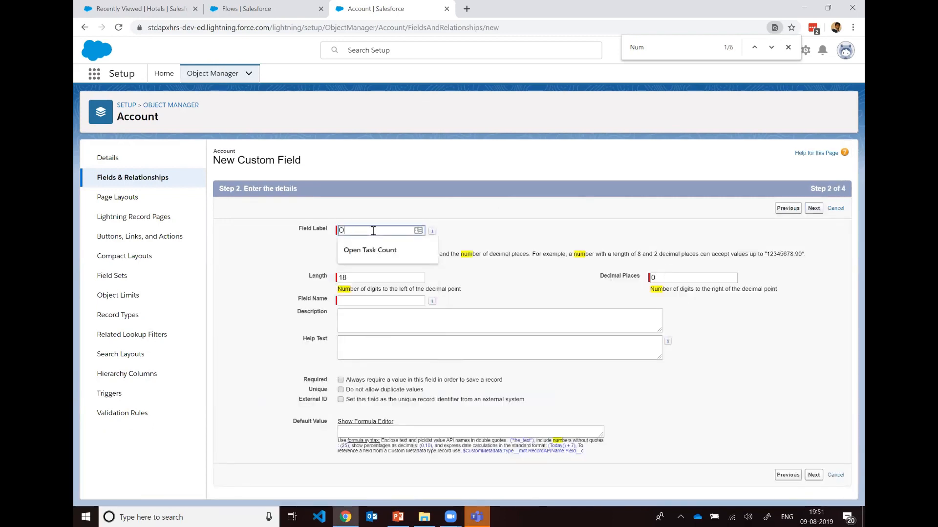
pyautogui.write('tact Count')
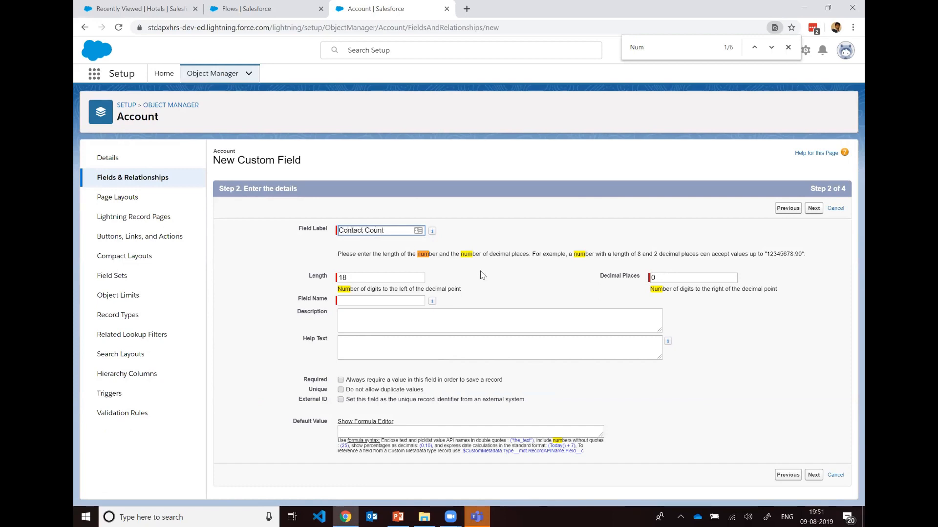
pyautogui.click(574, 281)
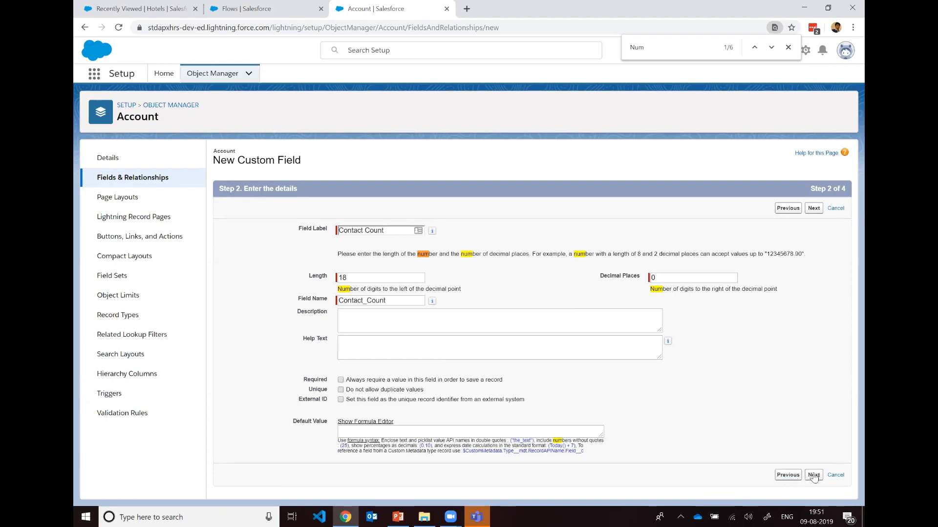
pyautogui.click(520, 434)
pyautogui.write('0')
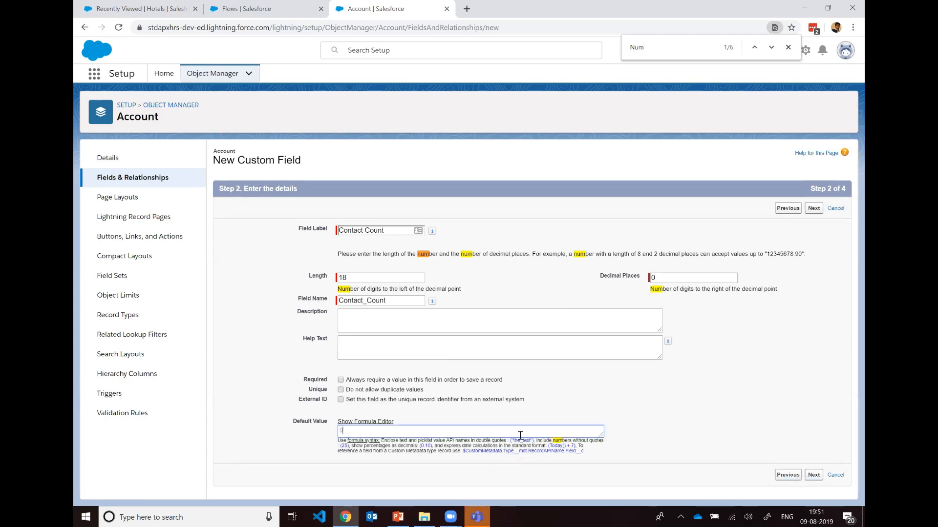
pyautogui.click(811, 475)
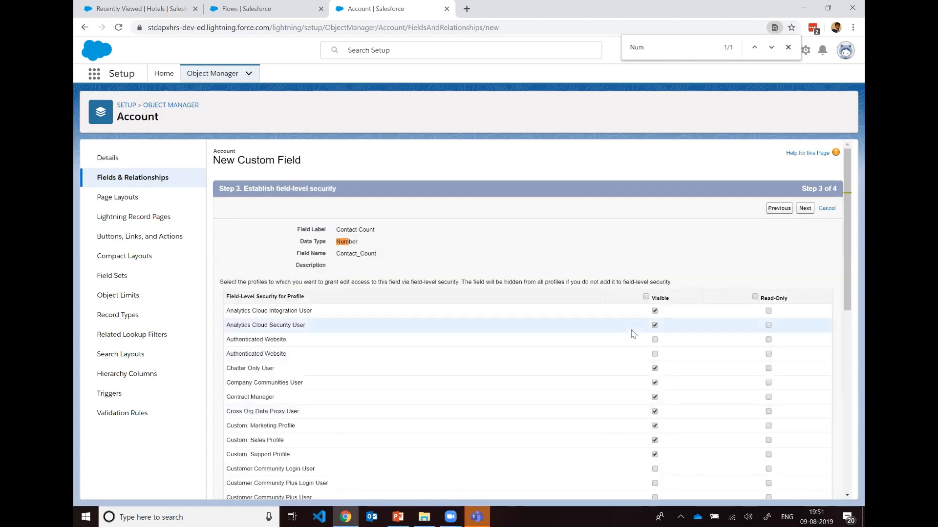
# Step: Make the Contact Count field visible to all profiles and save it with every Account page layout included
pyautogui.scroll(-5, 643, 281)
pyautogui.scroll(3, 644, 282)
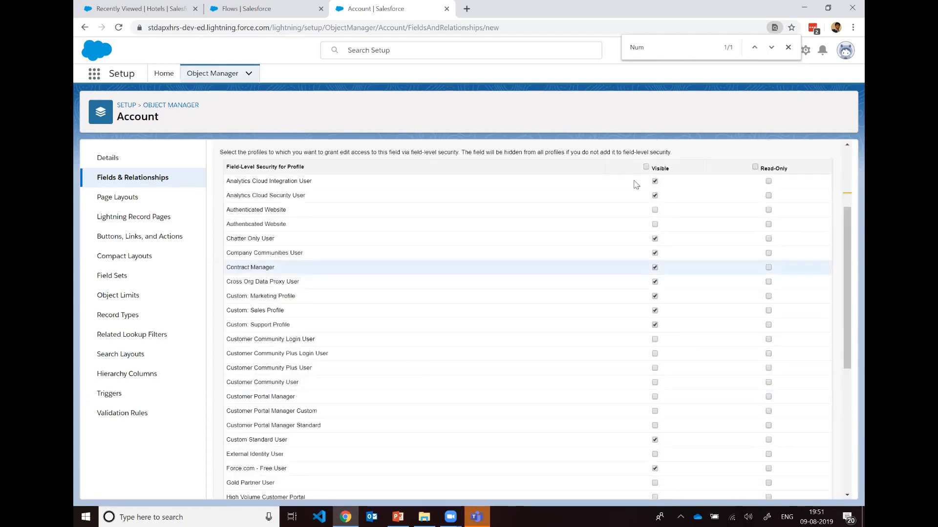
pyautogui.click(646, 166)
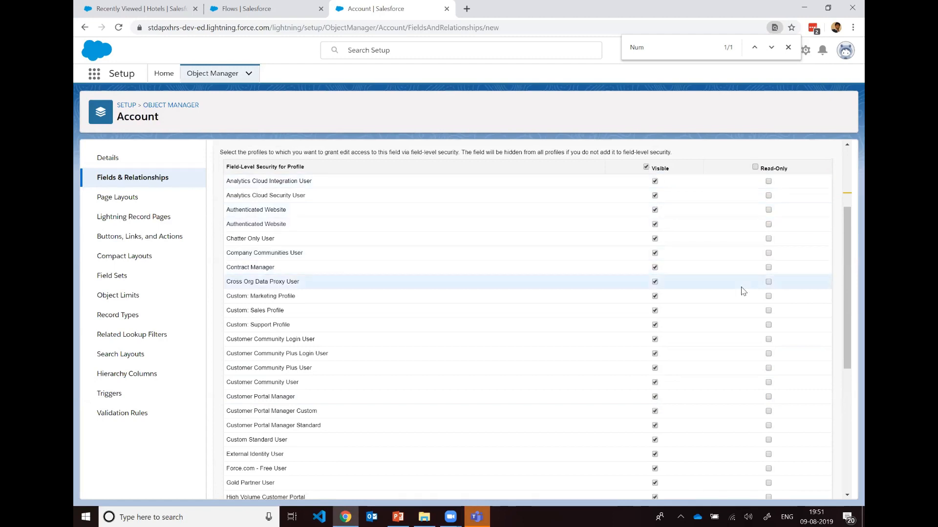
pyautogui.scroll(-6, 741, 289)
pyautogui.click(803, 488)
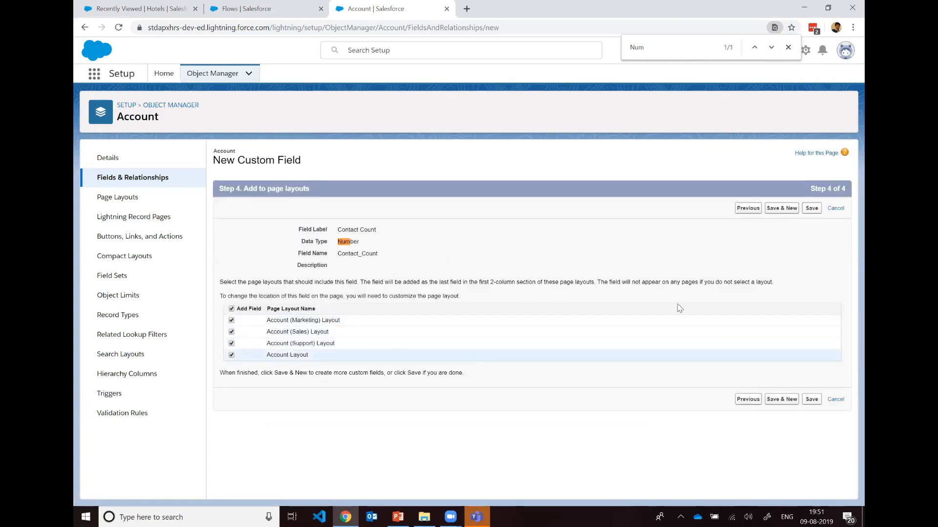
pyautogui.click(811, 209)
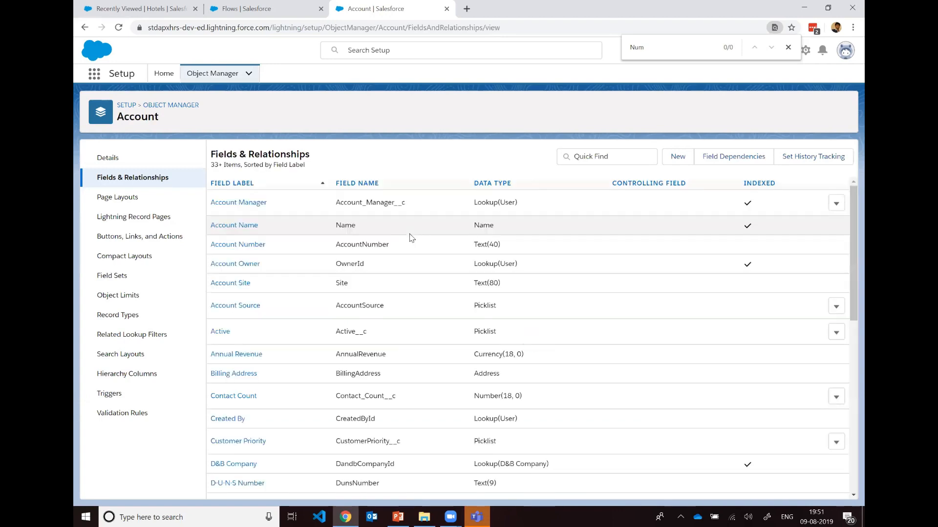
# Step: Return to the Flows setup page and create a new Autolaunched Flow
pyautogui.click(272, 16)
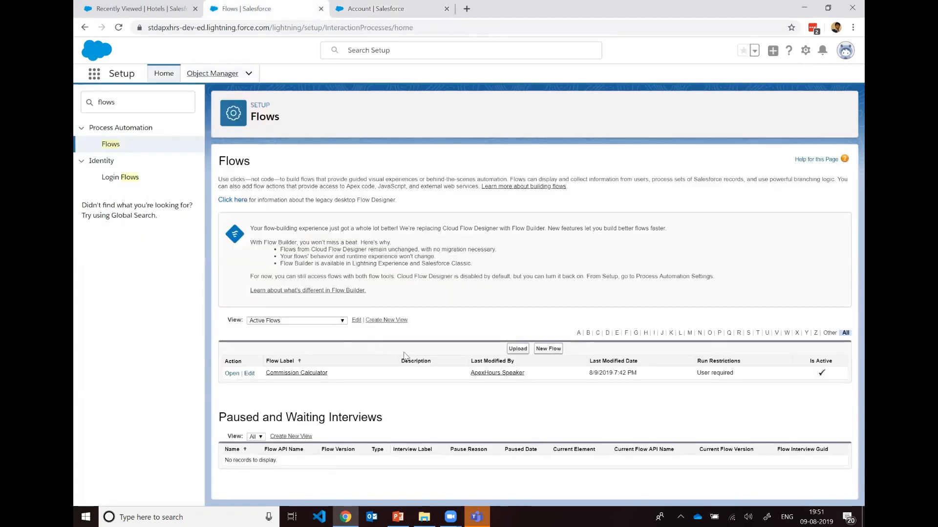
pyautogui.click(544, 350)
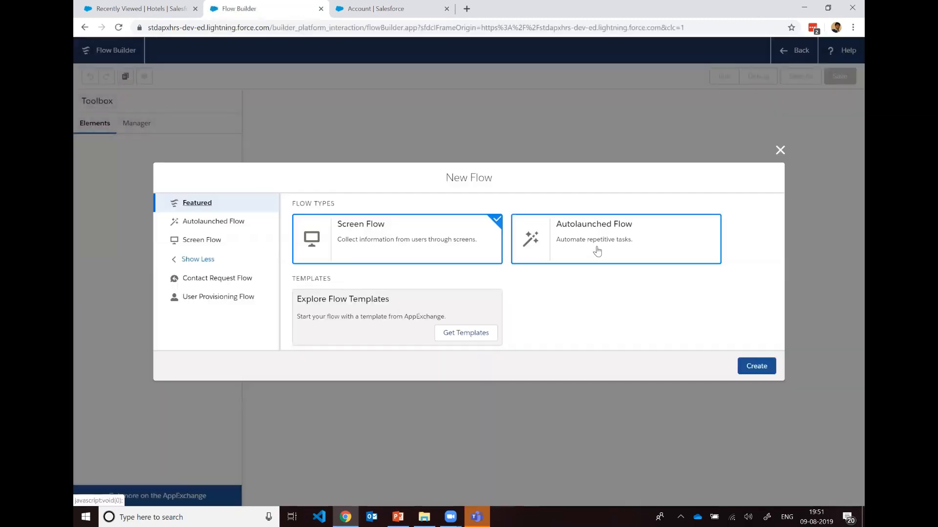
pyautogui.click(597, 251)
pyautogui.click(754, 366)
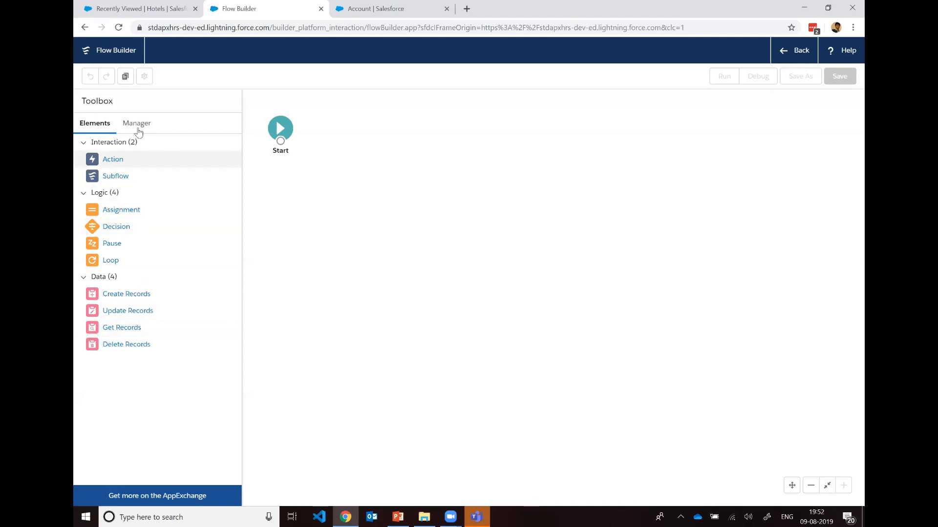
# Step: Create a Text variable resource named varParentAccountId that is available for input, and return to the flow elements list
pyautogui.click(135, 123)
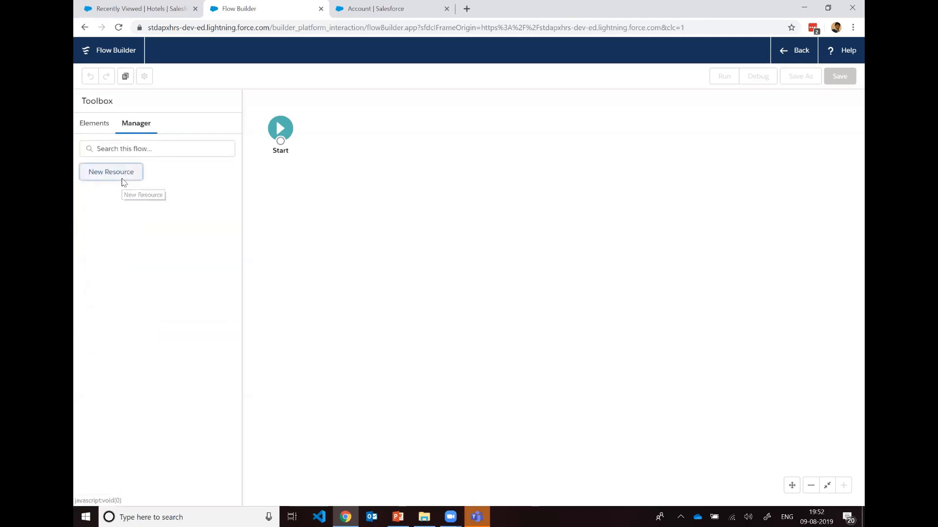
pyautogui.click(121, 178)
pyautogui.click(326, 236)
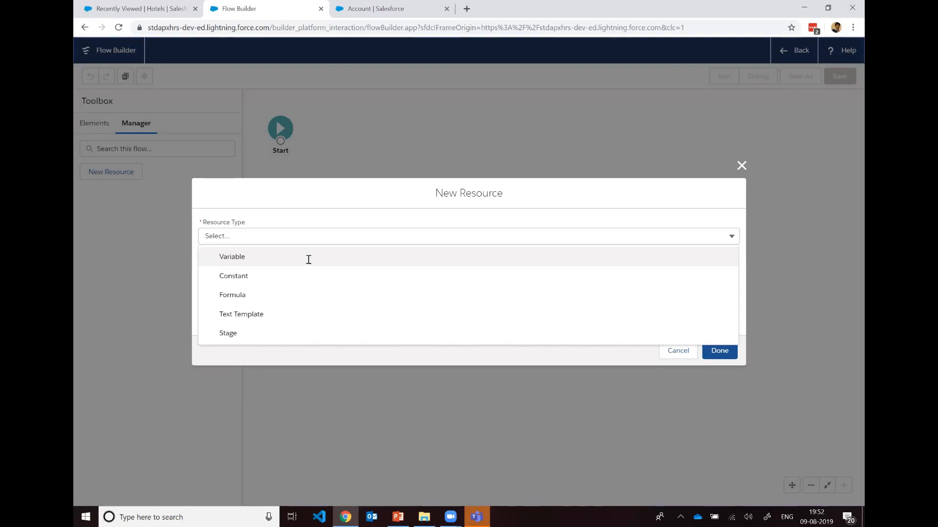
pyautogui.click(308, 260)
pyautogui.click(308, 259)
pyautogui.write('varParentAccountId')
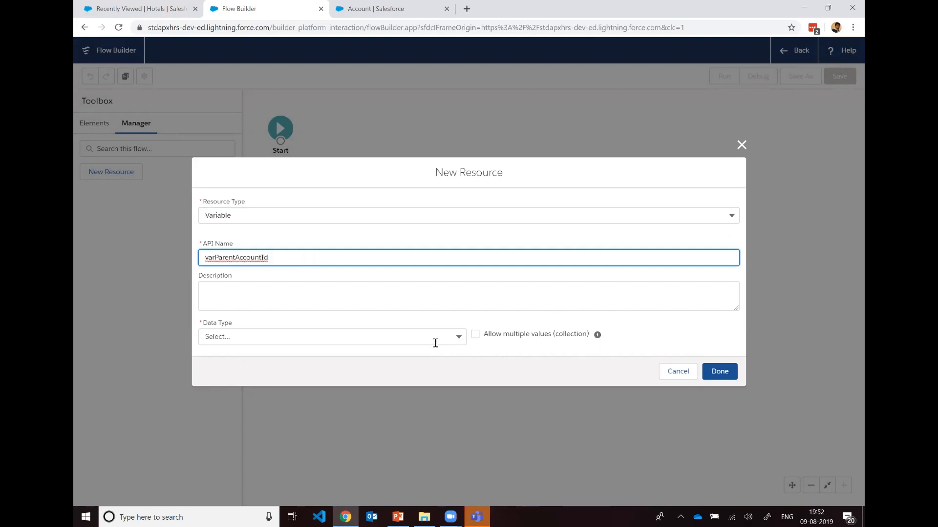
pyautogui.click(438, 341)
pyautogui.click(269, 148)
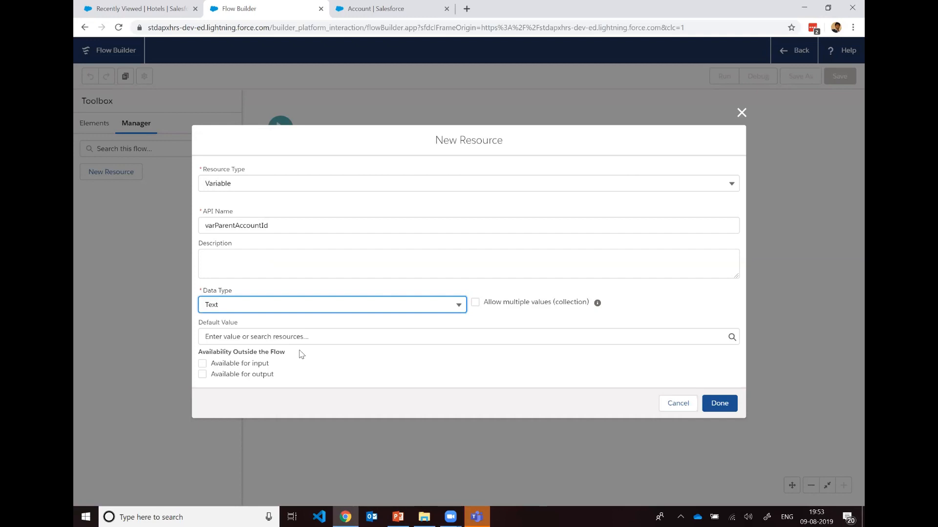
pyautogui.click(203, 365)
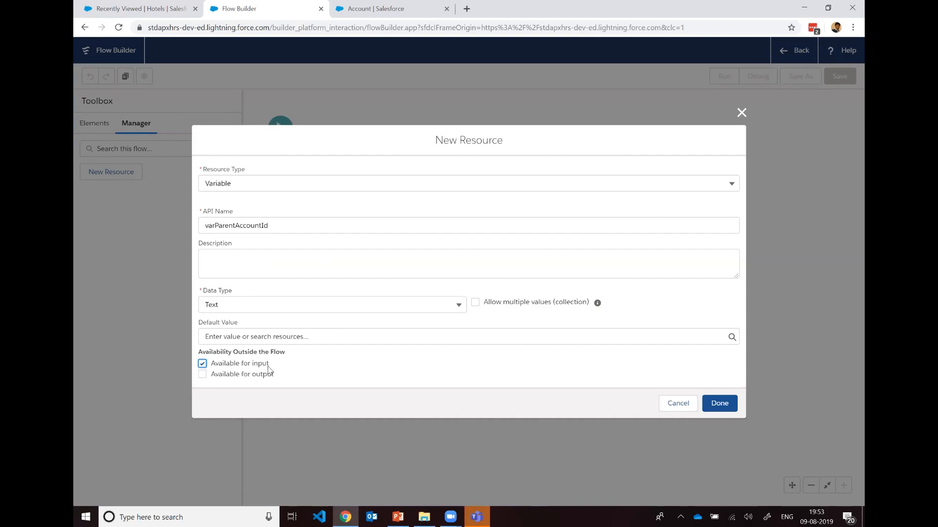
pyautogui.click(725, 407)
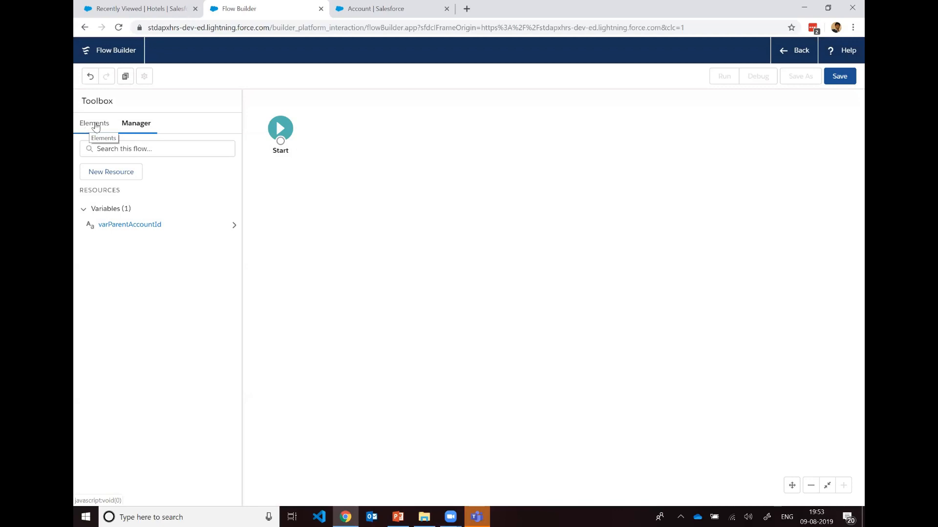
pyautogui.click(97, 126)
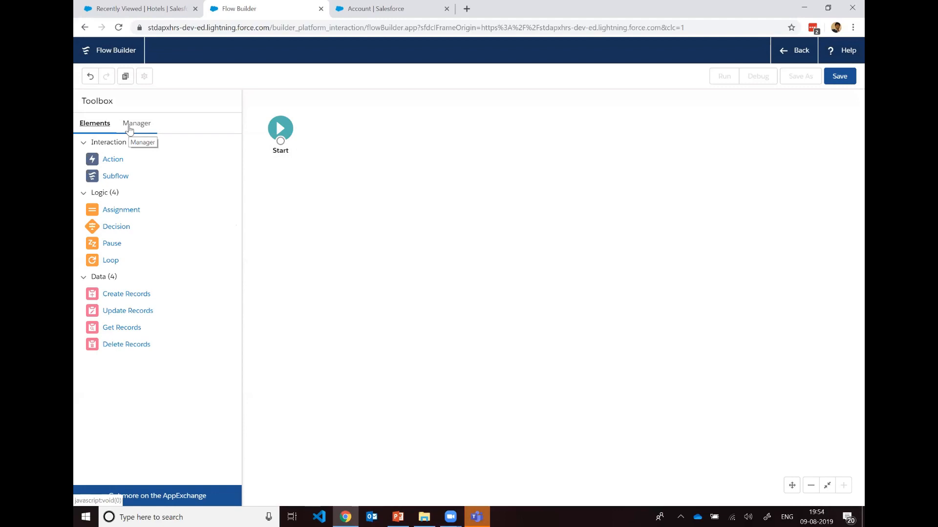
# Step: Add a Get Records element labelled Get Child Contacts to the flow, retrieving records of the Contact object
pyautogui.click(129, 127)
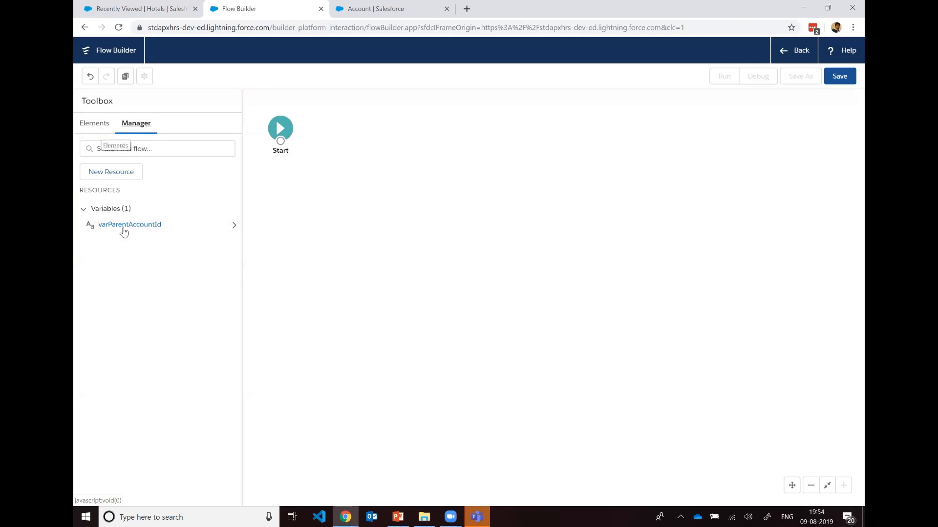
pyautogui.click(97, 129)
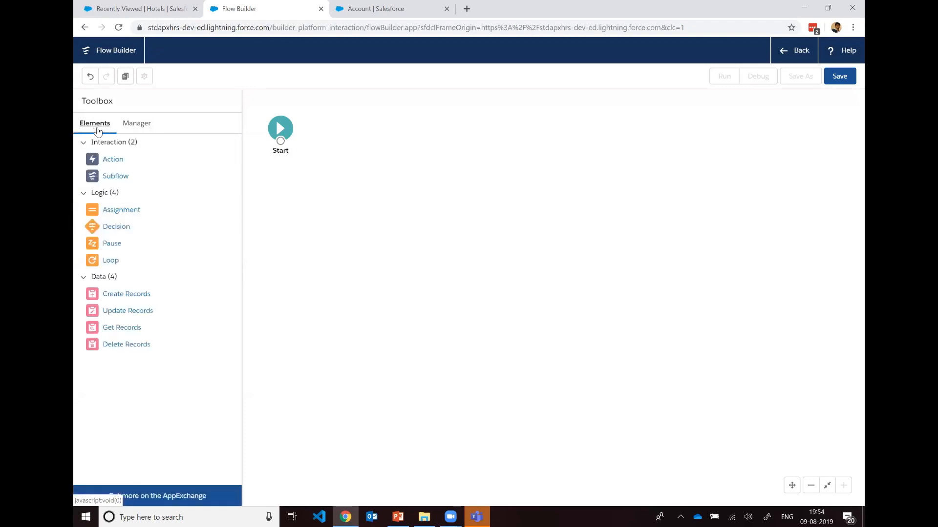
pyautogui.moveTo(128, 328); pyautogui.dragTo(330, 128)
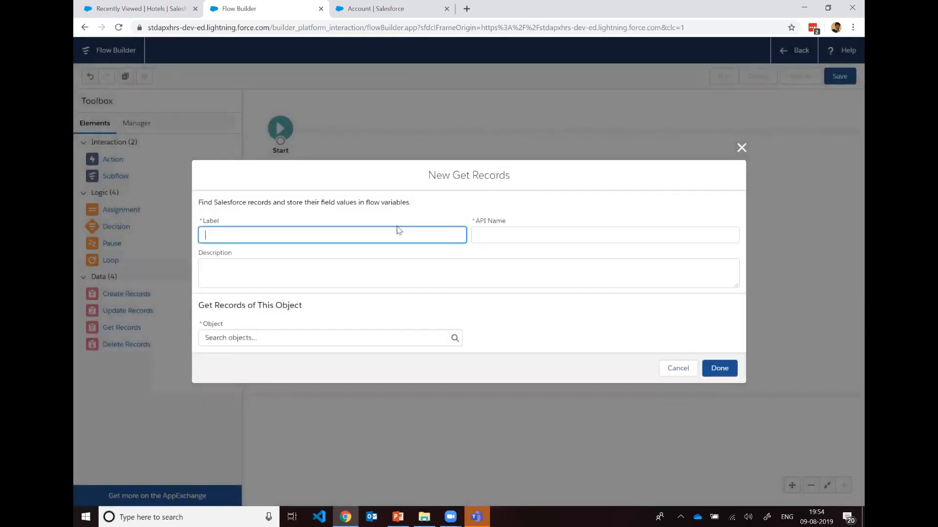
pyautogui.write('Get Contacts')
pyautogui.write('Child Contacts')
pyautogui.press('Tab')
pyautogui.click(412, 283)
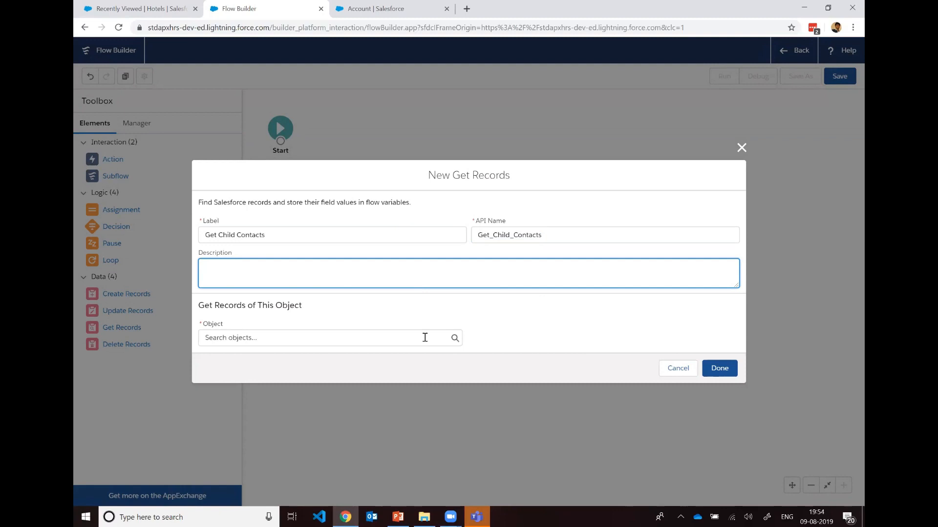
pyautogui.click(420, 340)
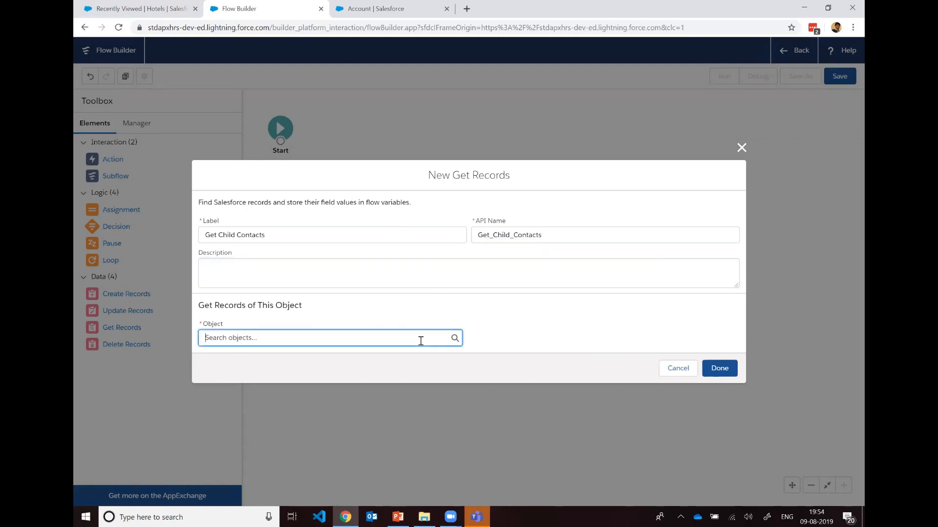
pyautogui.write('Contact')
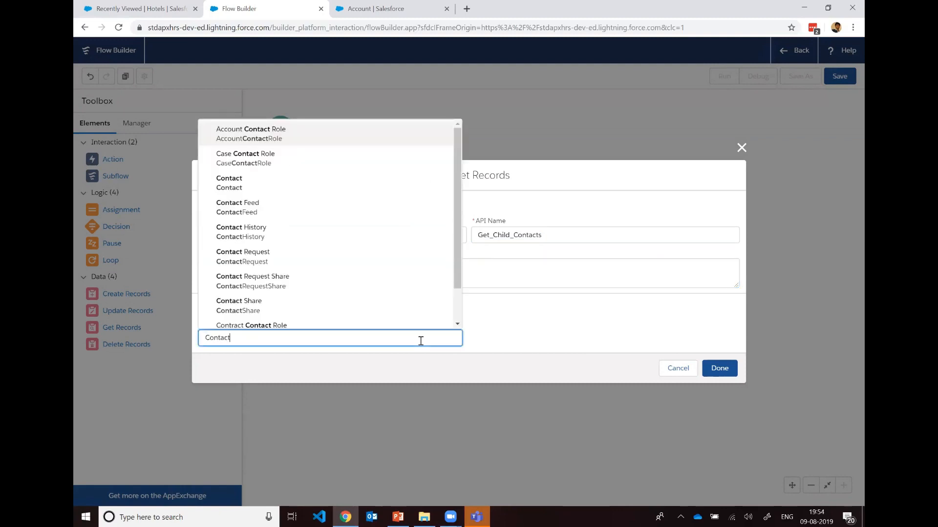
pyautogui.click(339, 184)
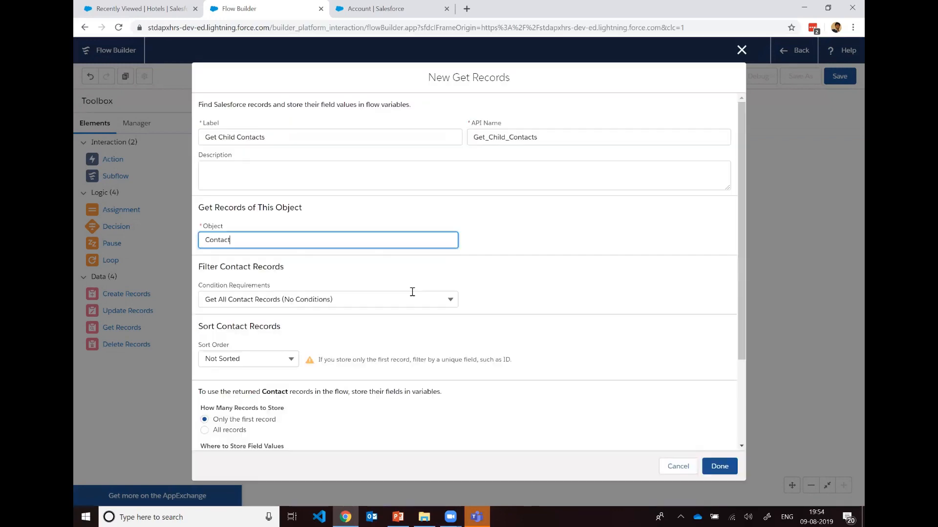
# Step: Filter the Contact records to those meeting the condition AccountId Equals varParentAccountId
pyautogui.scroll(-1, 484, 300)
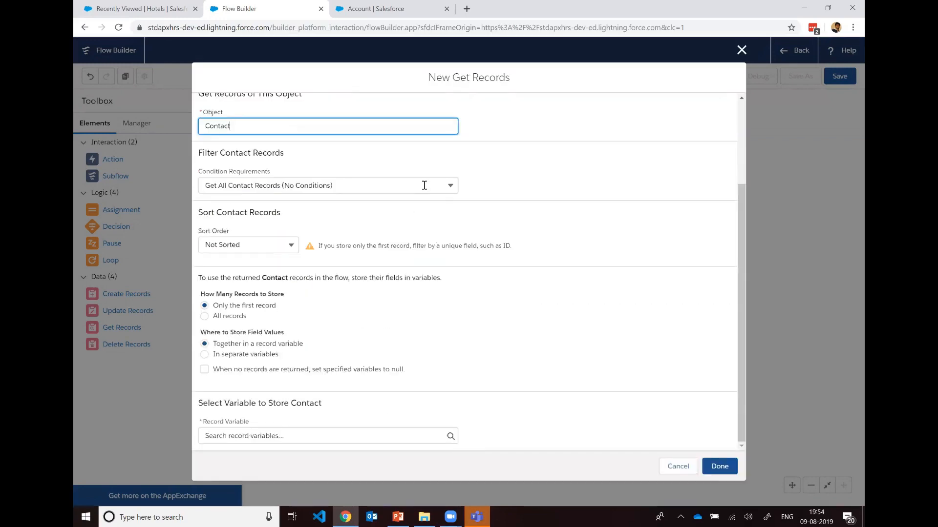
pyautogui.click(452, 188)
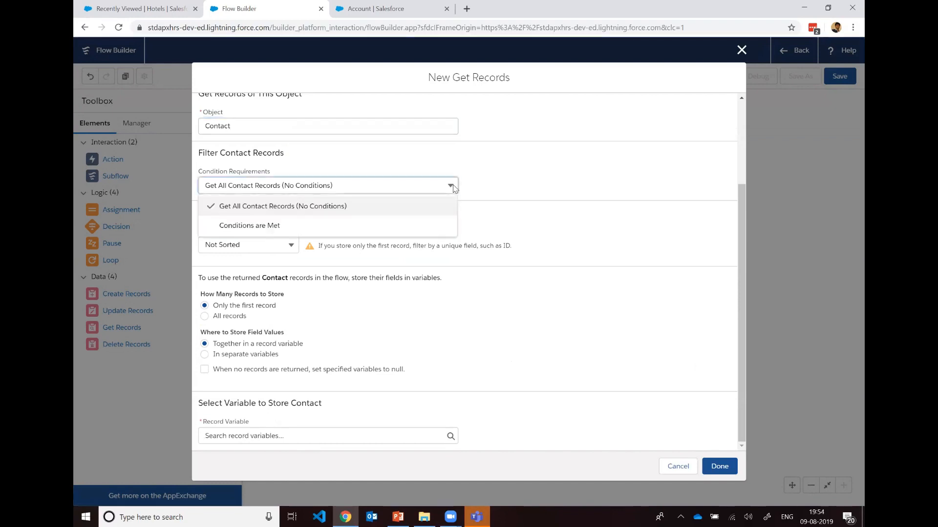
pyautogui.click(423, 226)
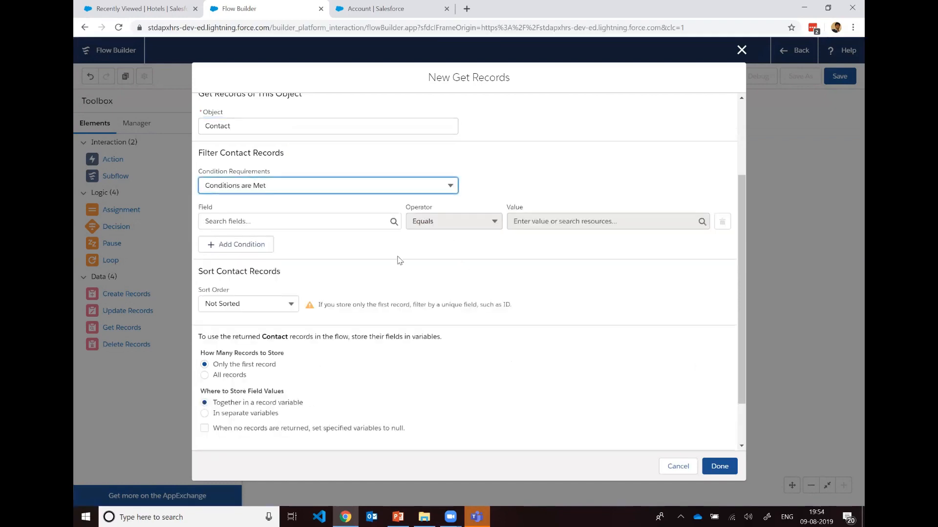
pyautogui.click(370, 220)
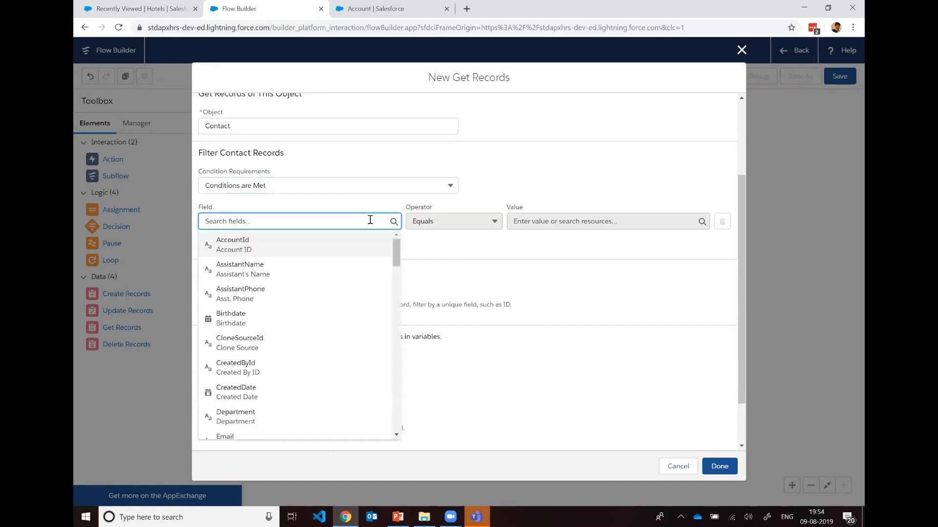
pyautogui.click(323, 247)
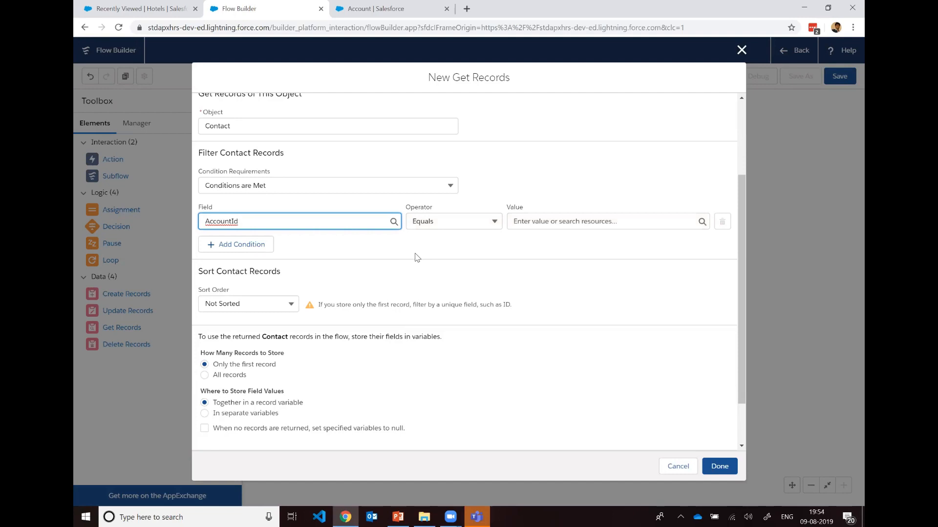
pyautogui.click(568, 223)
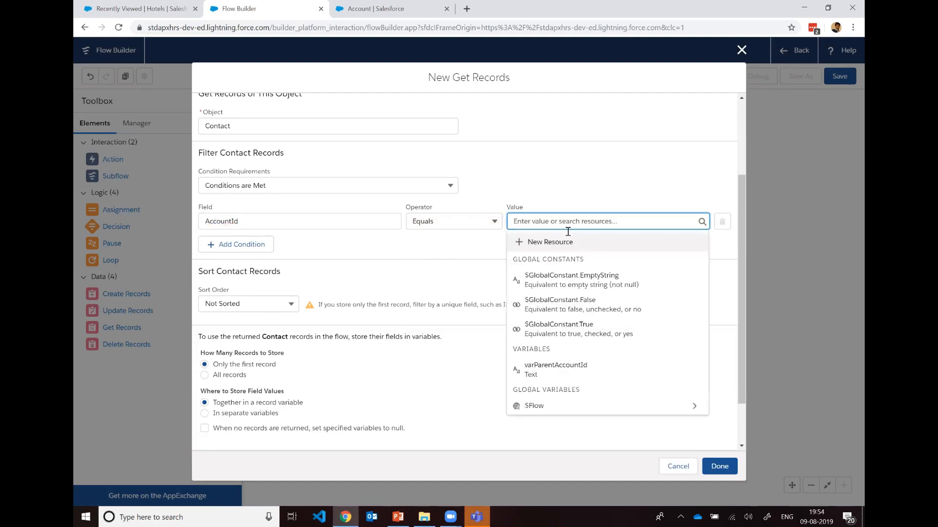
pyautogui.scroll(-1, 572, 354)
pyautogui.click(568, 356)
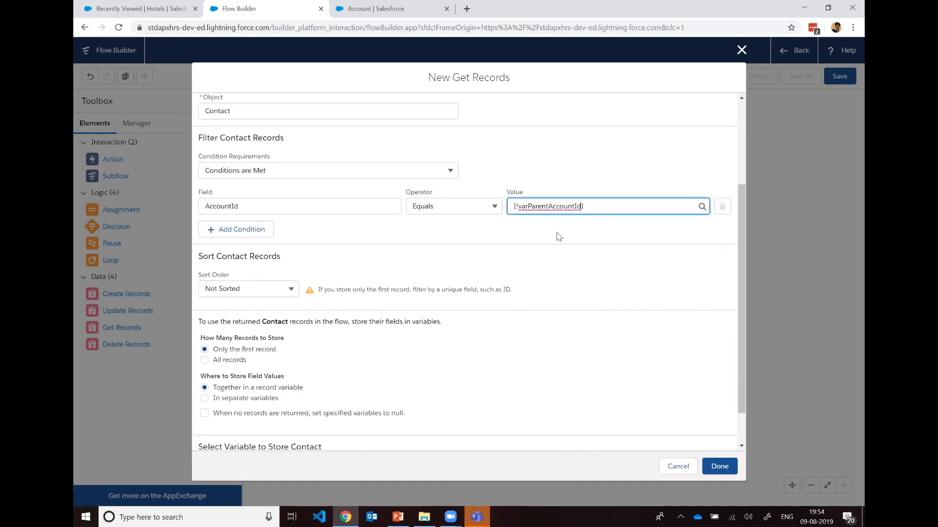
pyautogui.click(561, 212)
pyautogui.click(460, 237)
# Step: Sort the retrieved Contact records in Descending order by CreatedDate
pyautogui.scroll(-1, 450, 251)
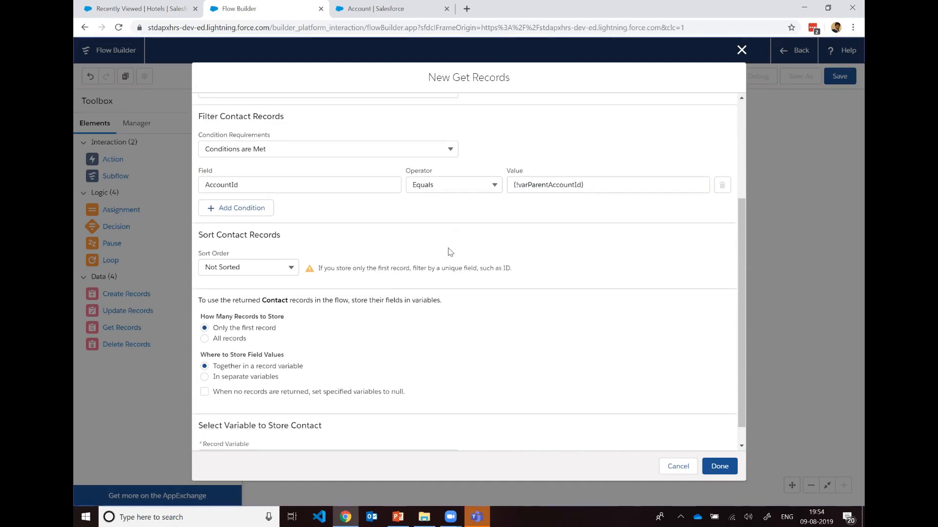
pyautogui.scroll(-1, 450, 251)
pyautogui.click(290, 247)
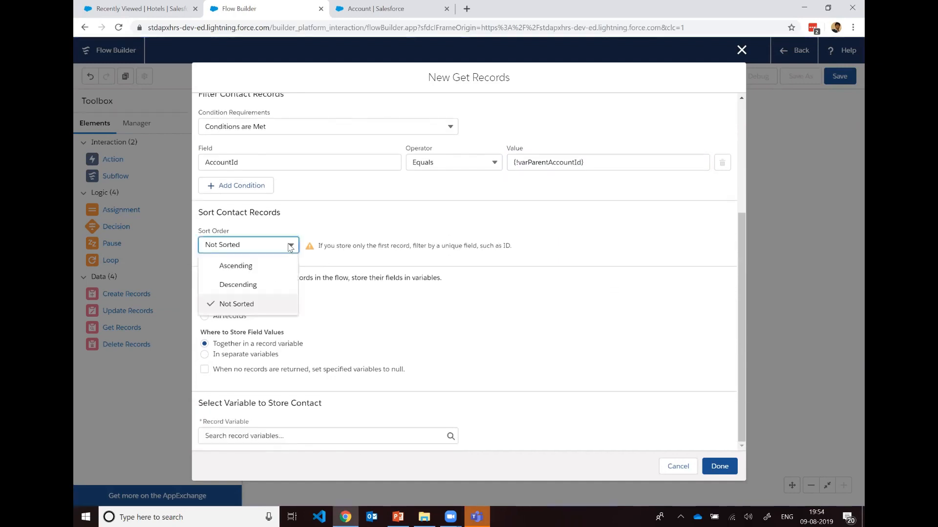
pyautogui.click(276, 284)
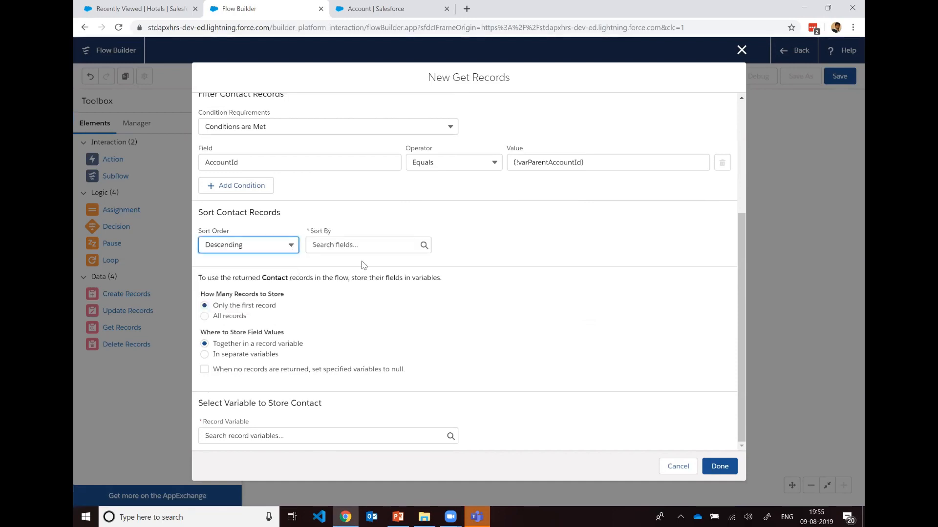
pyautogui.click(396, 243)
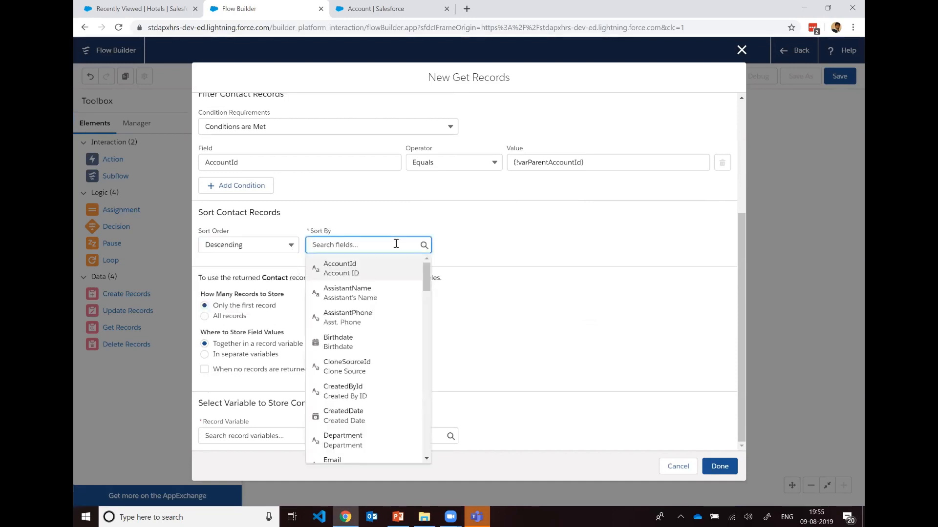
pyautogui.scroll(-1, 395, 278)
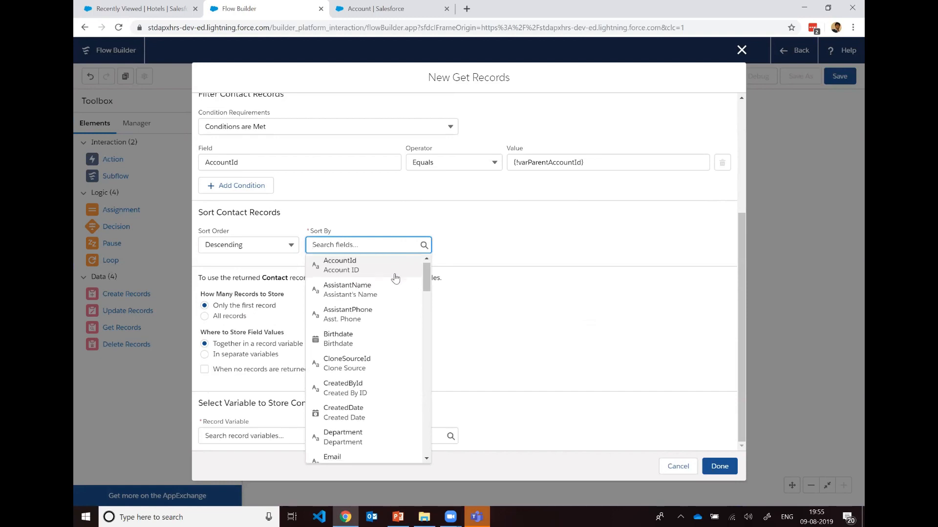
pyautogui.scroll(-2, 388, 286)
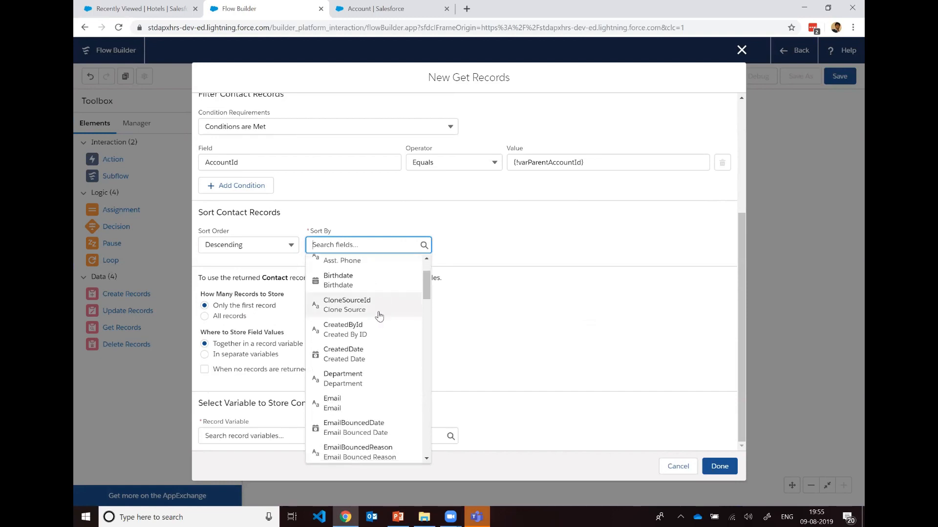
pyautogui.click(369, 341)
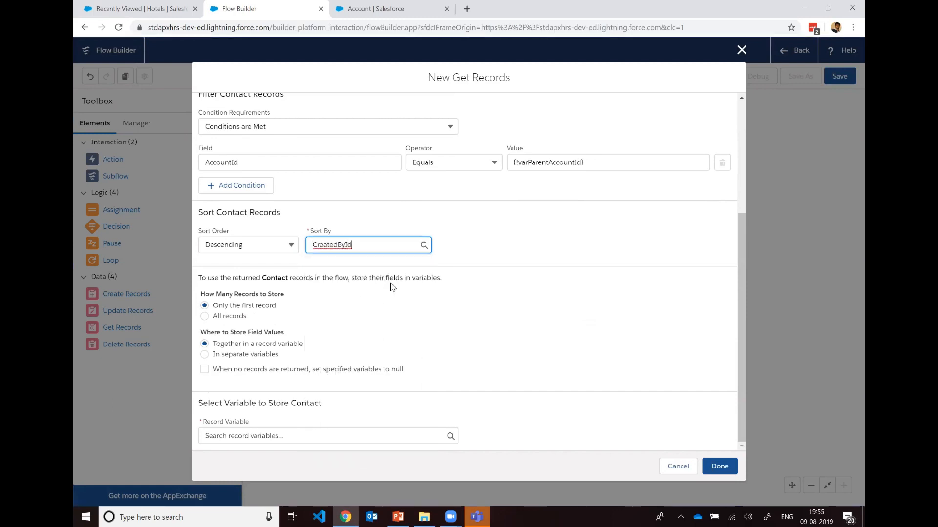
pyautogui.click(414, 247)
pyautogui.press('BackSpace')
pyautogui.press('BackSpace')
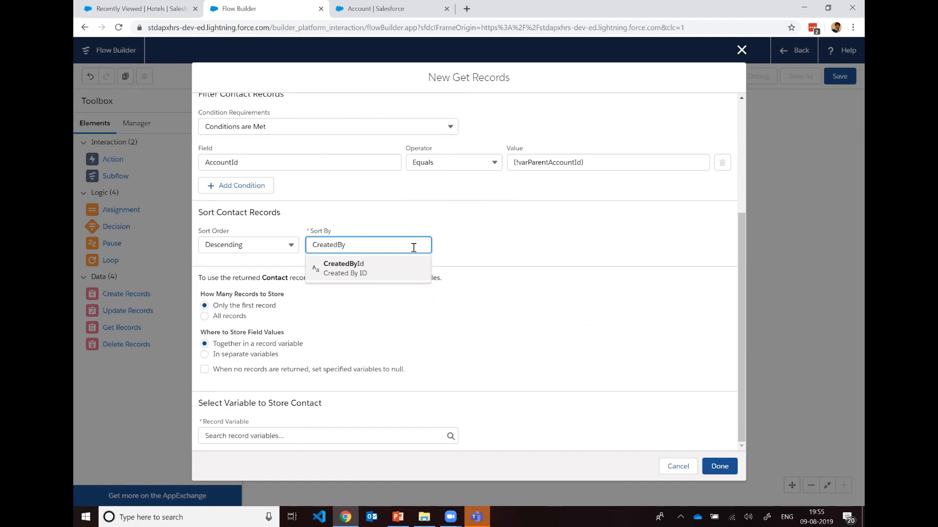
pyautogui.press('BackSpace')
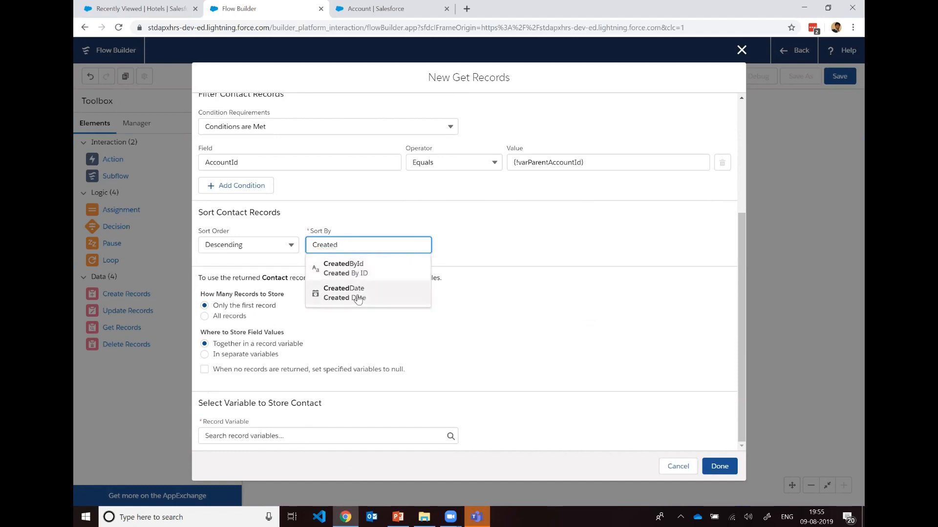
pyautogui.click(386, 293)
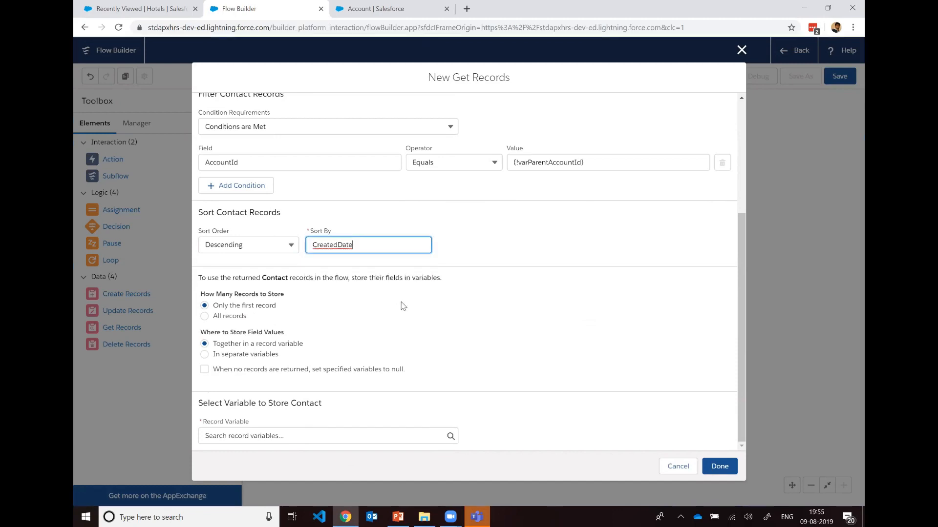
# Step: Store all Contact records and have the specified variables set to null when no records are returned
pyautogui.click(205, 317)
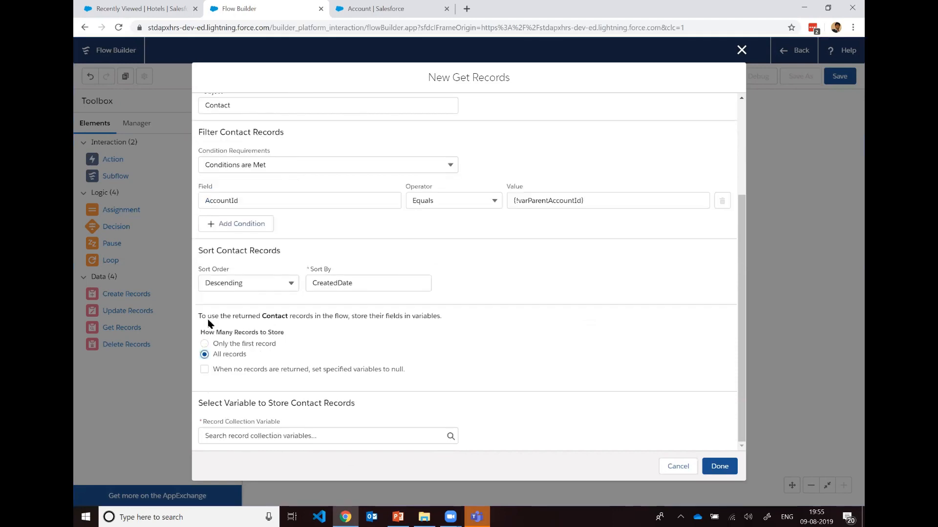
pyautogui.click(204, 369)
pyautogui.scroll(3, 459, 365)
pyautogui.scroll(-2, 459, 365)
pyautogui.scroll(2, 460, 363)
pyautogui.scroll(-3, 459, 363)
# Step: Start a new Variable resource named varContactList for the Contact record collection
pyautogui.click(450, 438)
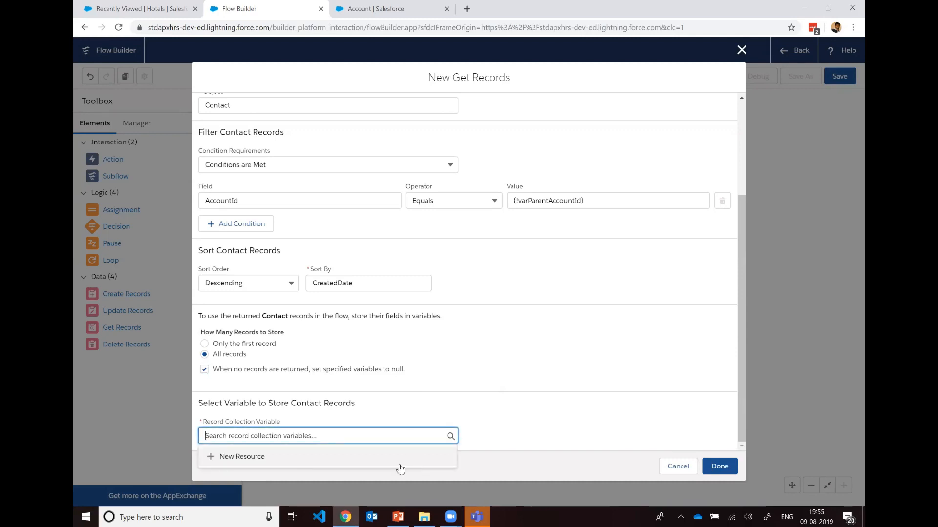
pyautogui.click(348, 464)
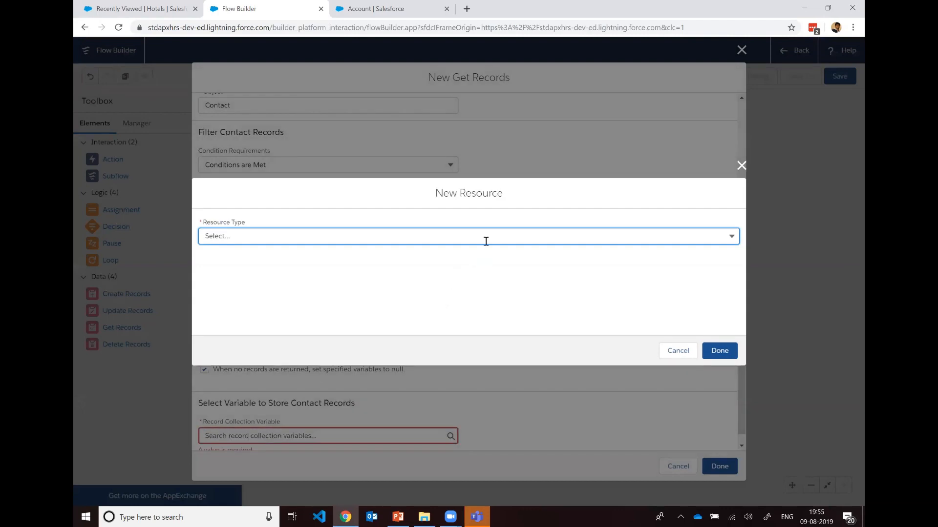
pyautogui.click(485, 242)
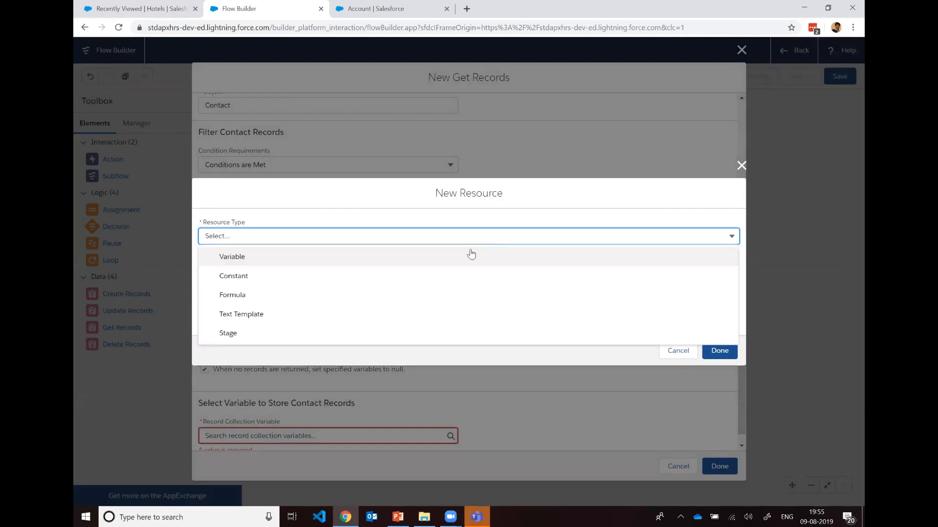
pyautogui.click(471, 255)
pyautogui.click(487, 254)
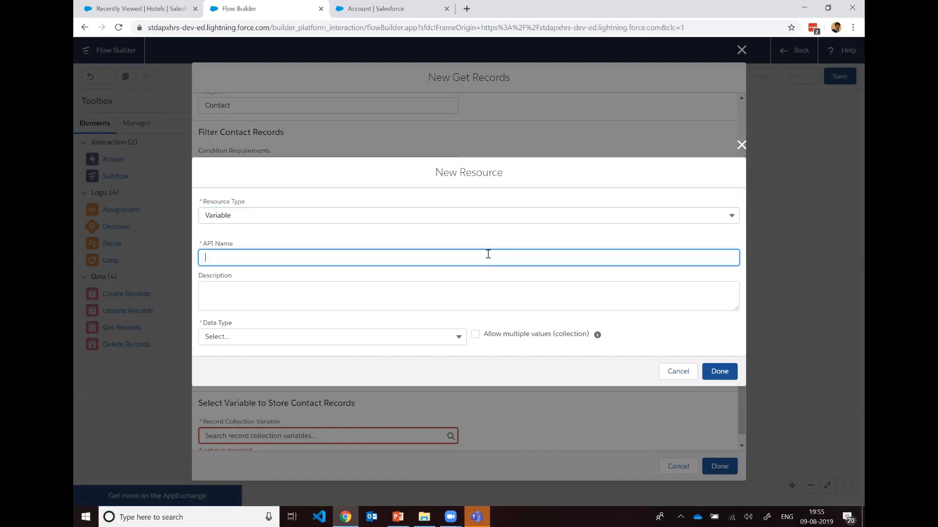
pyautogui.write('varContactList')
pyautogui.click(499, 290)
# Step: Set varContactList's data type to Record, allow multiple values, and choose Contact as its object
pyautogui.click(442, 333)
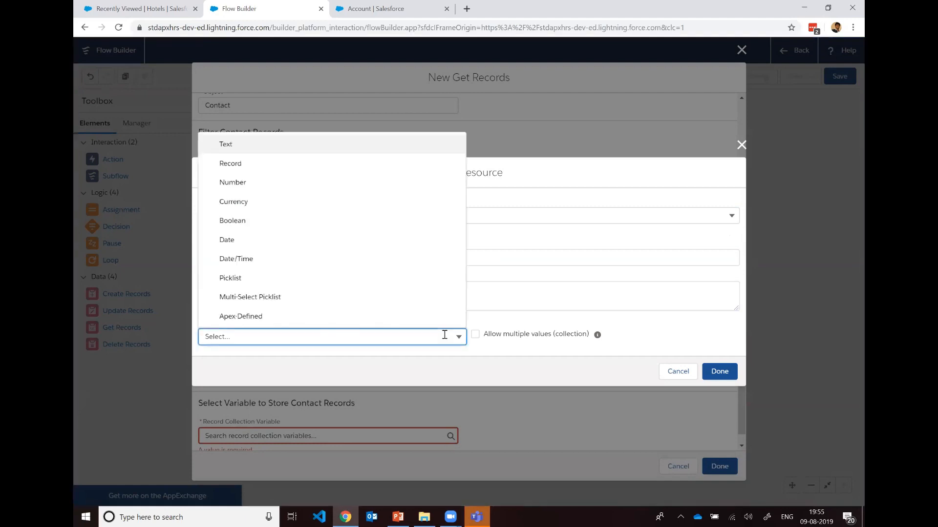
pyautogui.click(351, 166)
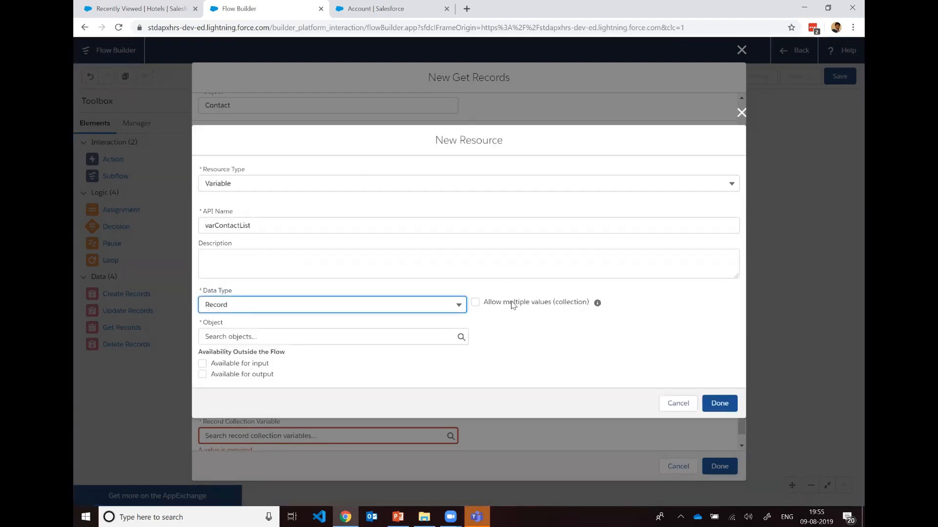
pyautogui.click(475, 302)
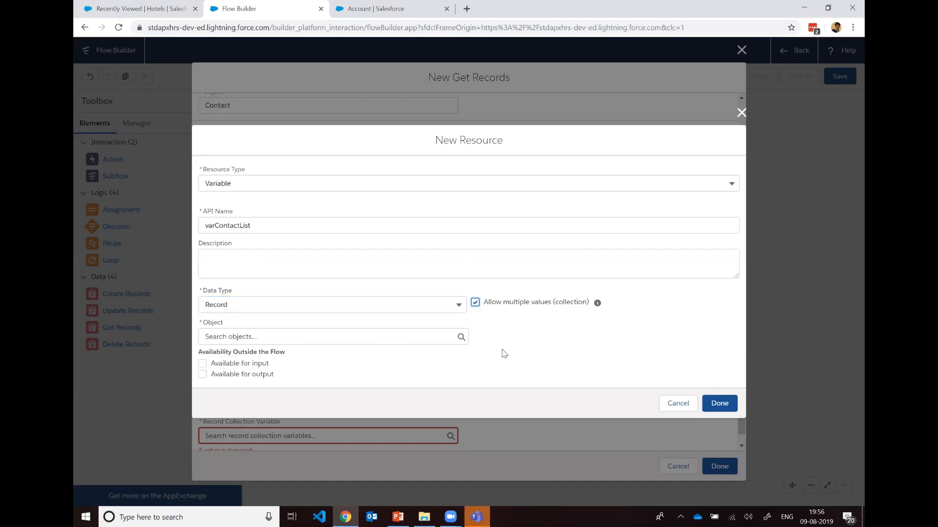
pyautogui.click(392, 337)
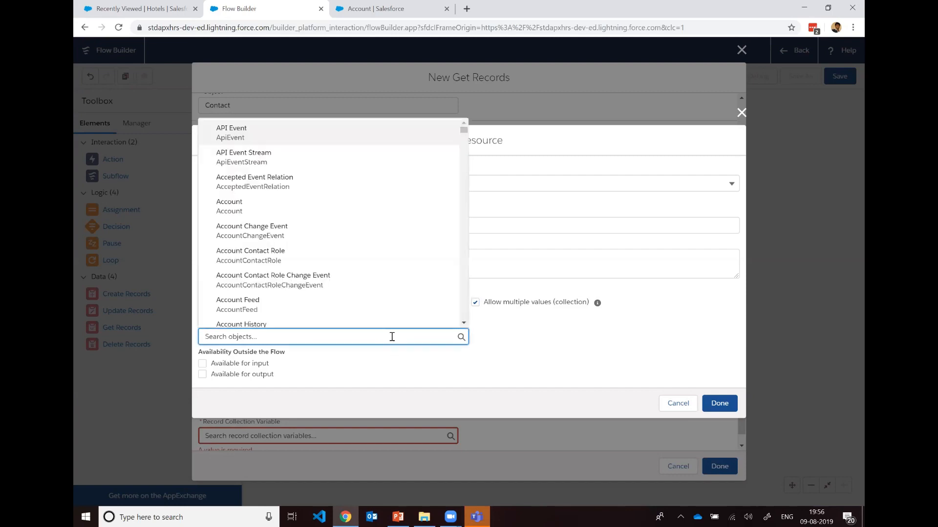
pyautogui.write('Contact')
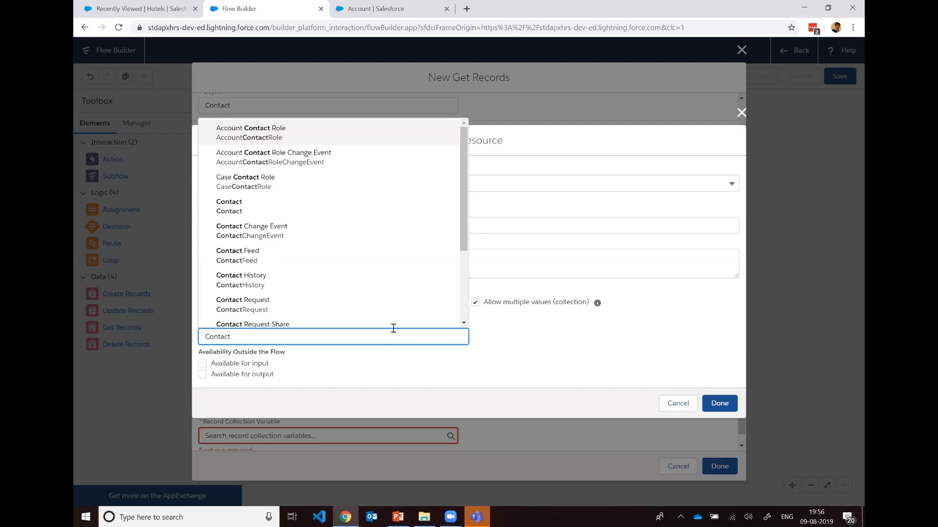
pyautogui.click(324, 215)
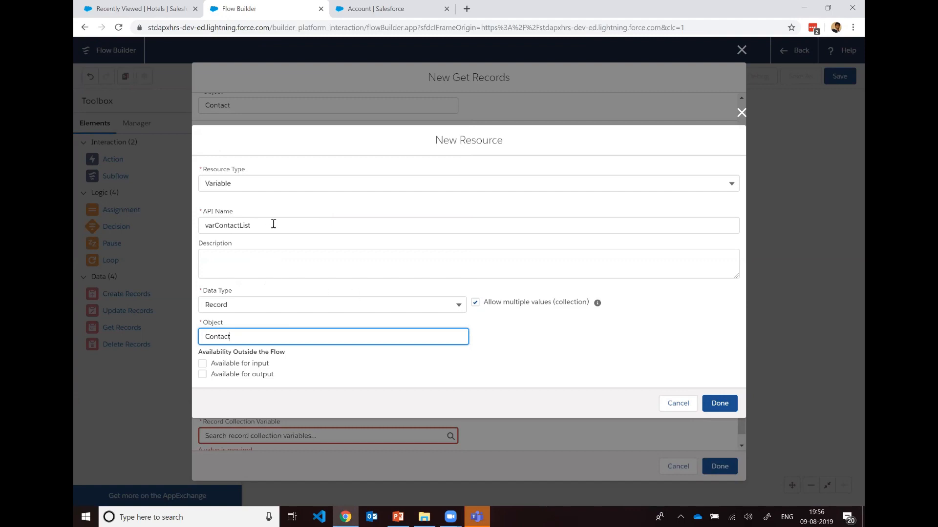
# Step: Finish creating varContactList and use it as the record collection variable that stores the retrieved Contact records
pyautogui.click(346, 364)
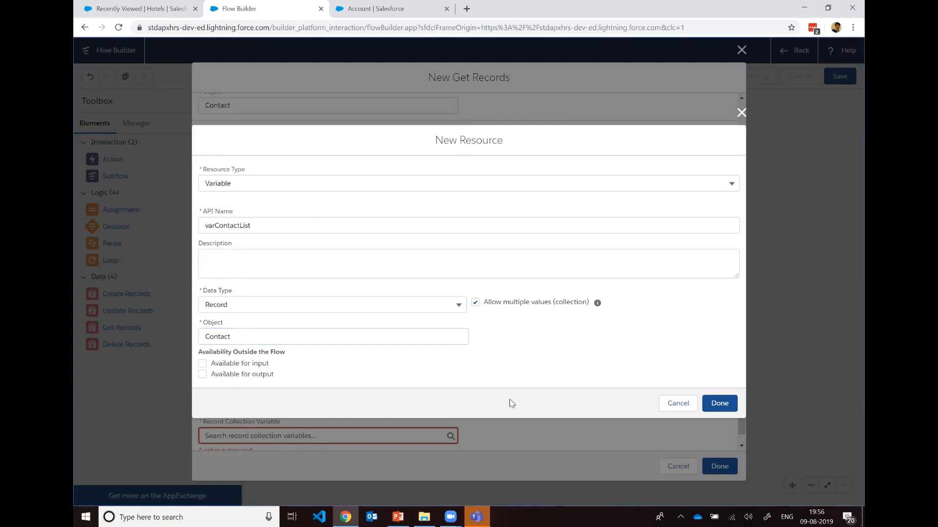
pyautogui.click(707, 403)
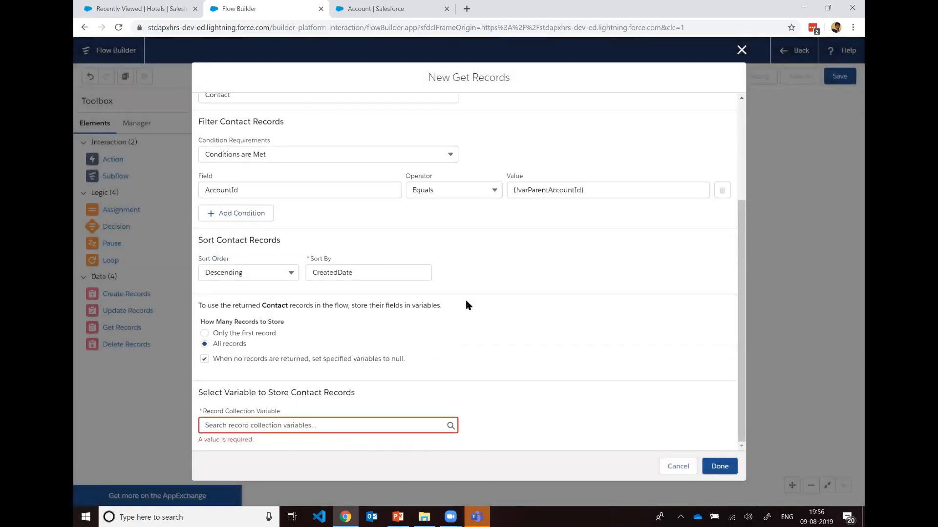
pyautogui.click(452, 430)
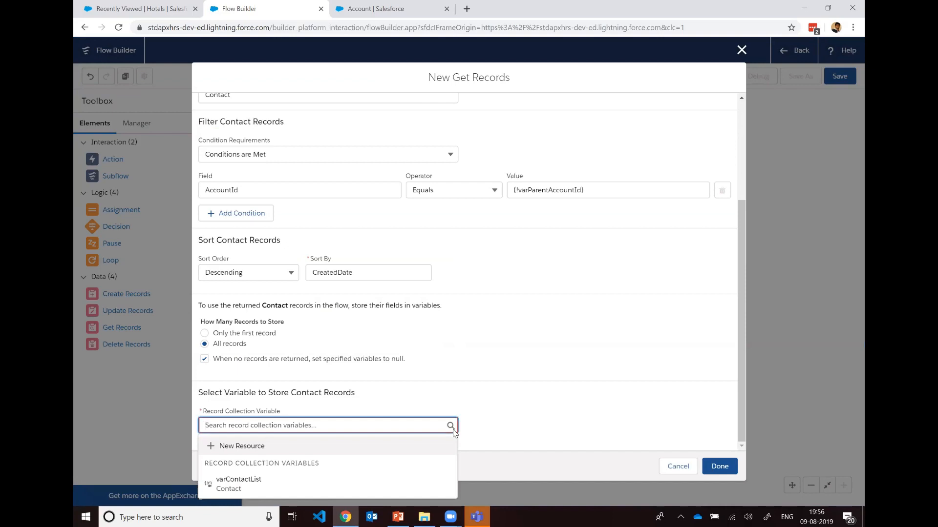
pyautogui.click(406, 480)
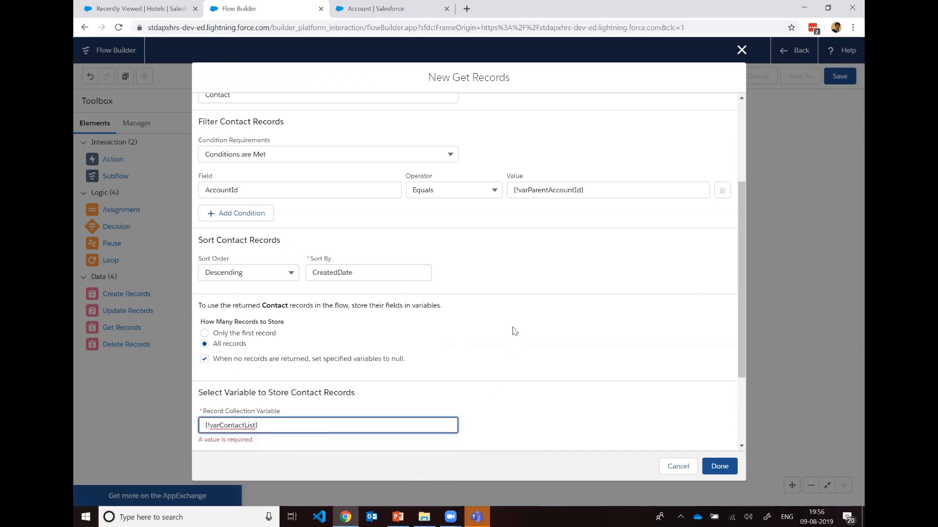
pyautogui.click(531, 317)
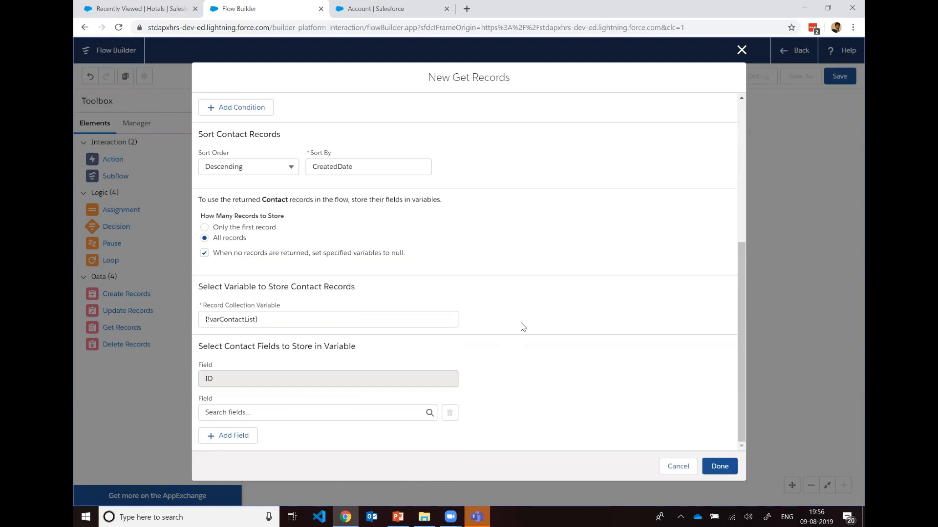
# Step: Review the Get Child Contacts settings without adding further fields, finish the element, and place it beside the Start element
pyautogui.scroll(1, 521, 327)
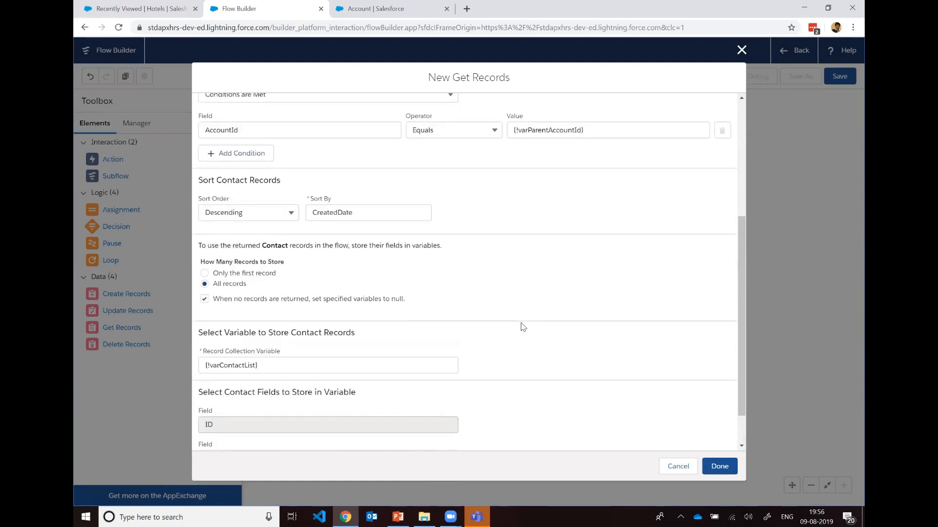
pyautogui.scroll(1, 521, 326)
pyautogui.scroll(-2, 521, 327)
pyautogui.scroll(2, 521, 326)
pyautogui.scroll(-2, 521, 327)
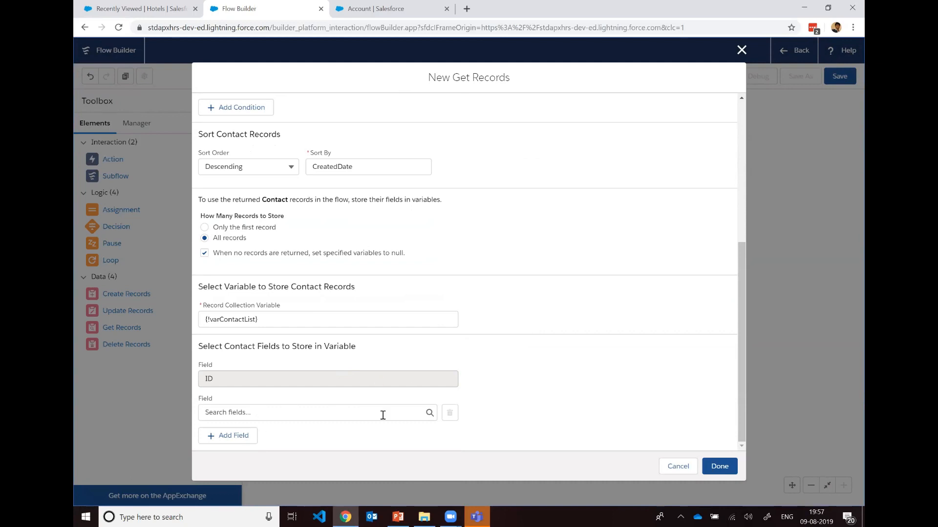
pyautogui.click(425, 412)
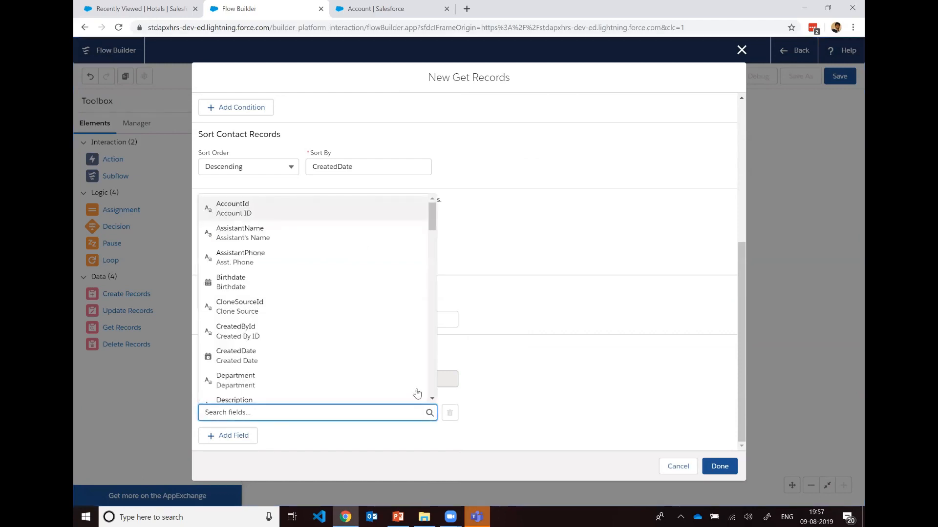
pyautogui.click(519, 364)
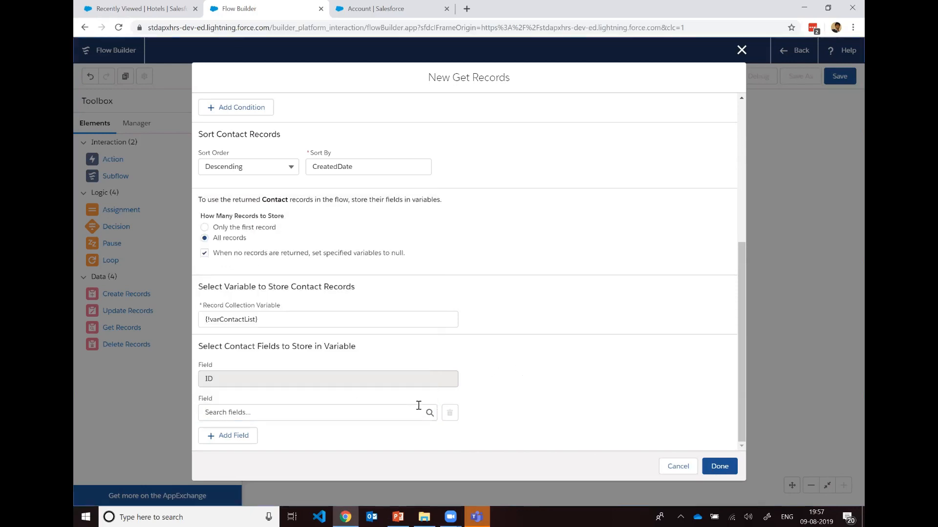
pyautogui.scroll(5, 498, 377)
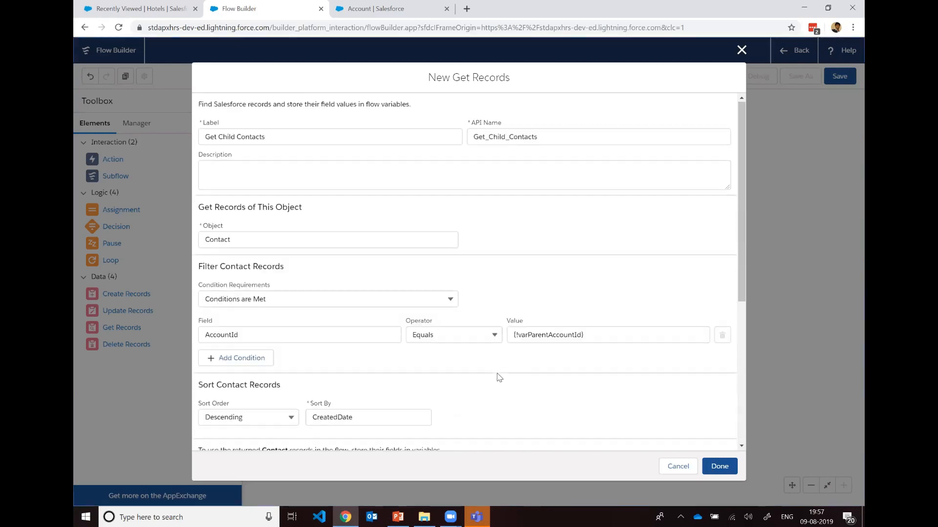
pyautogui.click(718, 467)
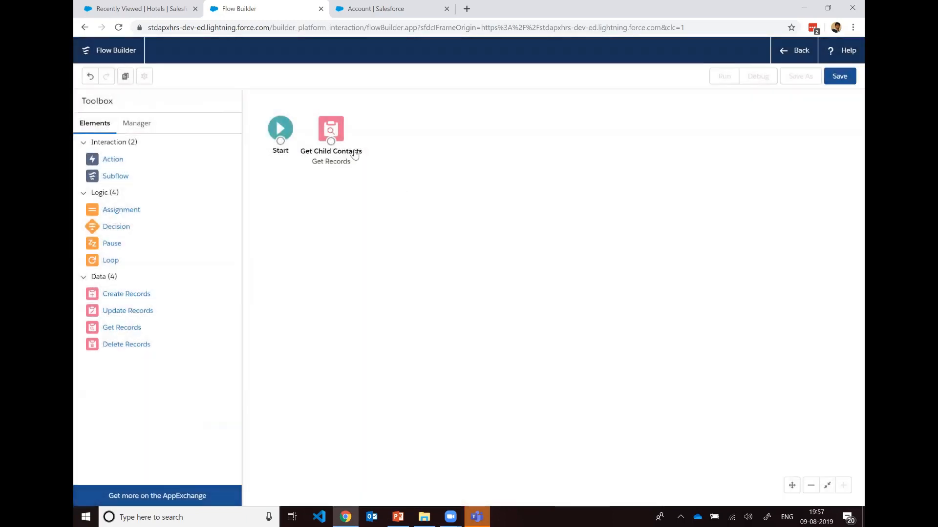
pyautogui.moveTo(332, 135); pyautogui.dragTo(335, 137)
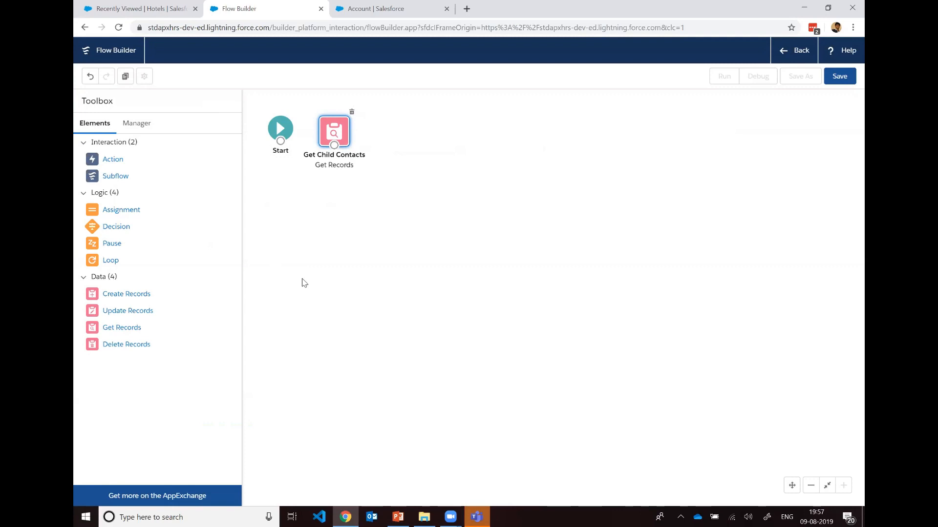
# Step: Add a Loop element below Get Child Contacts, labelled Iterate Contacts with API name Iterate_Contacts
pyautogui.moveTo(91, 261); pyautogui.dragTo(342, 215)
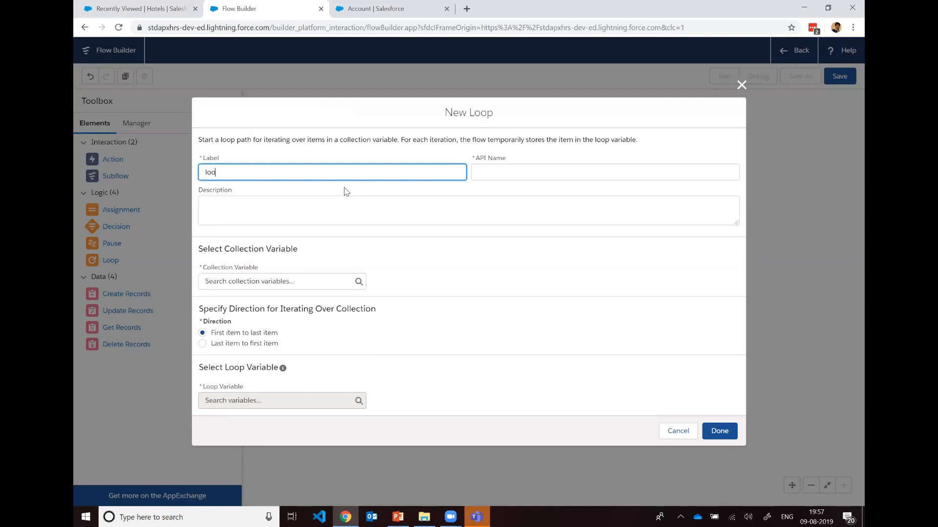
pyautogui.write('loopIter')
pyautogui.hotkey('ctrl', 'a')
pyautogui.press('BackSpace')
pyautogui.write('Iterate Contacts')
pyautogui.click(491, 171)
# Step: Make the loop iterate over the varContactList collection variable
pyautogui.click(302, 285)
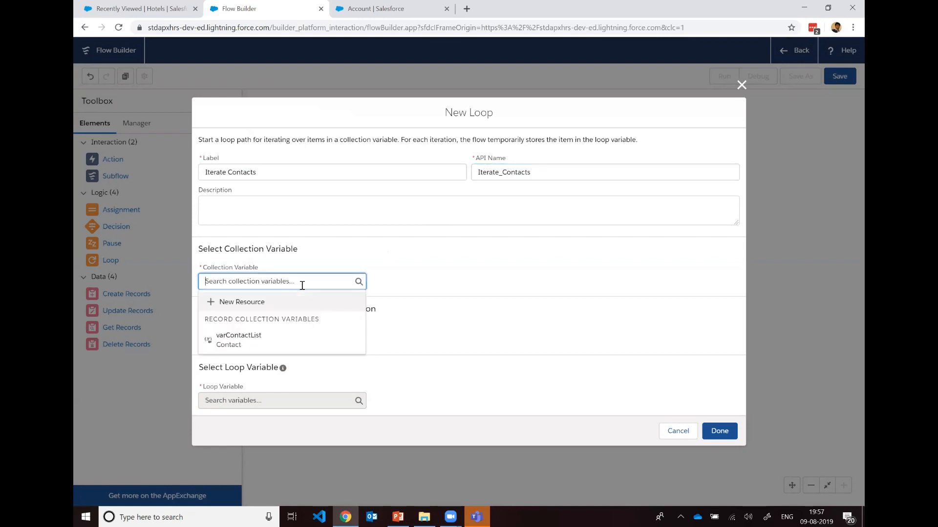
pyautogui.click(284, 340)
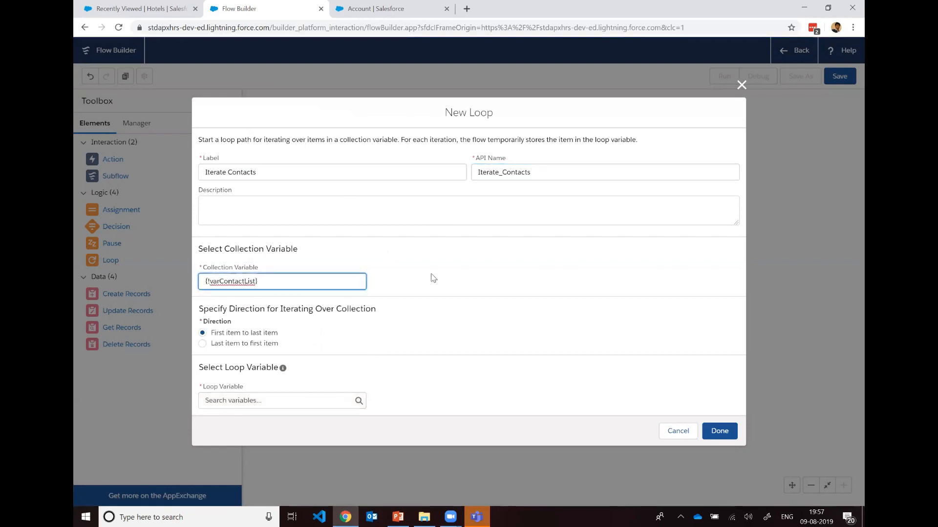
pyautogui.click(432, 278)
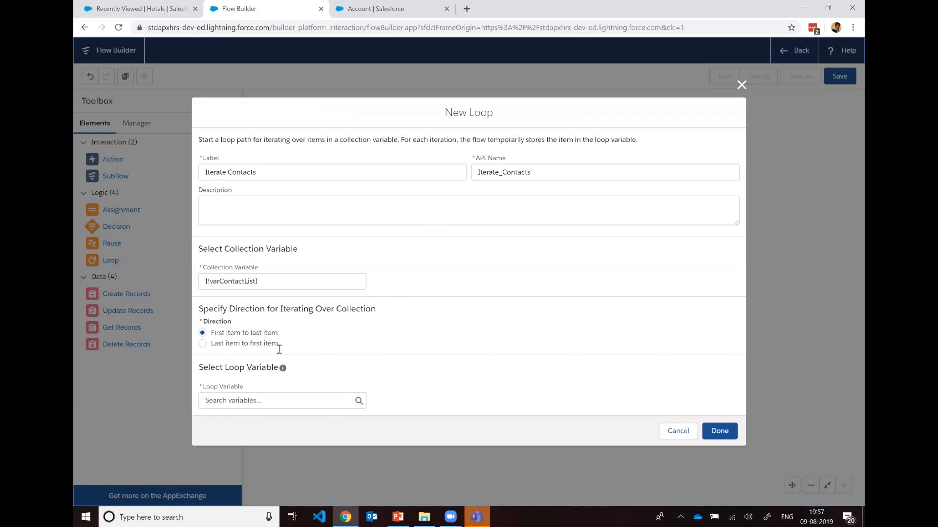
# Step: Start a new Variable resource named varContactRec for the loop variable
pyautogui.click(359, 402)
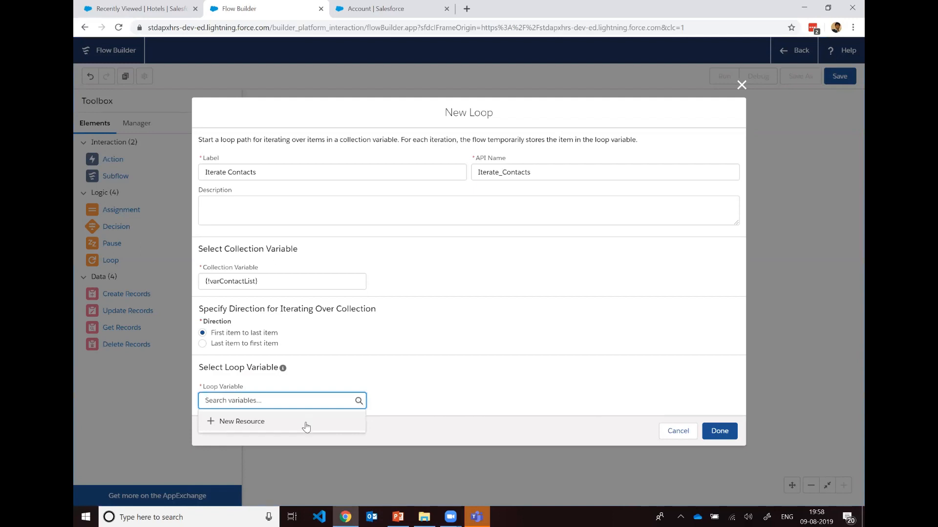
pyautogui.click(305, 426)
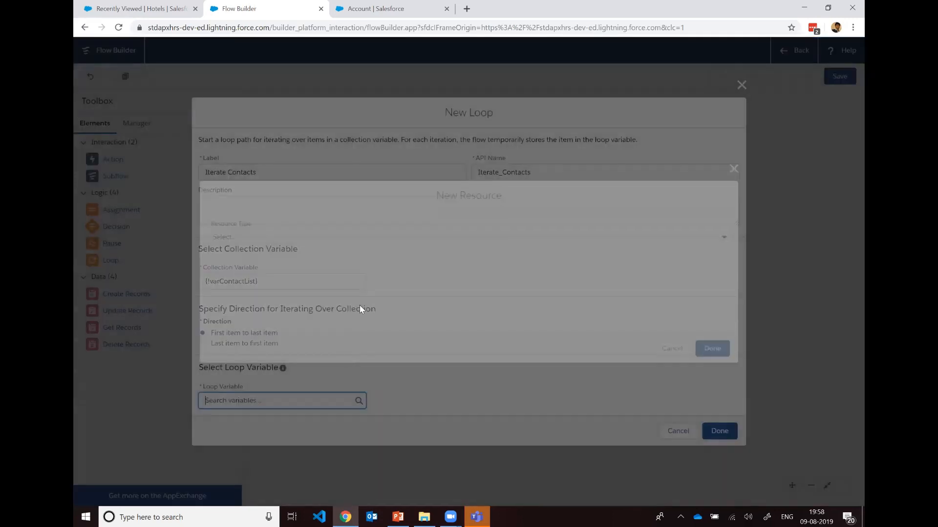
pyautogui.click(333, 237)
pyautogui.click(308, 254)
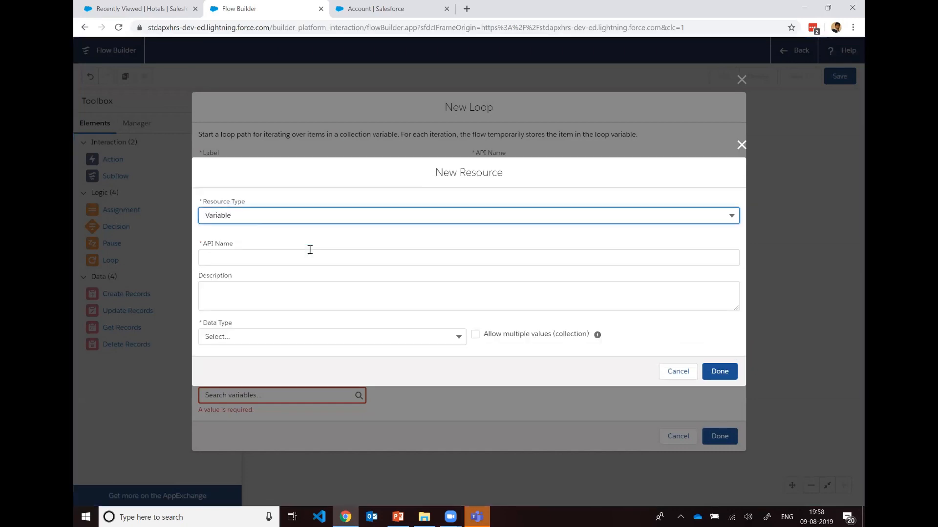
pyautogui.click(305, 265)
pyautogui.write('varContac')
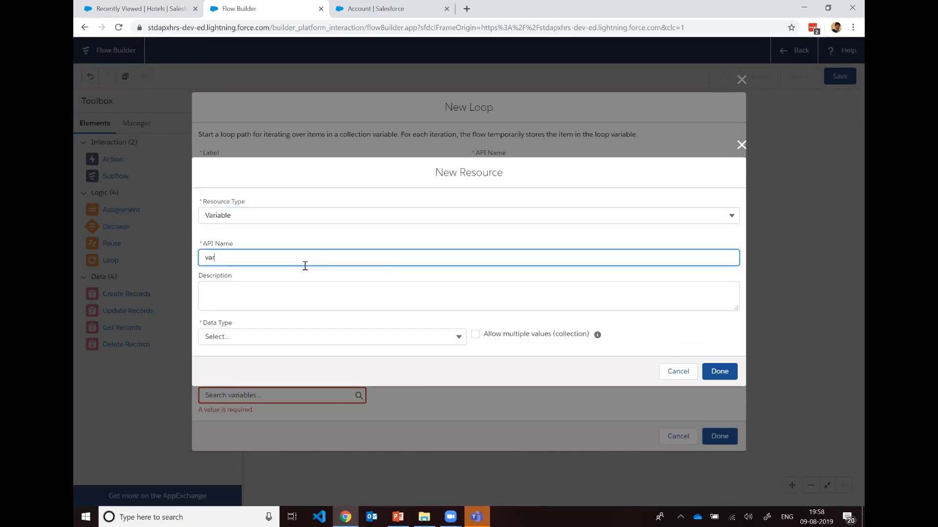
pyautogui.press('BackSpace')
pyautogui.press('BackSpace')
pyautogui.press('BackSpace')
pyautogui.press('BackSpace')
pyautogui.press('BackSpace')
pyautogui.press('BackSpace')
pyautogui.write('ContactRec')
pyautogui.click(321, 242)
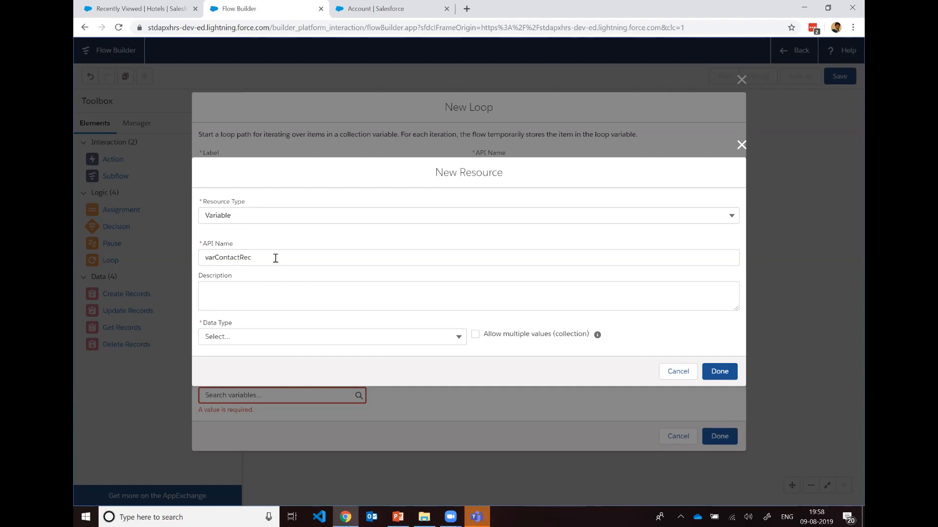
# Step: Set varContactRec's data type to Record with Contact as its object, and finish creating the resource
pyautogui.click(384, 336)
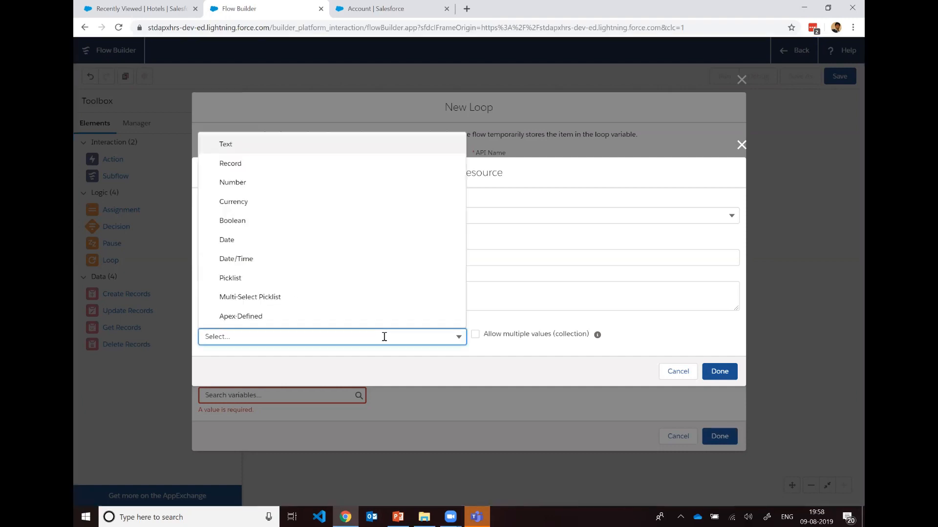
pyautogui.click(280, 164)
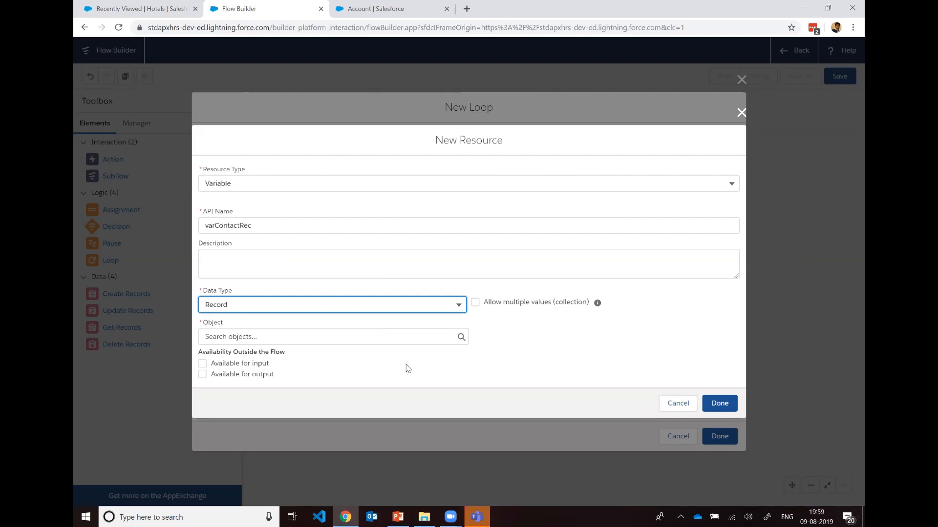
pyautogui.click(403, 338)
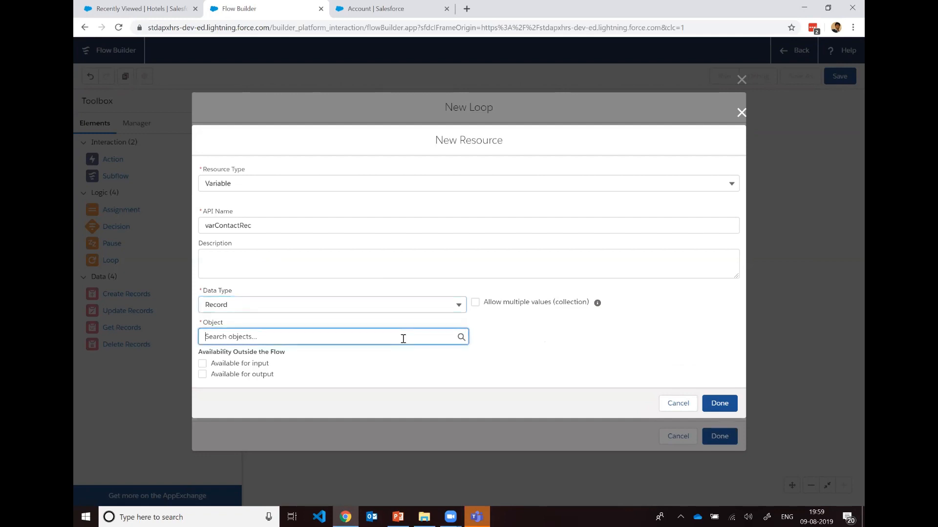
pyautogui.write('Cont')
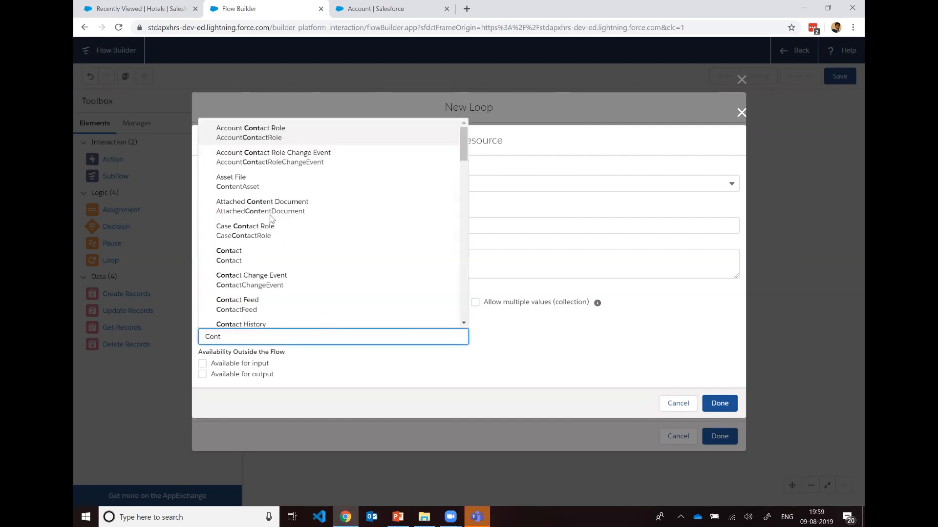
pyautogui.click(257, 257)
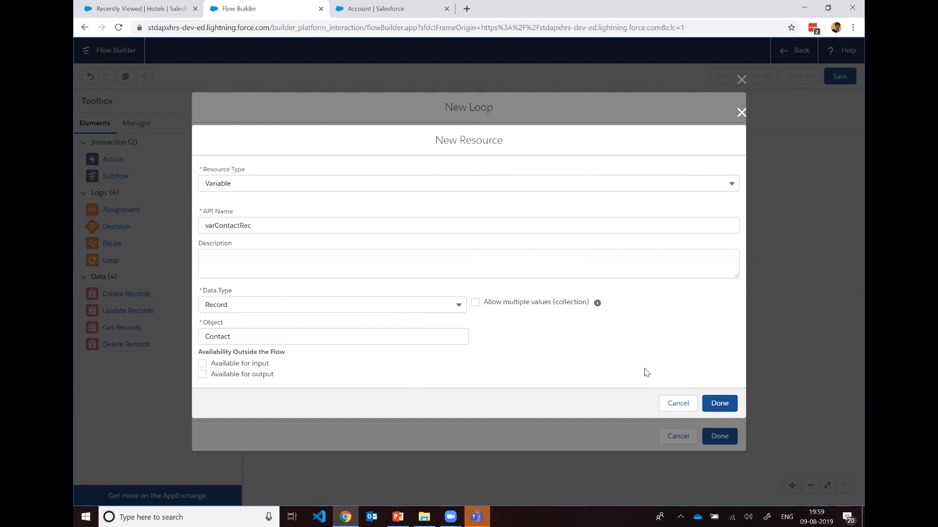
pyautogui.click(721, 405)
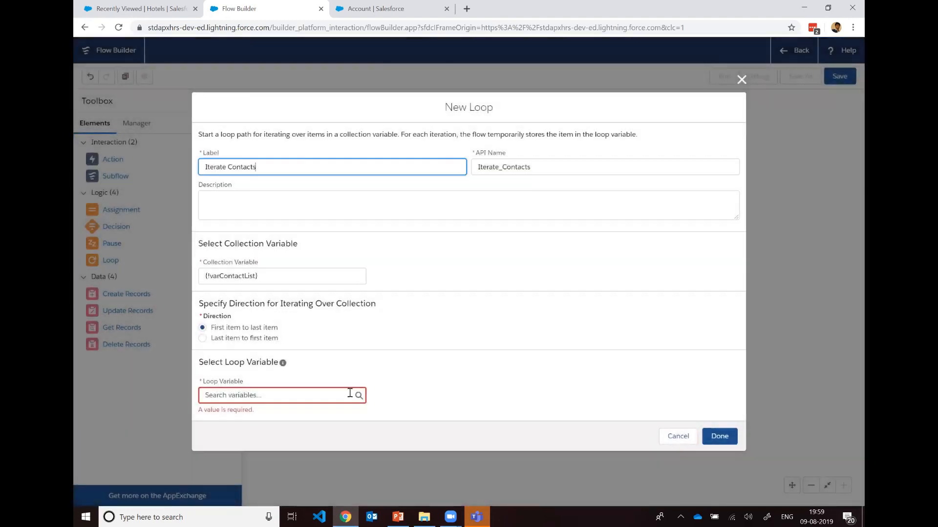
# Step: Choose varContactRec as the loop variable, finish the Iterate Contacts loop, and place it below Get Child Contacts
pyautogui.click(349, 394)
pyautogui.click(311, 459)
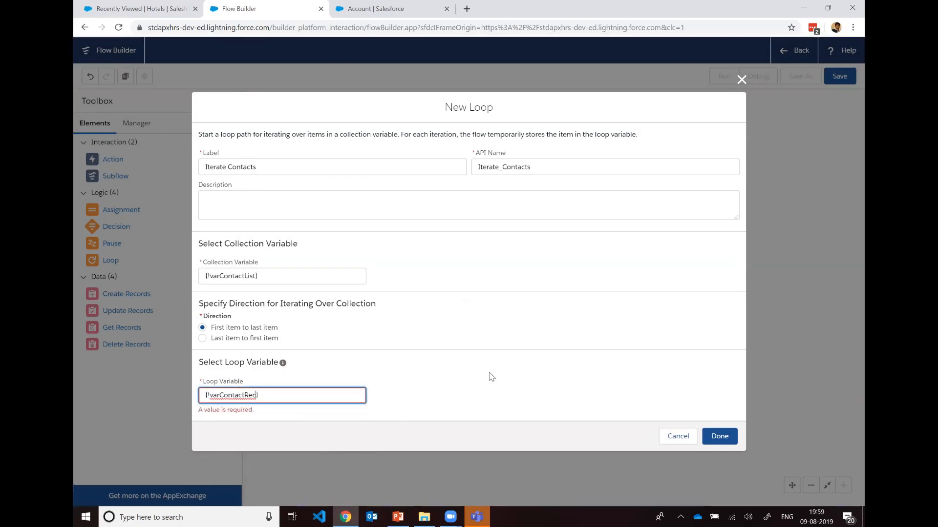
pyautogui.click(522, 354)
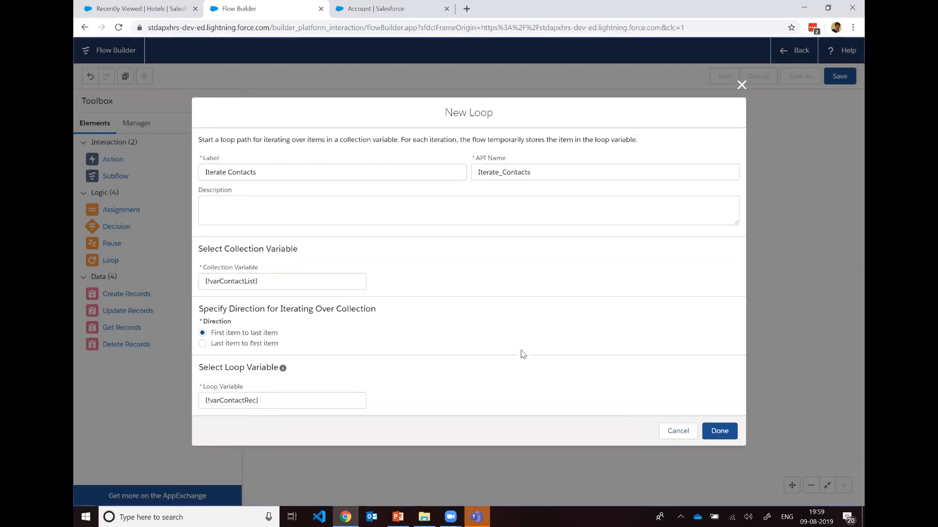
pyautogui.click(718, 434)
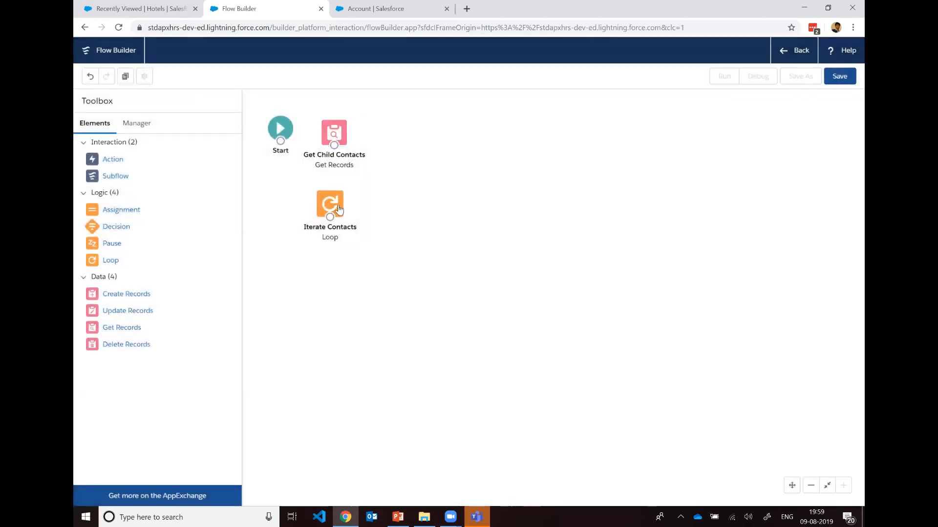
pyautogui.moveTo(339, 210); pyautogui.dragTo(345, 212)
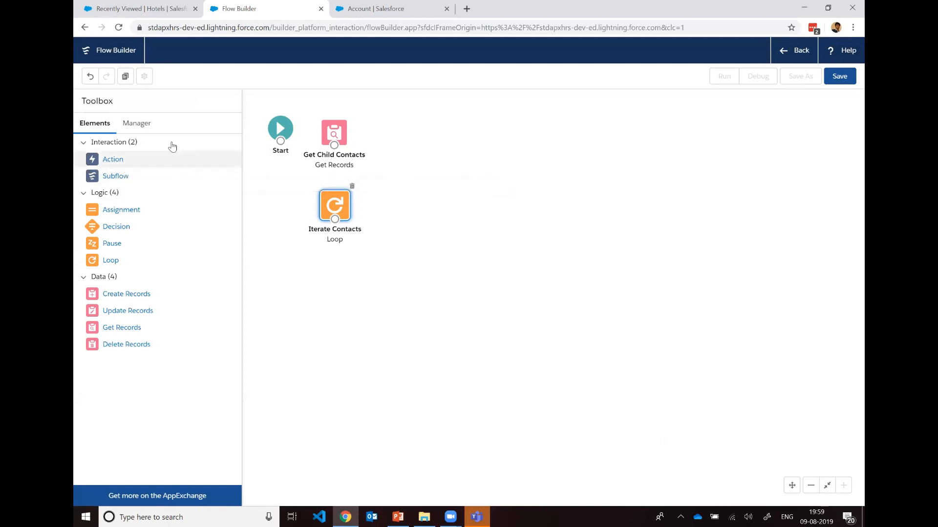
# Step: Start a new Variable resource with the API name varContactCounter
pyautogui.click(136, 125)
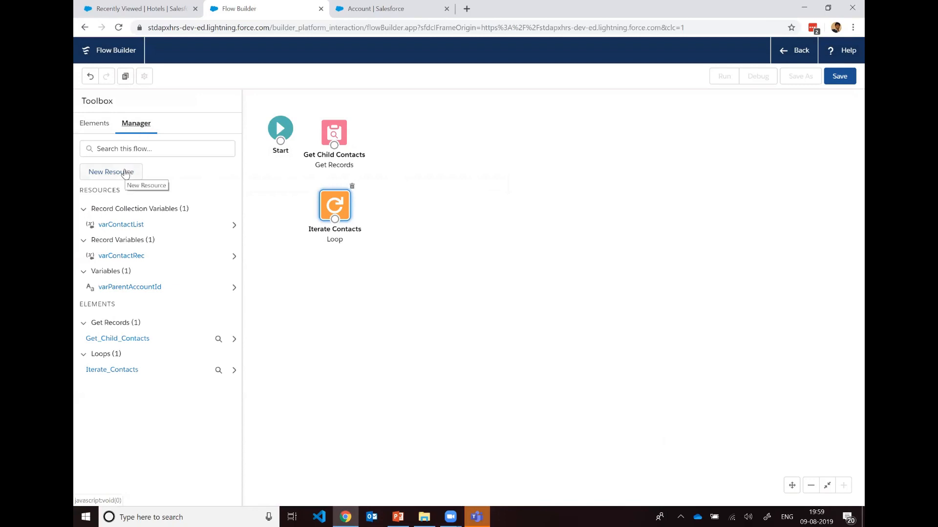
pyautogui.click(125, 174)
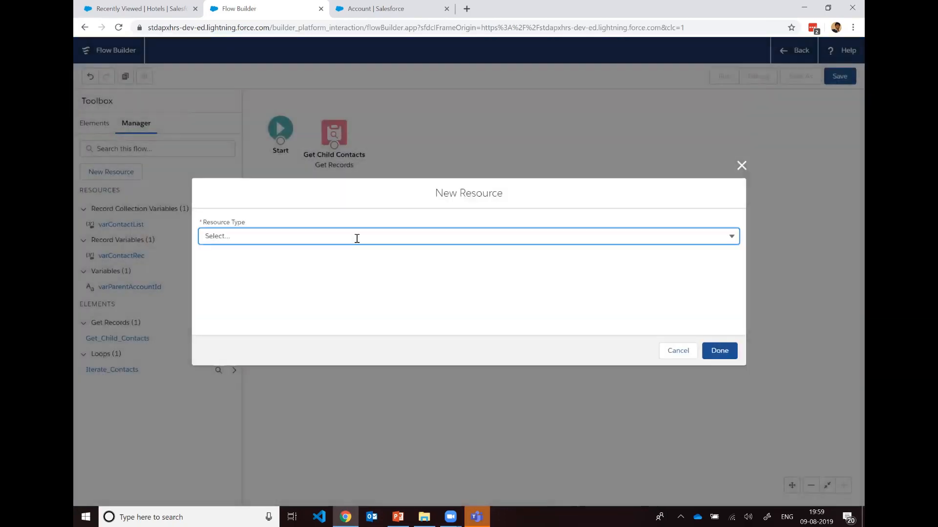
pyautogui.click(357, 238)
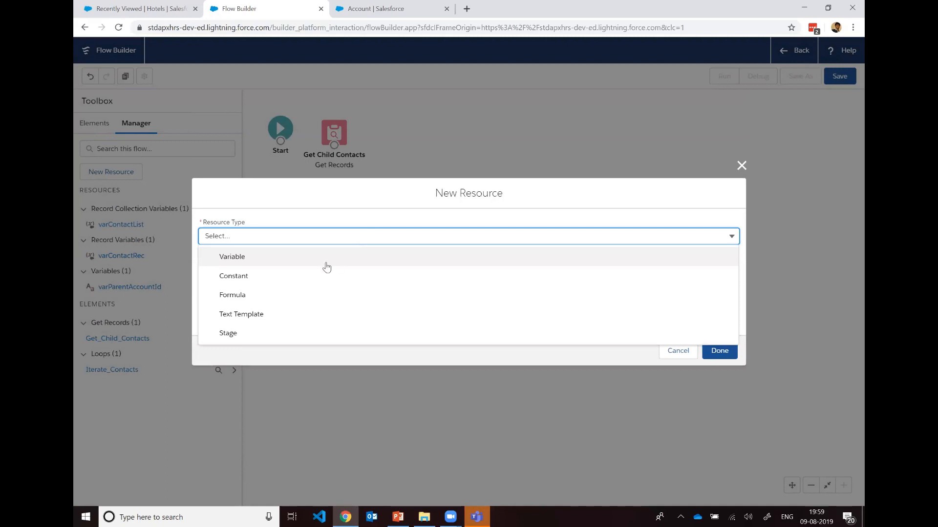
pyautogui.click(326, 262)
pyautogui.click(326, 264)
pyautogui.write('varContact')
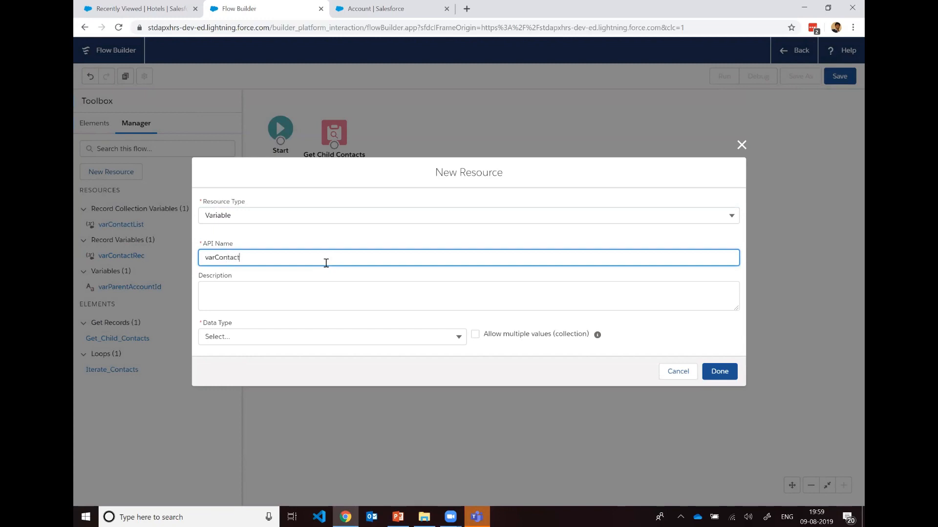
pyautogui.write('Counter')
# Step: Set varContactCounter's data type to Number with 0 decimal places and no default value, and finish creating the resource
pyautogui.click(318, 337)
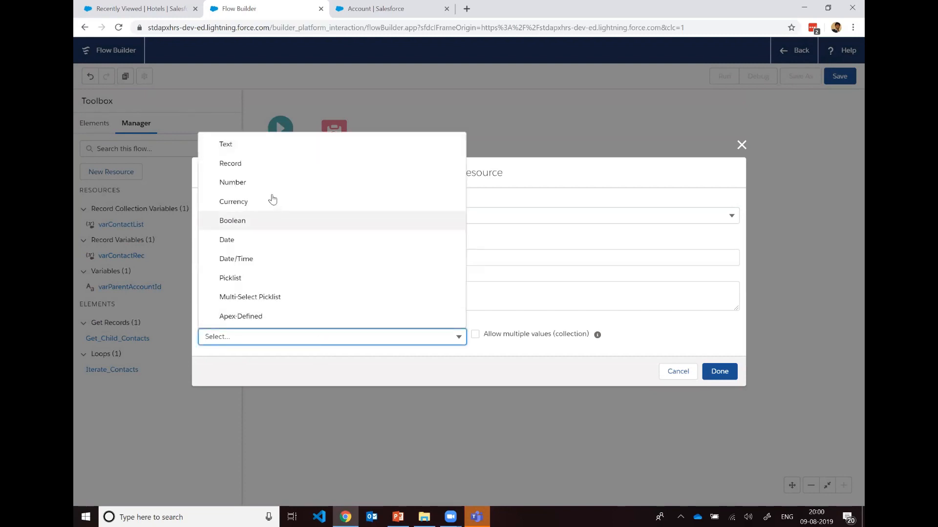
pyautogui.click(268, 185)
pyautogui.click(335, 330)
pyautogui.write('0')
pyautogui.click(708, 276)
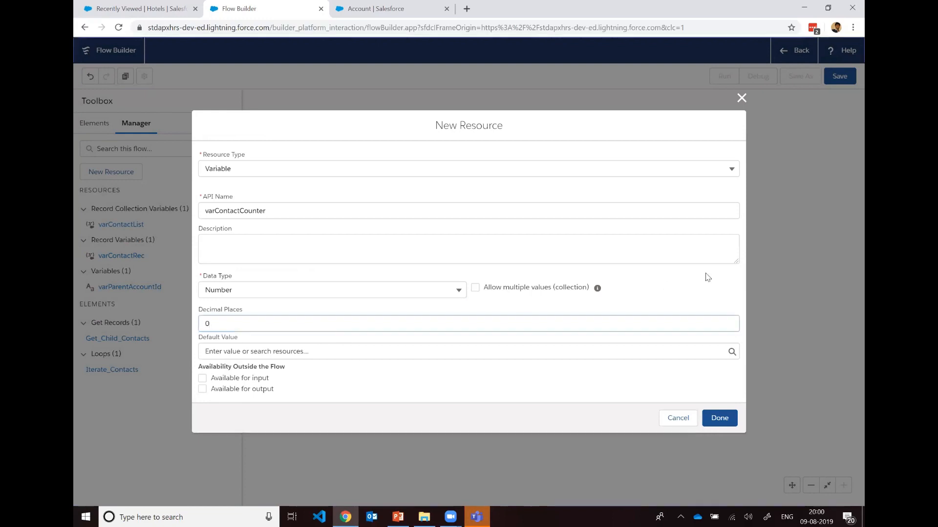
pyautogui.click(412, 354)
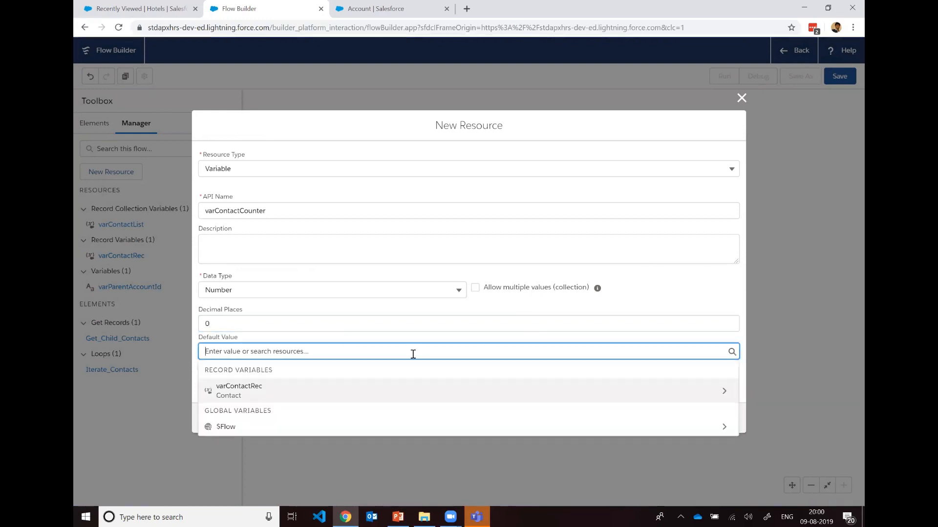
pyautogui.click(702, 405)
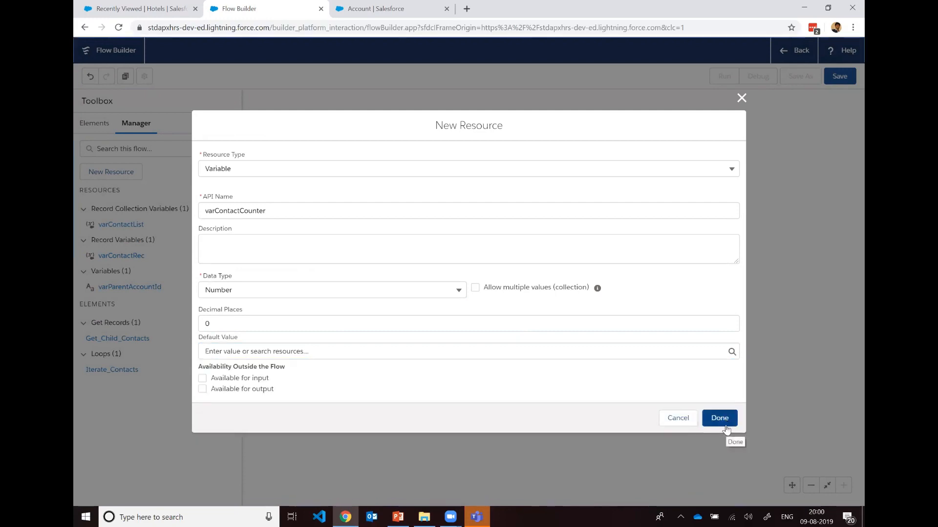
pyautogui.click(715, 419)
pyautogui.click(256, 181)
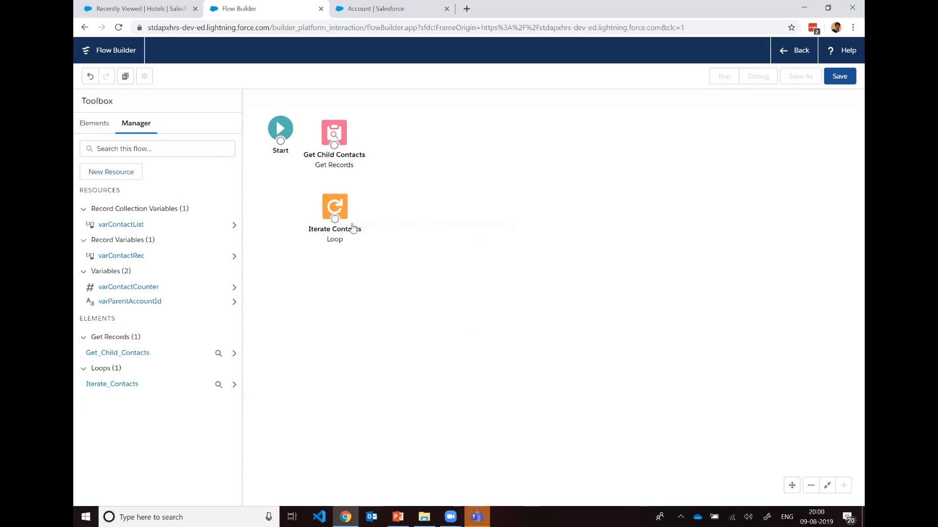
# Step: Add a new Assignment element to the canvas beside the Iterate Contacts loop
pyautogui.click(102, 129)
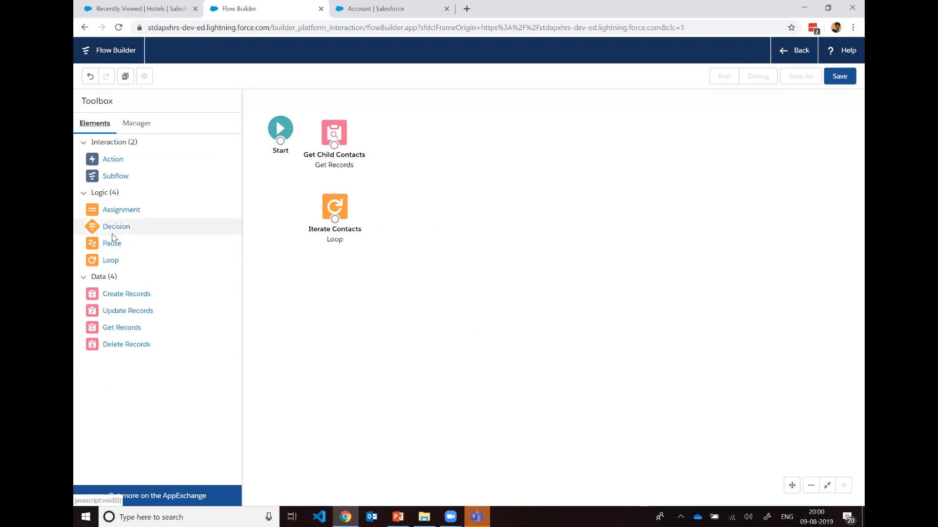
pyautogui.moveTo(110, 214); pyautogui.dragTo(401, 210)
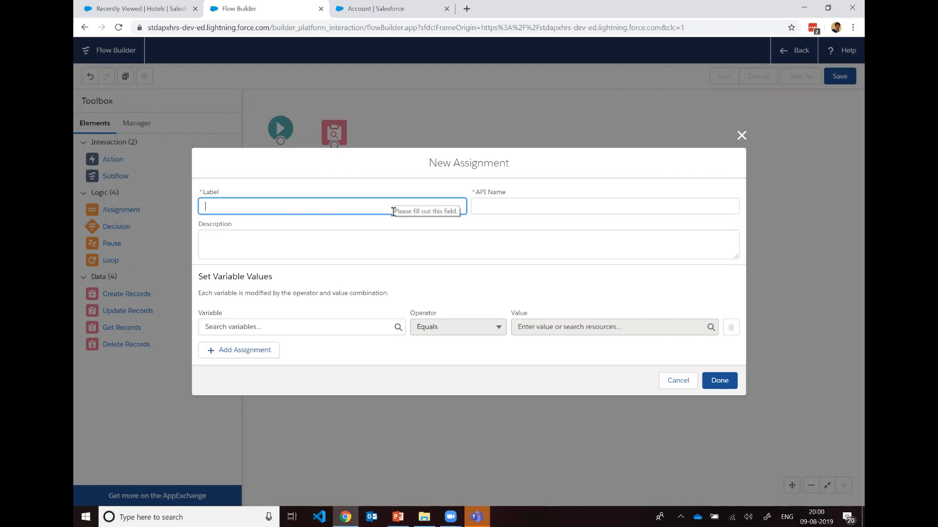
pyautogui.write('asg')
pyautogui.press('BackSpace')
pyautogui.press('BackSpace')
pyautogui.press('BackSpace')
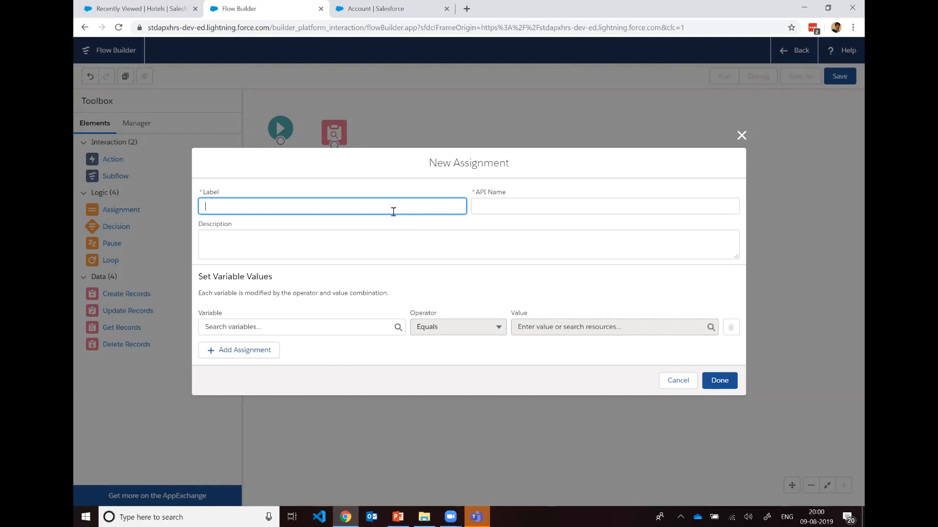
pyautogui.moveTo(402, 168); pyautogui.dragTo(450, 318)
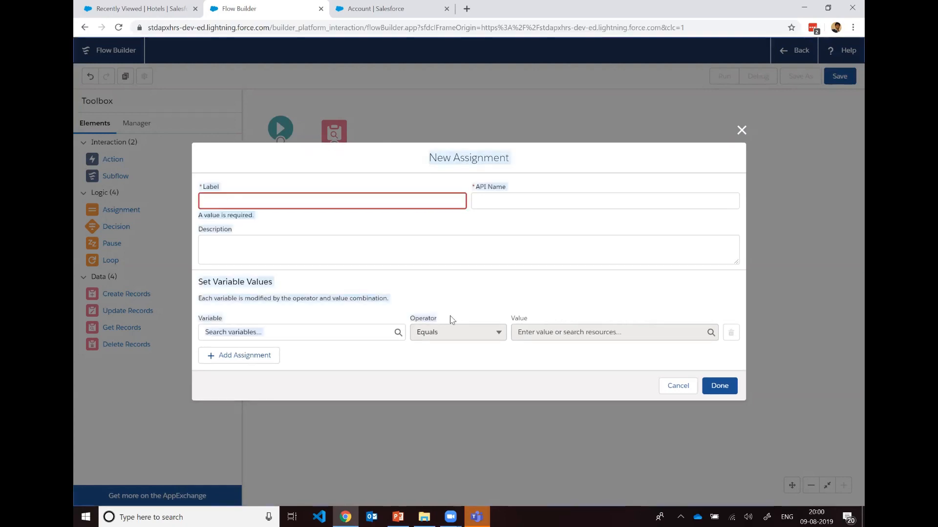
pyautogui.click(345, 206)
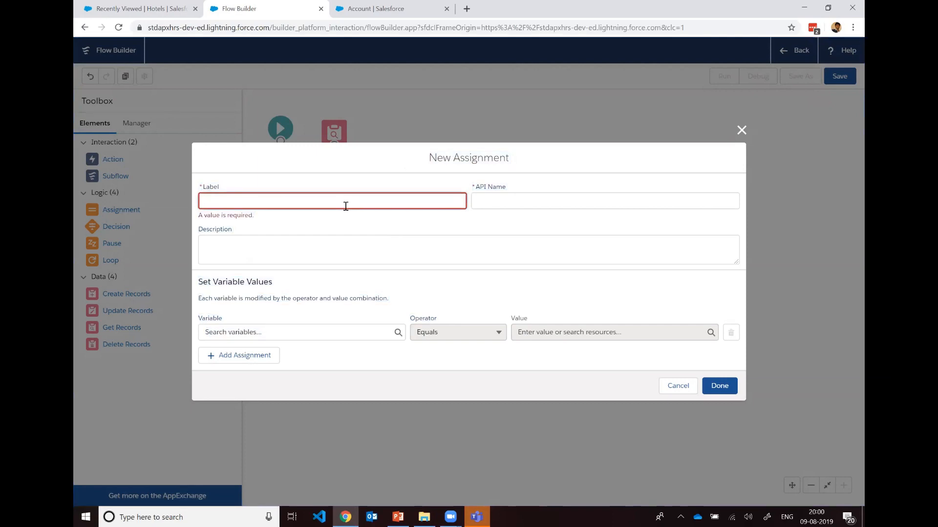
# Step: Label the new assignment Get Counter Value, with the API name Get_Counter_Value
pyautogui.write('Counter Value')
pyautogui.hotkey('ctrl', 'a')
pyautogui.write('Get Counter Value')
pyautogui.press('Tab')
pyautogui.press('Tab')
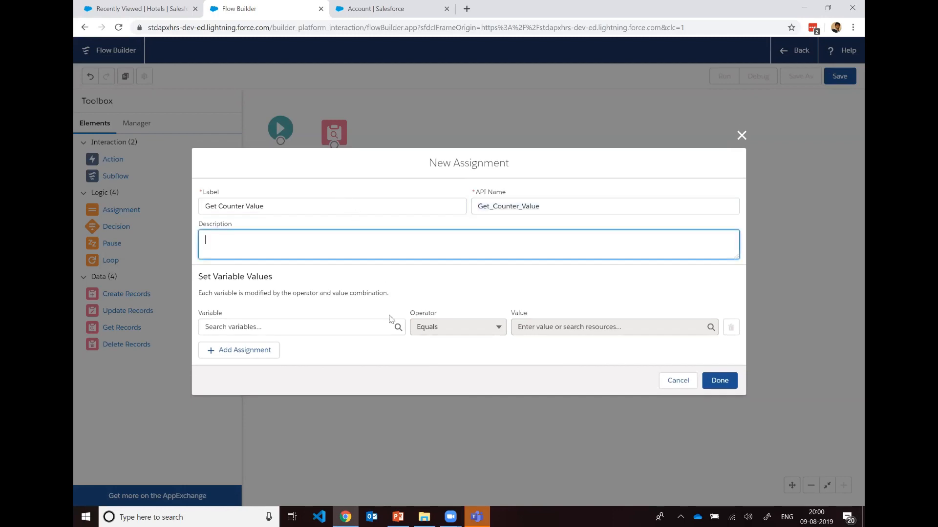
# Step: Make the assignment add 1 to the varContactCounter variable, and finish the element
pyautogui.click(367, 327)
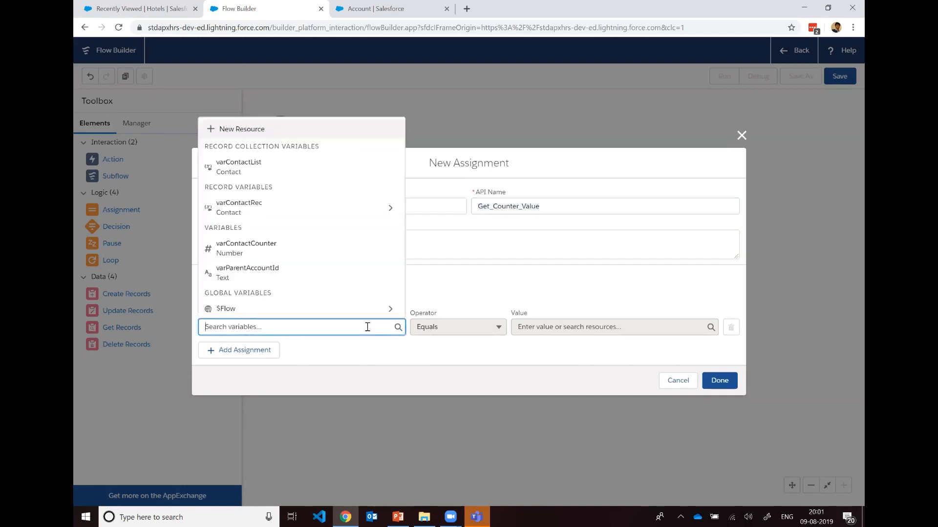
pyautogui.click(335, 250)
pyautogui.click(470, 327)
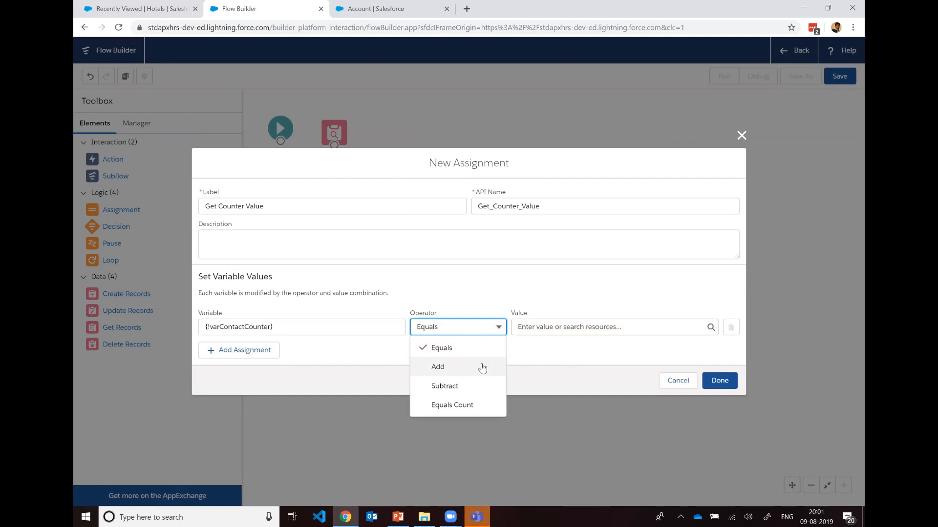
pyautogui.click(482, 367)
pyautogui.click(547, 330)
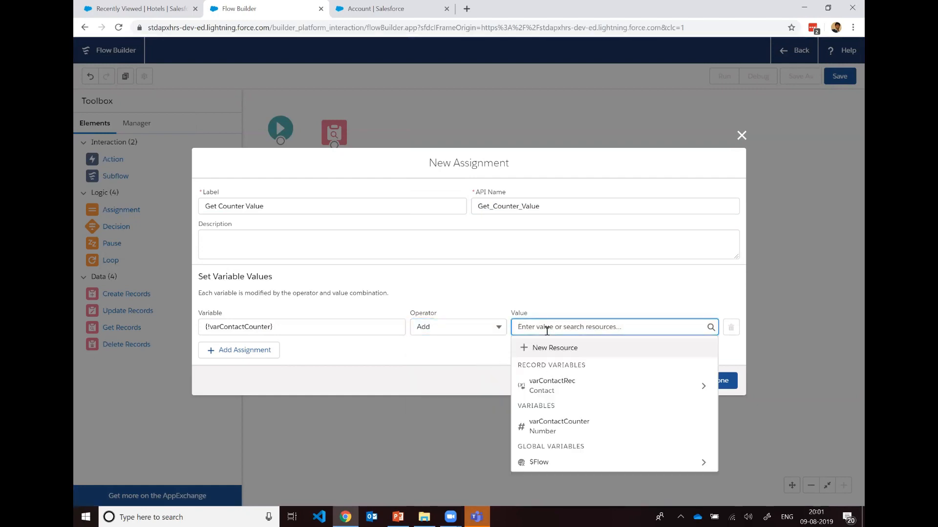
pyautogui.write('1')
pyautogui.click(581, 308)
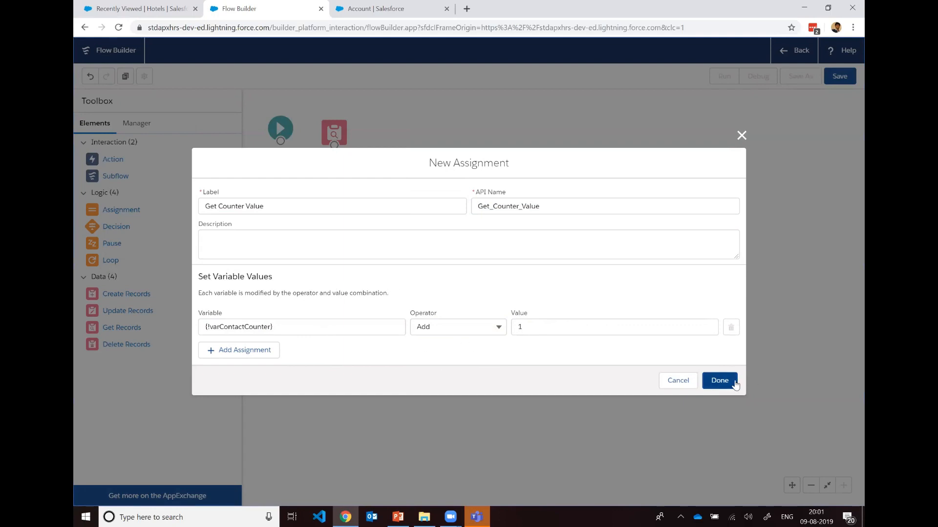
pyautogui.click(732, 382)
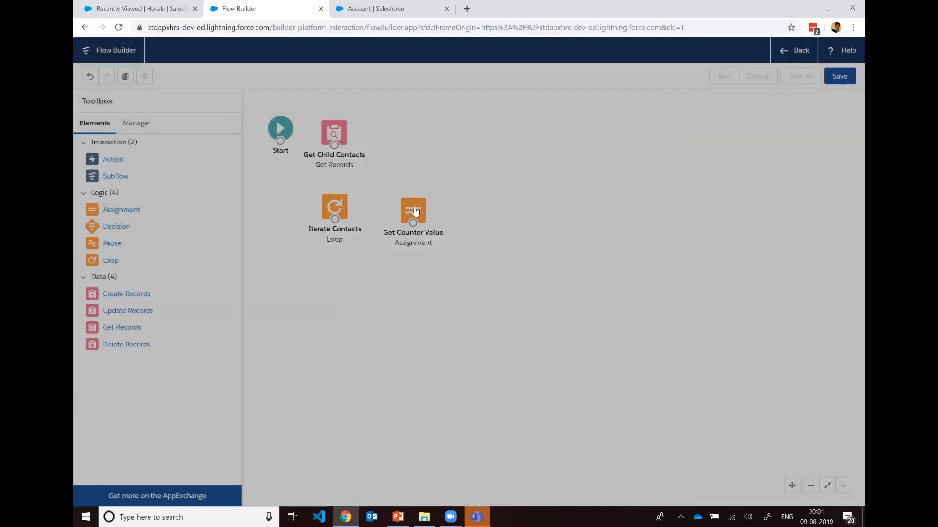
# Step: Line up the Iterate Contacts loop and the Get Counter Value assignment side by side on the canvas
pyautogui.moveTo(420, 209); pyautogui.dragTo(426, 203)
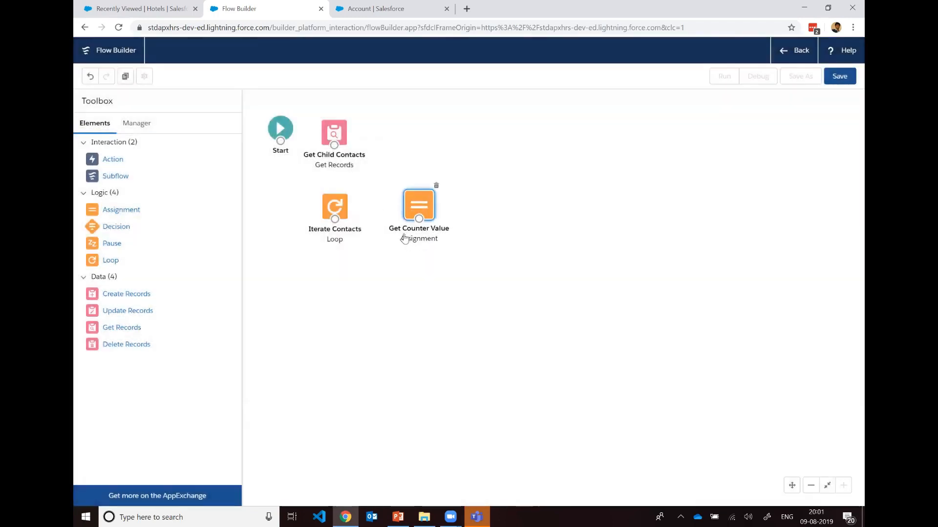
pyautogui.moveTo(340, 219); pyautogui.dragTo(344, 217)
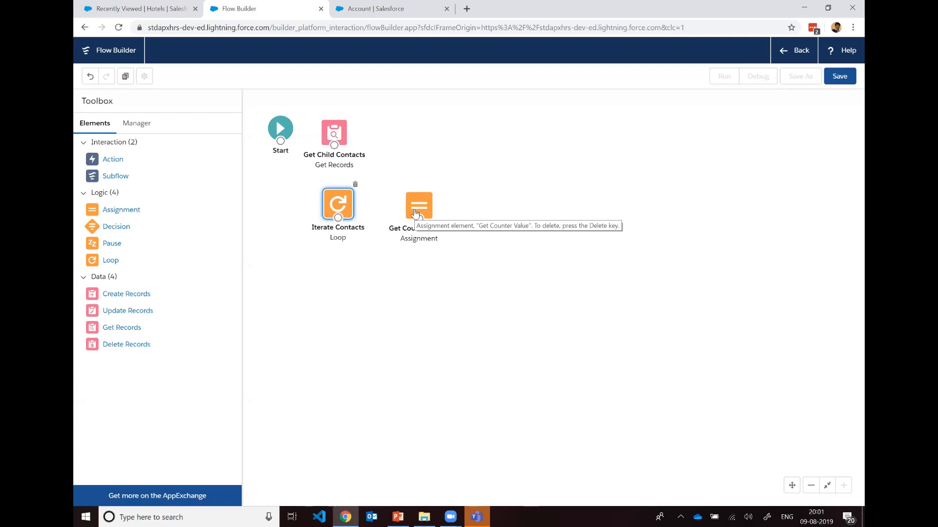
pyautogui.moveTo(422, 206); pyautogui.dragTo(410, 206)
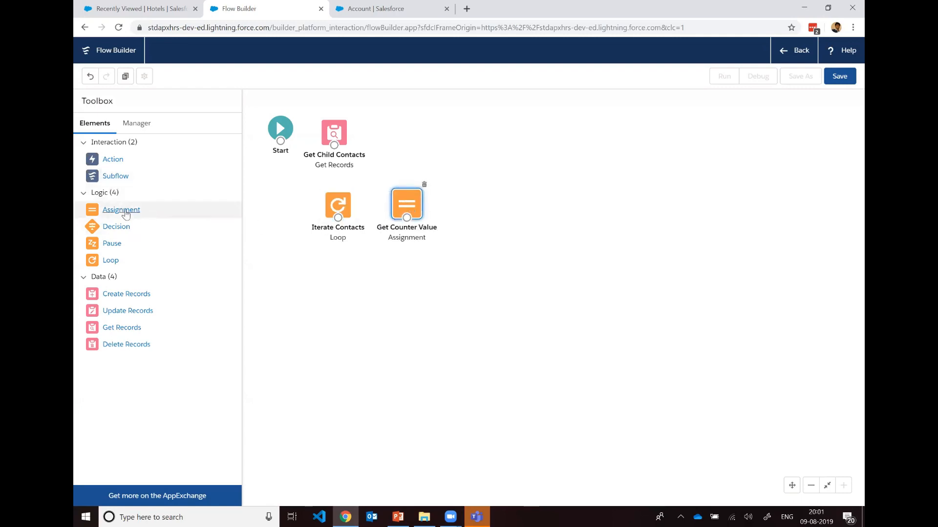
pyautogui.moveTo(126, 214); pyautogui.dragTo(324, 272)
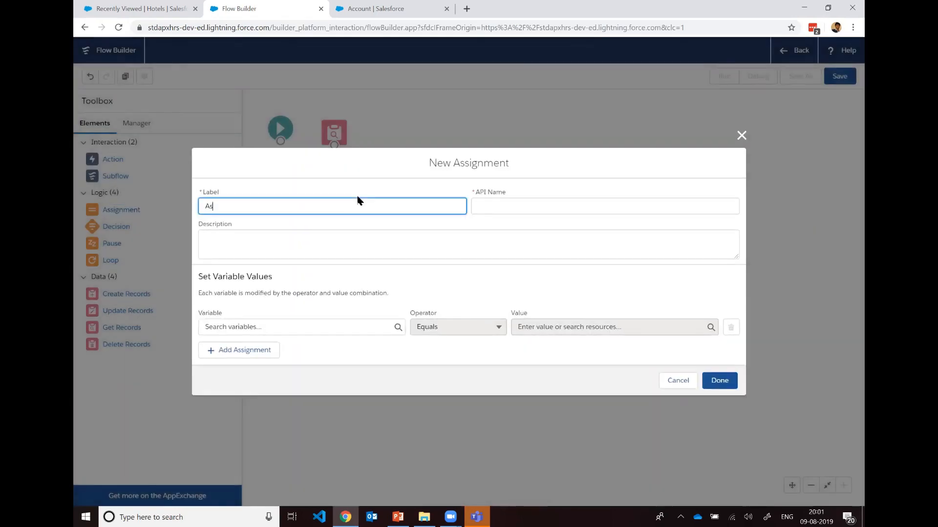
pyautogui.write('Assign Final')
pyautogui.press('Tab')
pyautogui.click(359, 236)
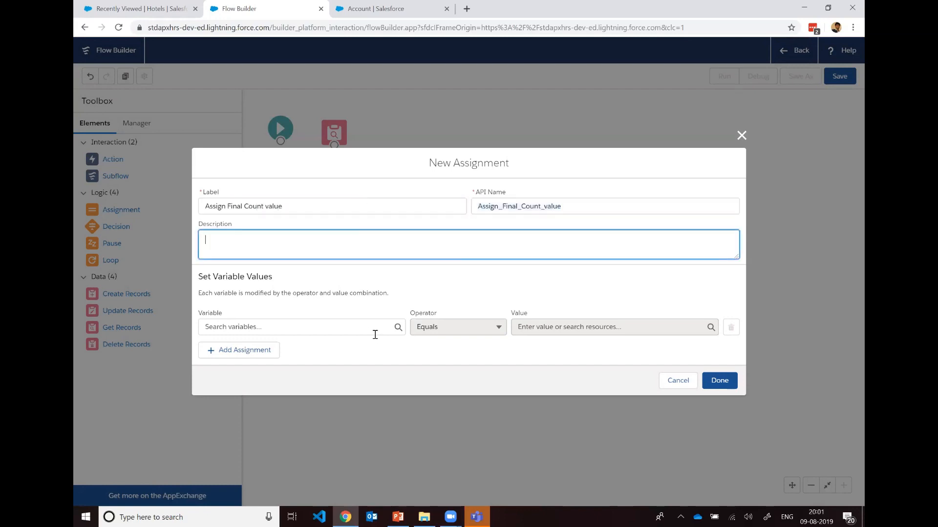
pyautogui.click(375, 335)
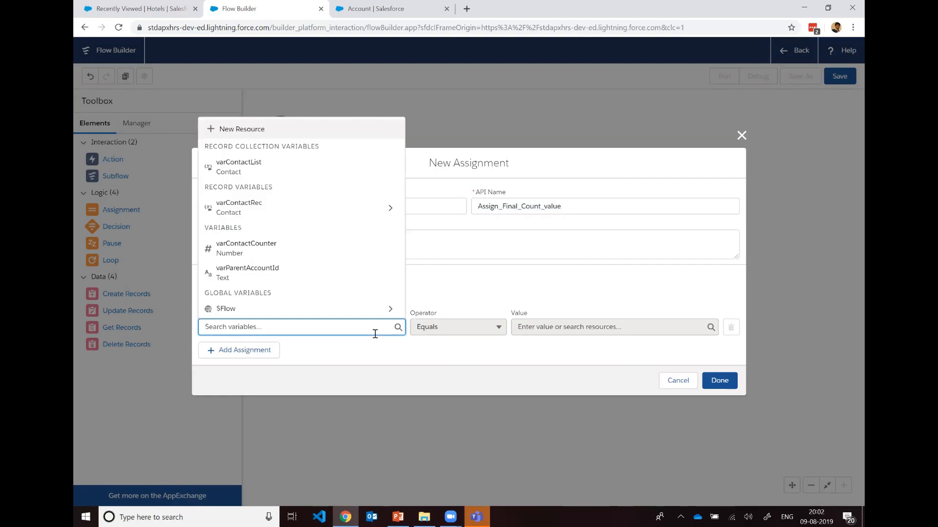
pyautogui.click(297, 172)
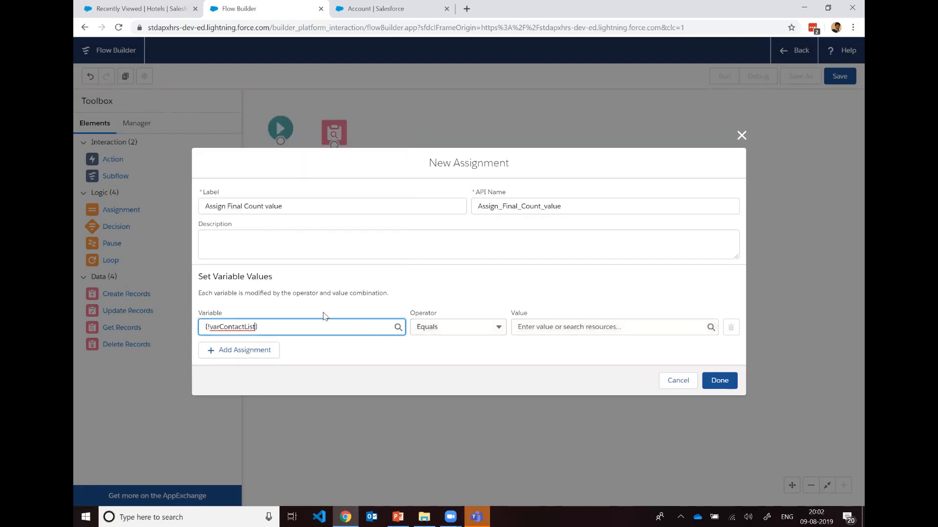
pyautogui.click(472, 327)
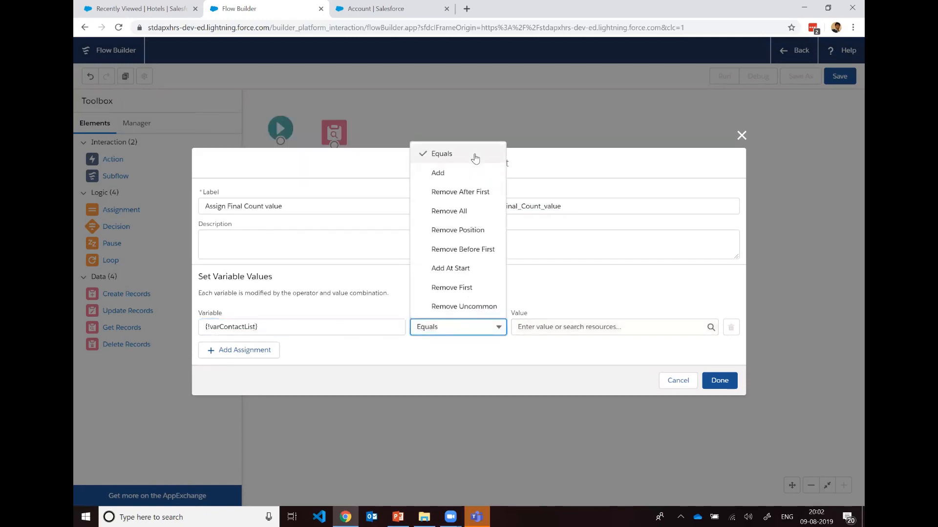
pyautogui.click(601, 284)
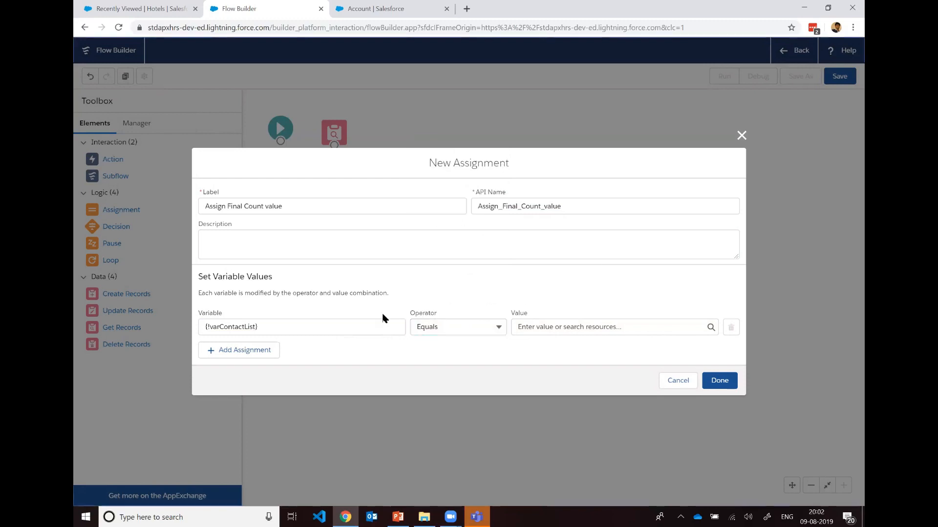
pyautogui.click(400, 325)
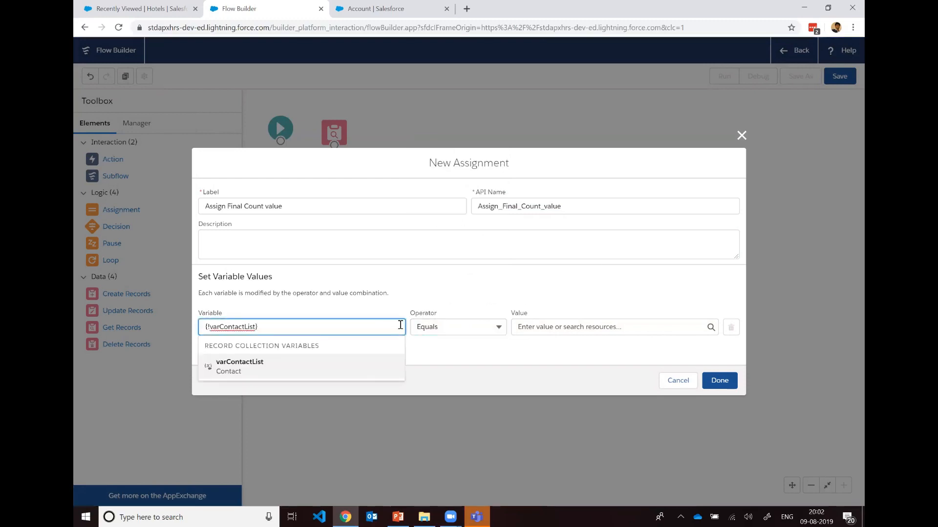
pyautogui.click(516, 300)
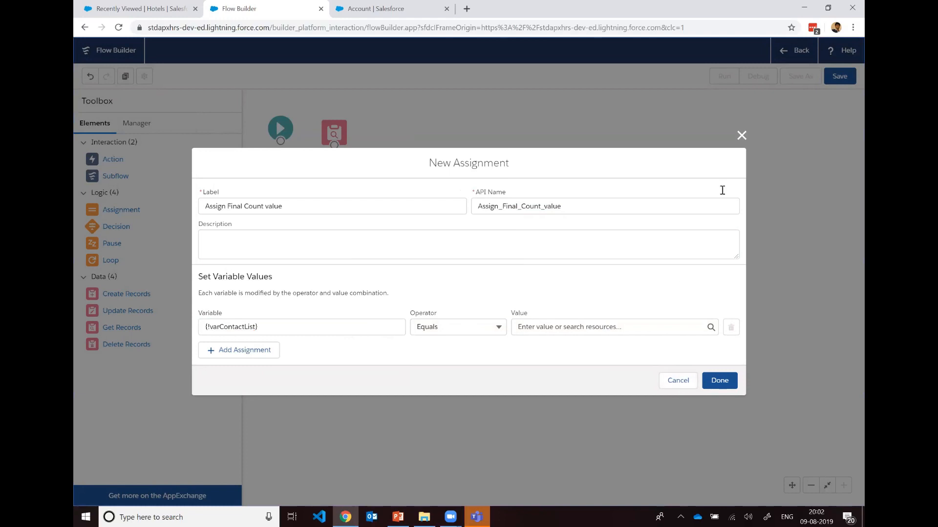
pyautogui.click(741, 135)
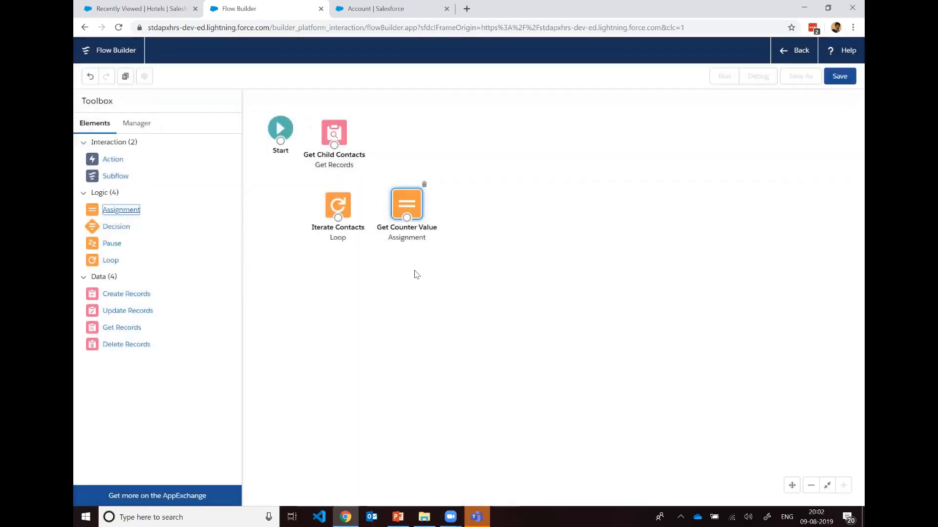
# Step: Create a new resource of type Variable with the API name varAccountToUpdate
pyautogui.click(130, 125)
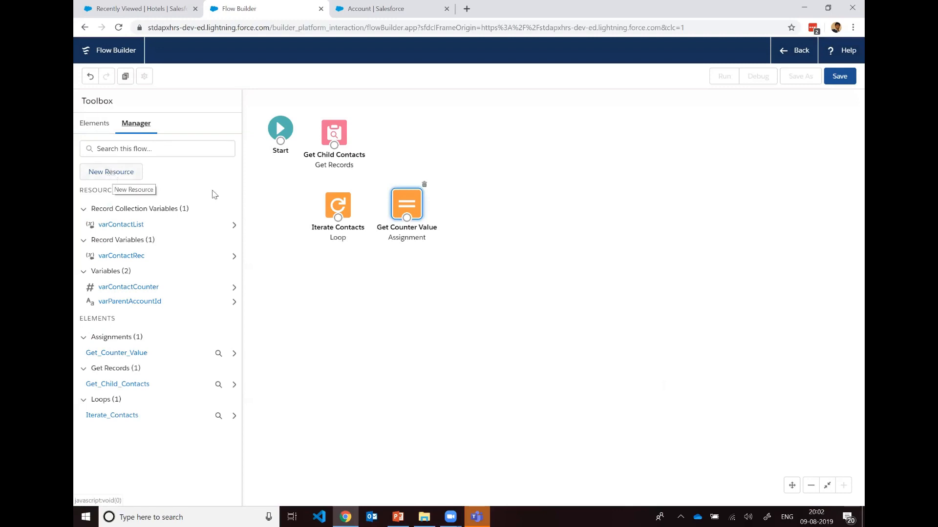
pyautogui.moveTo(337, 205); pyautogui.dragTo(334, 205)
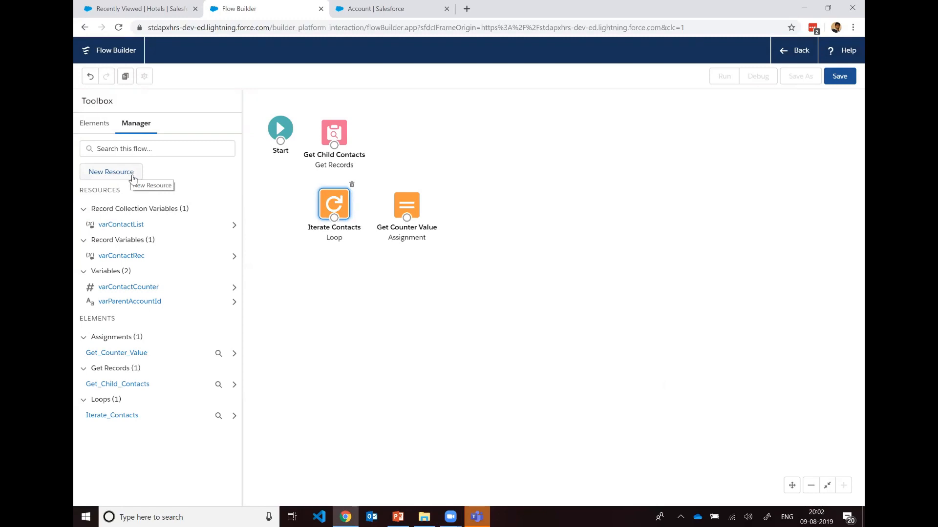
pyautogui.click(125, 178)
pyautogui.click(368, 235)
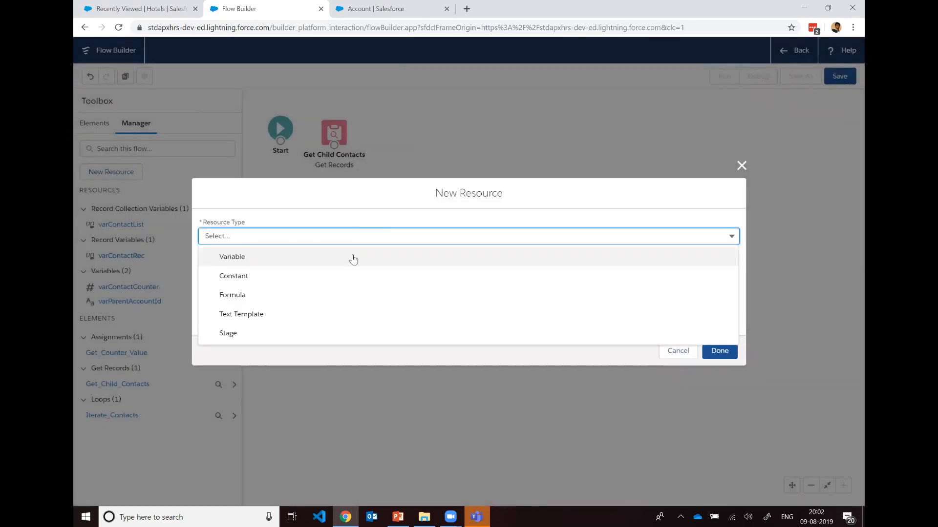
pyautogui.click(353, 258)
pyautogui.click(273, 258)
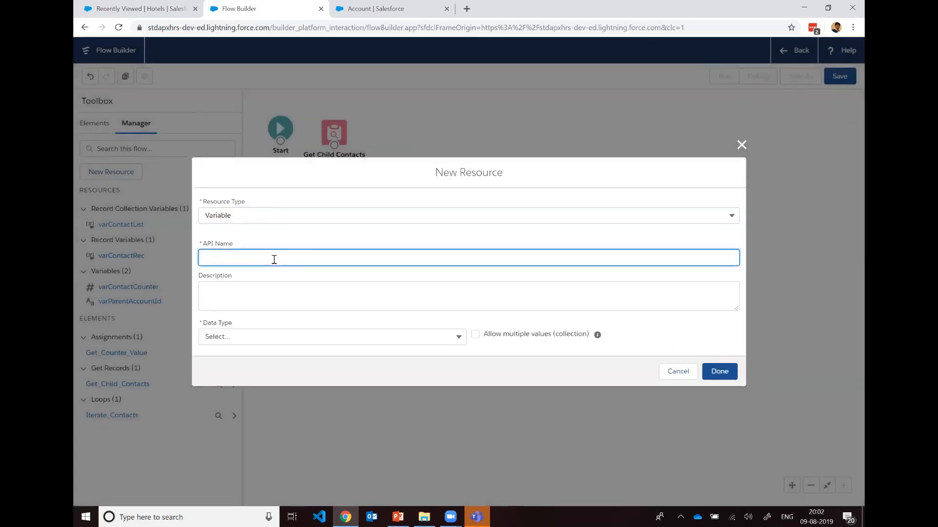
pyautogui.write('varAcc')
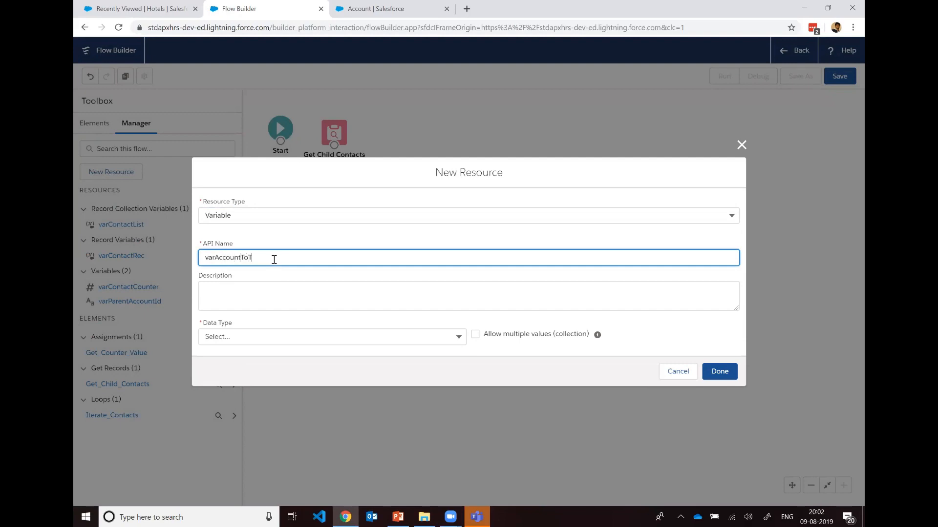
pyautogui.write('ountToUpdate')
# Step: Set the new variable's data type to Record for the Account object, and finish the resource
pyautogui.click(315, 307)
pyautogui.click(330, 336)
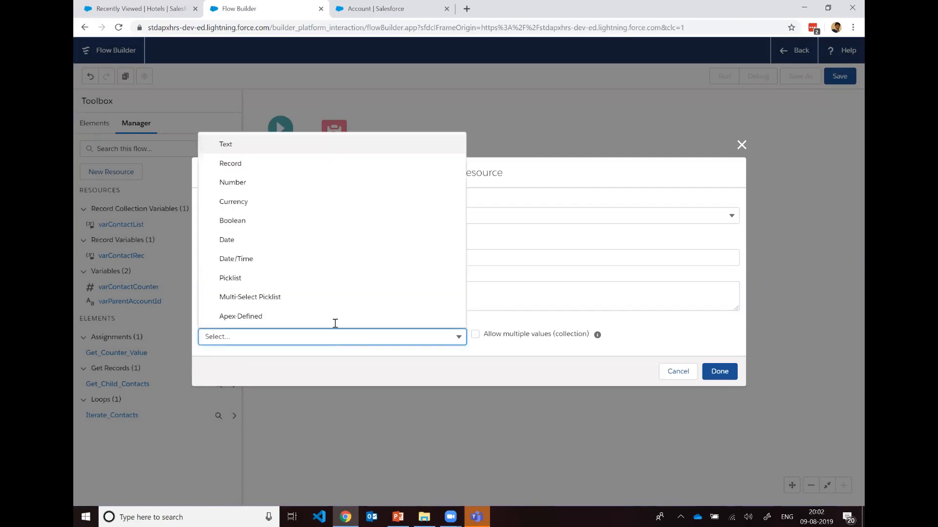
pyautogui.click(306, 162)
pyautogui.click(371, 336)
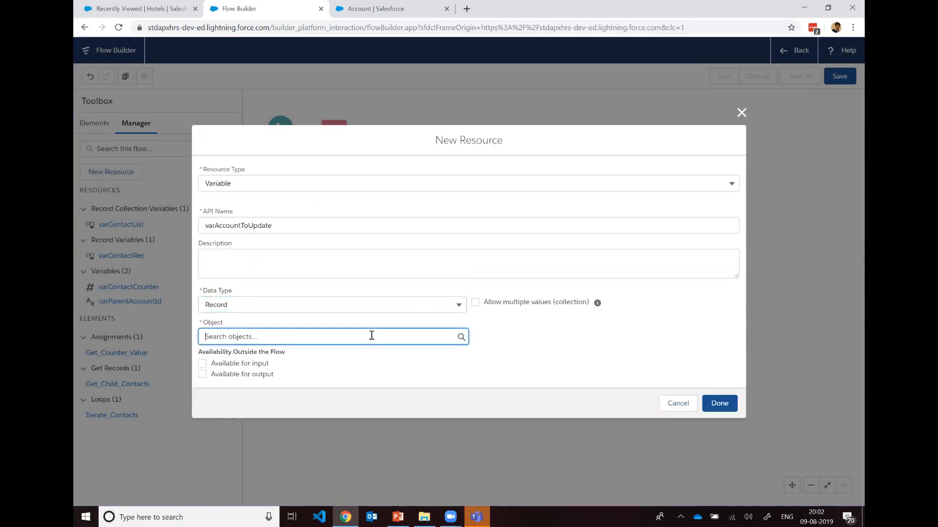
pyautogui.write('Account')
pyautogui.click(250, 129)
pyautogui.click(722, 403)
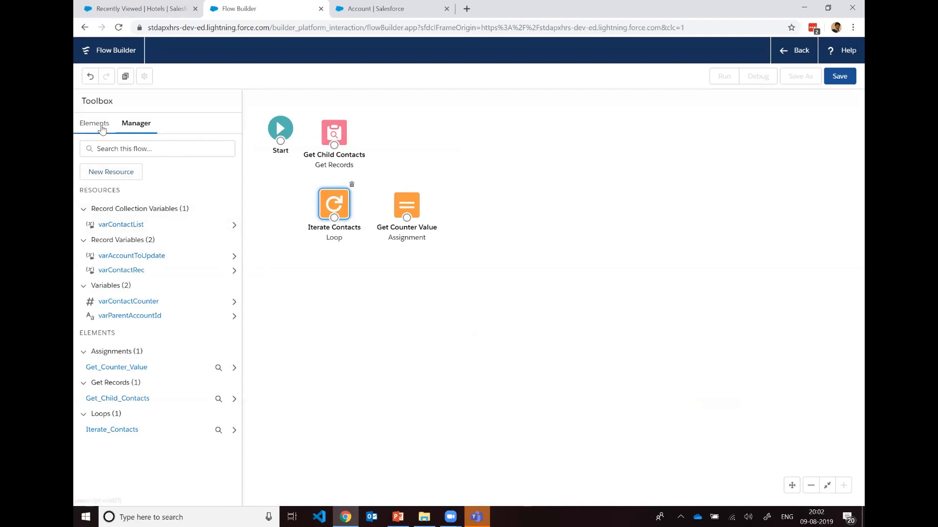
# Step: Add an Assignment element below the Iterate Contacts loop, labelled Assign Account Values with the API name Assign_Account_Values
pyautogui.click(102, 128)
pyautogui.moveTo(110, 210); pyautogui.dragTo(321, 272)
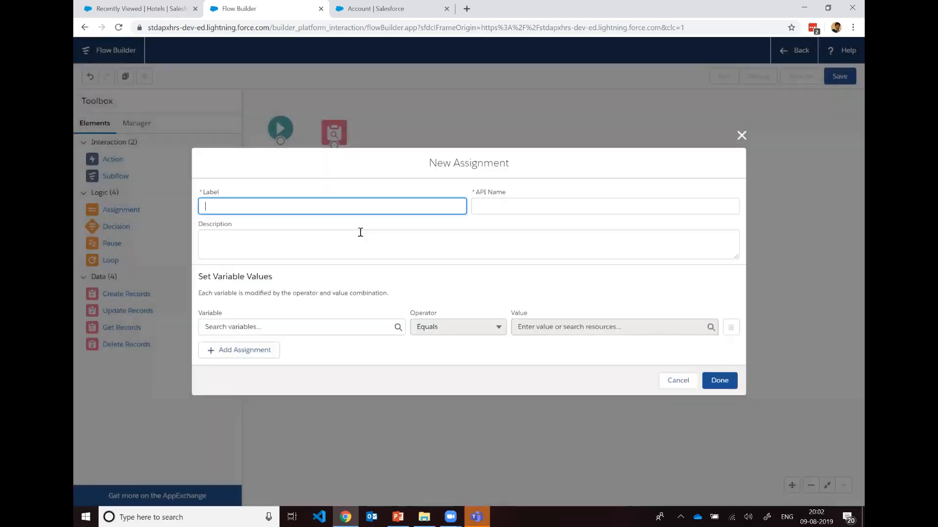
pyautogui.write('A')
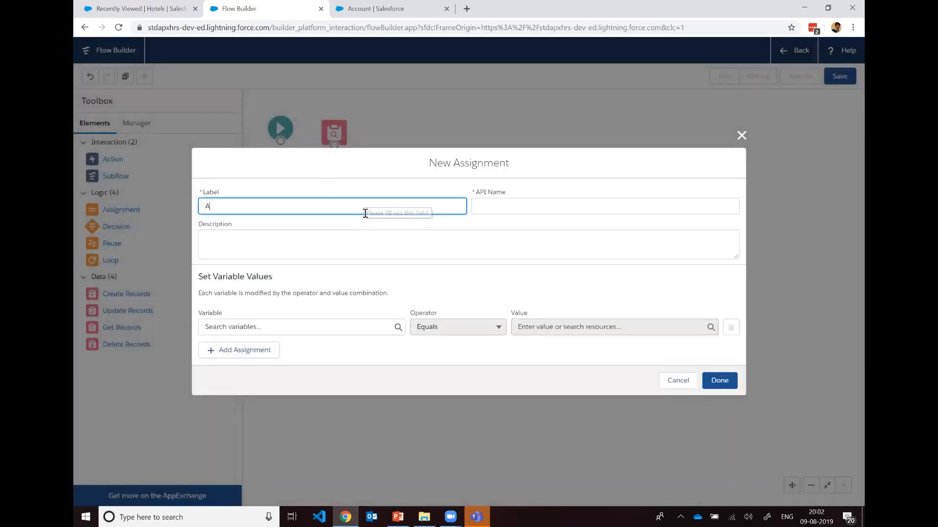
pyautogui.write('ssign Account Values')
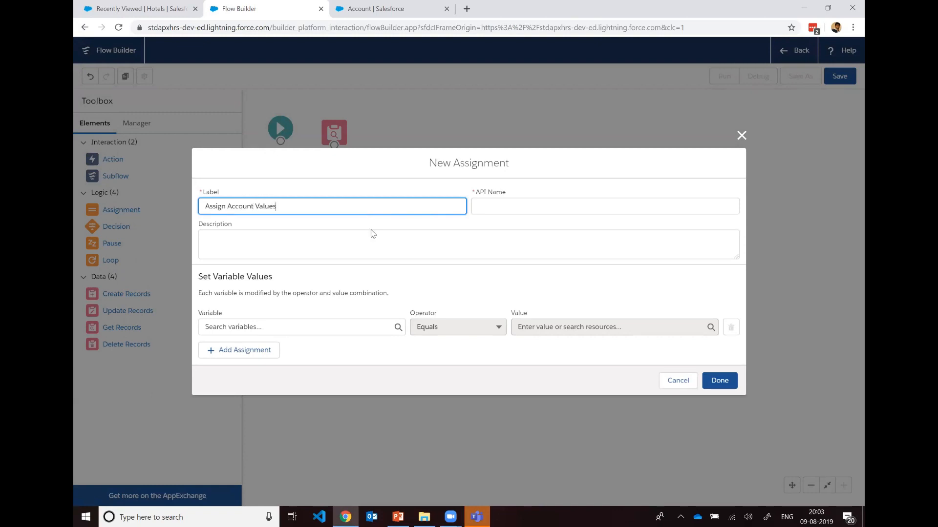
pyautogui.click(515, 212)
pyautogui.click(482, 237)
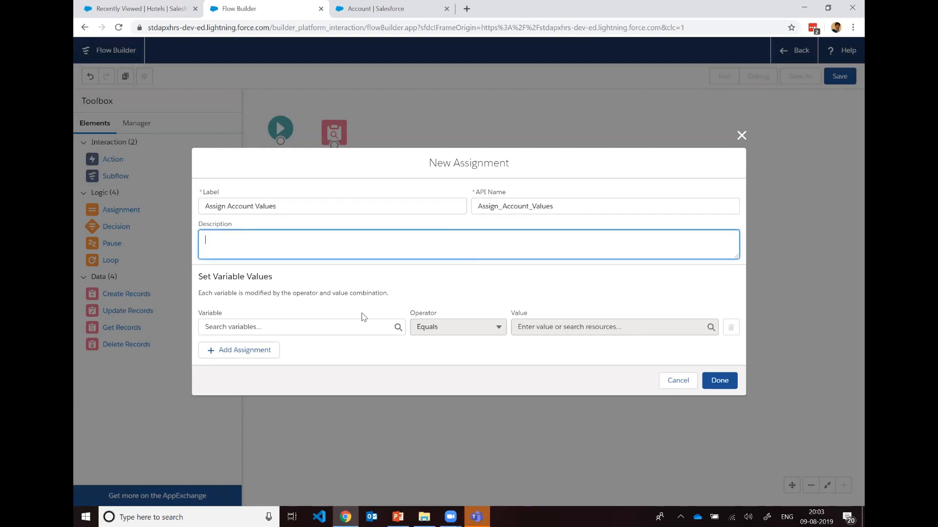
# Step: Set the first assignment so that varAccountToUpdate.Id equals varParentAccountId
pyautogui.click(358, 328)
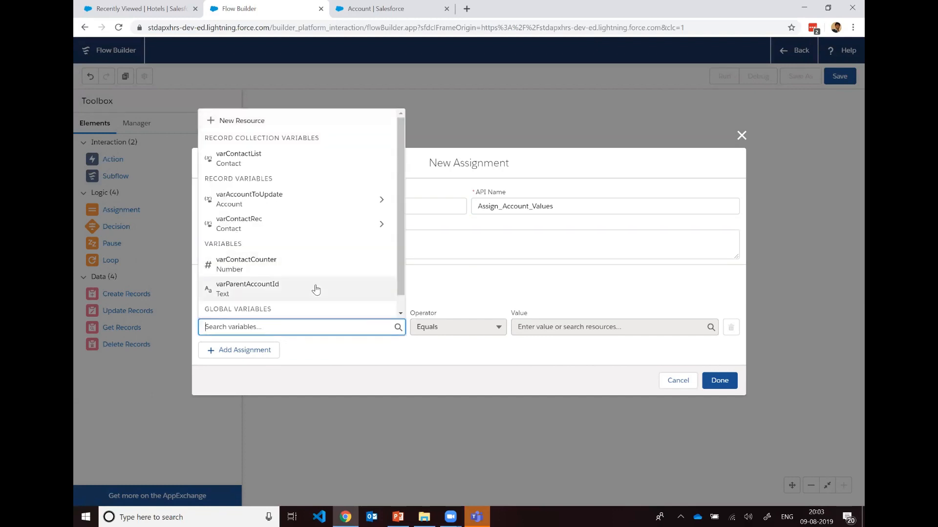
pyautogui.click(305, 203)
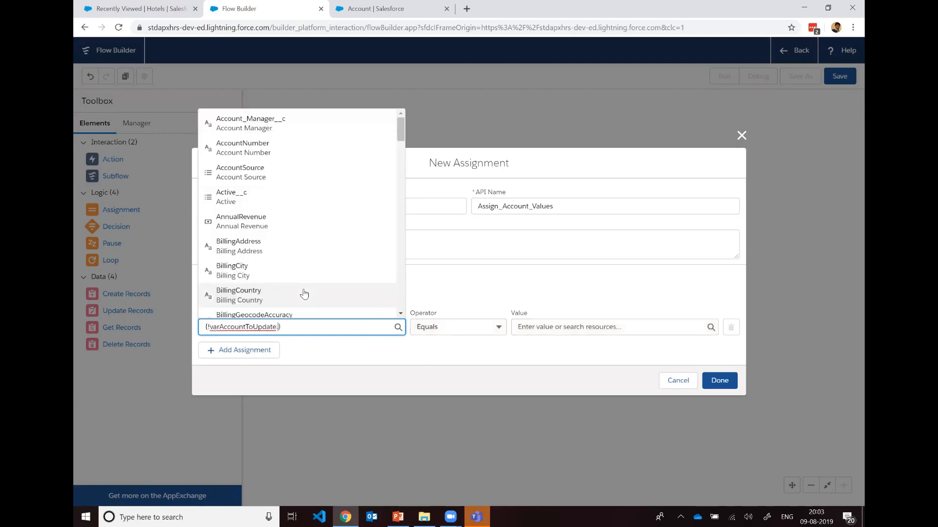
pyautogui.write('Id')
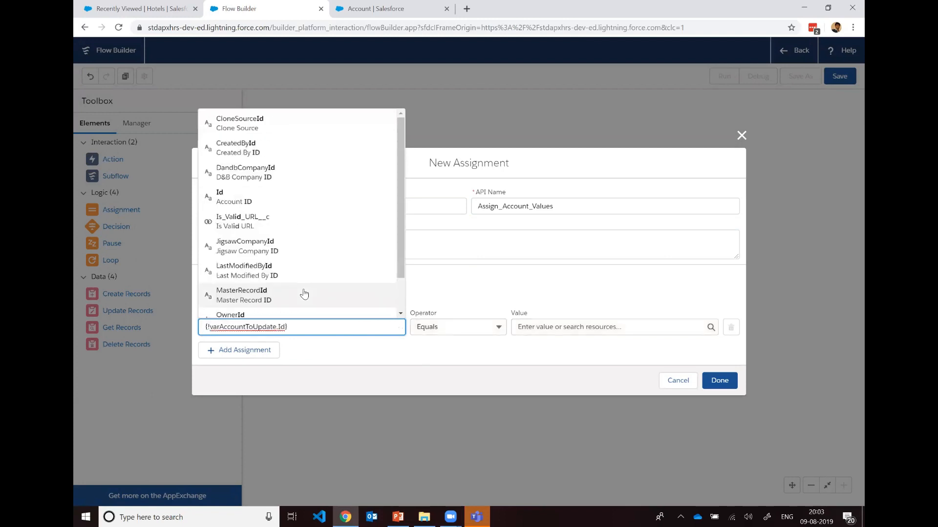
pyautogui.click(293, 197)
pyautogui.click(595, 326)
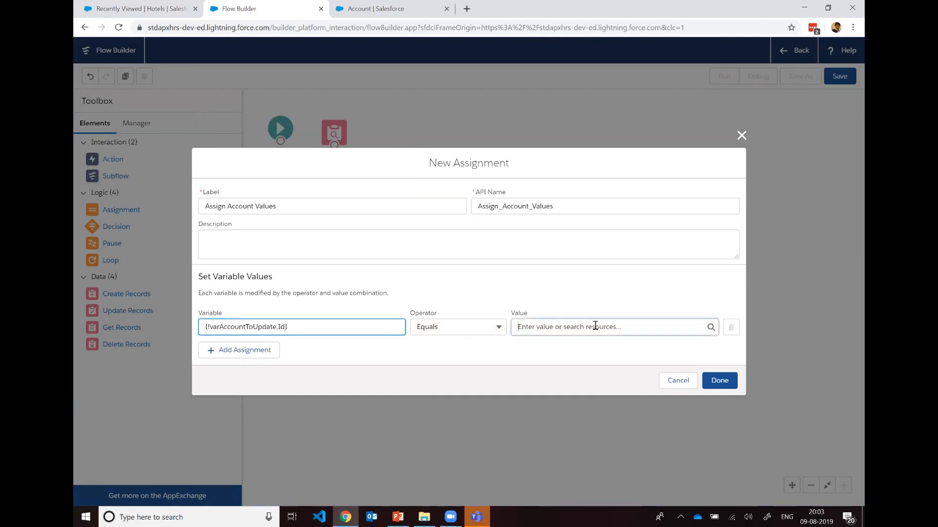
pyautogui.scroll(-3, 620, 205)
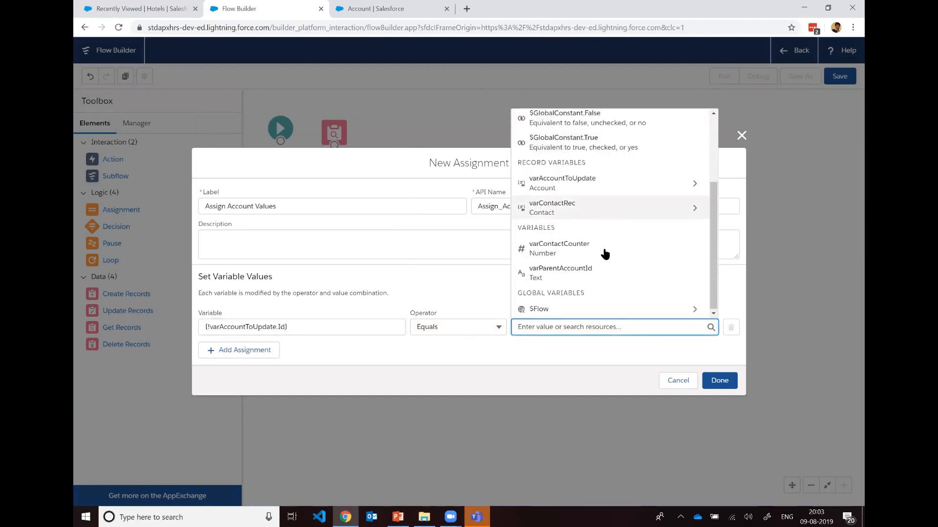
pyautogui.click(601, 270)
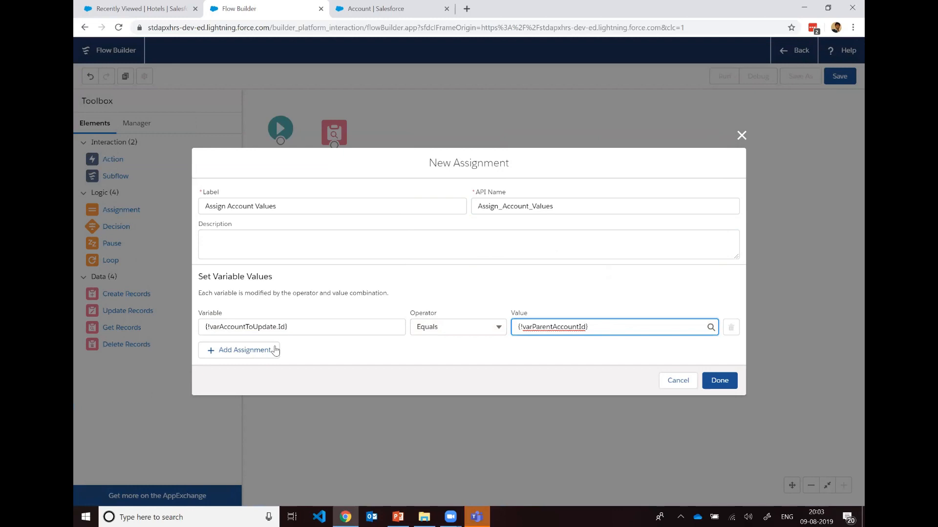
# Step: Add a second assignment row with the Contact_Count__c field of varAccountToUpdate as its variable
pyautogui.click(242, 353)
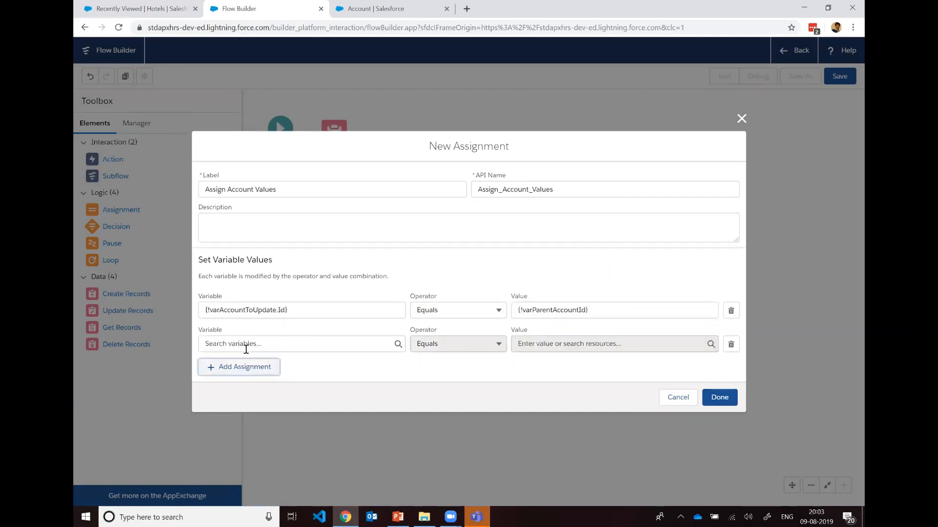
pyautogui.click(267, 342)
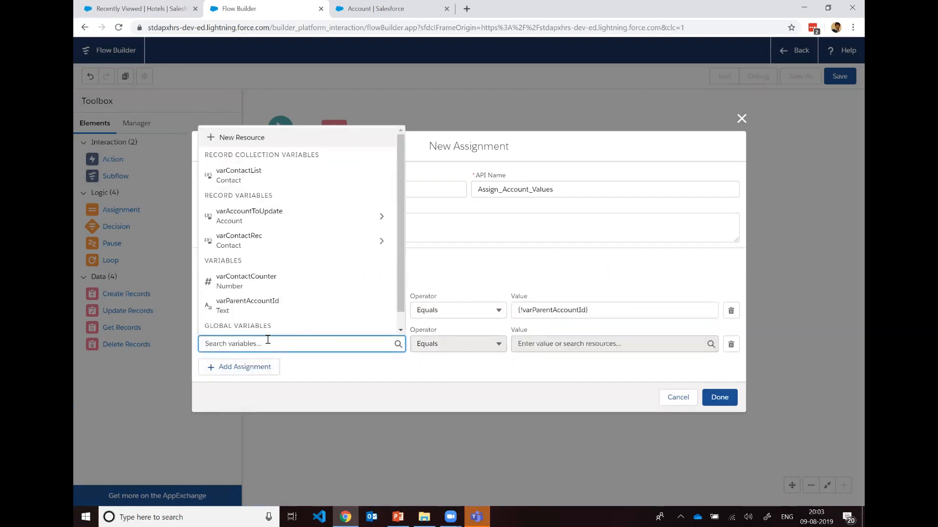
pyautogui.click(293, 221)
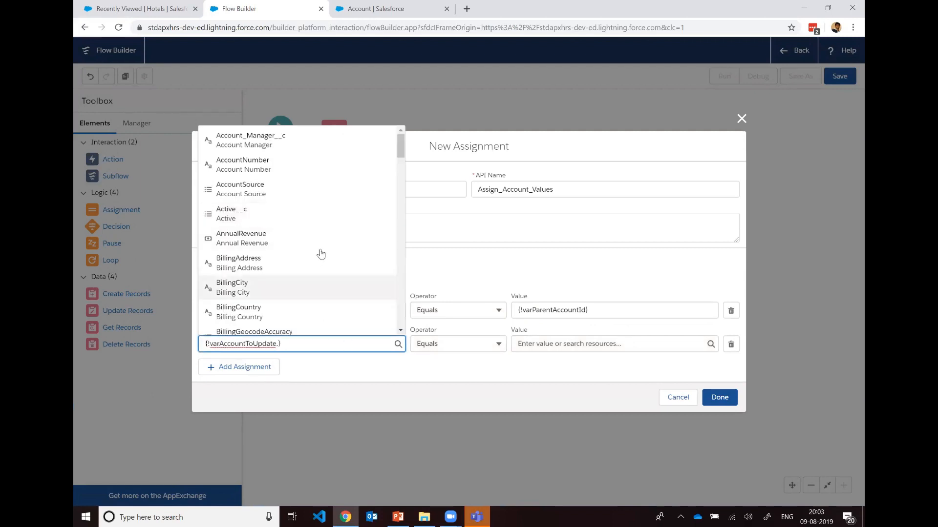
pyautogui.scroll(-3, 321, 253)
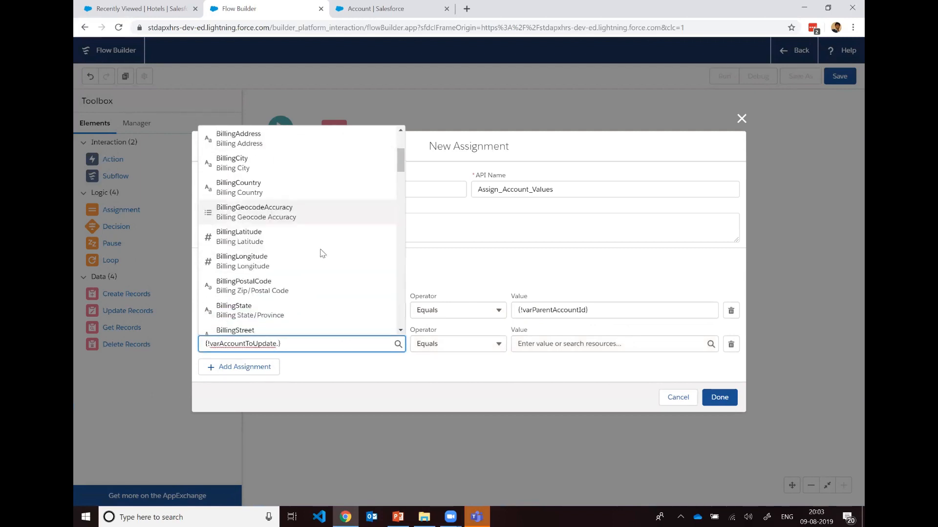
pyautogui.scroll(-3, 321, 254)
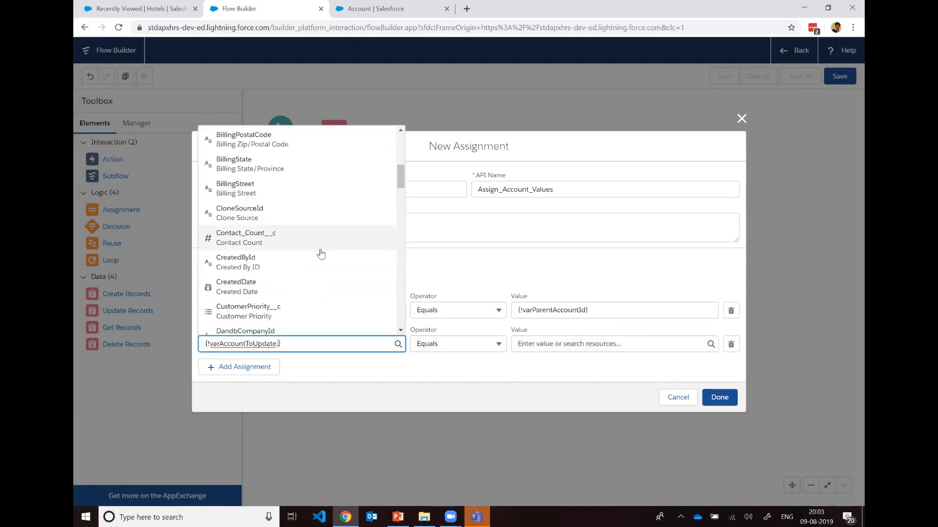
pyautogui.scroll(-6, 321, 254)
pyautogui.scroll(6, 321, 253)
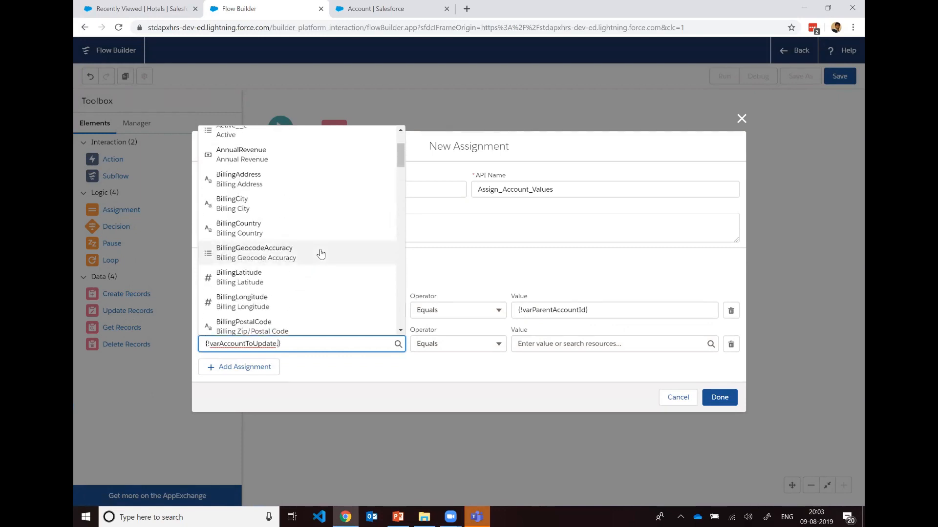
pyautogui.write('Co')
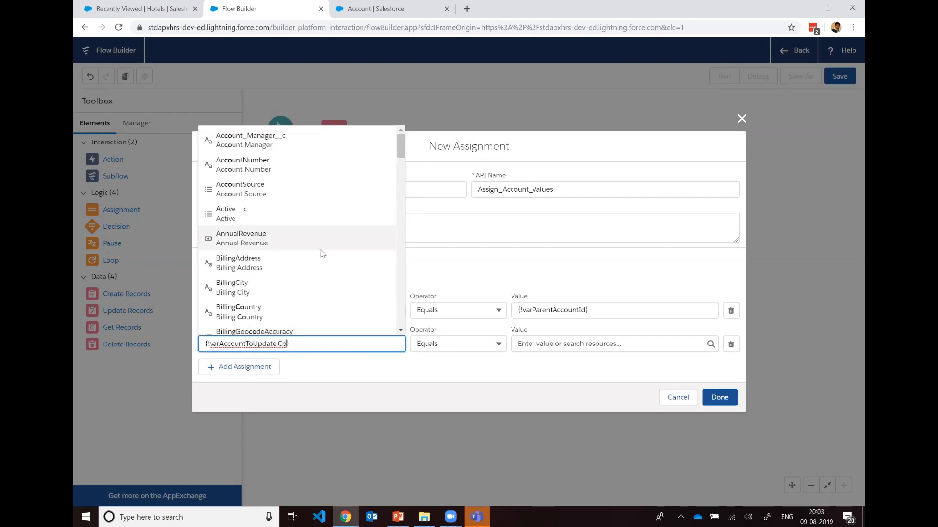
pyautogui.write('ntact_Count__c')
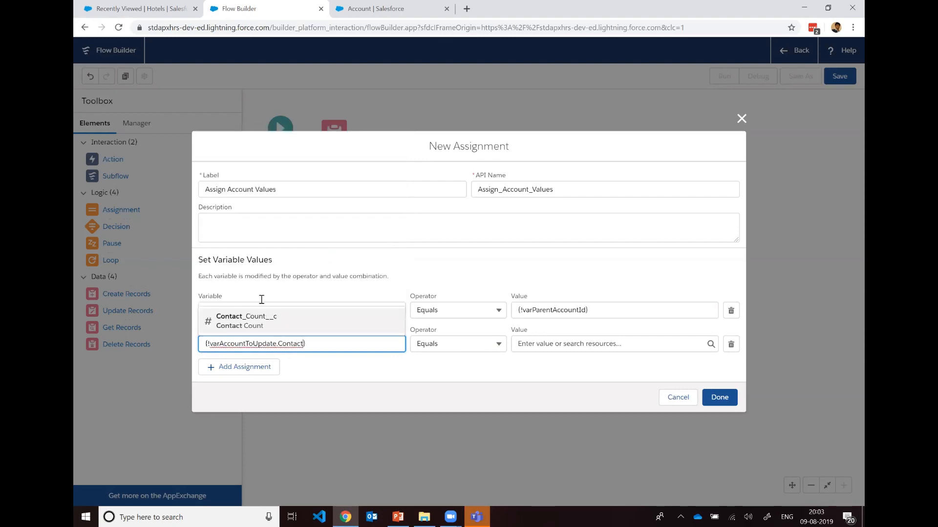
pyautogui.click(263, 320)
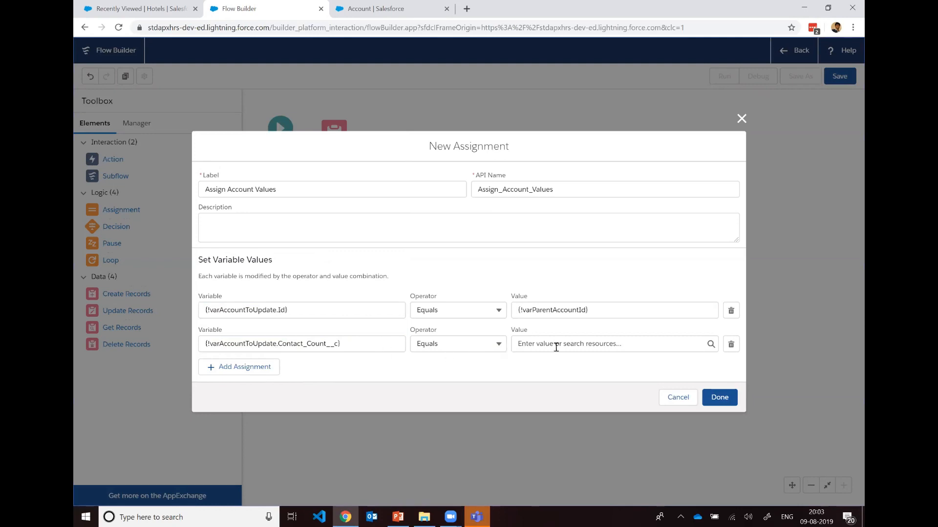
# Step: Make the Contact_Count__c row equal varContactCounter, and finish the assignment element
pyautogui.click(709, 345)
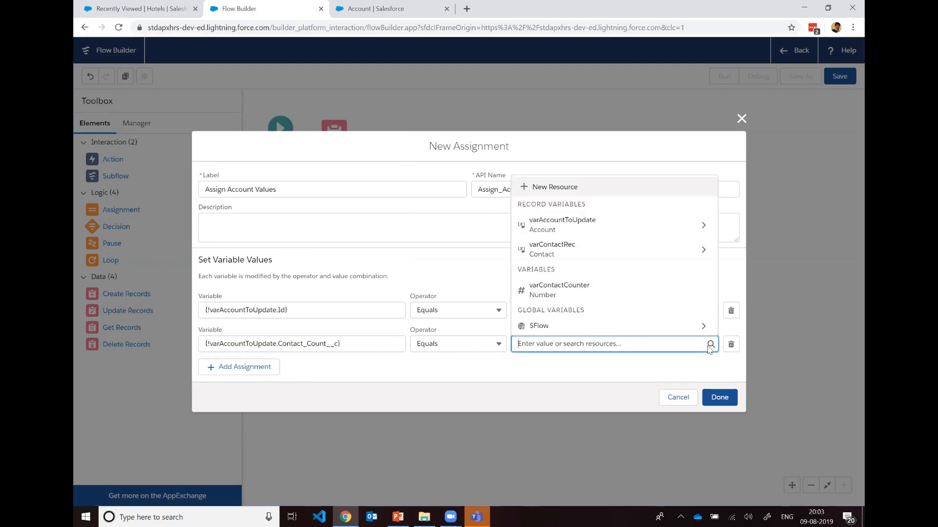
pyautogui.click(611, 299)
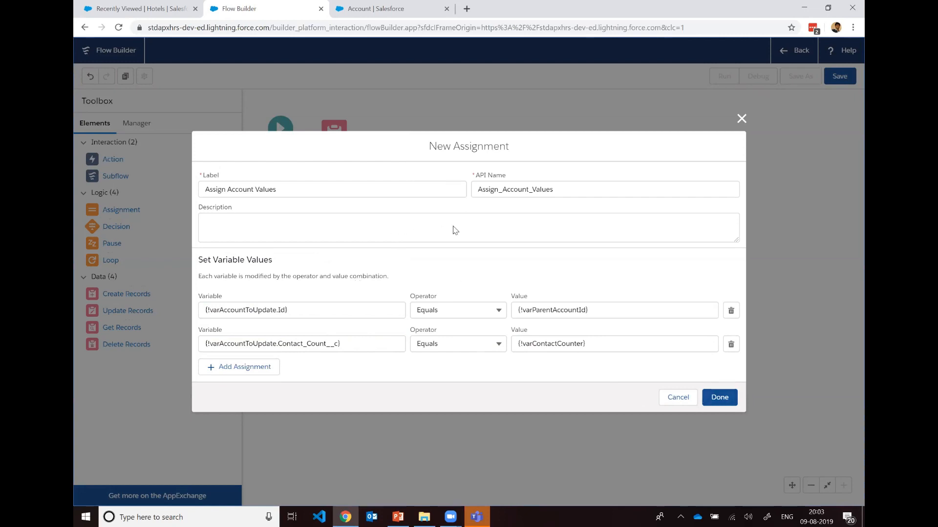
pyautogui.click(714, 402)
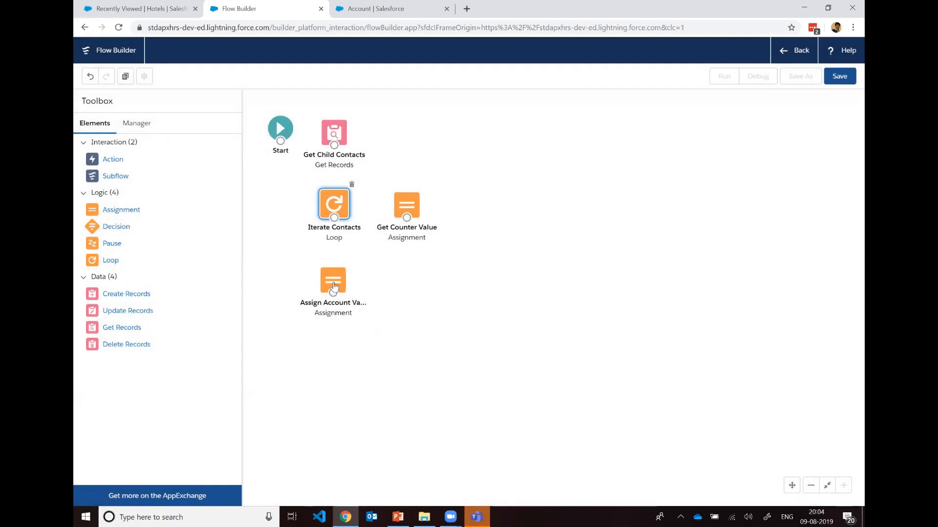
# Step: Add an Update Records element below Assign Account Values, labelled Update Account with the API name Update_Account
pyautogui.moveTo(130, 312); pyautogui.dragTo(322, 342)
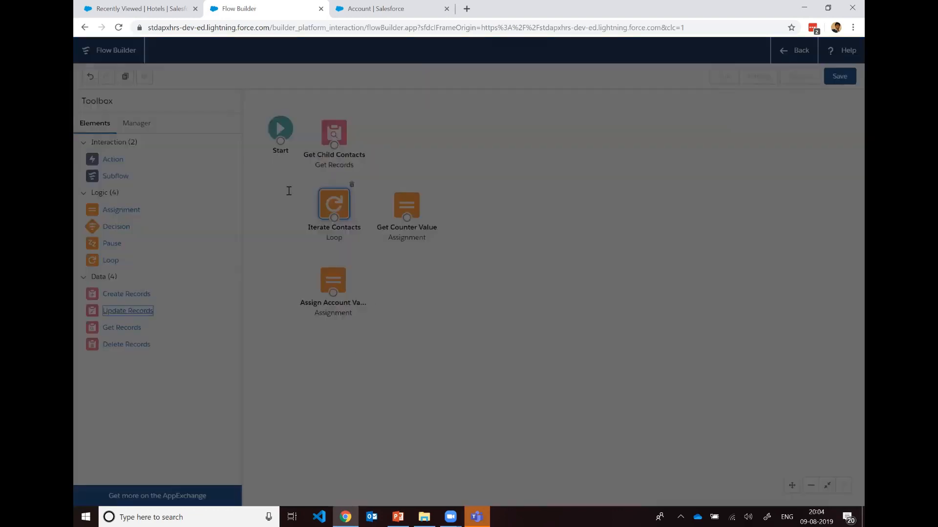
pyautogui.write('Update ')
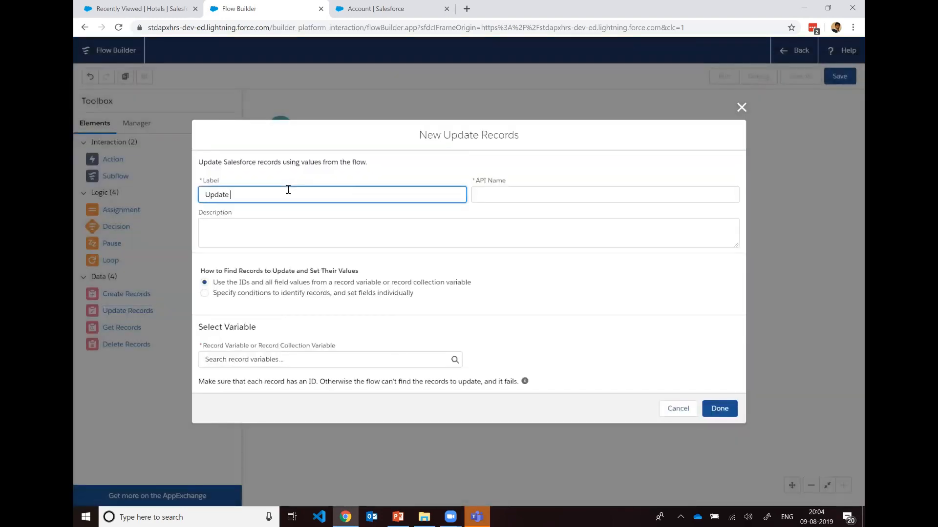
pyautogui.write('Account')
pyautogui.press('Tab')
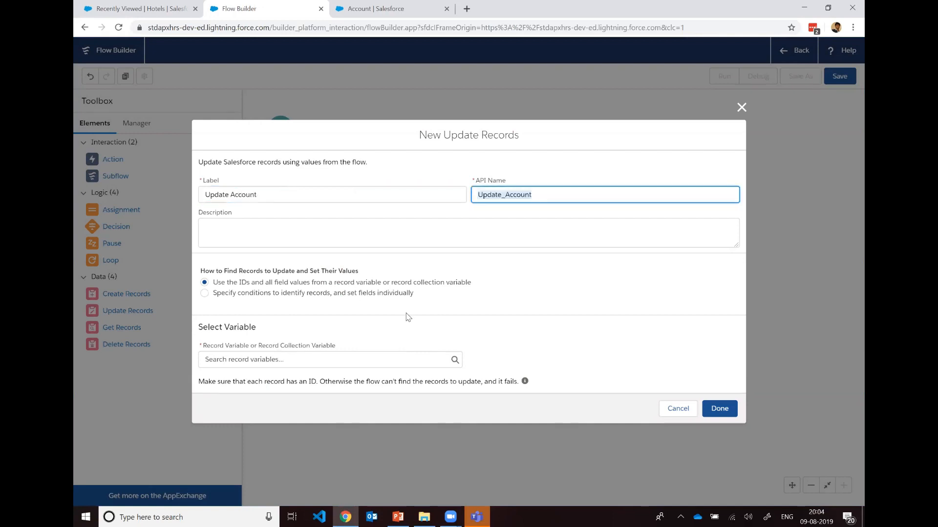
# Step: Change the label of the Update Records element to Update Contact Value on Account
pyautogui.doubleClick(243, 193)
pyautogui.write('C')
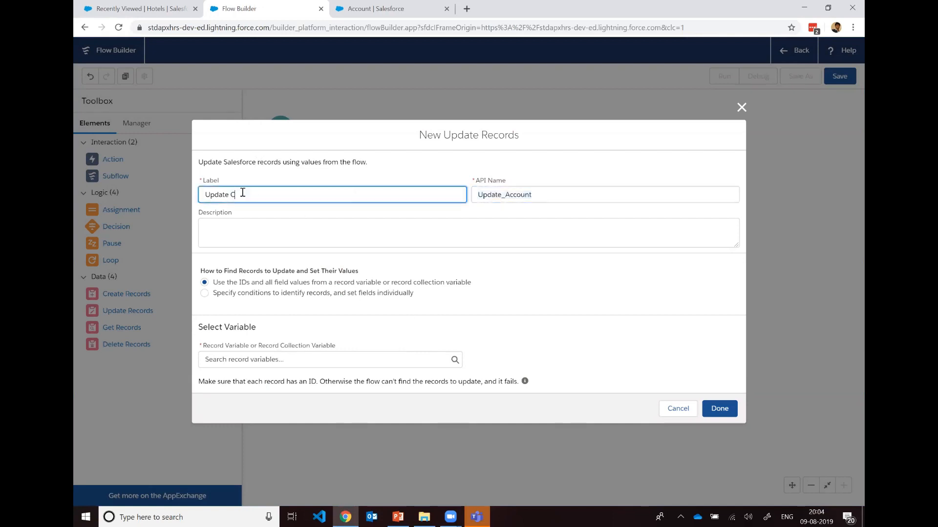
pyautogui.write('ontact Value on Account')
pyautogui.press('Tab')
pyautogui.click(221, 239)
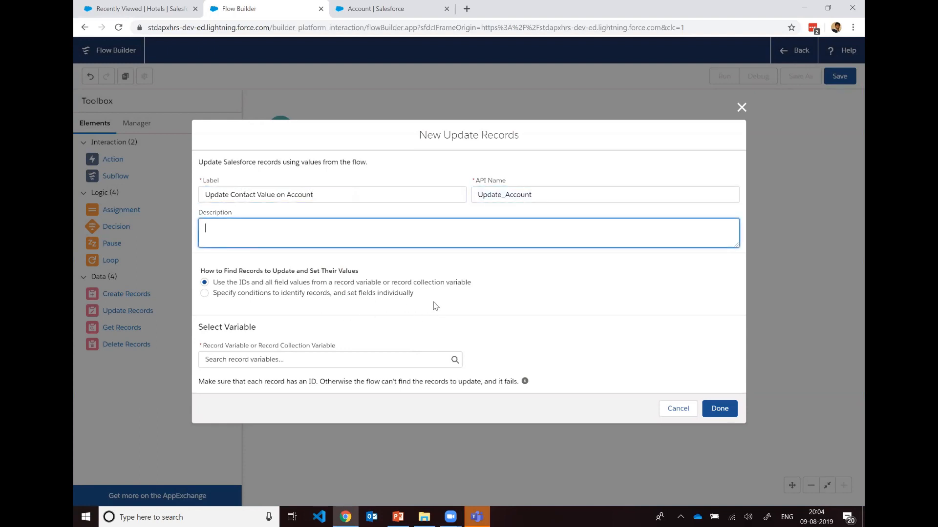
pyautogui.click(360, 362)
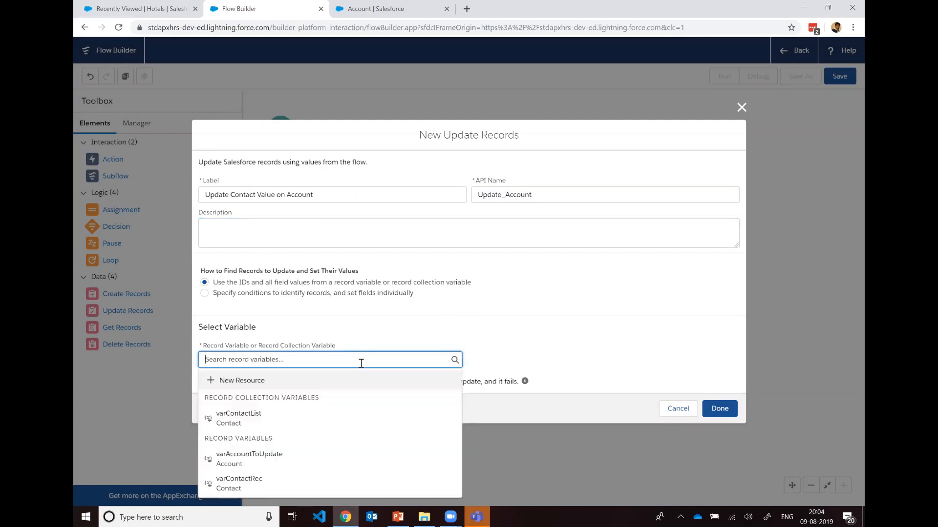
pyautogui.click(334, 456)
pyautogui.click(610, 320)
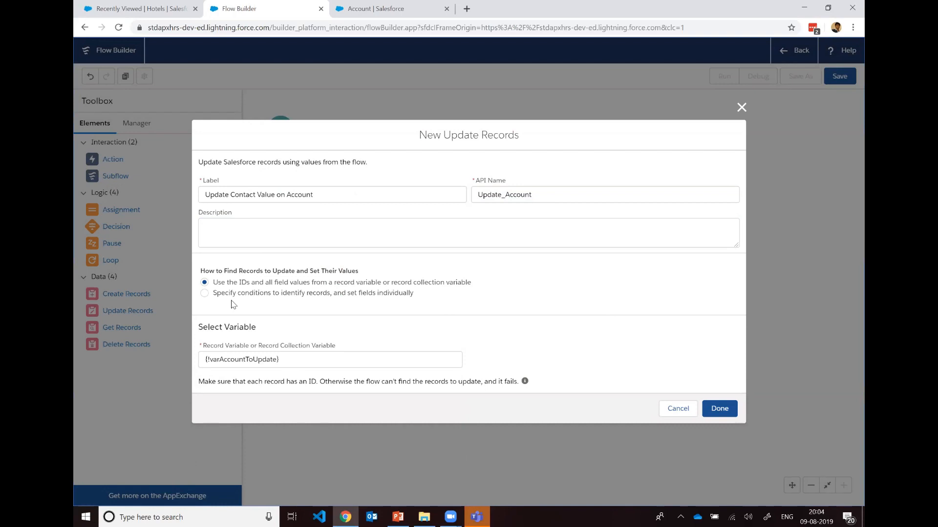
pyautogui.click(205, 294)
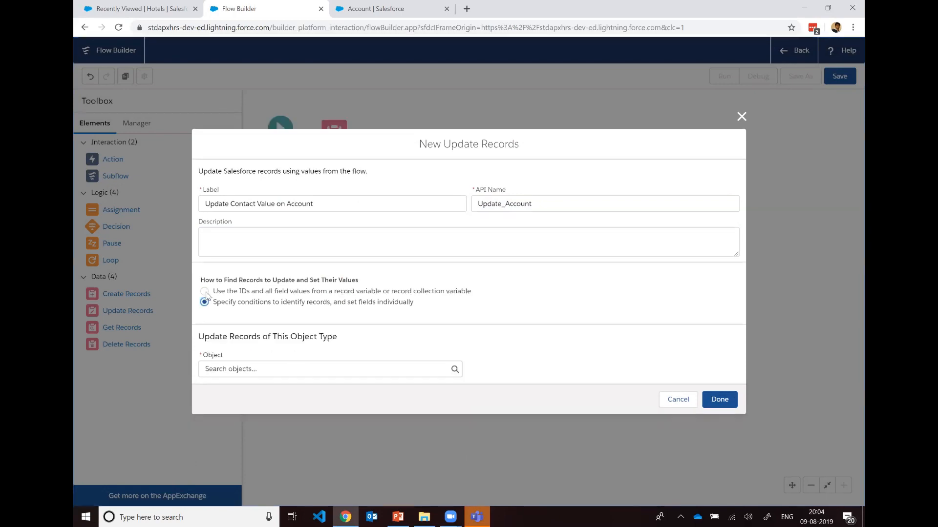
pyautogui.click(205, 291)
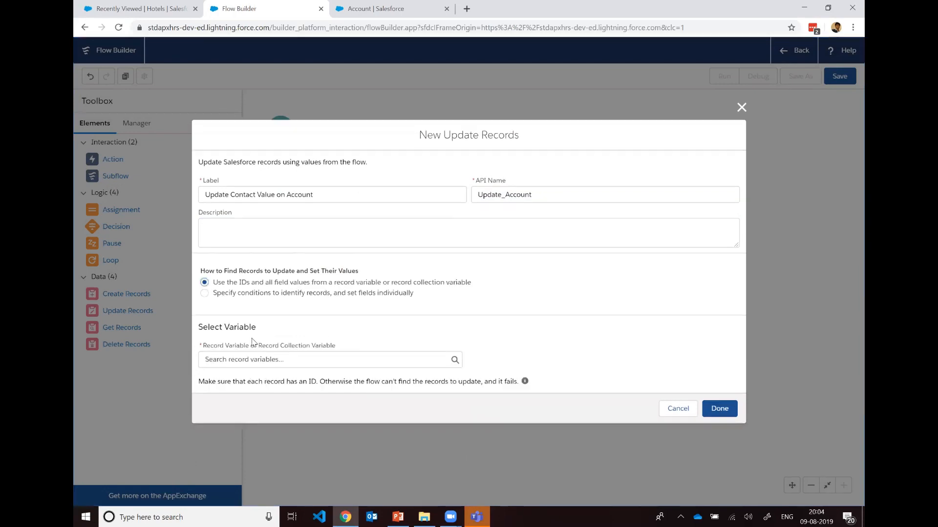
# Step: Choose varAccountToUpdate as the record variable of the Update Records element, and finish the element
pyautogui.click(336, 360)
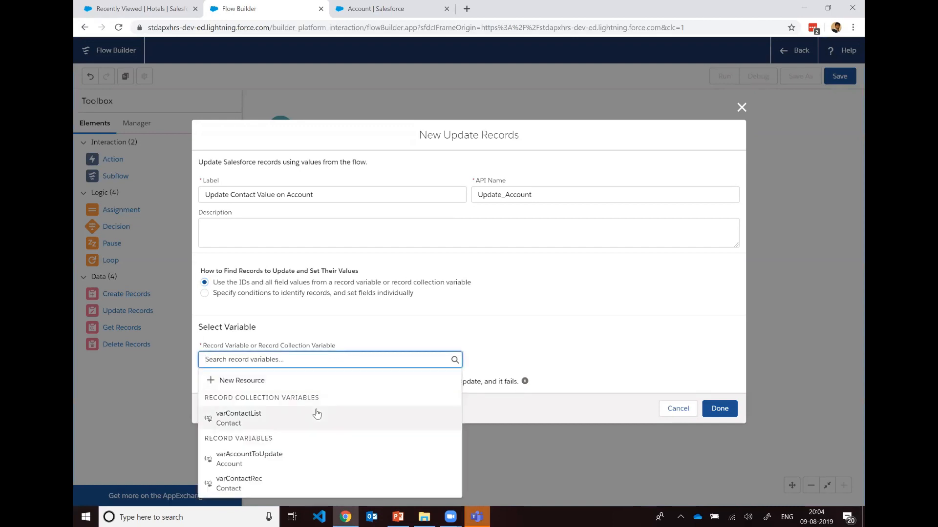
pyautogui.click(306, 461)
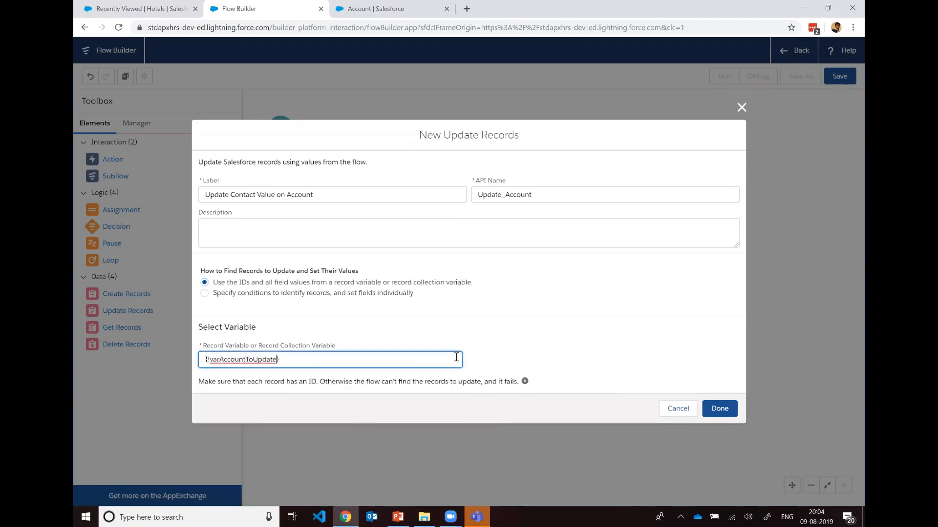
pyautogui.click(588, 331)
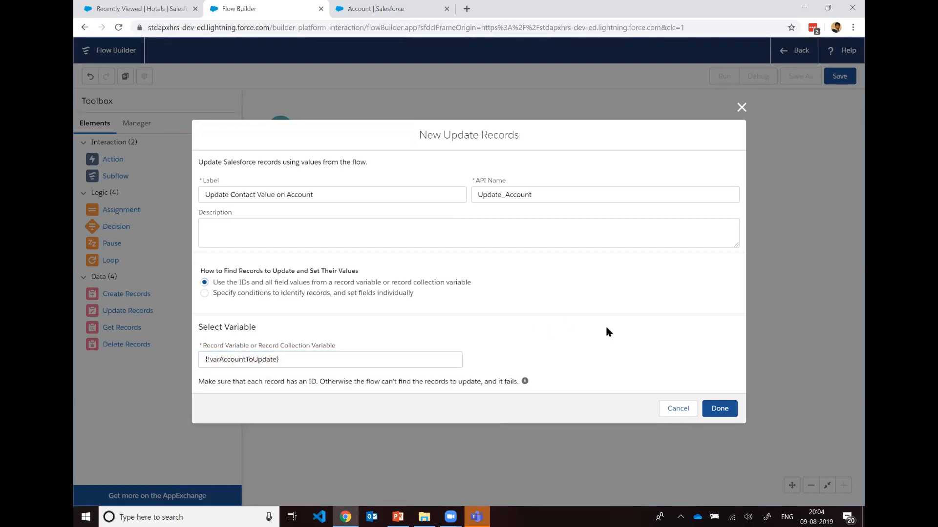
pyautogui.click(715, 408)
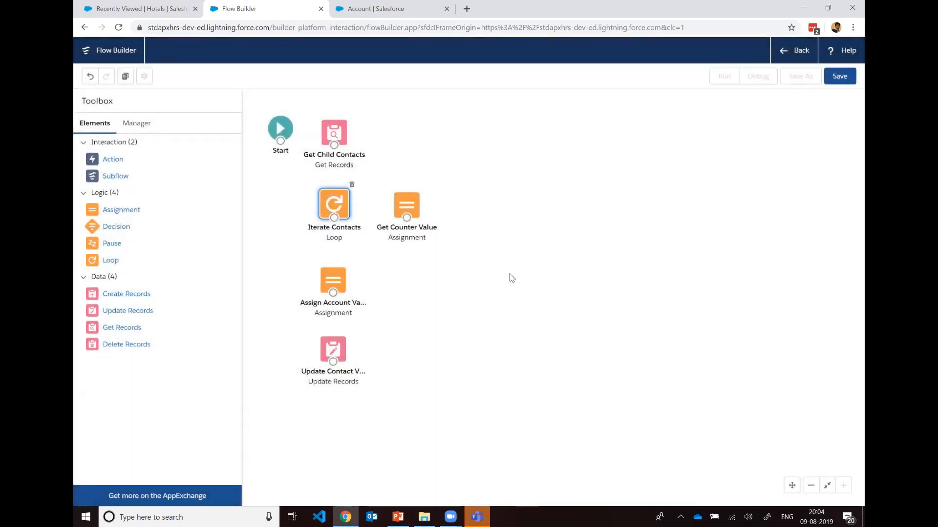
# Step: Connect Start to Get Child Contacts and Get Child Contacts to Iterate Contacts, shifting Get Counter Value slightly away from the loop
pyautogui.moveTo(410, 212); pyautogui.dragTo(404, 211)
pyautogui.moveTo(280, 142); pyautogui.dragTo(334, 205)
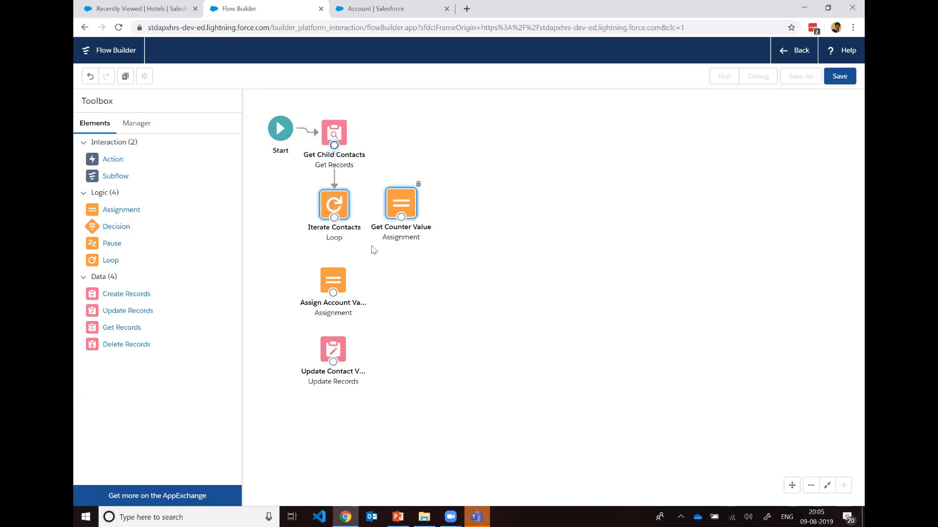
pyautogui.moveTo(411, 211); pyautogui.dragTo(420, 213)
# Step: Connect the Iterate Contacts loop to Get Counter Value for each item in the collection
pyautogui.moveTo(337, 220); pyautogui.dragTo(412, 227)
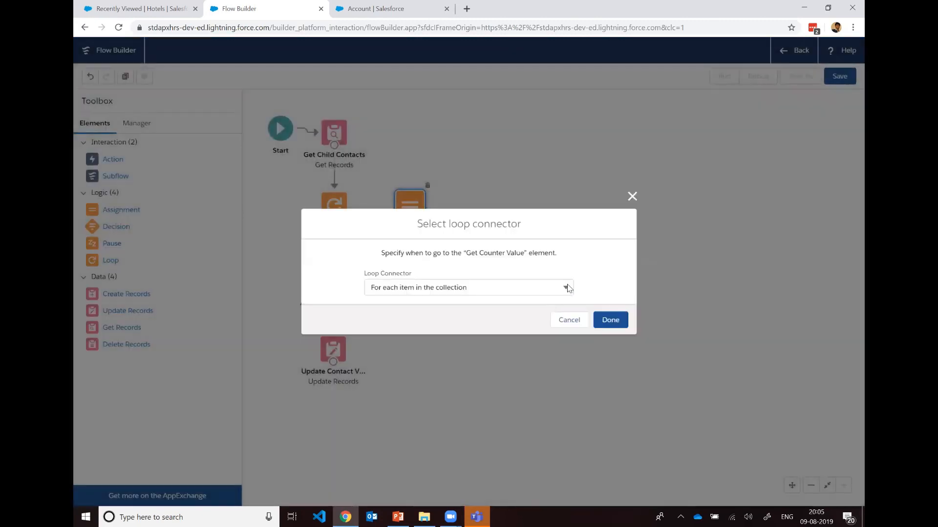
pyautogui.click(567, 288)
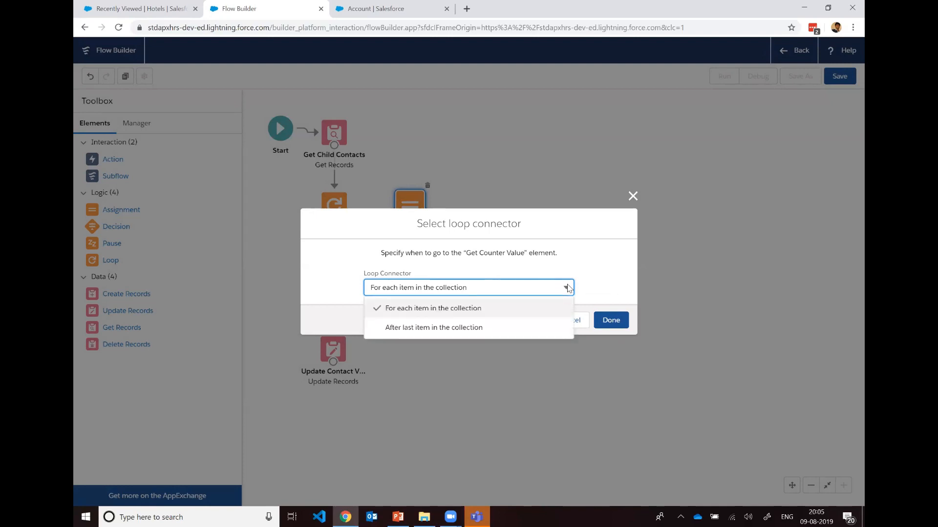
pyautogui.click(604, 277)
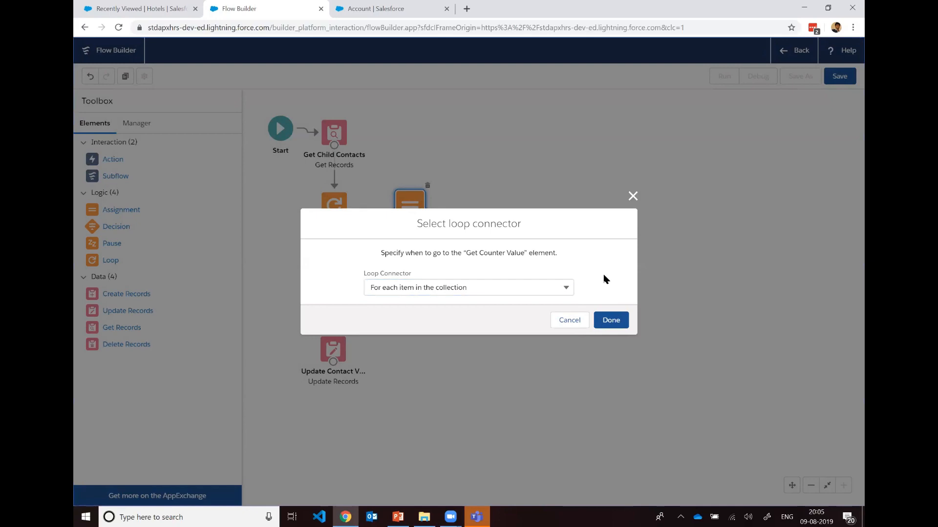
pyautogui.click(607, 321)
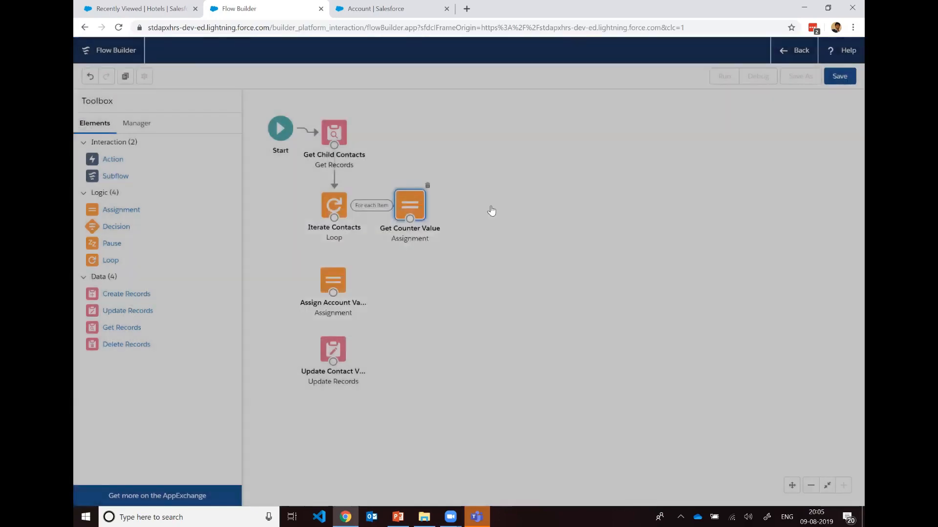
# Step: Connect Iterate Contacts to Assign Account Values for after the last item, spacing the surrounding elements further apart
pyautogui.moveTo(412, 210); pyautogui.dragTo(491, 211)
pyautogui.moveTo(334, 219); pyautogui.dragTo(362, 311)
pyautogui.moveTo(340, 354); pyautogui.dragTo(357, 388)
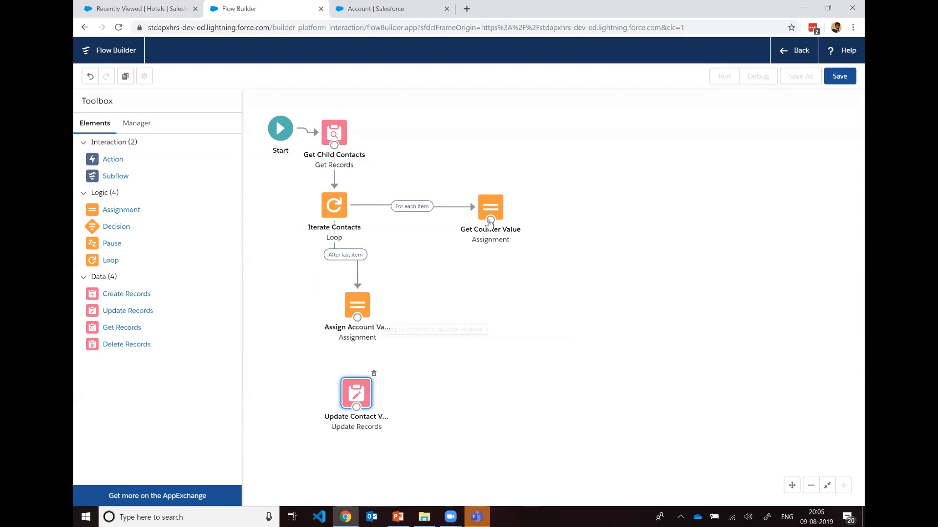
# Step: Connect Get Counter Value back to Iterate Contacts, and Assign Account Values to the Update Contact Value on Account element
pyautogui.moveTo(491, 220); pyautogui.dragTo(333, 218)
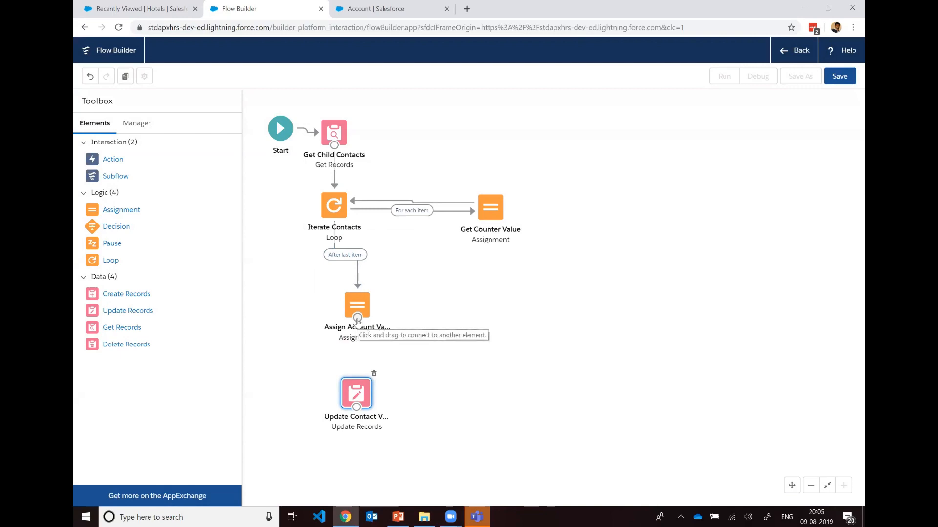
pyautogui.moveTo(357, 321); pyautogui.dragTo(358, 409)
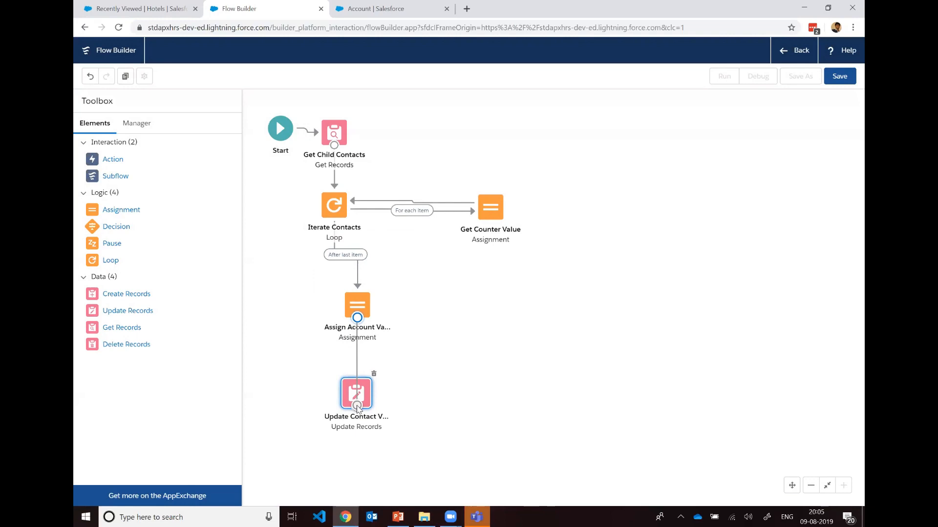
pyautogui.moveTo(358, 409); pyautogui.dragTo(350, 395)
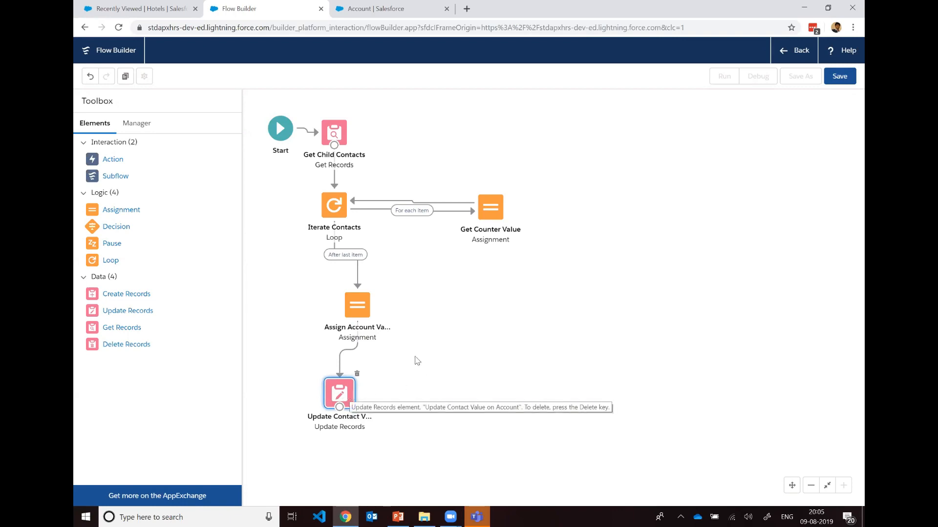
pyautogui.click(482, 327)
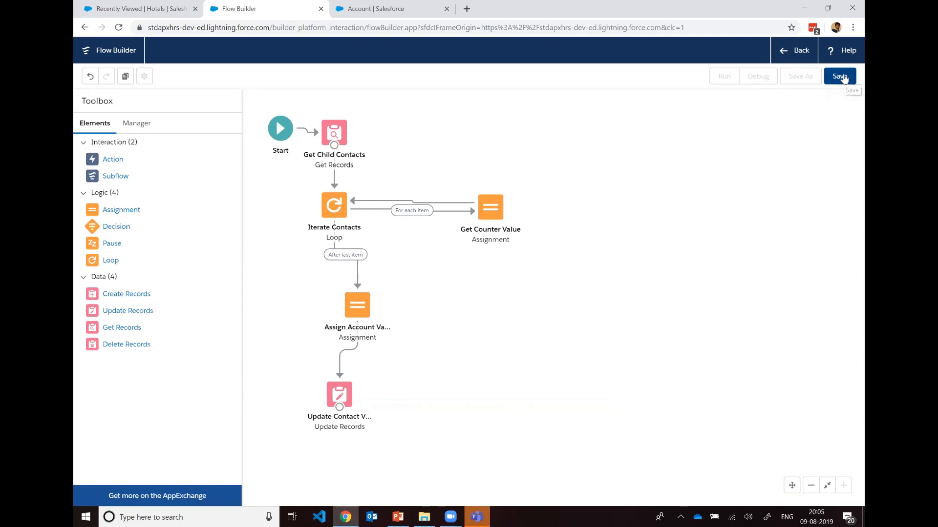
# Step: Save the flow as Update Contact on Account, with API name Update_Contact_on_Account and type Autolaunched Flow
pyautogui.click(840, 77)
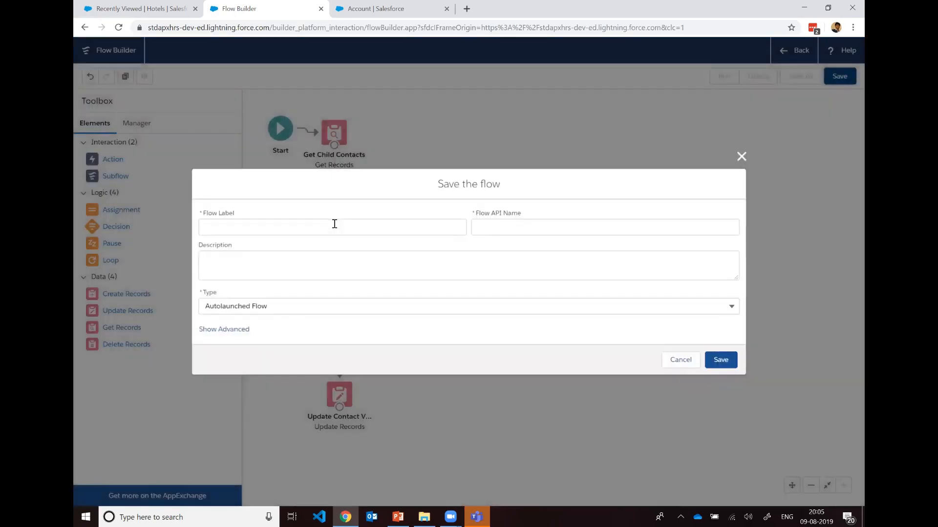
pyautogui.click(334, 224)
pyautogui.write('Update Contact on Account')
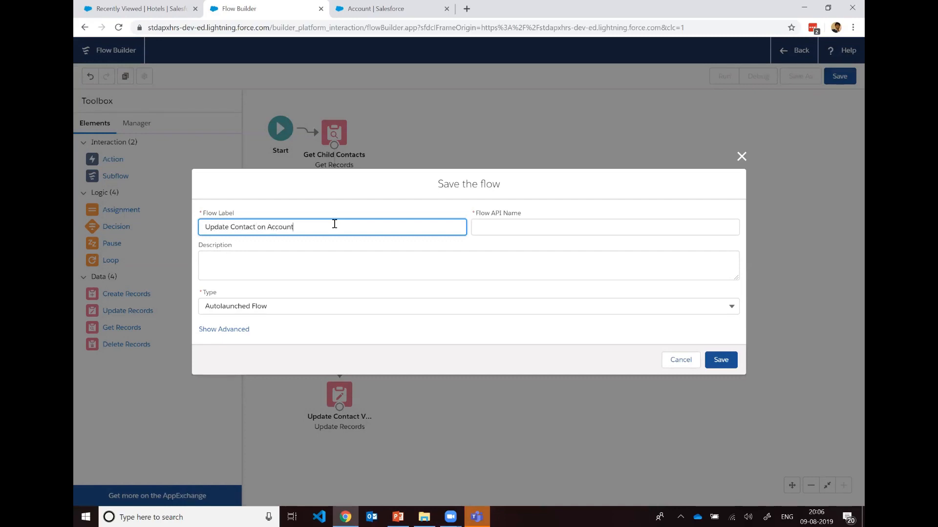
pyautogui.press('Tab')
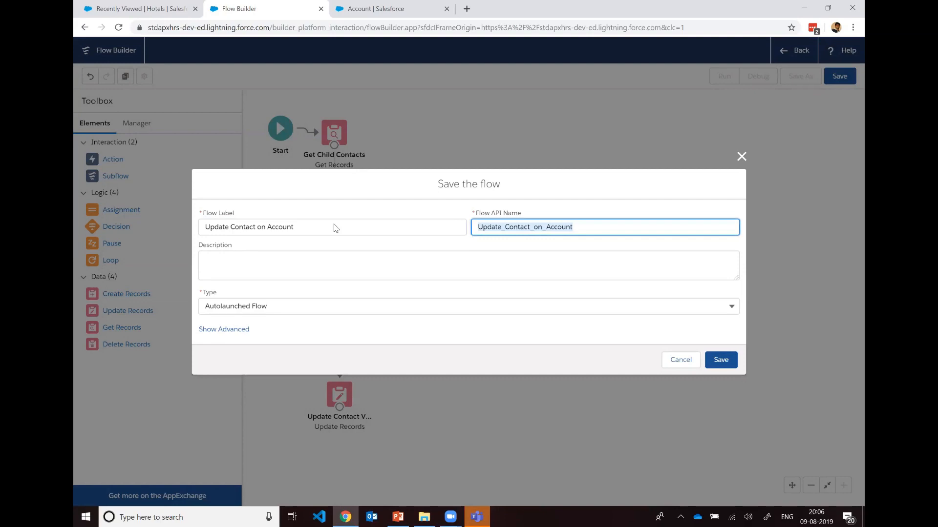
pyautogui.click(374, 259)
pyautogui.click(471, 328)
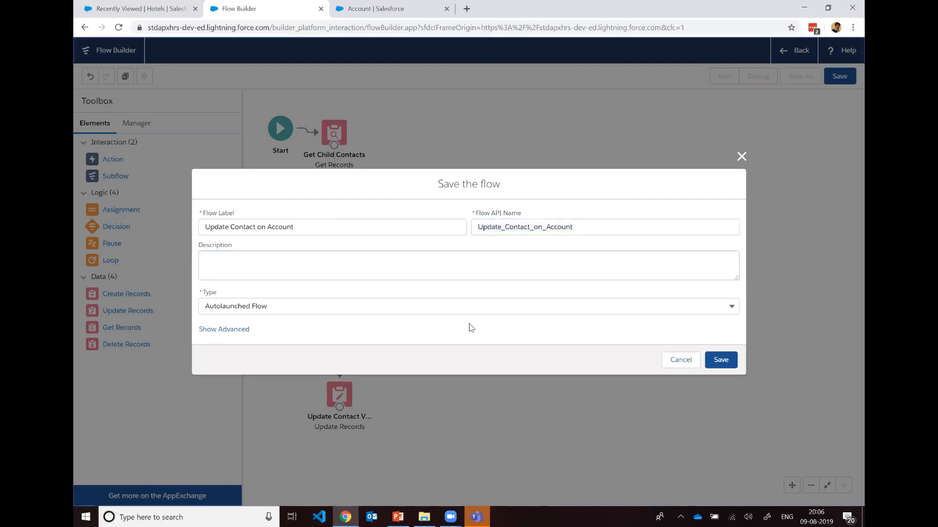
pyautogui.click(716, 359)
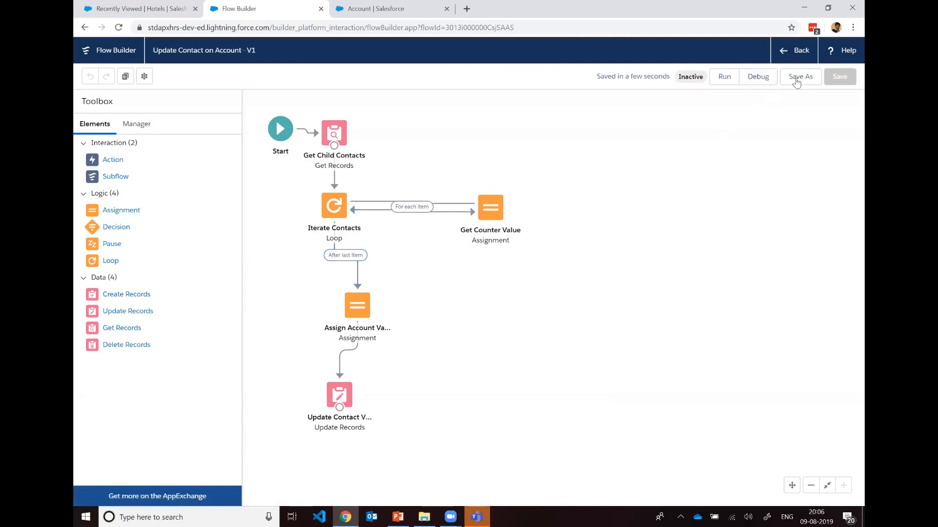
# Step: Return to Setup, open Update Contact on Account from the All Flows view, and activate its version 1
pyautogui.click(798, 52)
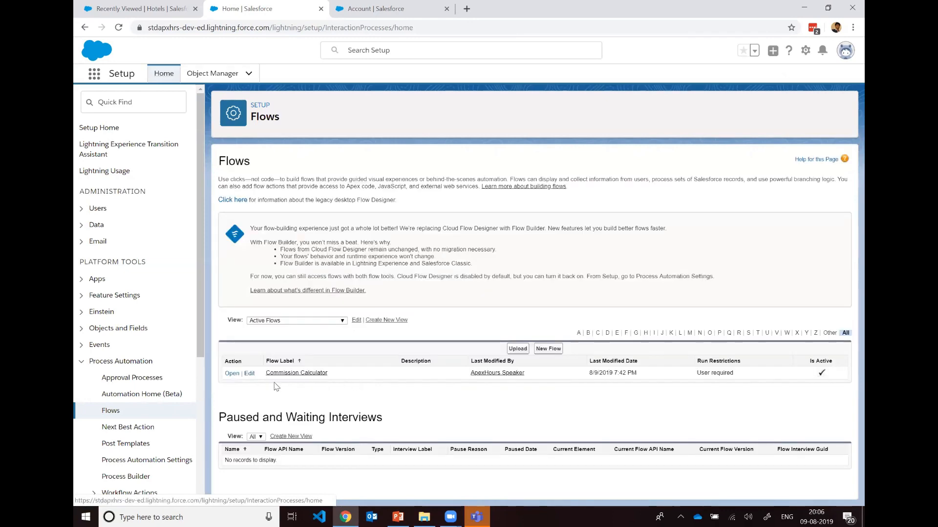
pyautogui.click(301, 323)
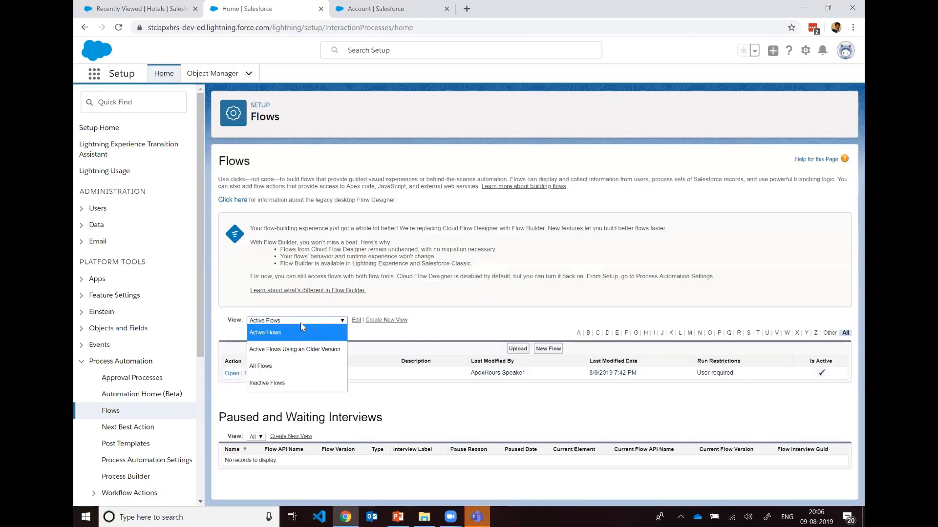
pyautogui.click(291, 367)
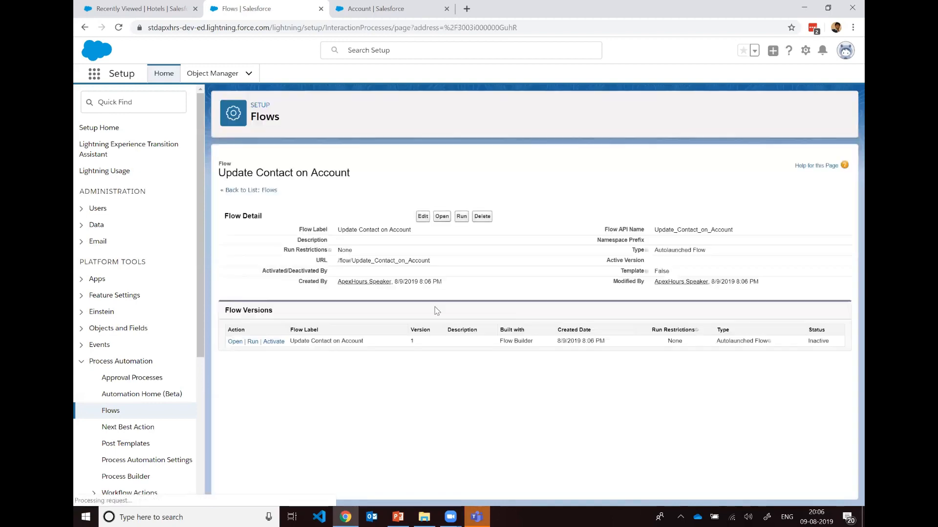
pyautogui.click(278, 345)
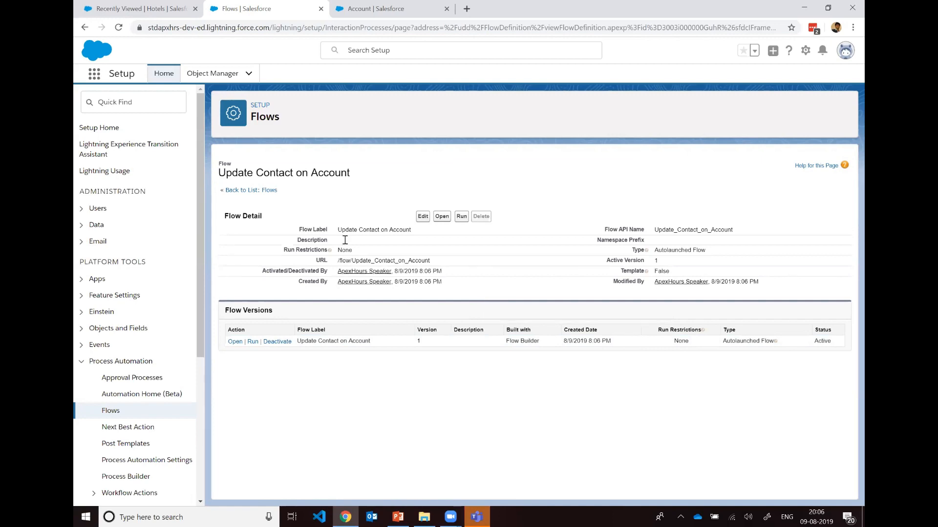
# Step: Search Setup for Process and open Process Builder in a separate browser tab
pyautogui.click(136, 109)
pyautogui.write('Process')
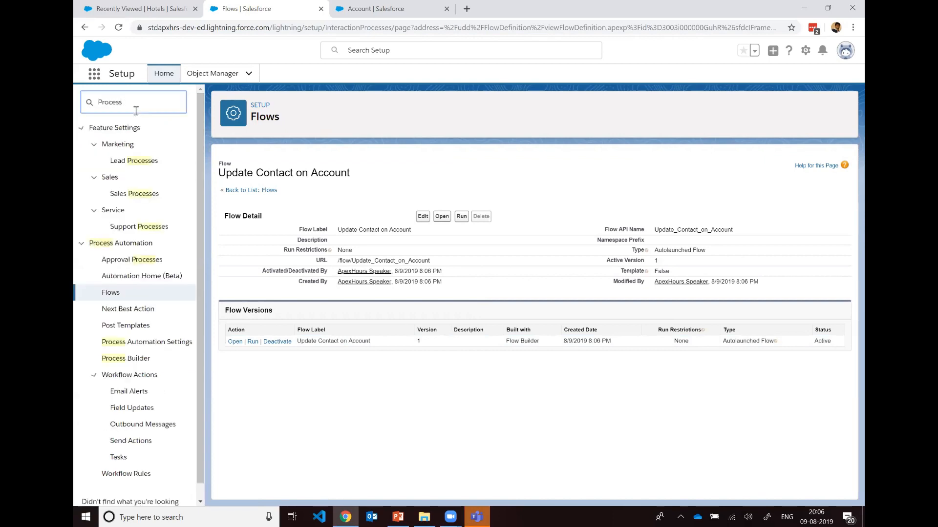
pyautogui.rightClick(132, 366)
pyautogui.click(144, 365)
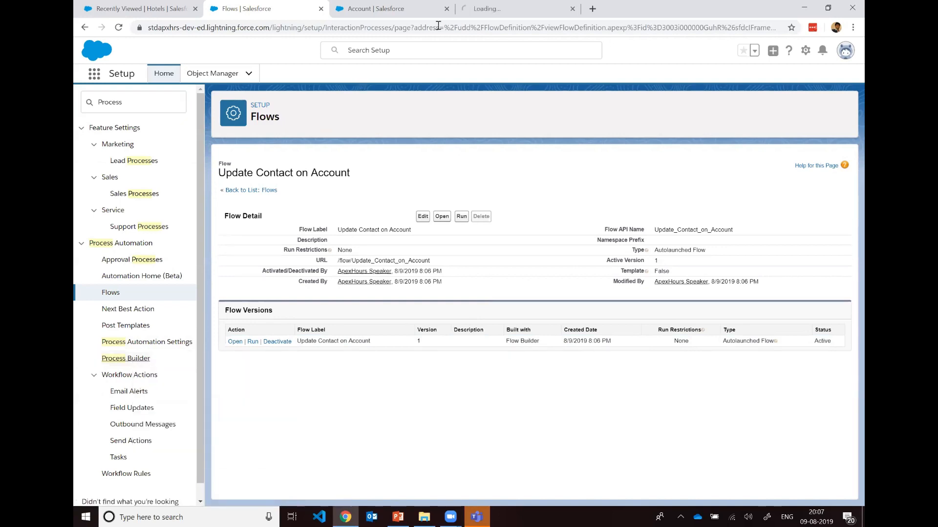
pyautogui.click(467, 10)
pyautogui.moveTo(344, 5); pyautogui.dragTo(231, 4)
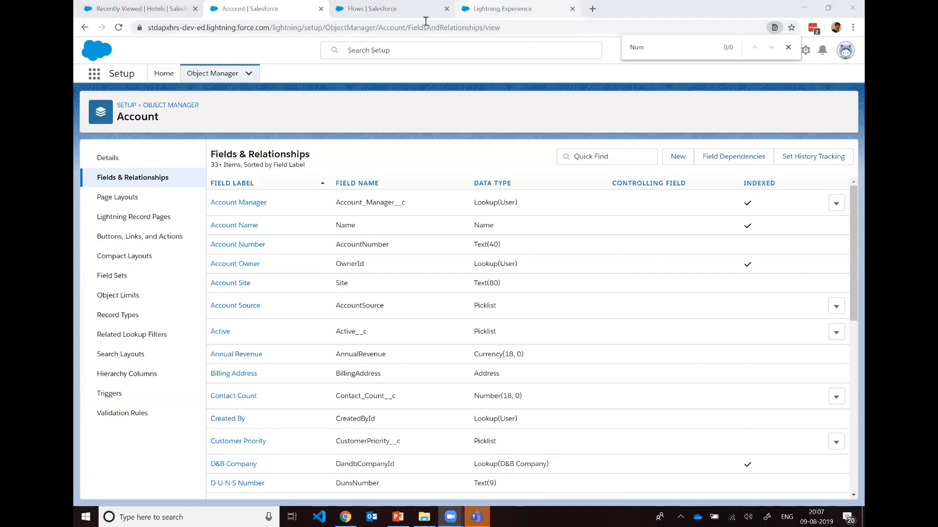
pyautogui.click(491, 9)
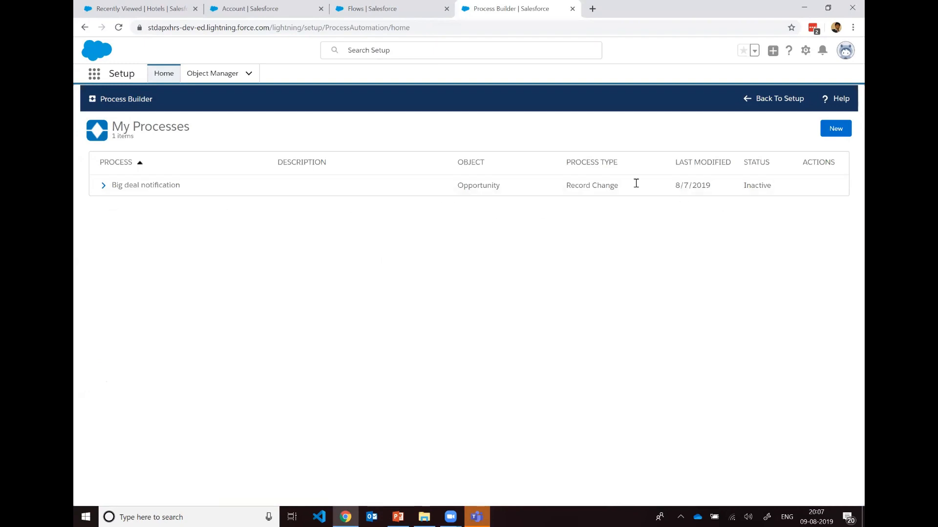
# Step: Create a process named Invoke Contact Counter Flow, with API name Invoke_Contact_Counter_Flow, that starts when a record changes
pyautogui.click(835, 131)
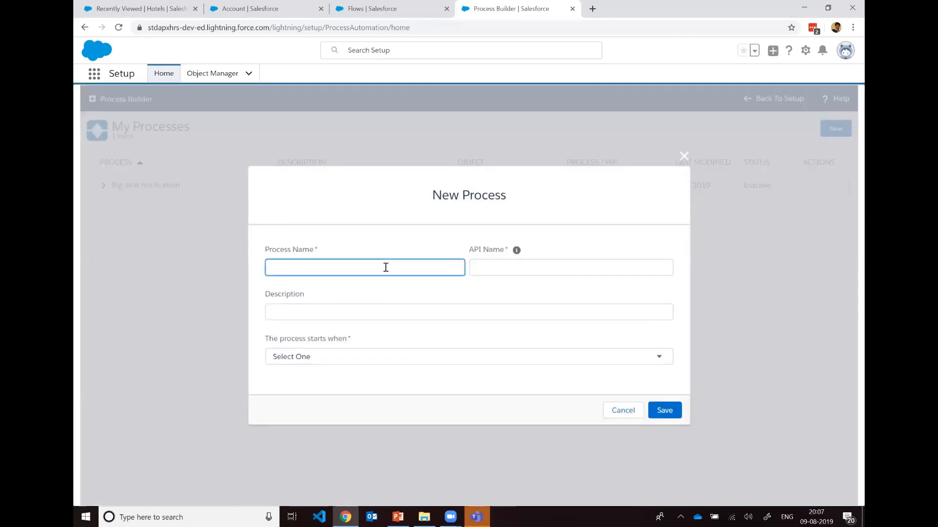
pyautogui.write('Invoked')
pyautogui.press('BackSpace')
pyautogui.write('Contact Counter Flow')
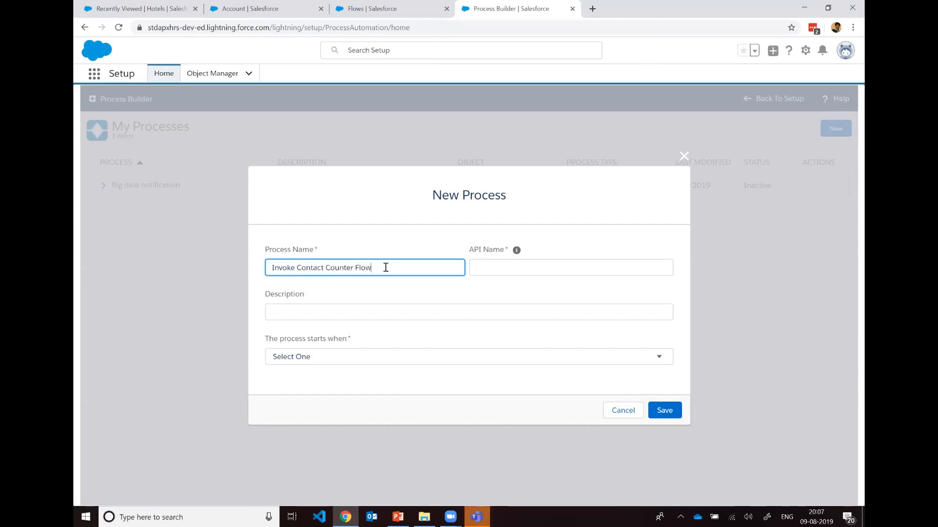
pyautogui.press('Tab')
pyautogui.press('Tab')
pyautogui.press('Tab')
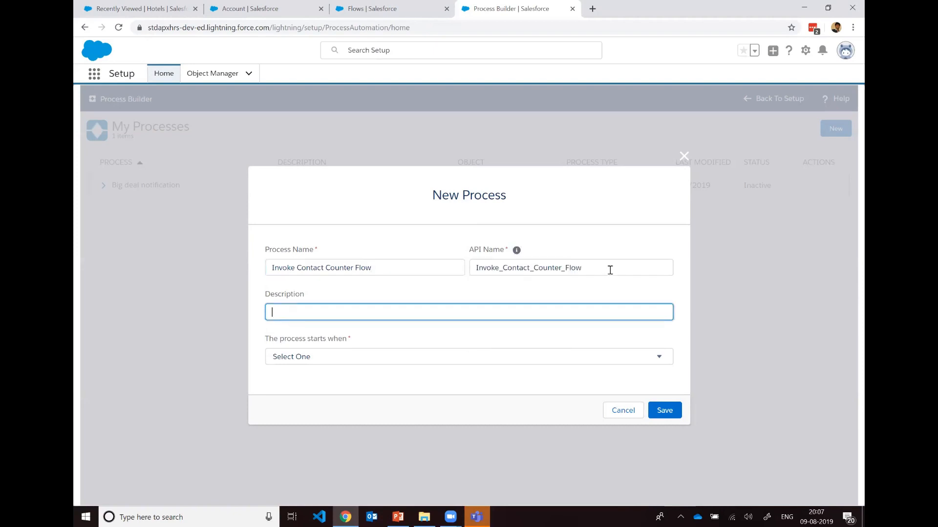
pyautogui.click(528, 360)
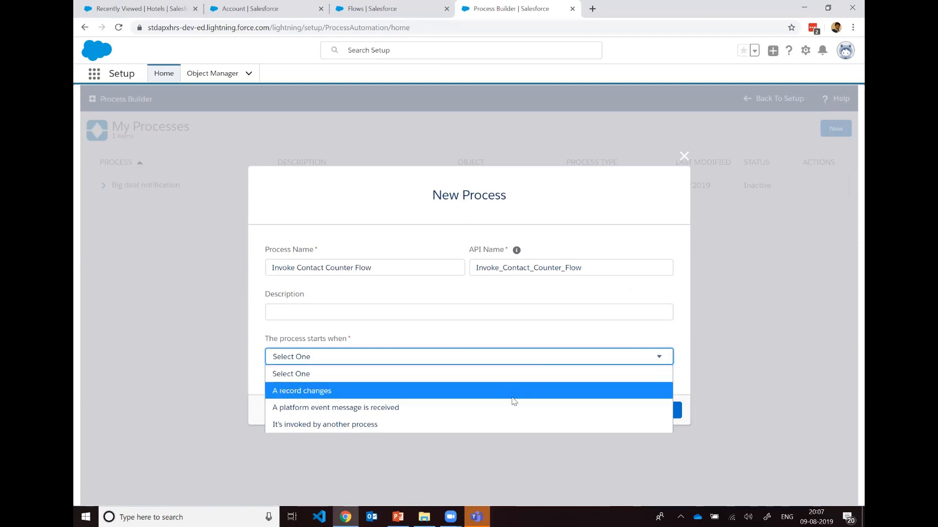
pyautogui.click(514, 400)
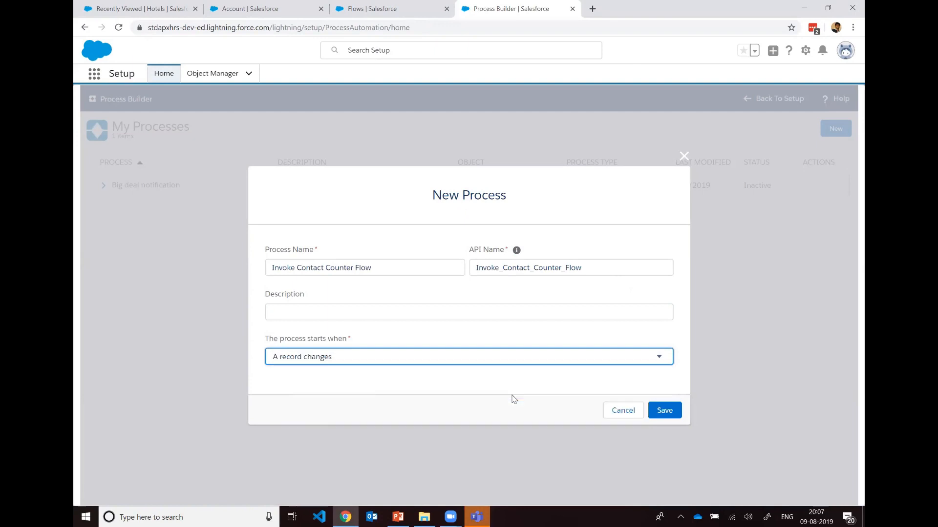
pyautogui.click(665, 410)
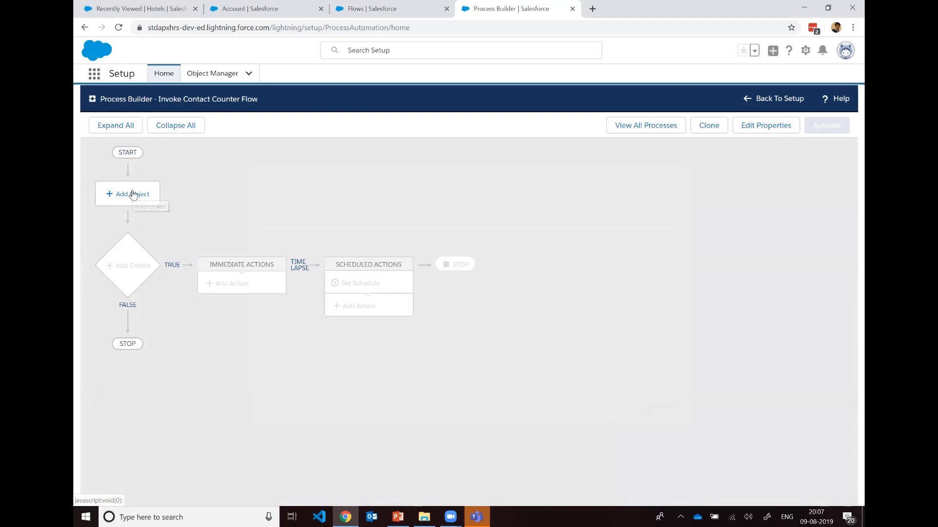
# Step: Set Contact as the process object, starting only when a record is created, and save it
pyautogui.click(133, 194)
pyautogui.click(566, 204)
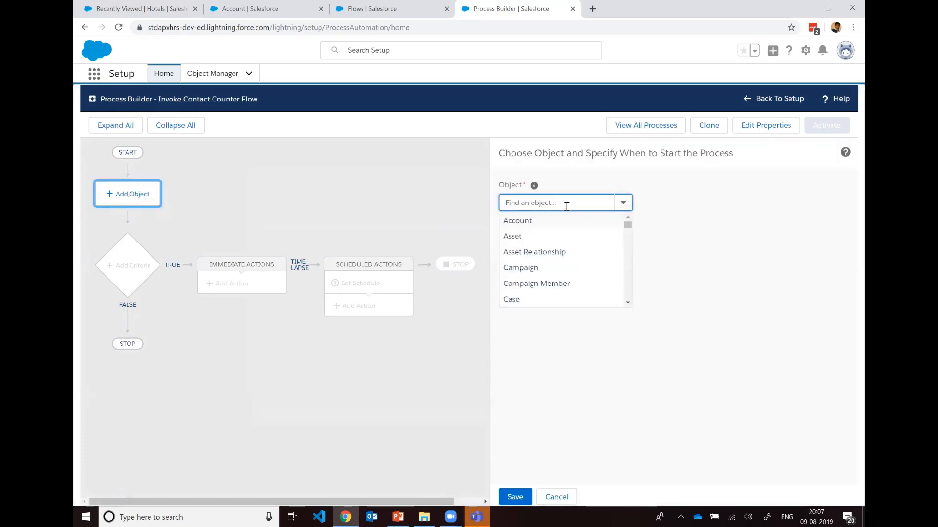
pyautogui.write('Contact')
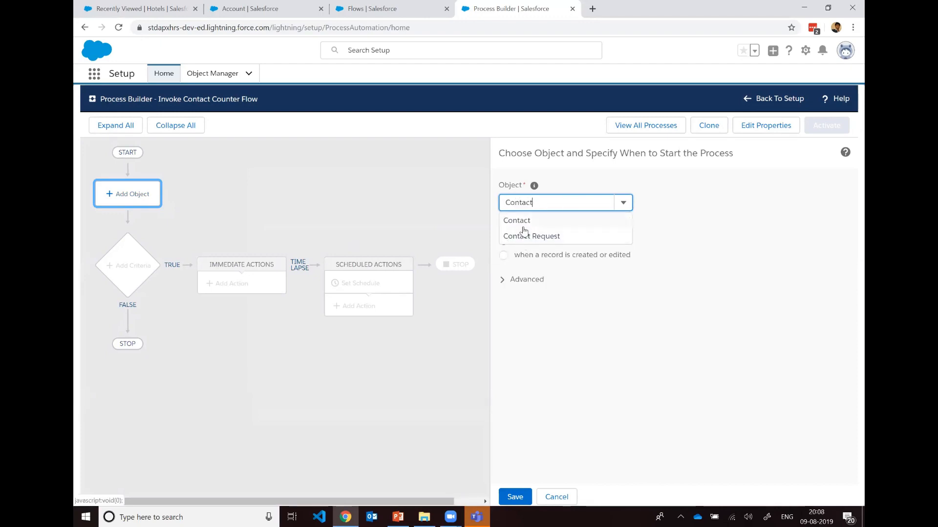
pyautogui.click(523, 223)
pyautogui.click(668, 228)
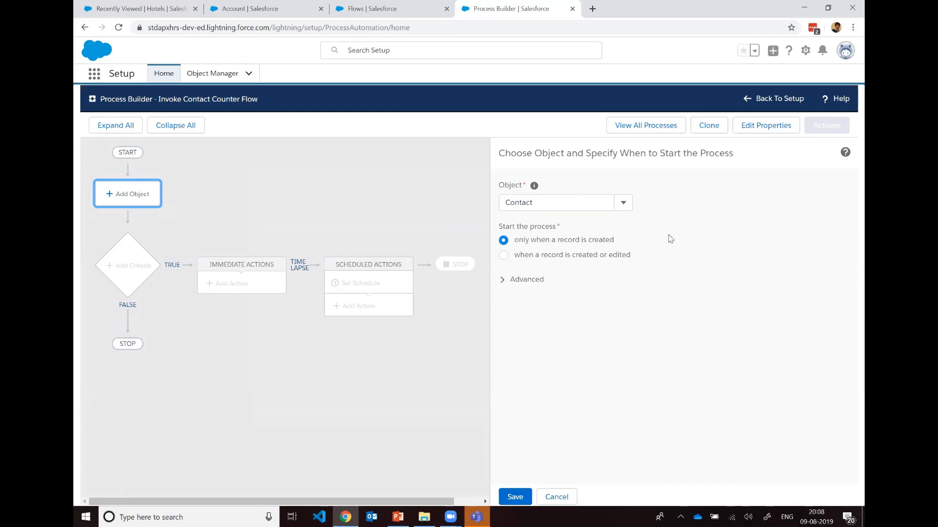
pyautogui.click(503, 285)
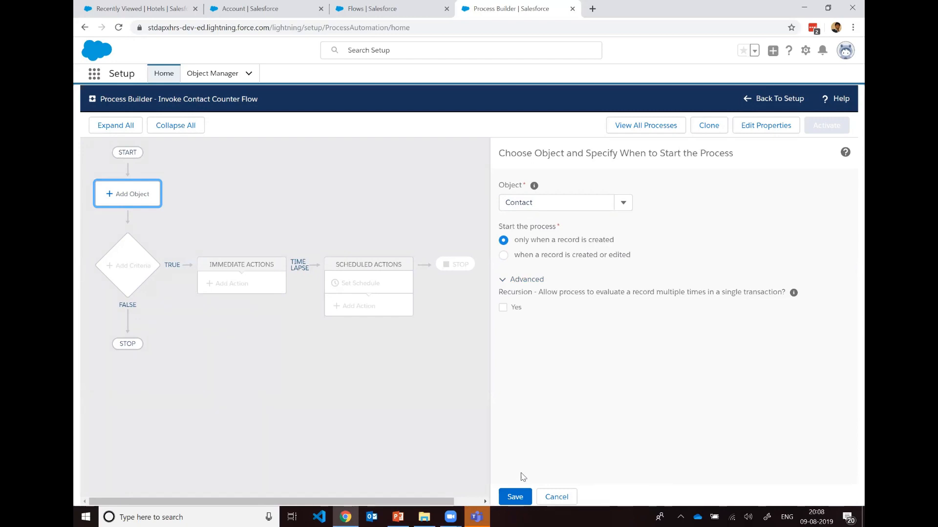
pyautogui.click(516, 497)
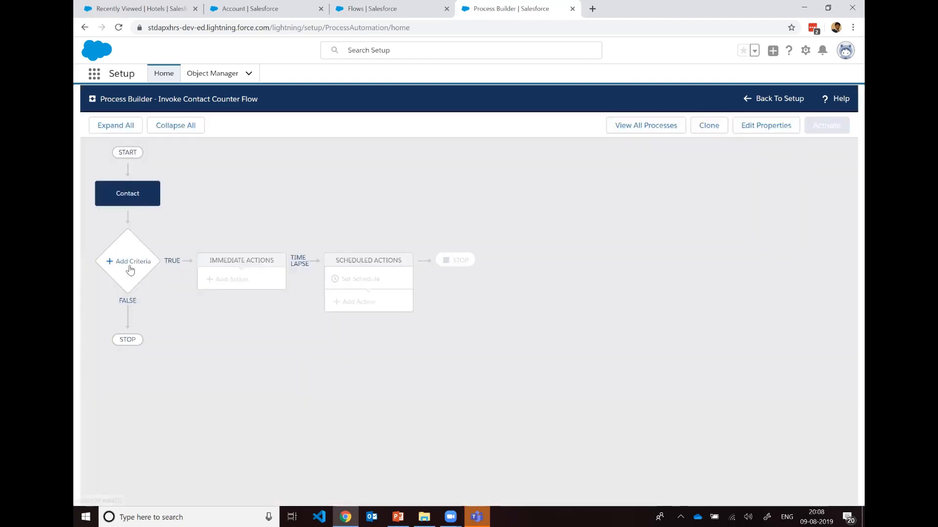
# Step: Add and save a criteria node named Invoke Flow that executes its actions without any criteria
pyautogui.click(130, 264)
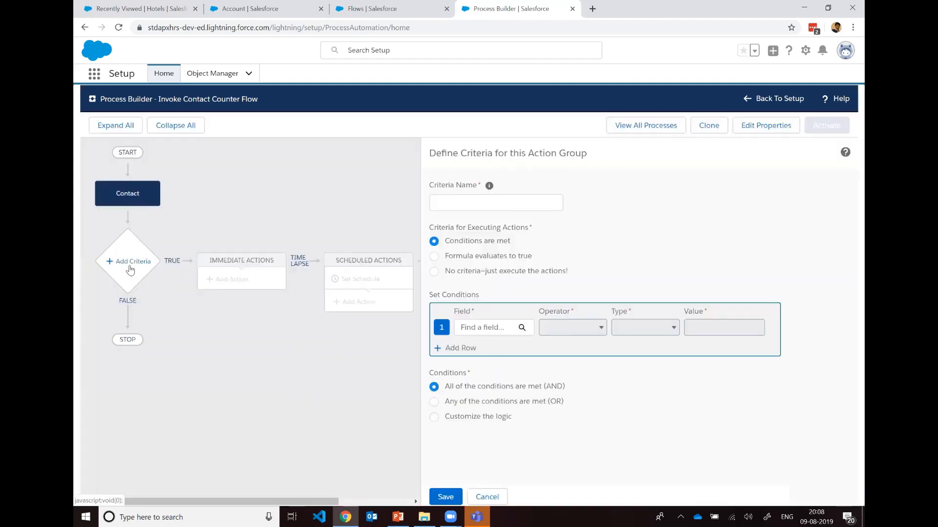
pyautogui.click(528, 199)
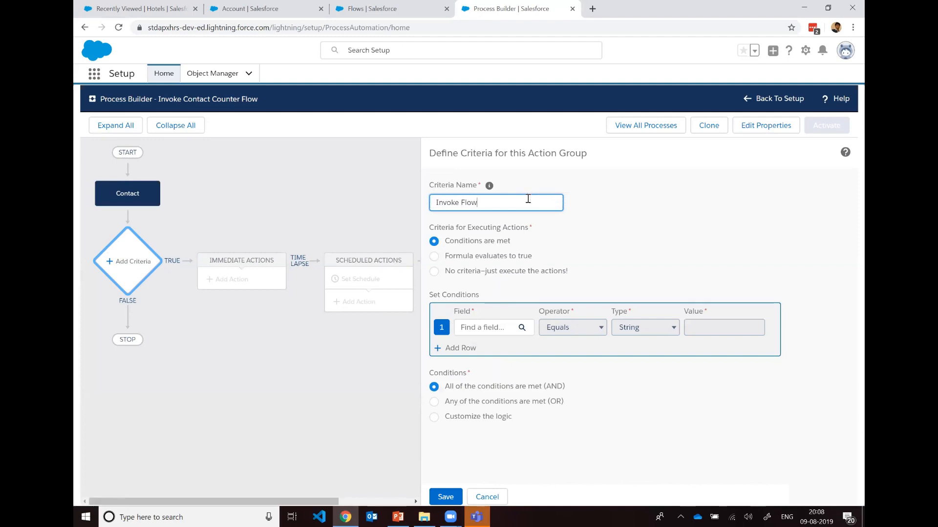
pyautogui.click(678, 233)
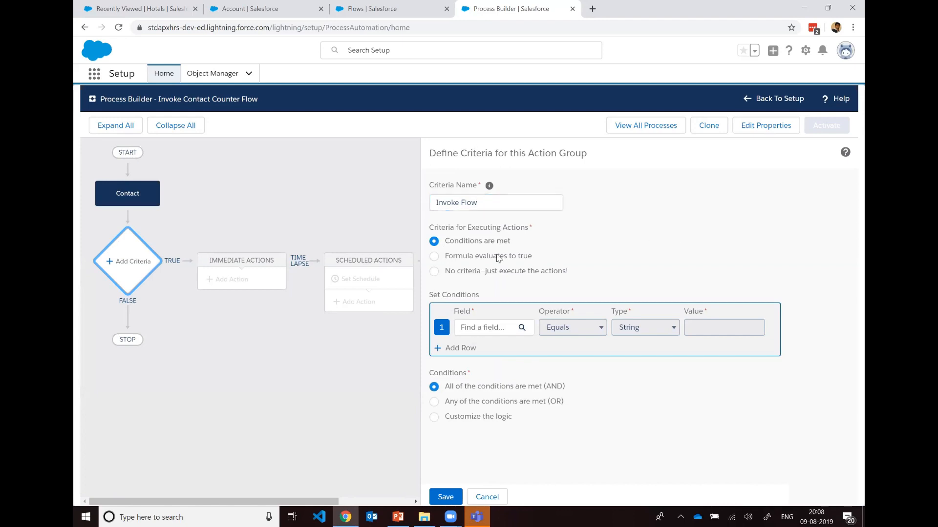
pyautogui.click(434, 272)
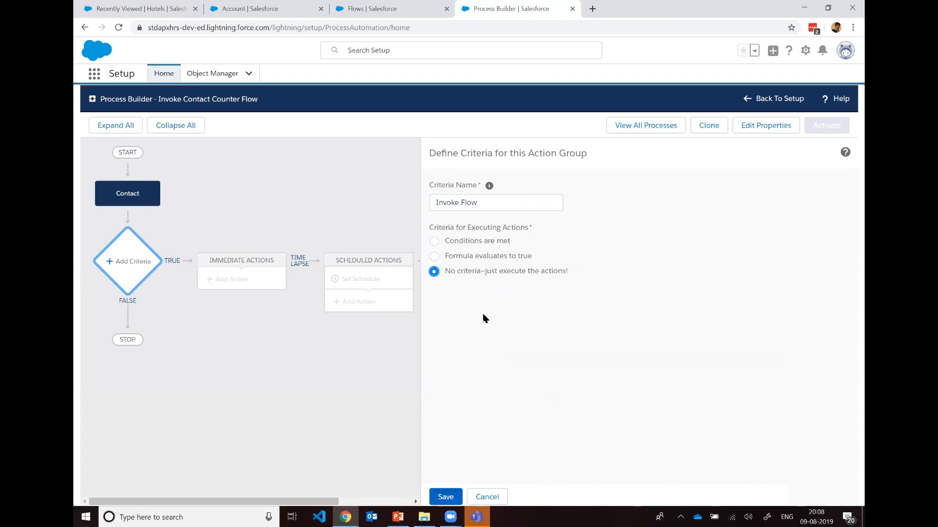
pyautogui.click(450, 497)
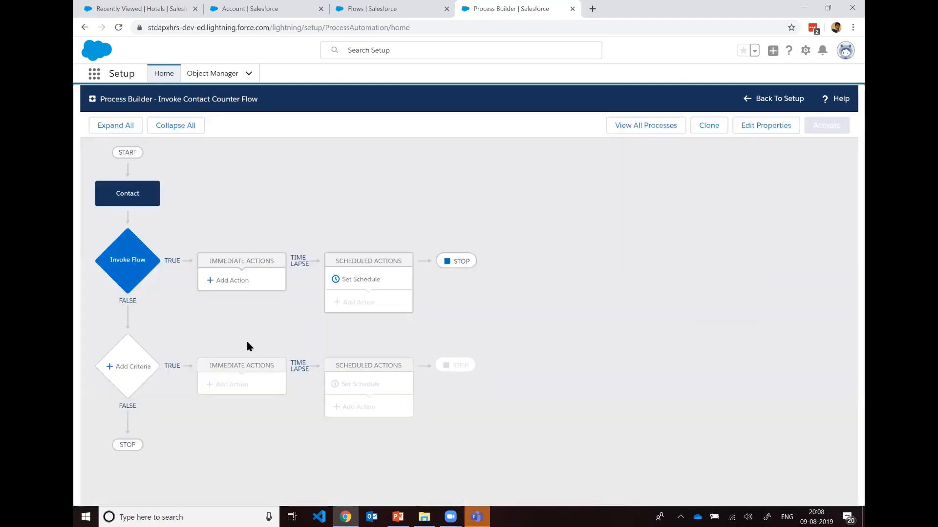
# Step: Add an immediate action of type Flows named Invoke Contact Counter Flow that calls the Update Contact on Account flow
pyautogui.click(243, 291)
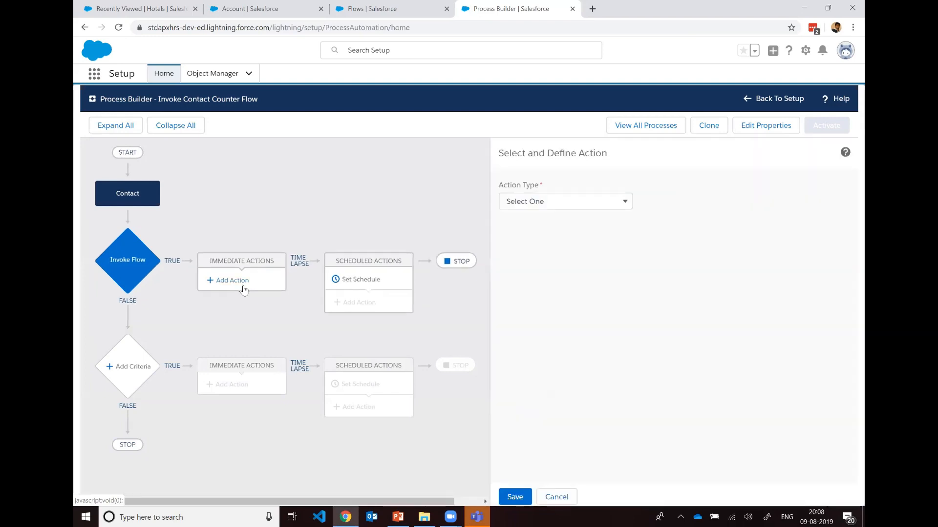
pyautogui.click(595, 206)
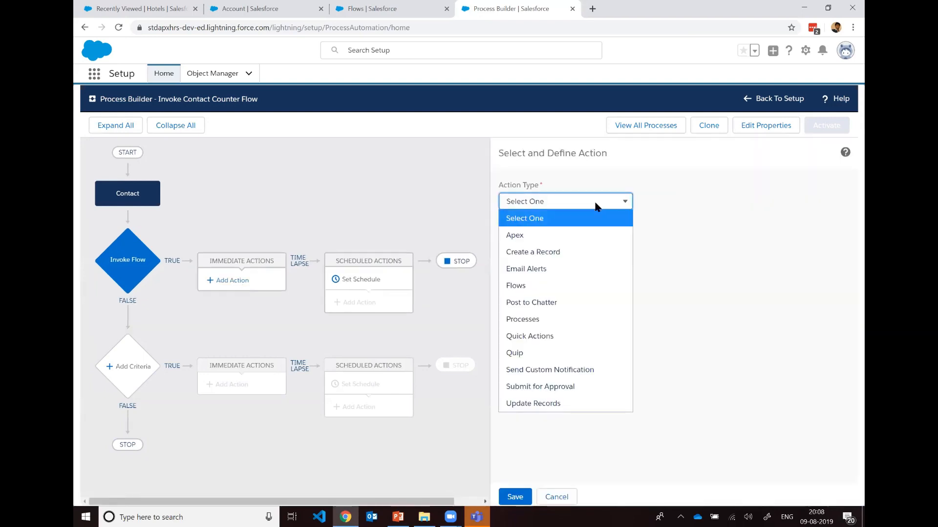
pyautogui.click(556, 286)
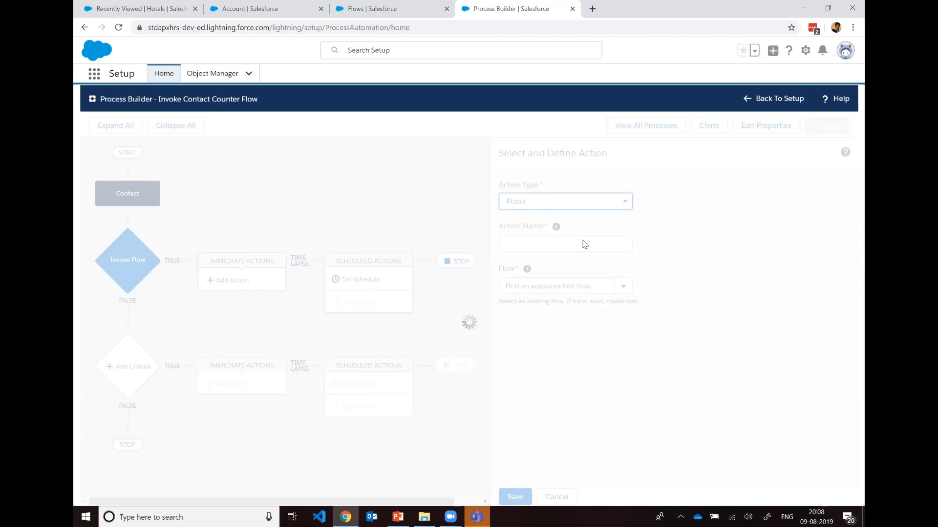
pyautogui.click(581, 241)
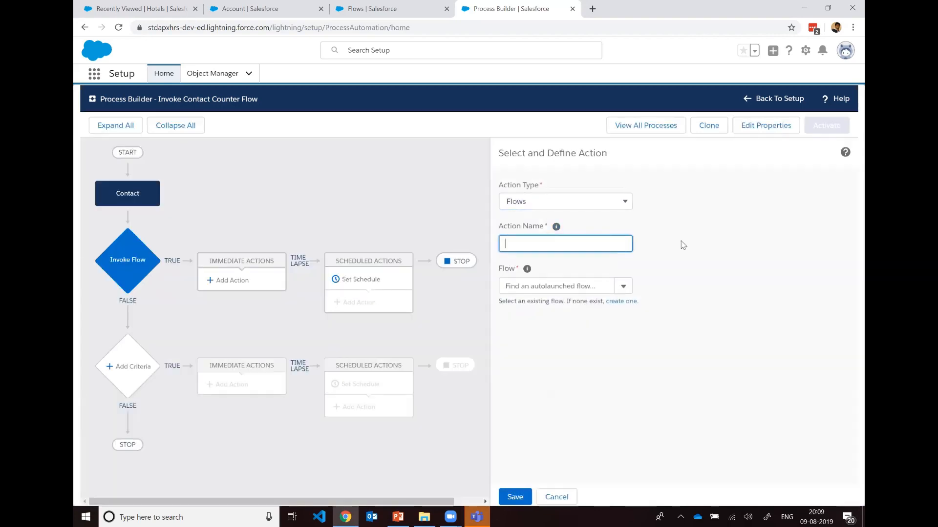
pyautogui.write('Invoke Contact Counter Flow')
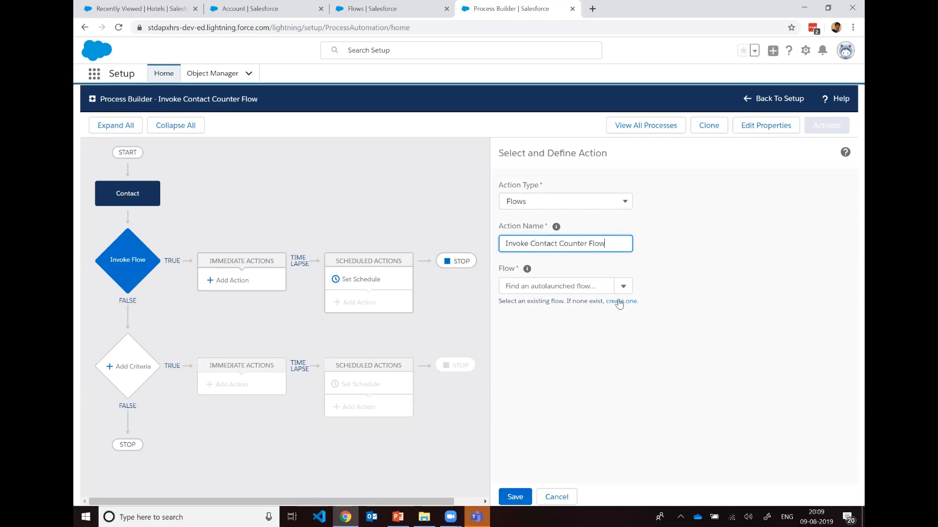
pyautogui.click(623, 288)
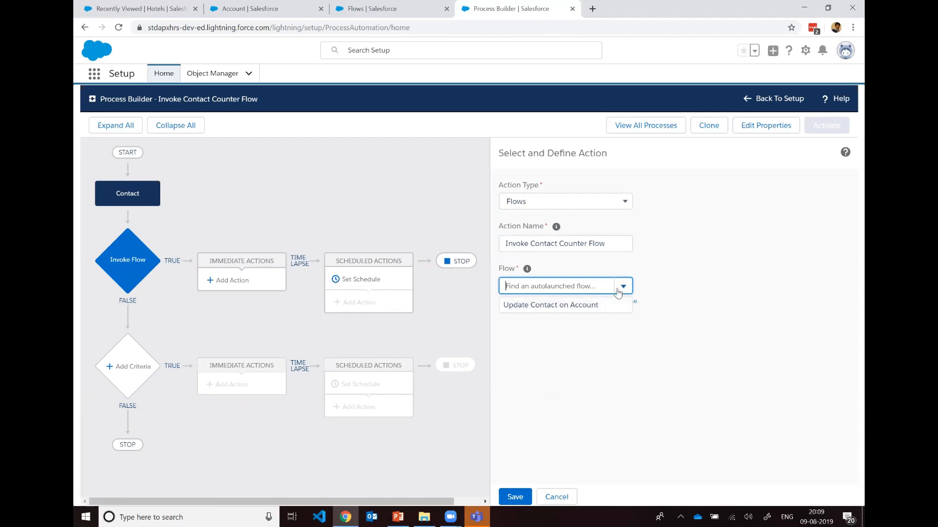
pyautogui.click(593, 308)
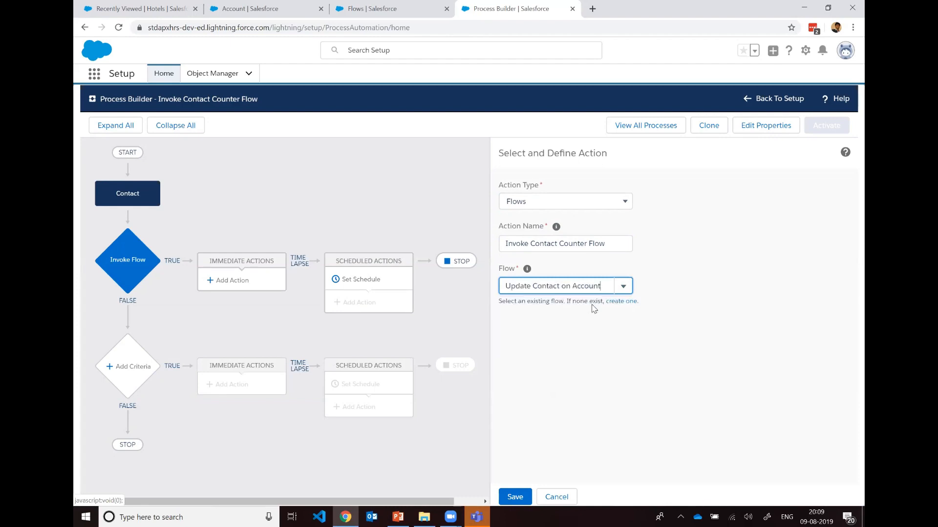
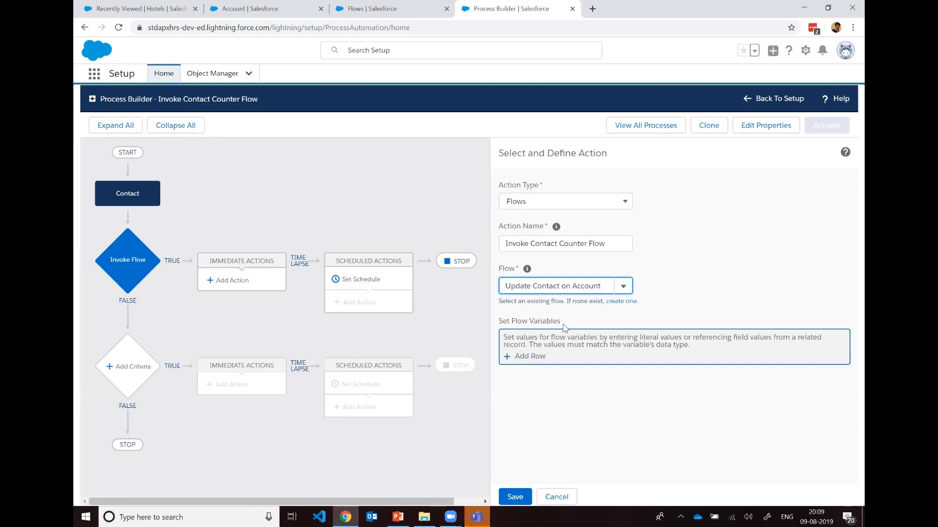
# Step: Add a flow variable row for varParentAccountId with its type set to Field Reference
pyautogui.click(509, 358)
pyautogui.click(608, 356)
pyautogui.click(642, 354)
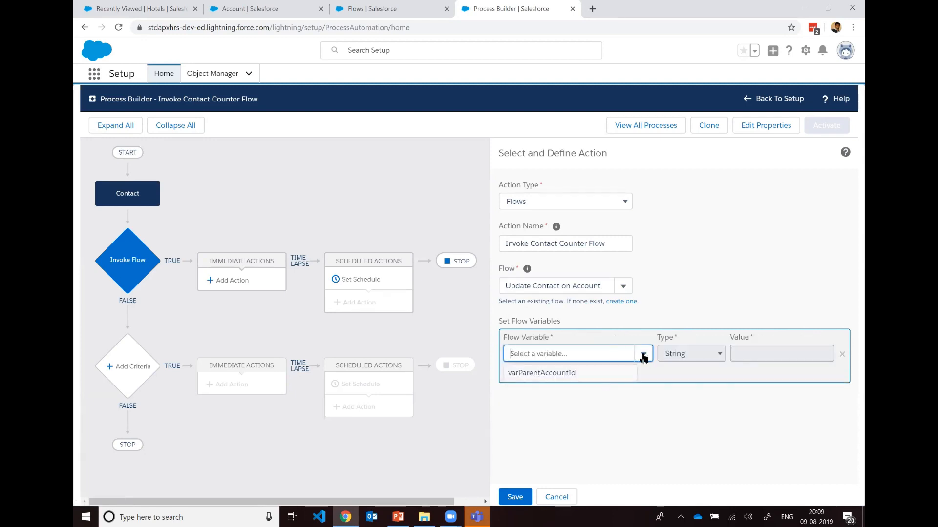
pyautogui.click(587, 380)
pyautogui.click(705, 357)
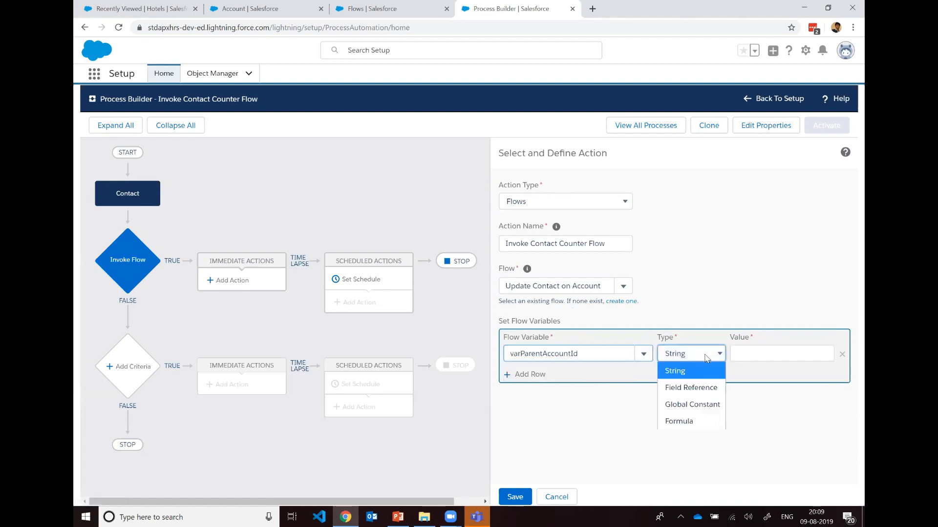
pyautogui.click(698, 388)
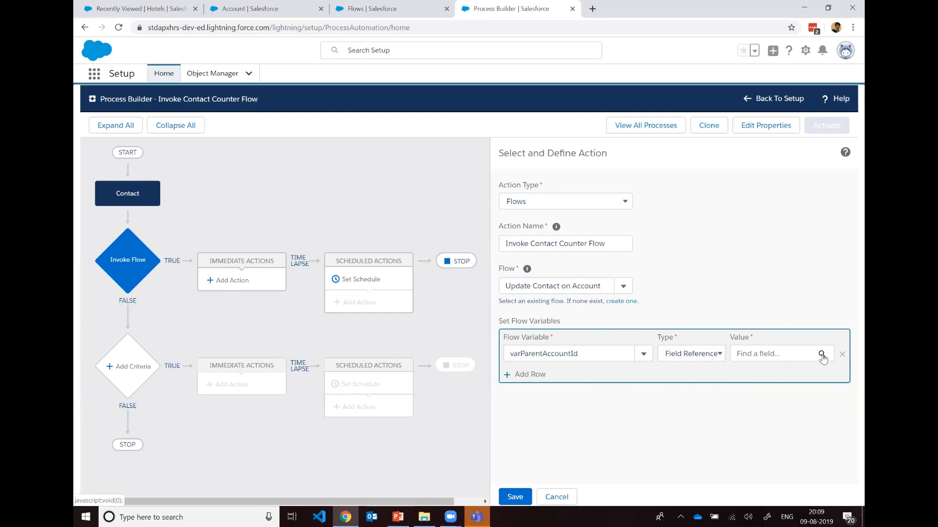
# Step: Set the varParentAccountId value to the Account ID field reached through the contact's Account ID lookup, [Contact].Account.Id
pyautogui.click(758, 355)
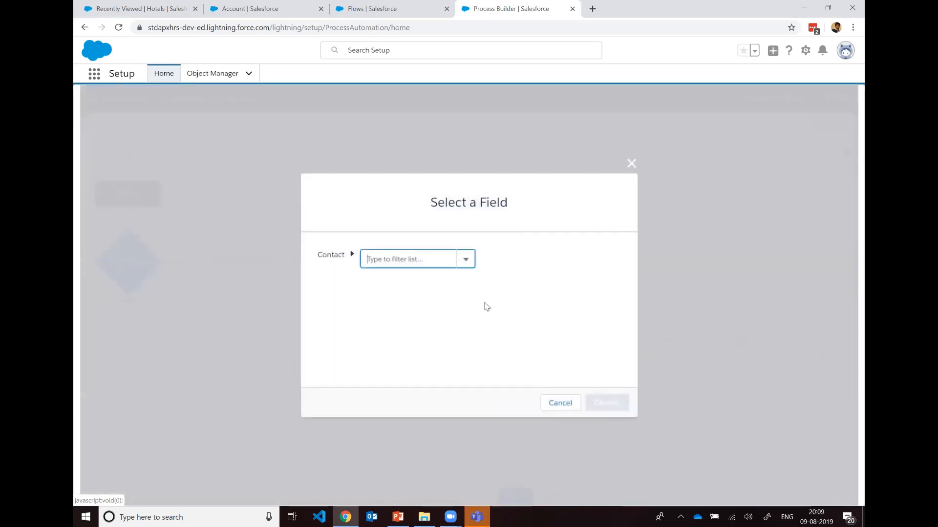
pyautogui.click(466, 263)
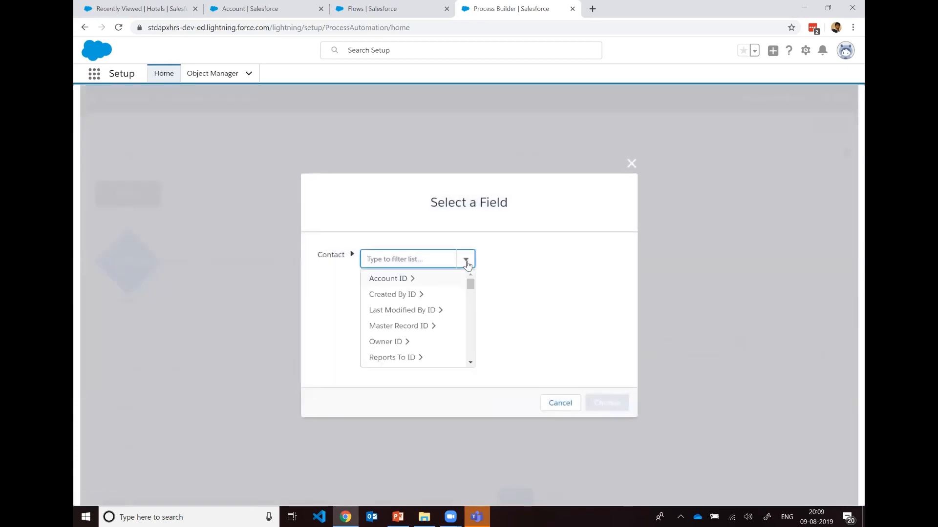
pyautogui.click(407, 279)
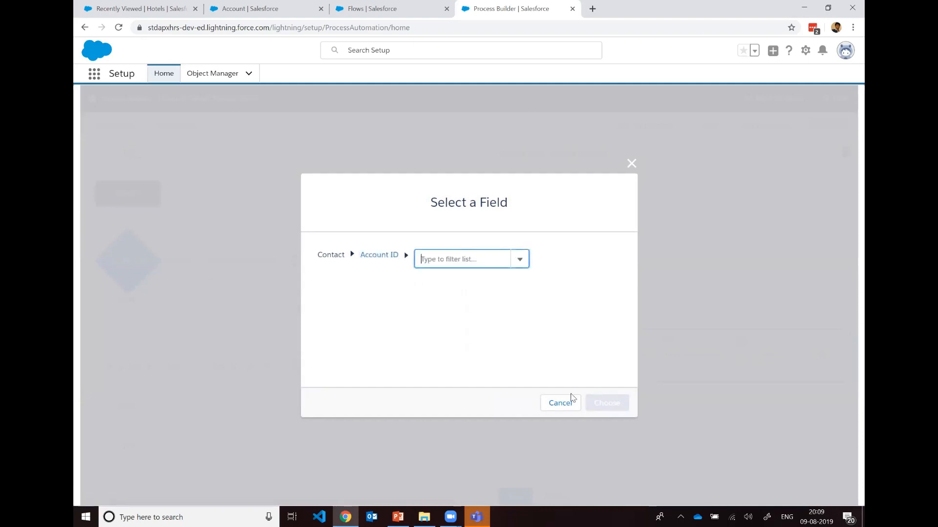
pyautogui.click(520, 263)
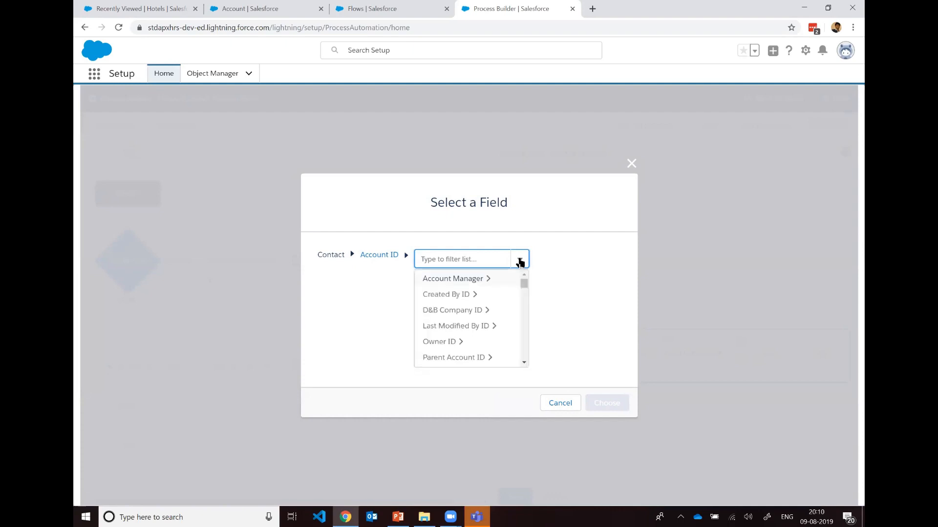
pyautogui.write('Id')
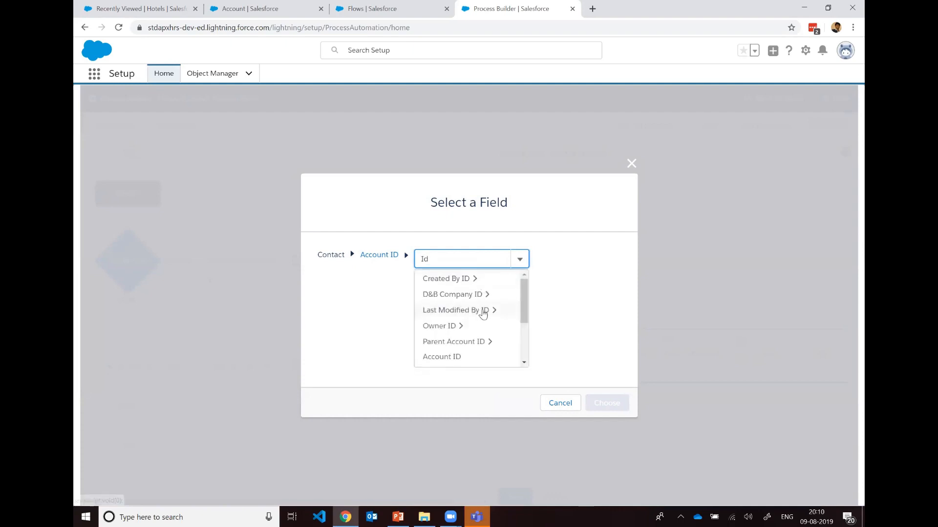
pyautogui.click(469, 357)
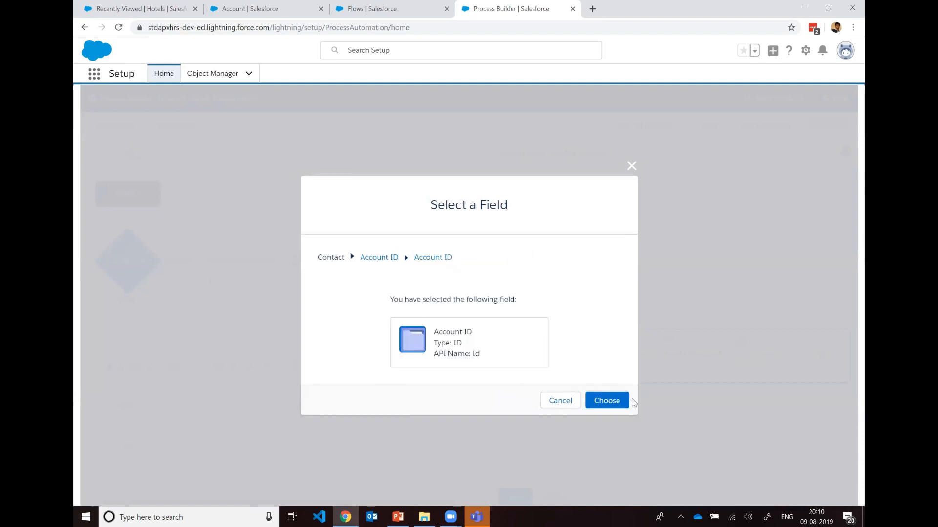
pyautogui.click(619, 403)
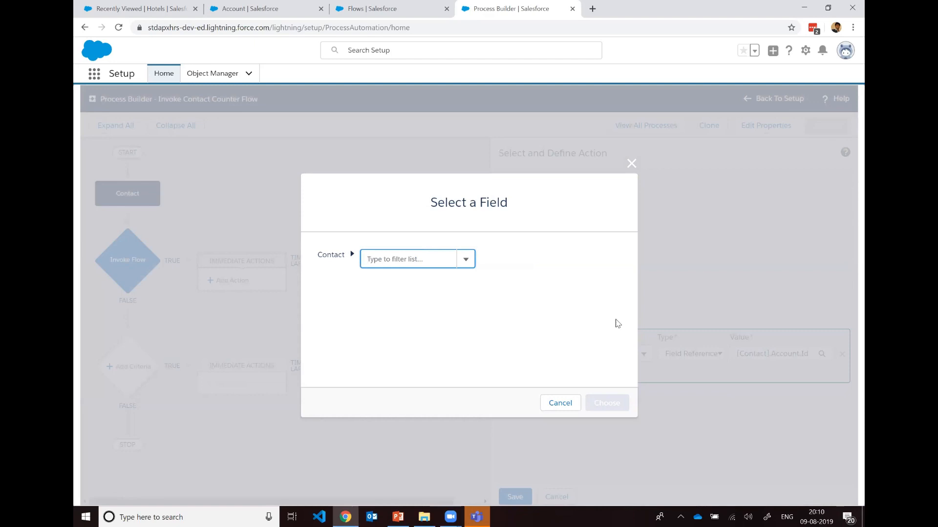
pyautogui.click(560, 403)
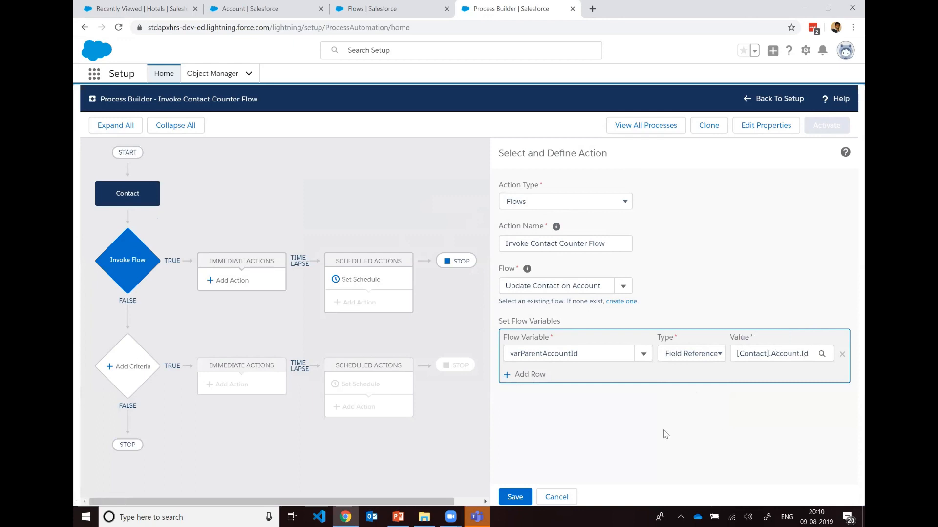
# Step: Save the flow action and activate the Invoke Contact Counter Flow process
pyautogui.click(510, 499)
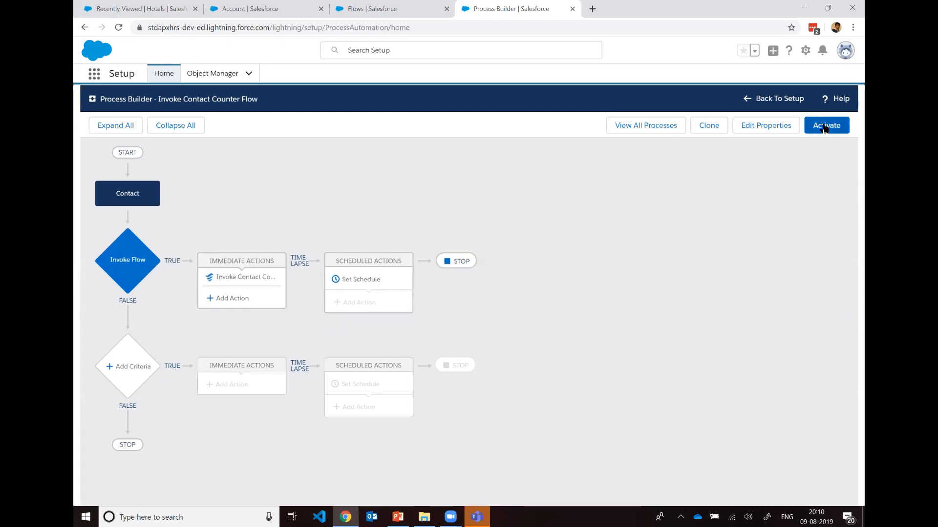
pyautogui.click(824, 127)
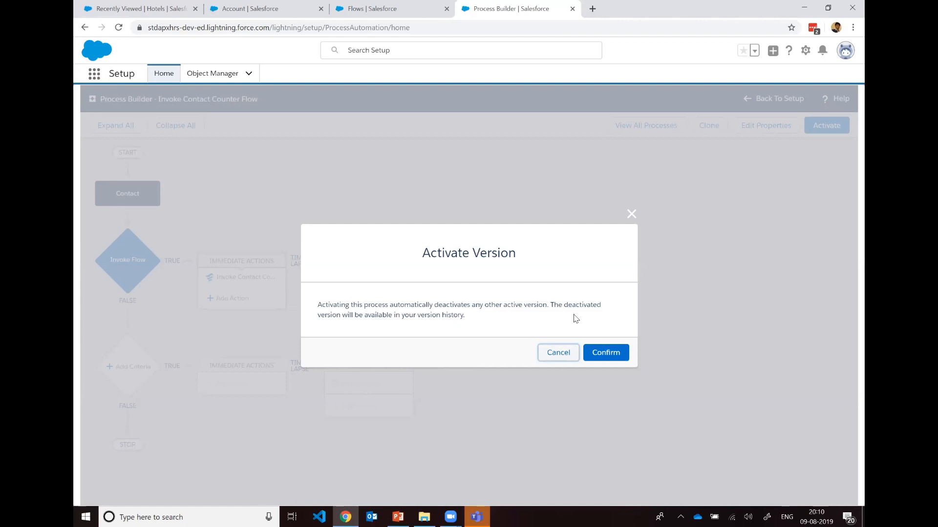
pyautogui.click(603, 354)
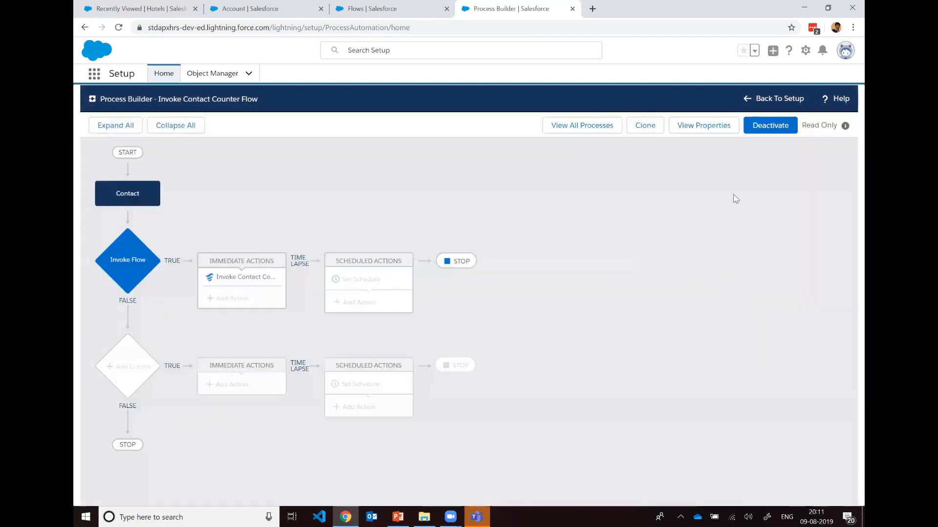
# Step: Return to Setup, find Process Builder, and open the process list to check the status of Invoke Contact Counter Flow
pyautogui.click(777, 100)
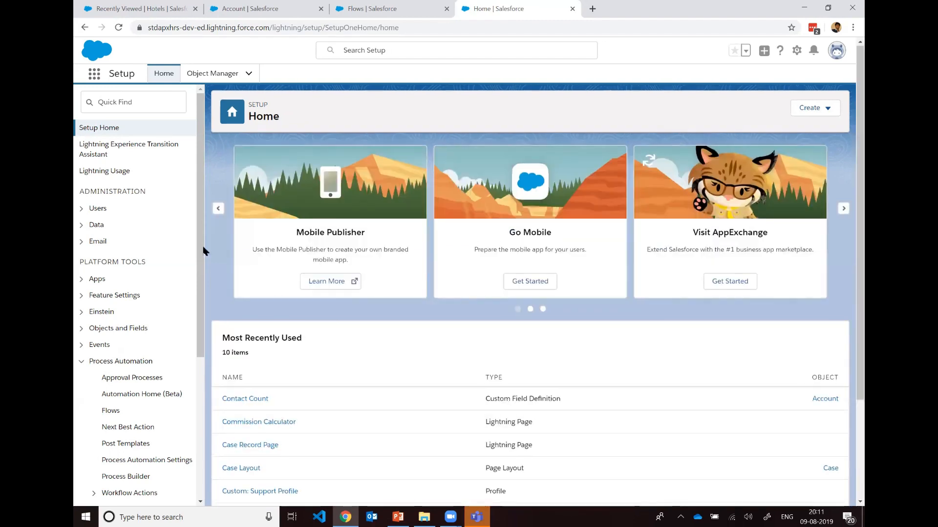
pyautogui.scroll(-2, 203, 250)
pyautogui.click(143, 101)
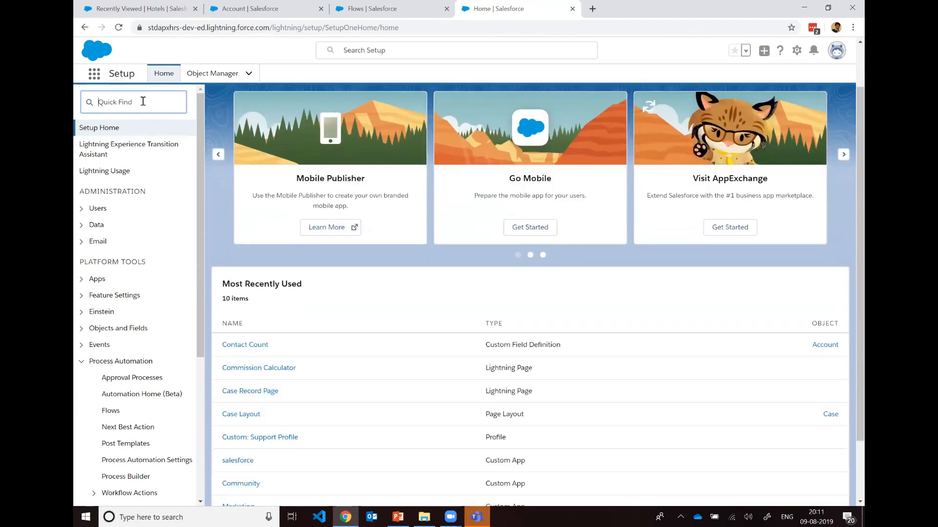
pyautogui.write('Process Builder')
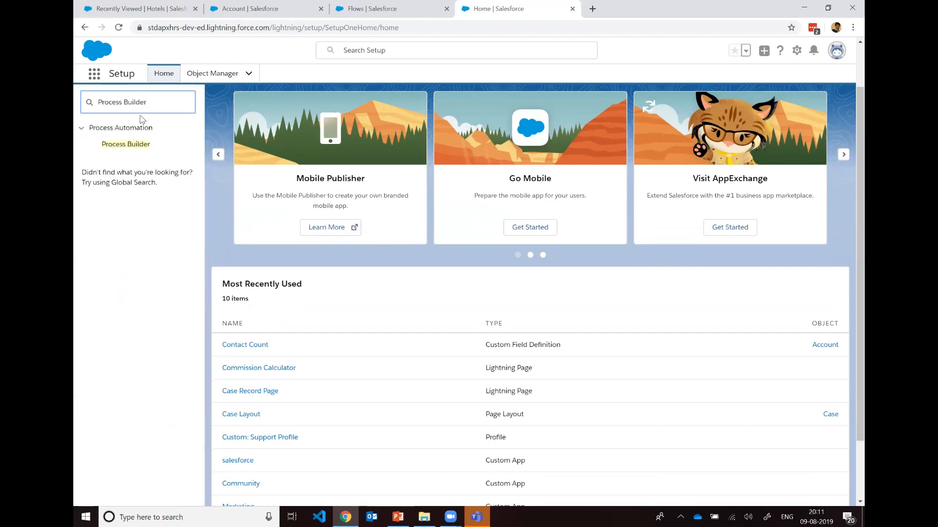
pyautogui.click(138, 147)
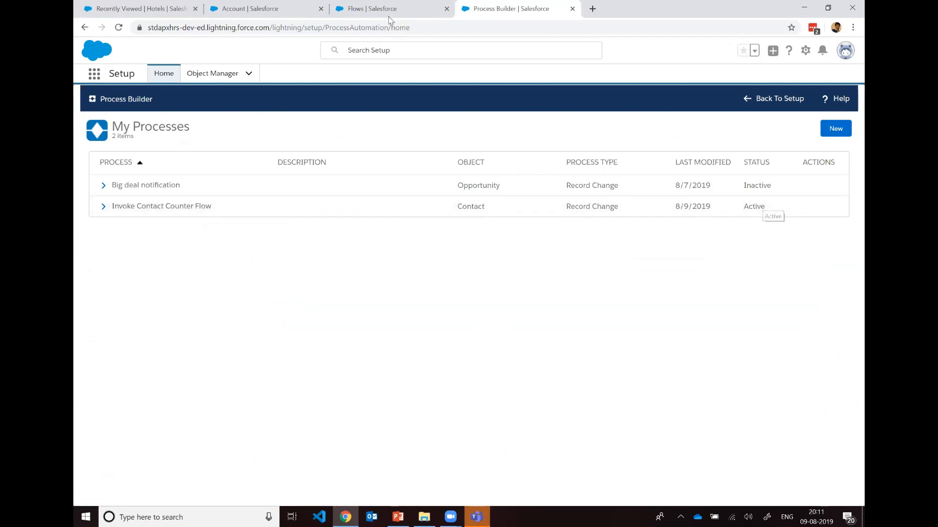
# Step: Find Accounts in the App Launcher and open the Burlington Textiles Corp of America account record
pyautogui.click(257, 9)
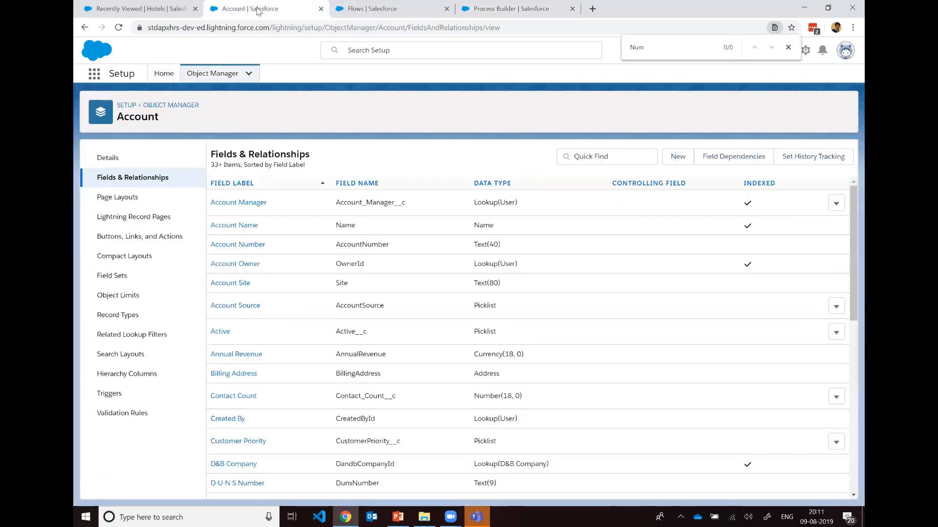
pyautogui.click(95, 76)
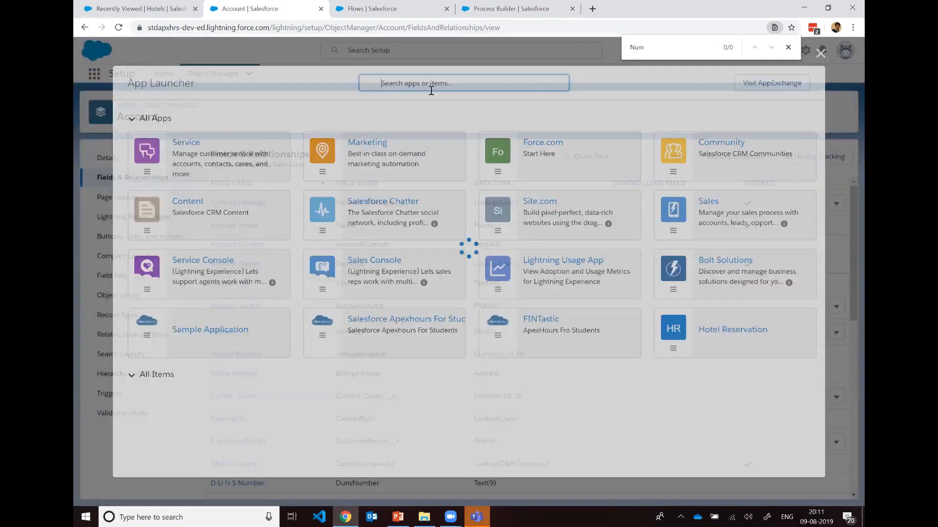
pyautogui.write('Account')
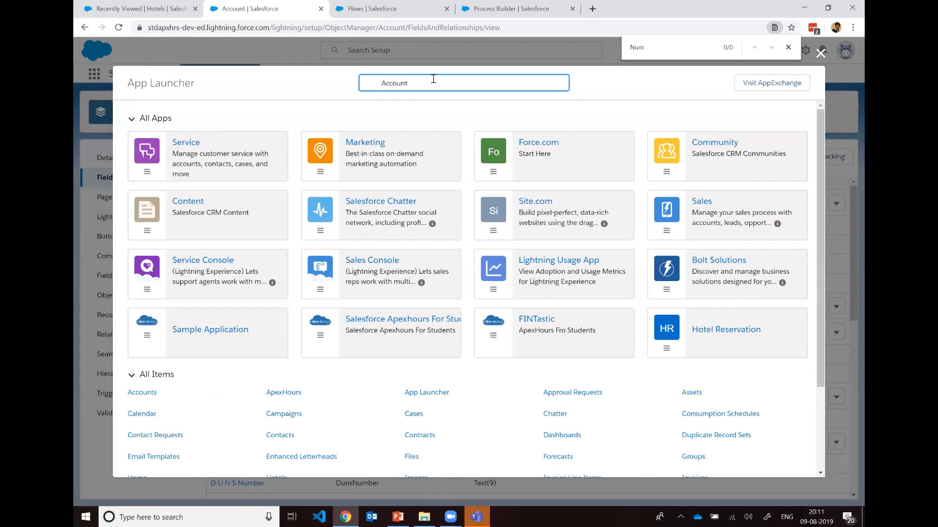
pyautogui.click(131, 165)
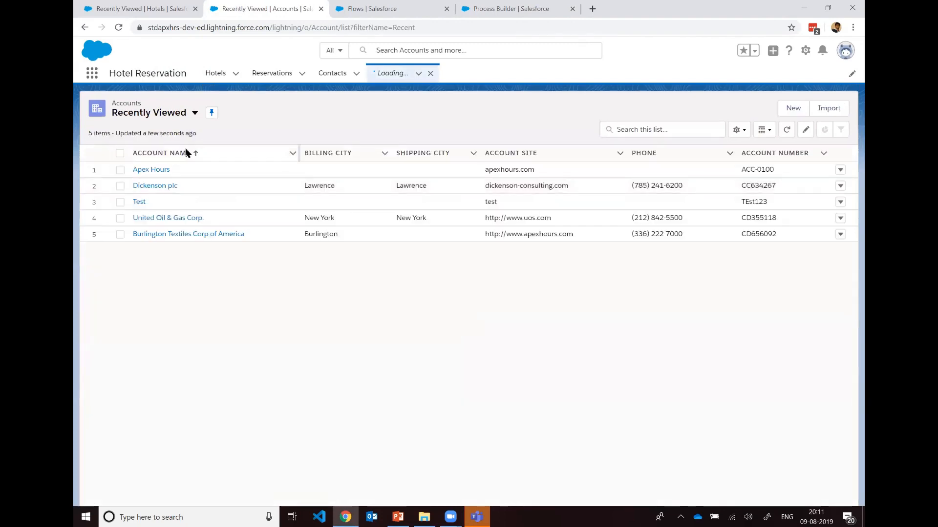
pyautogui.click(186, 236)
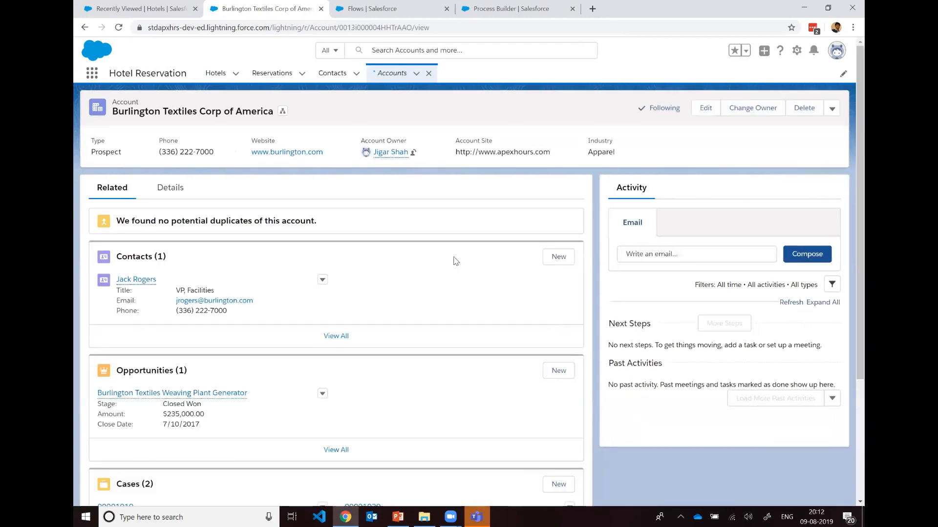
# Step: Examine the Contact Count field in the Burlington Textiles Corp of America account's details
pyautogui.click(172, 191)
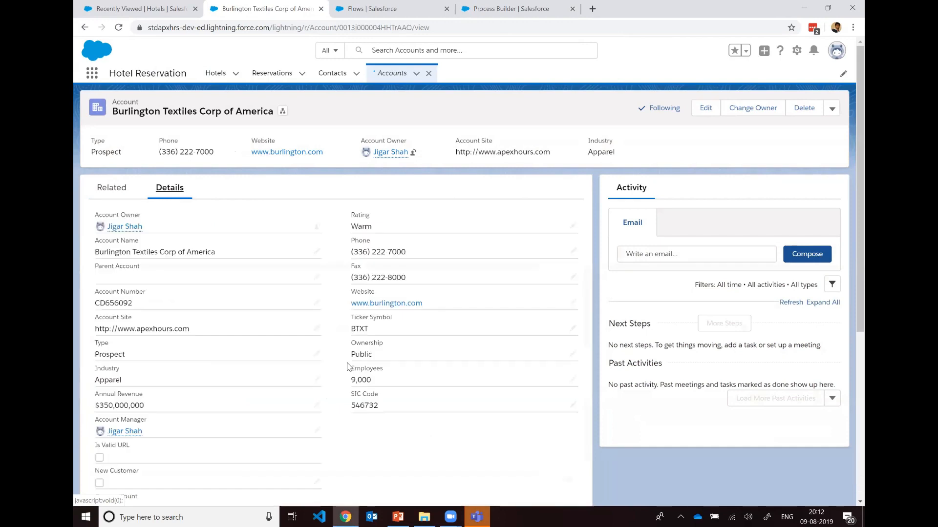
pyautogui.scroll(-3, 347, 366)
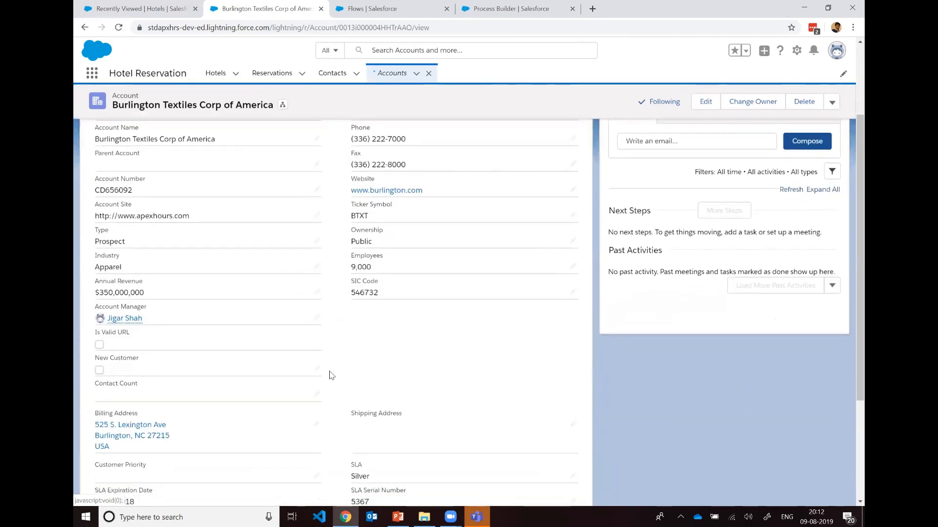
pyautogui.scroll(-2, 322, 356)
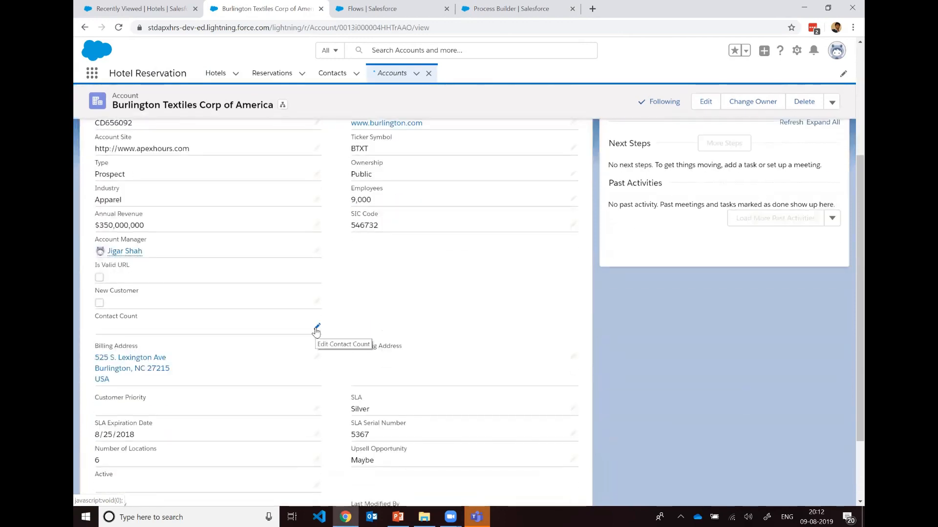
pyautogui.scroll(5, 342, 185)
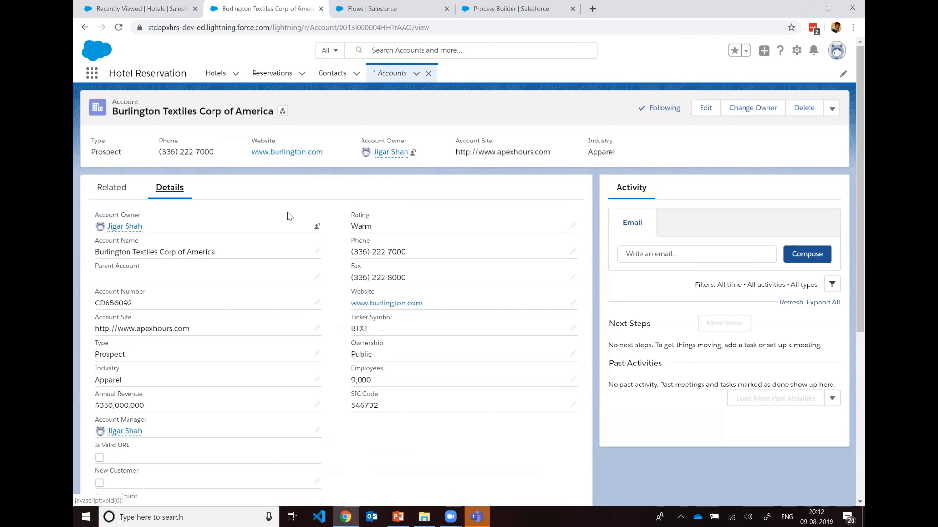
pyautogui.scroll(-2, 290, 218)
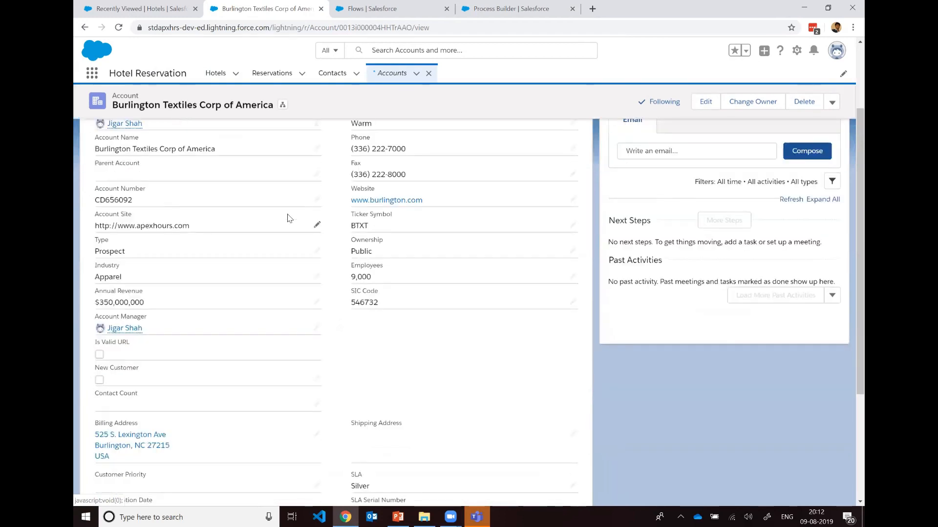
pyautogui.scroll(2, 289, 219)
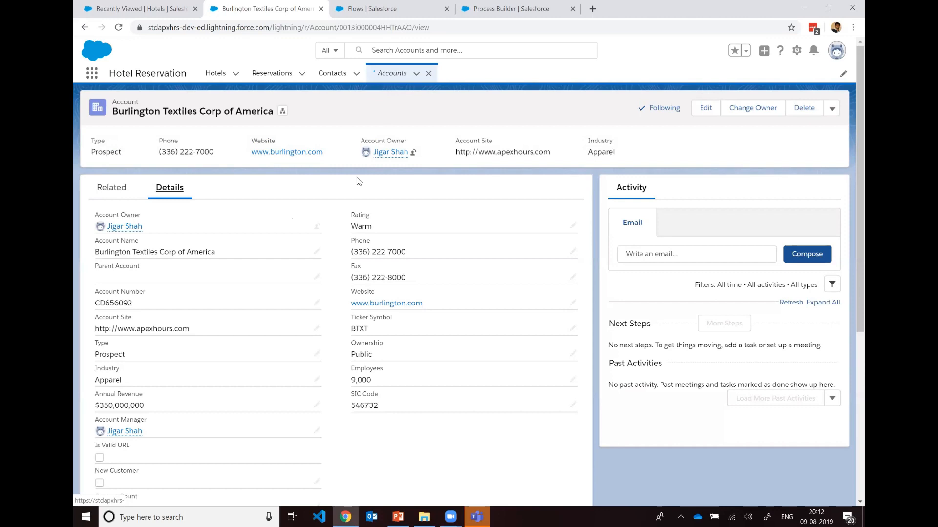
# Step: Create a related contact on the Burlington Textiles account with salutation Mr. and Test 109 as both first and last name
pyautogui.click(130, 196)
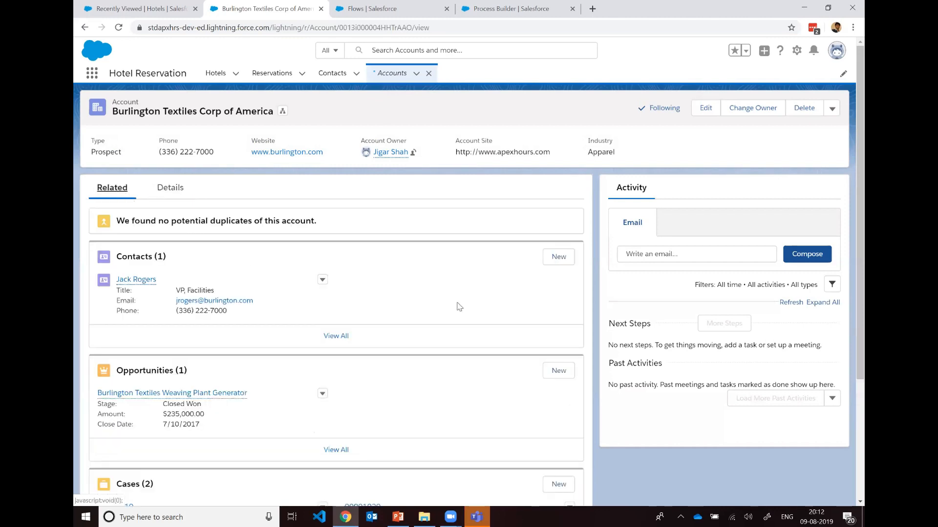
pyautogui.click(555, 258)
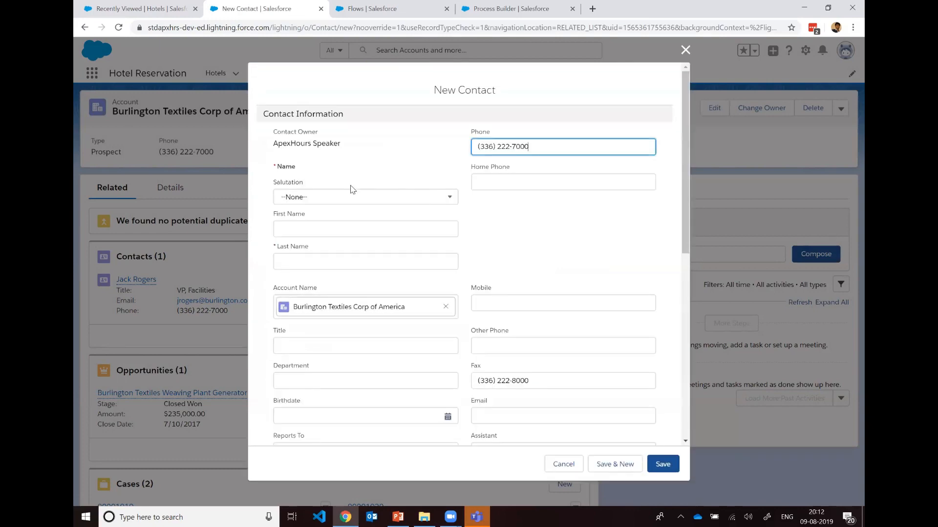
pyautogui.click(387, 200)
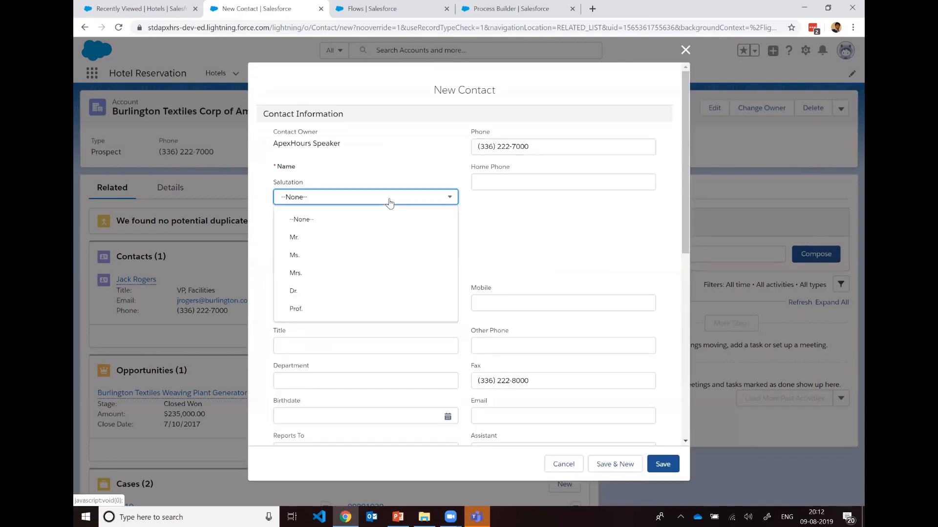
pyautogui.click(385, 237)
pyautogui.click(387, 229)
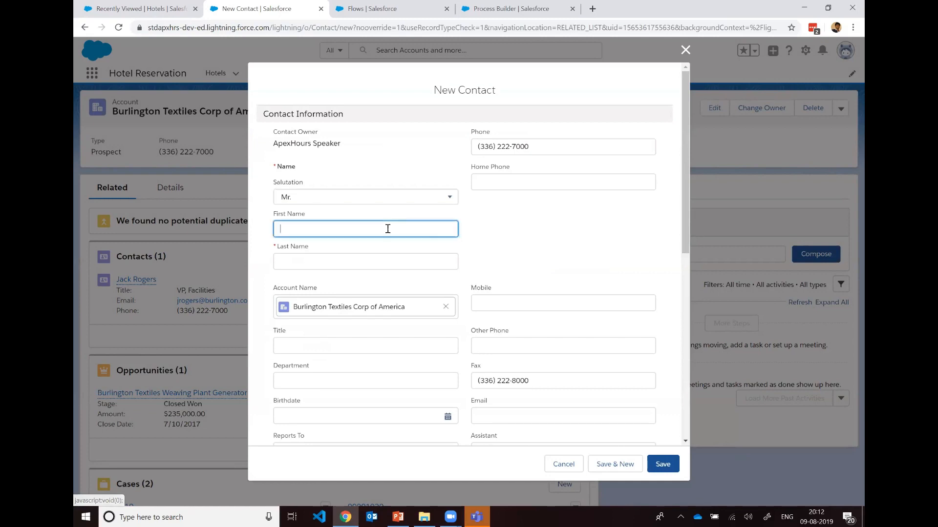
pyautogui.press('Tab')
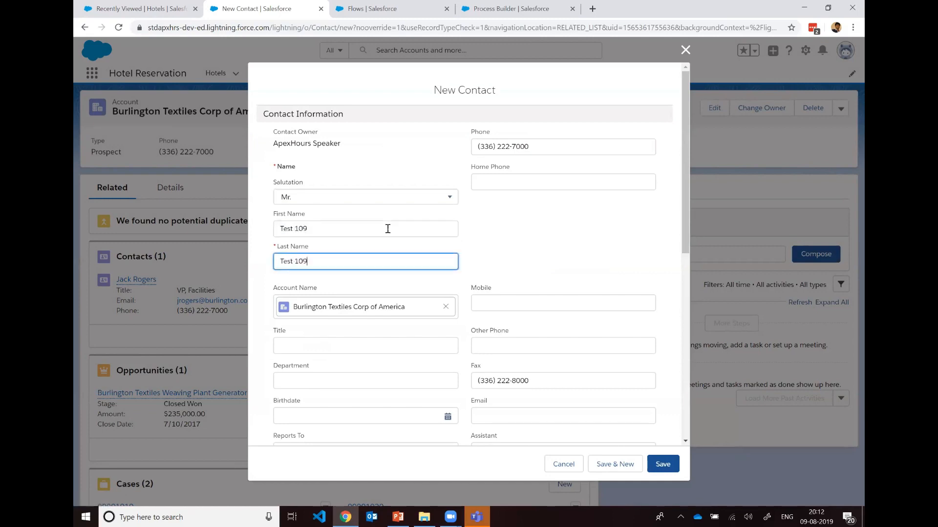
pyautogui.click(550, 242)
pyautogui.scroll(-8, 549, 244)
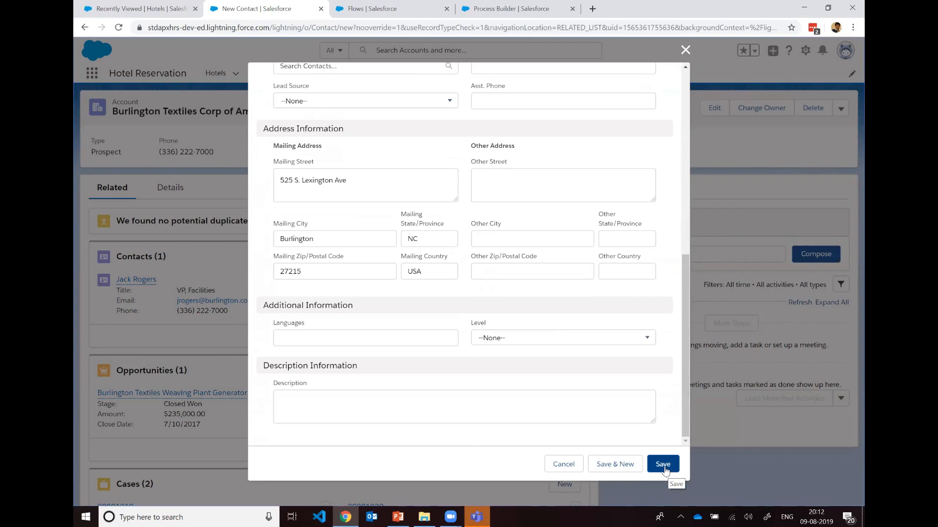
pyautogui.click(663, 465)
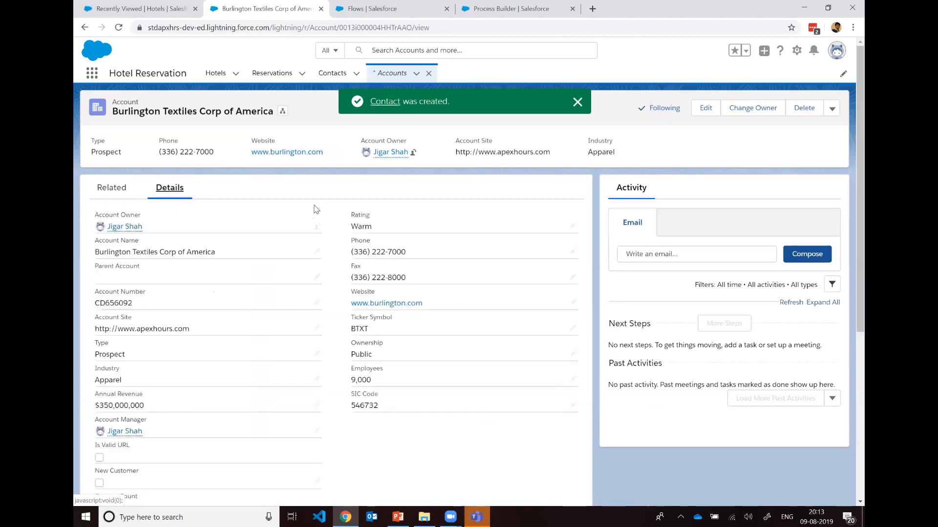
# Step: Reload the Burlington Textiles account record and check the Contact Count field in its details
pyautogui.scroll(-5, 315, 264)
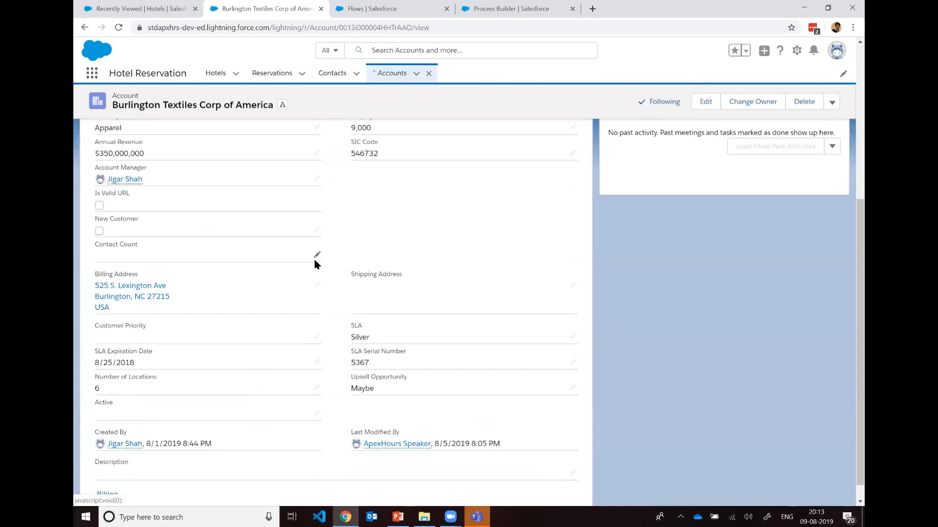
pyautogui.click(276, 28)
pyautogui.press('Return')
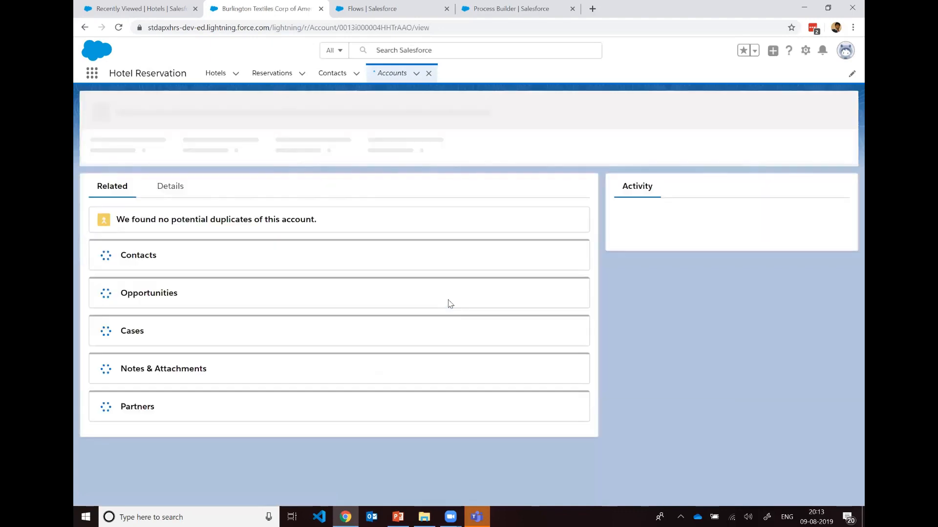
pyautogui.click(171, 188)
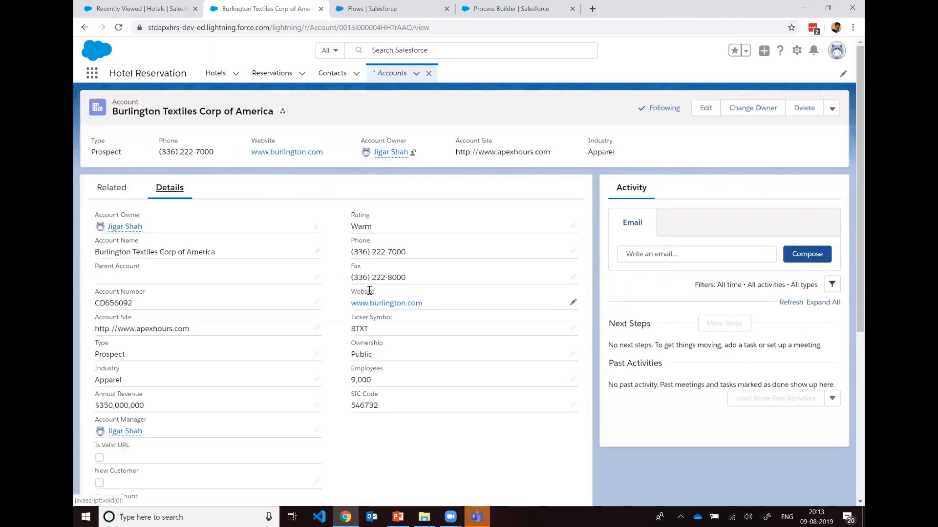
pyautogui.scroll(-4, 369, 291)
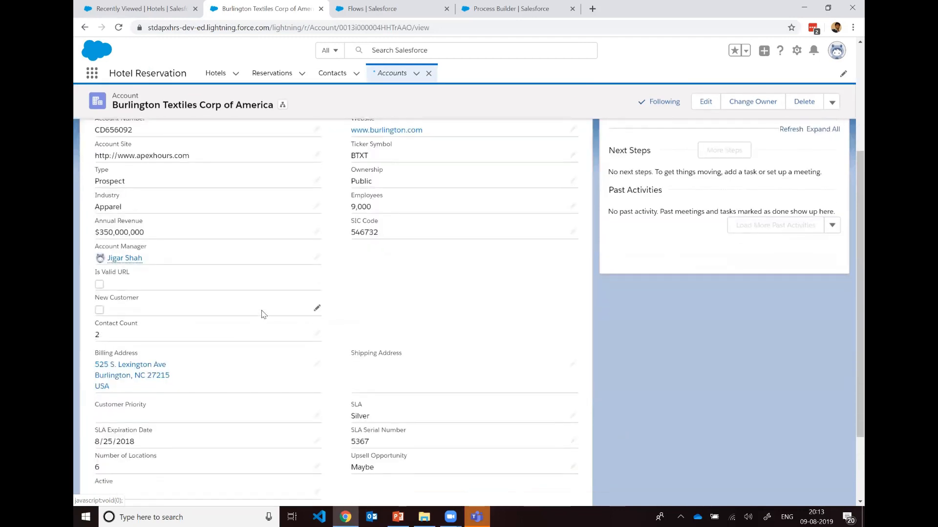
# Step: Open the Contacts list and go to the Burlington Textiles Corp of America account from the Test 109 contact's row
pyautogui.scroll(4, 351, 197)
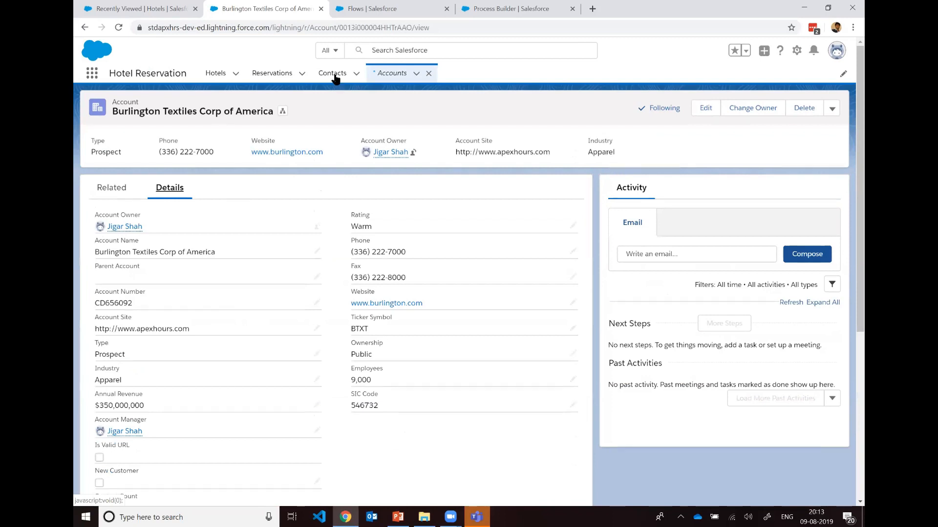
pyautogui.click(333, 78)
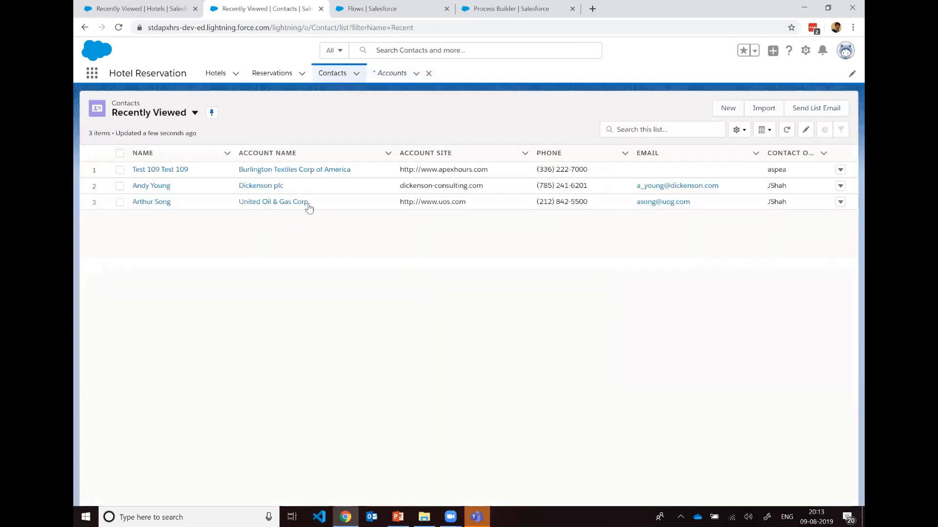
pyautogui.click(255, 171)
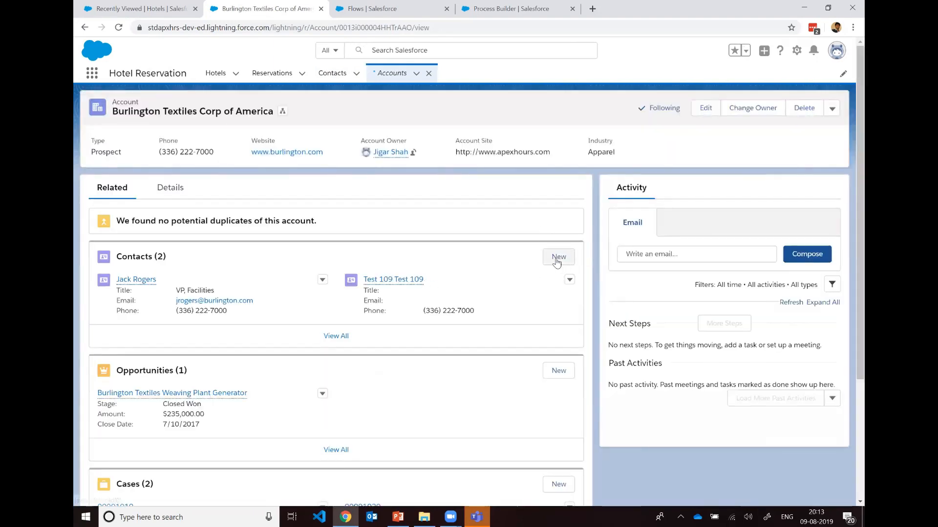
# Step: Create another related contact on the account with Test 81 as both first and last name
pyautogui.click(558, 257)
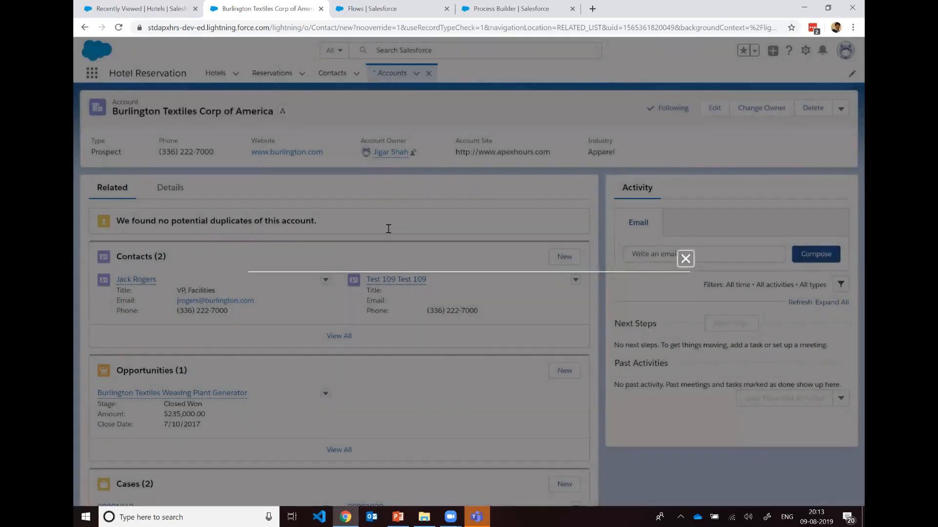
pyautogui.click(388, 229)
pyautogui.write('Test 81')
pyautogui.press('Tab')
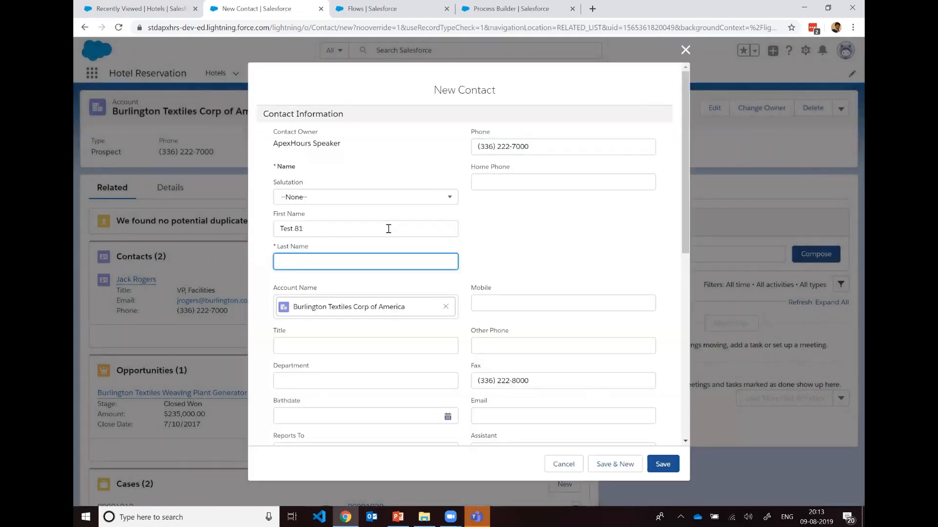
pyautogui.write('TYest')
pyautogui.press('BackSpace')
pyautogui.scroll(-4, 565, 337)
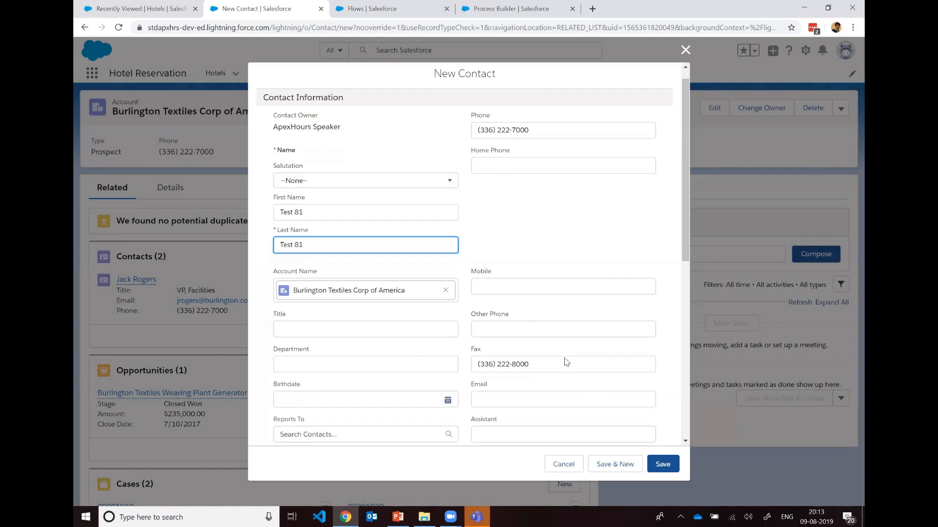
pyautogui.scroll(-1, 567, 361)
pyautogui.scroll(-2, 567, 362)
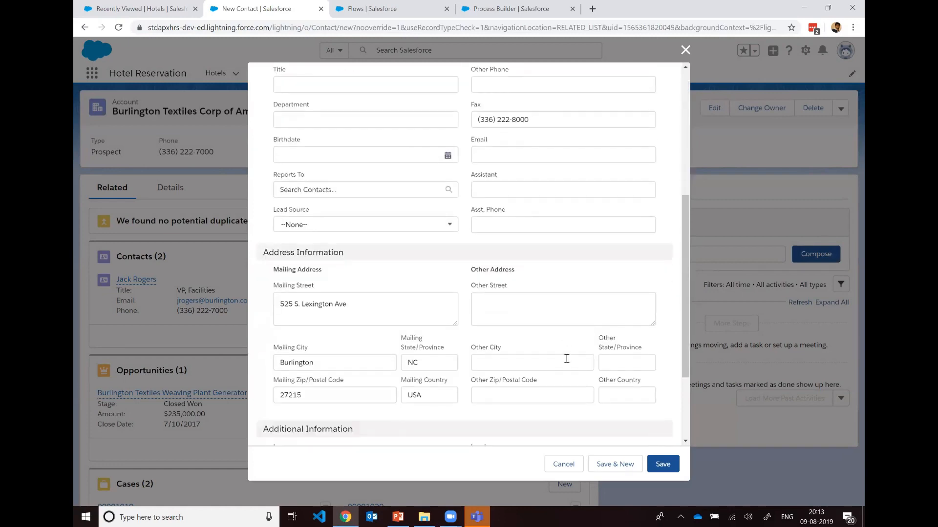
pyautogui.scroll(7, 566, 361)
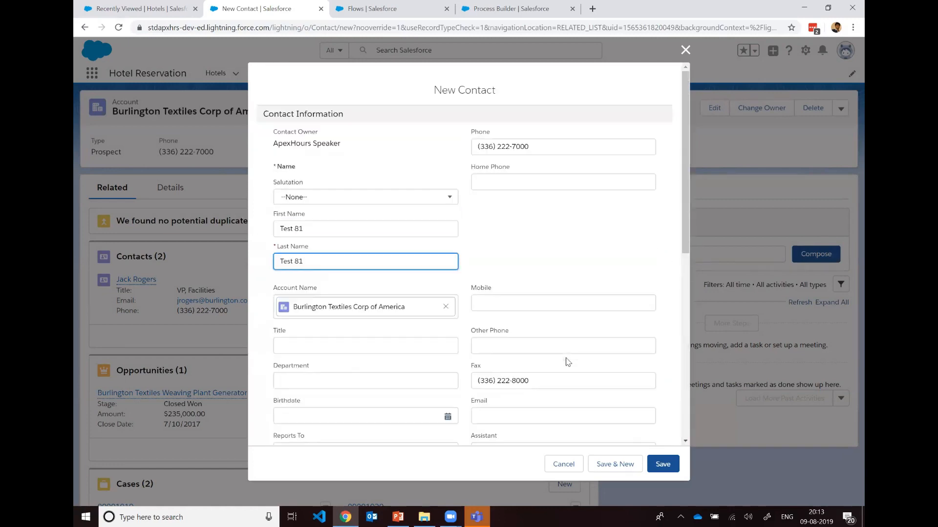
pyautogui.click(661, 468)
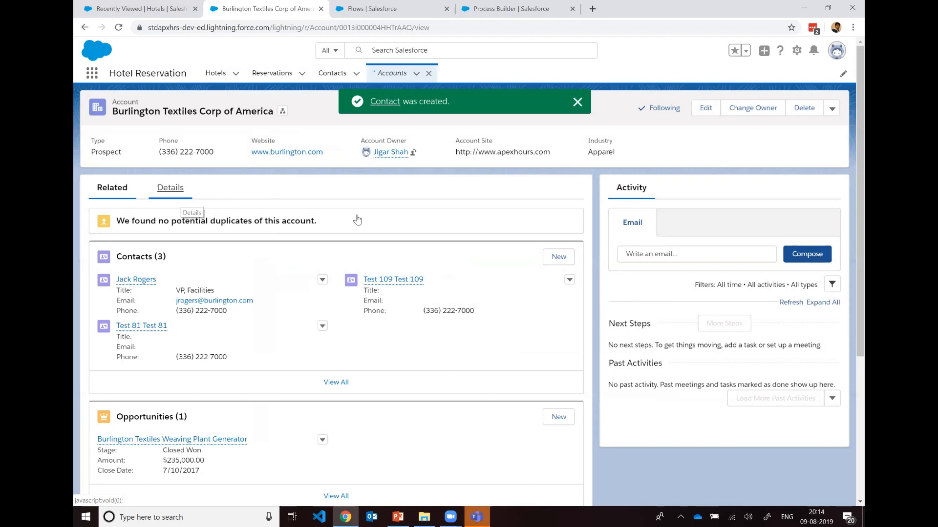
# Step: Refresh the account page after adding the Test 81 contact and check Contact Count in the details again
pyautogui.scroll(-4, 345, 243)
pyautogui.click(315, 29)
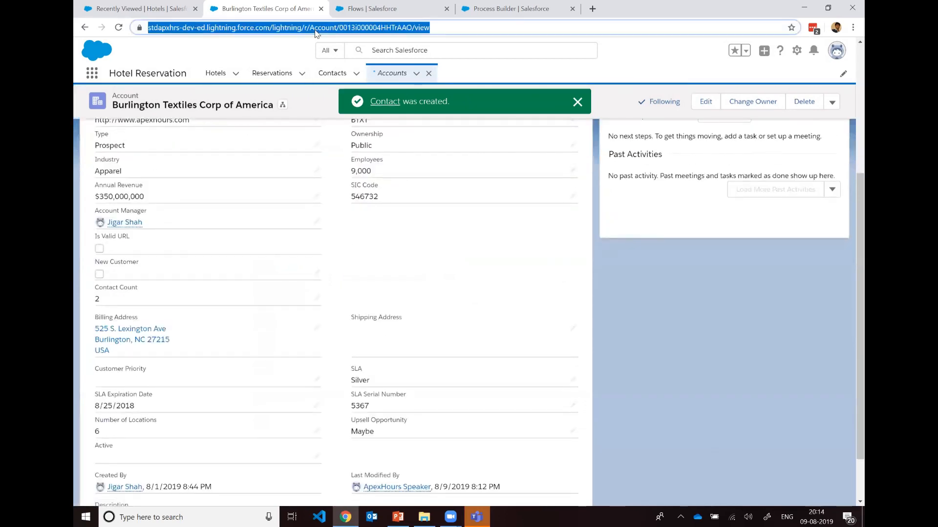
pyautogui.press('Return')
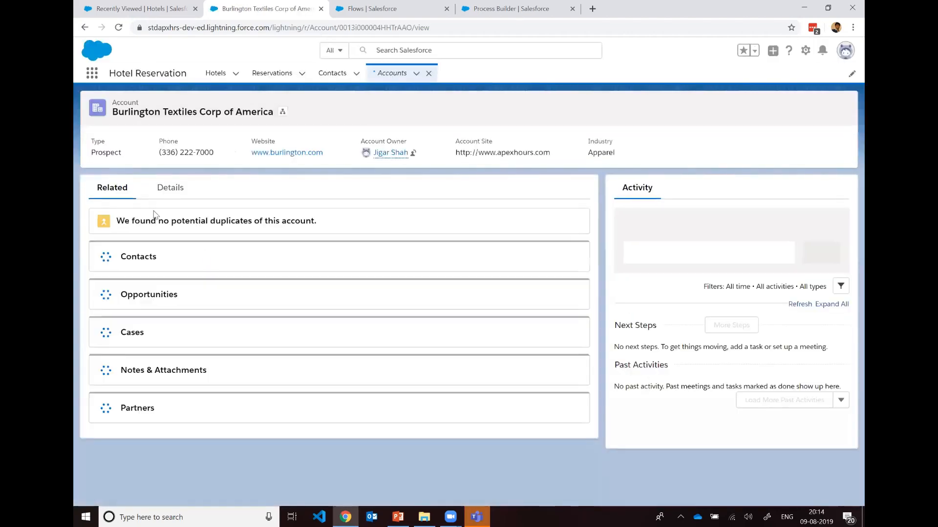
pyautogui.click(169, 188)
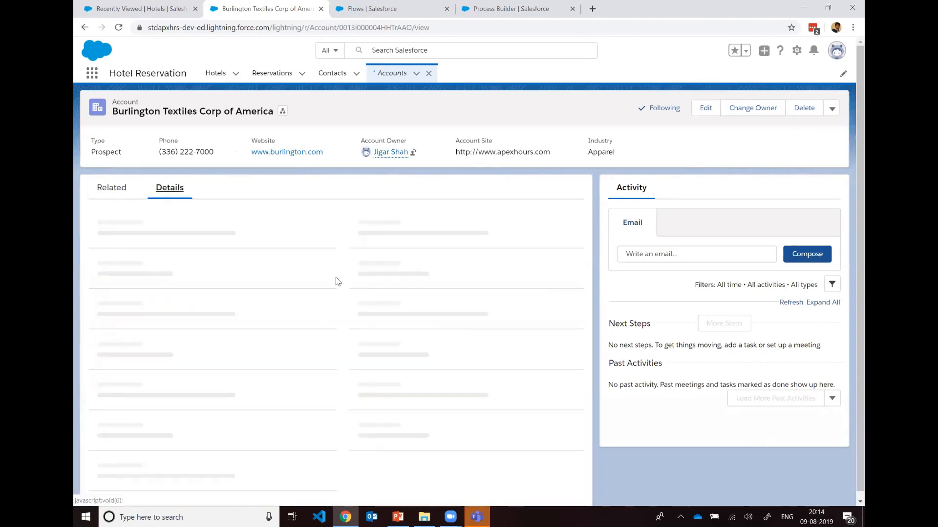
pyautogui.scroll(-3, 336, 280)
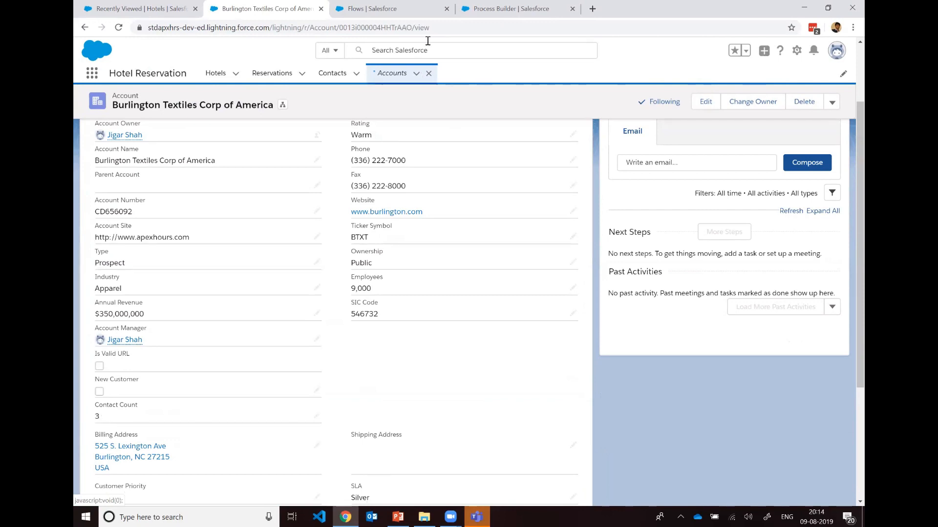
# Step: Open version 1 of the Update Contact on Account flow in Flow Builder to view its elements
pyautogui.click(379, 6)
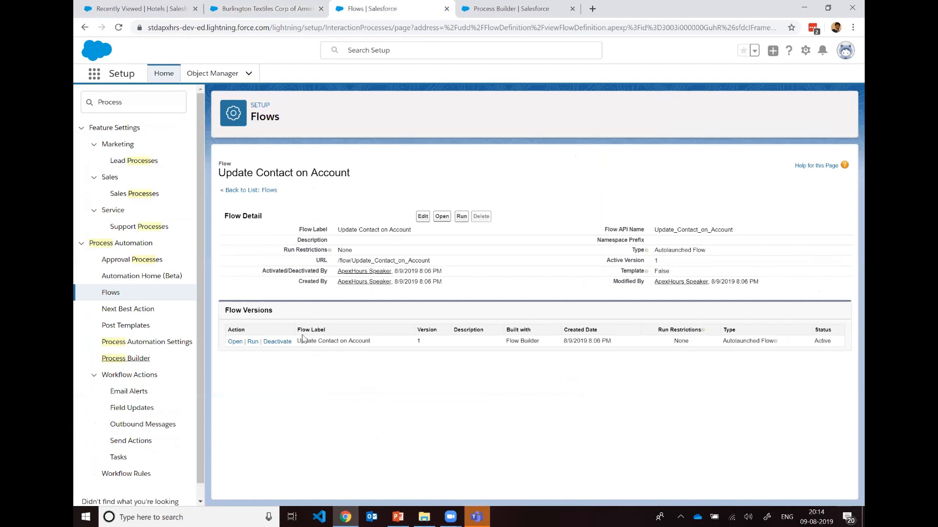
pyautogui.click(233, 341)
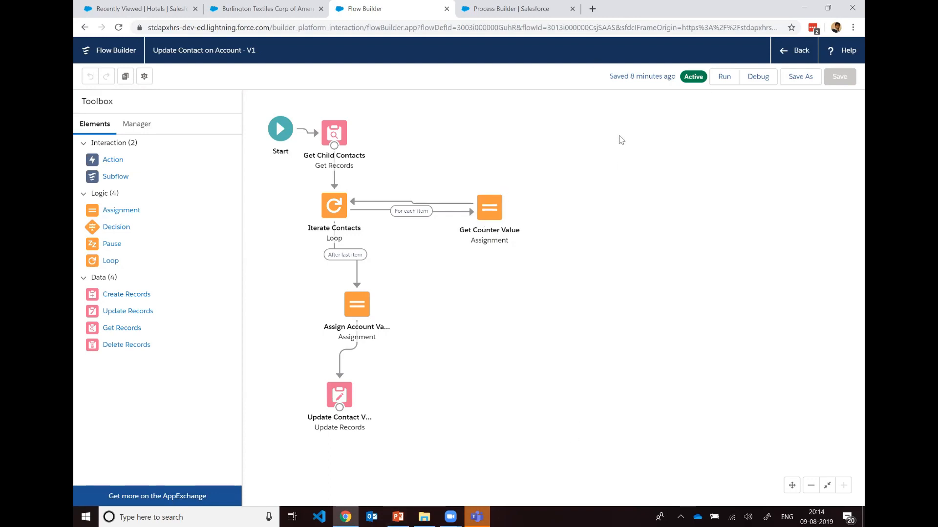
# Step: Switch to the Day 6 - Automating Business Processes presentation in PowerPoint and display slide 12, Demo 2
pyautogui.click(390, 515)
pyautogui.scroll(-5, 177, 292)
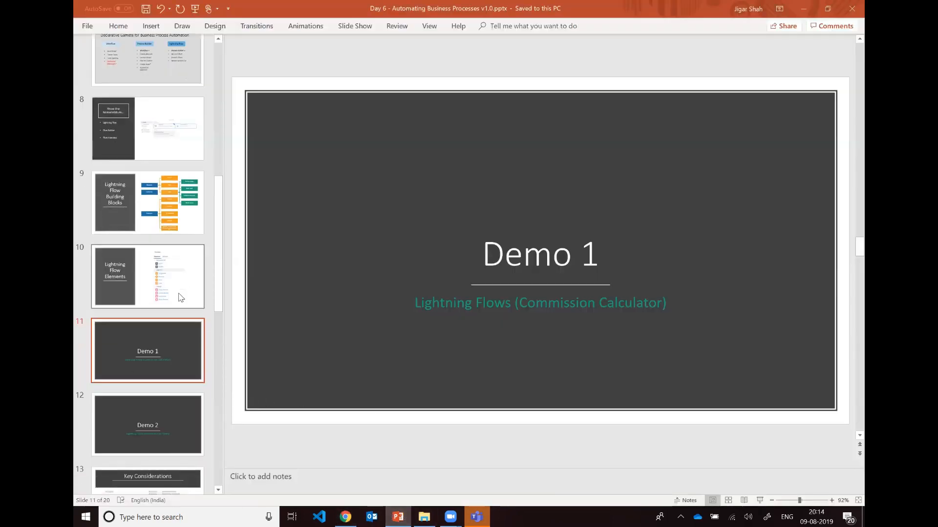
pyautogui.scroll(2, 178, 292)
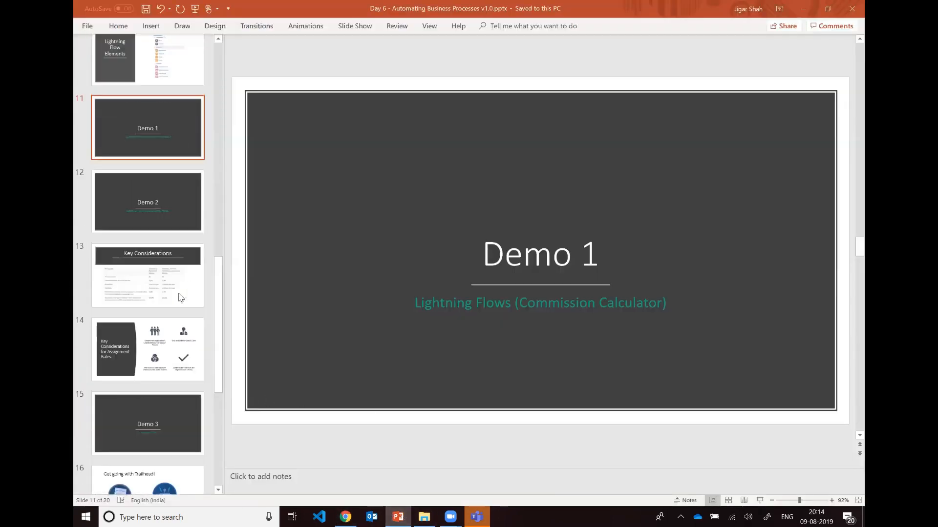
pyautogui.click(184, 230)
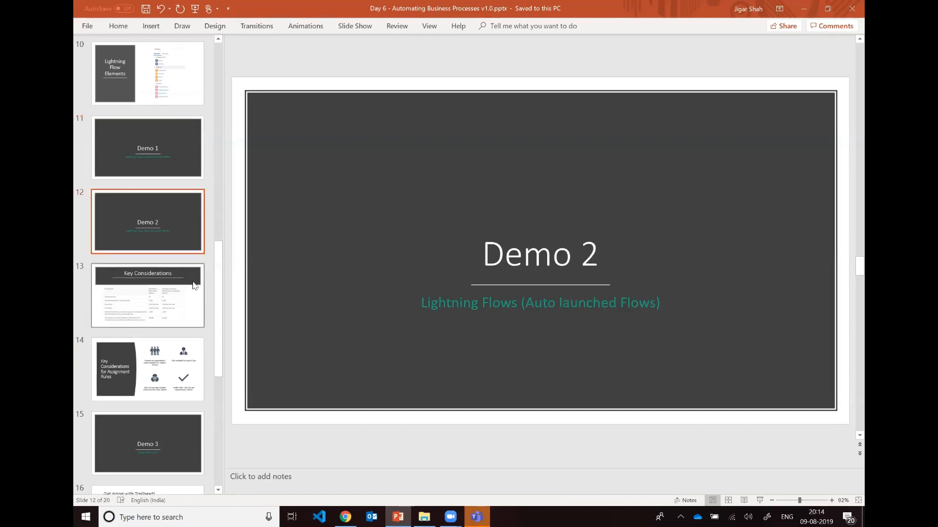
pyautogui.scroll(1, 195, 292)
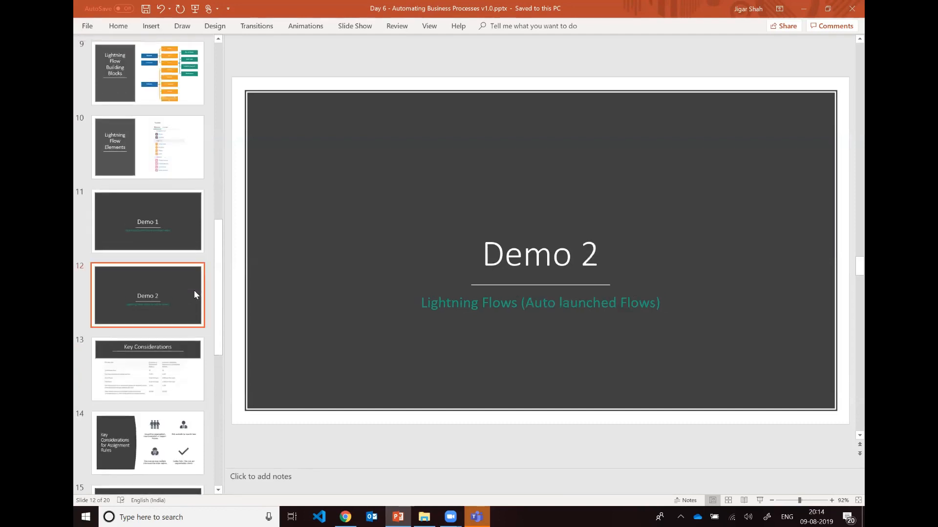
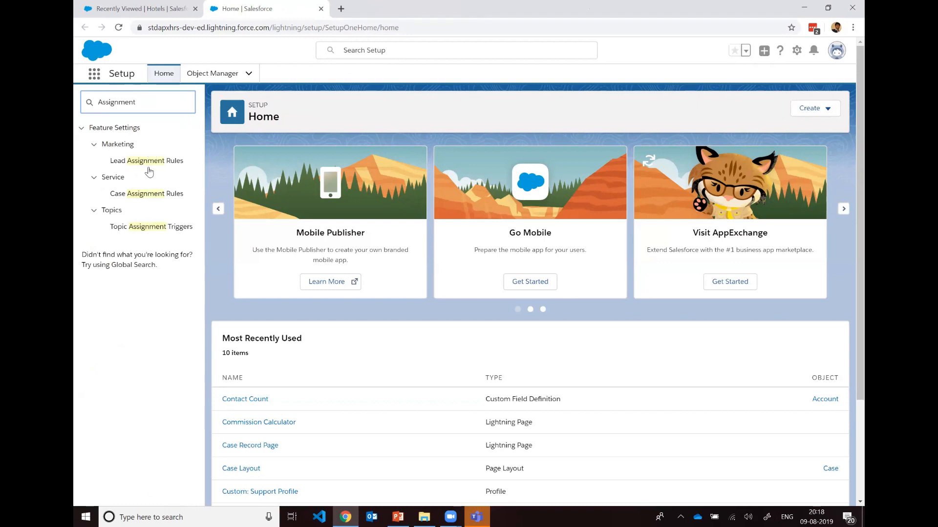
# Step: Open Case Assignment Rules in Setup, and open the Cases list in a separate browser tab
pyautogui.click(149, 196)
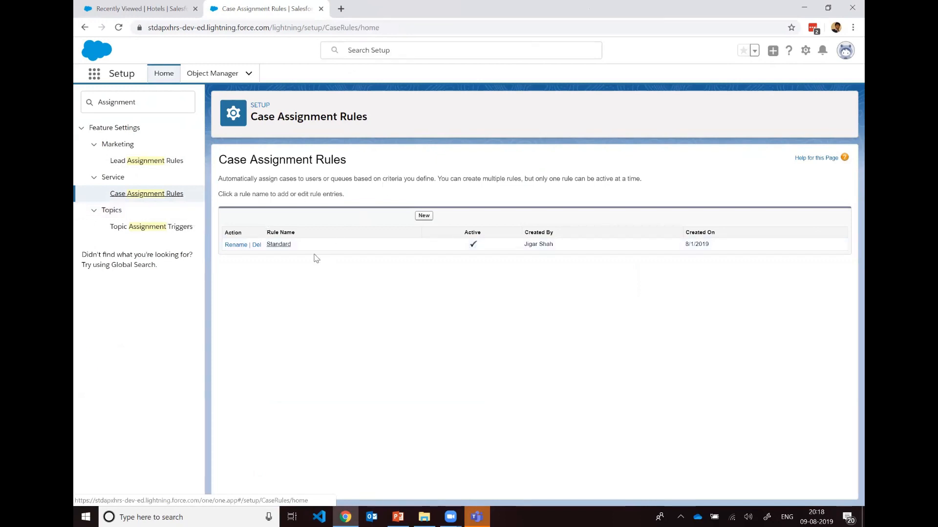
pyautogui.click(97, 80)
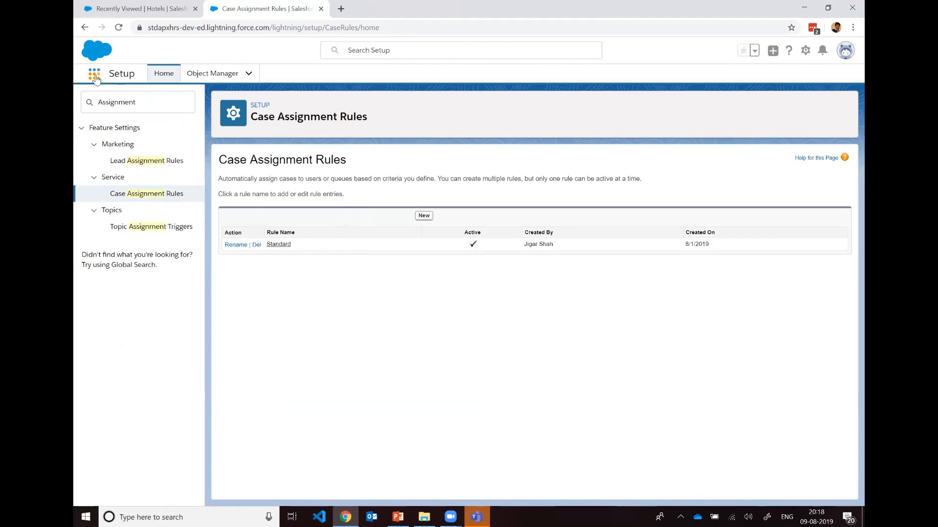
pyautogui.write('case')
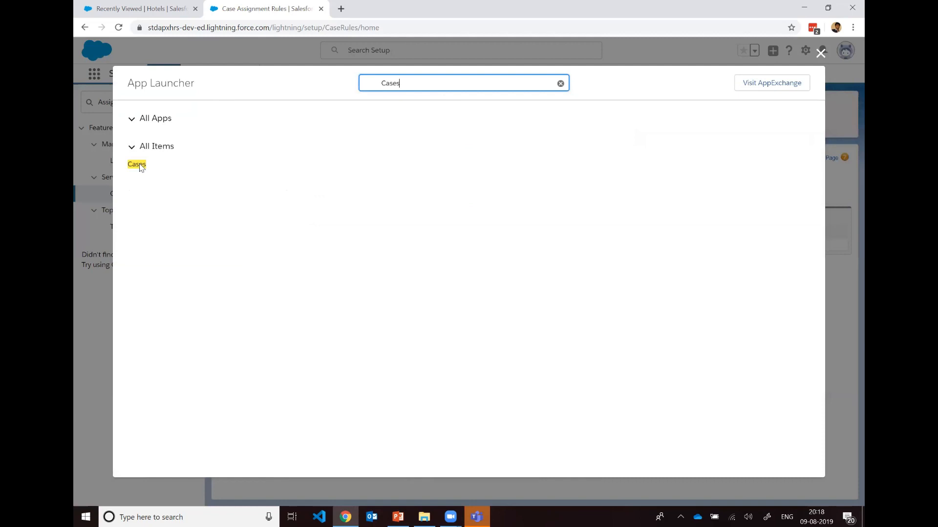
pyautogui.rightClick(139, 165)
pyautogui.press('Return')
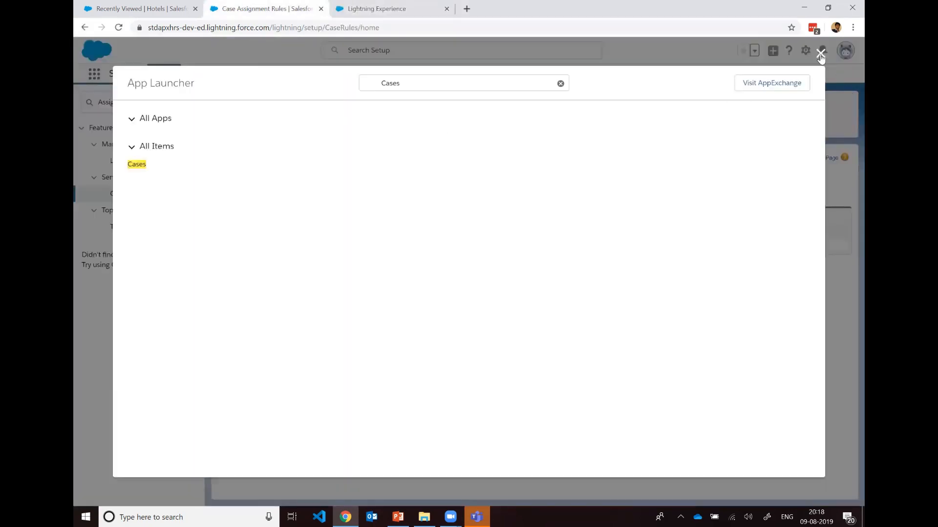
pyautogui.click(820, 54)
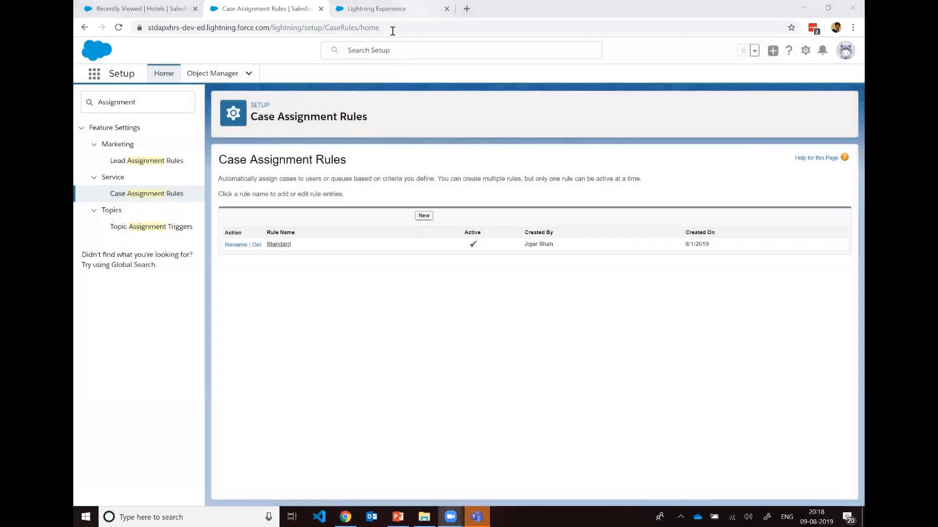
pyautogui.click(383, 9)
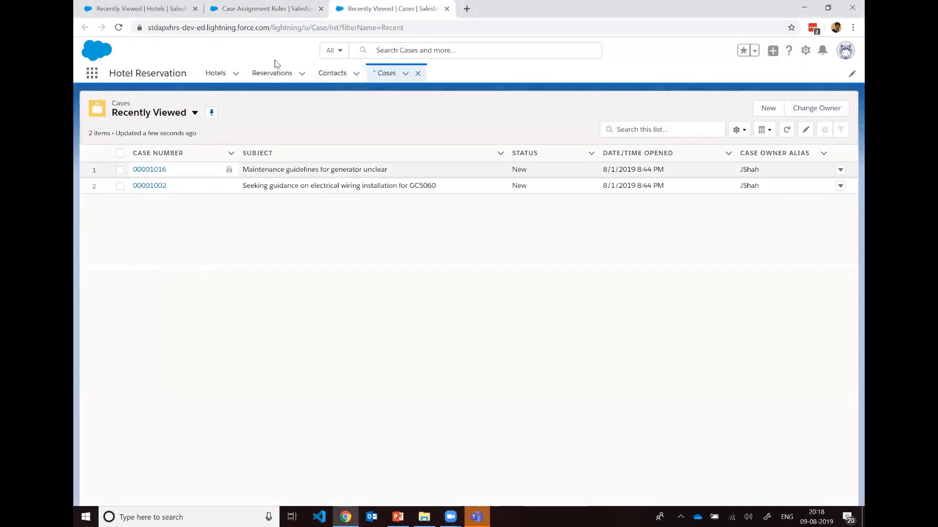
# Step: Open the case "Seeking guidance on electrical wiring installation for GC5060" in a new browser tab and examine its available Case Origin values
pyautogui.rightClick(154, 186)
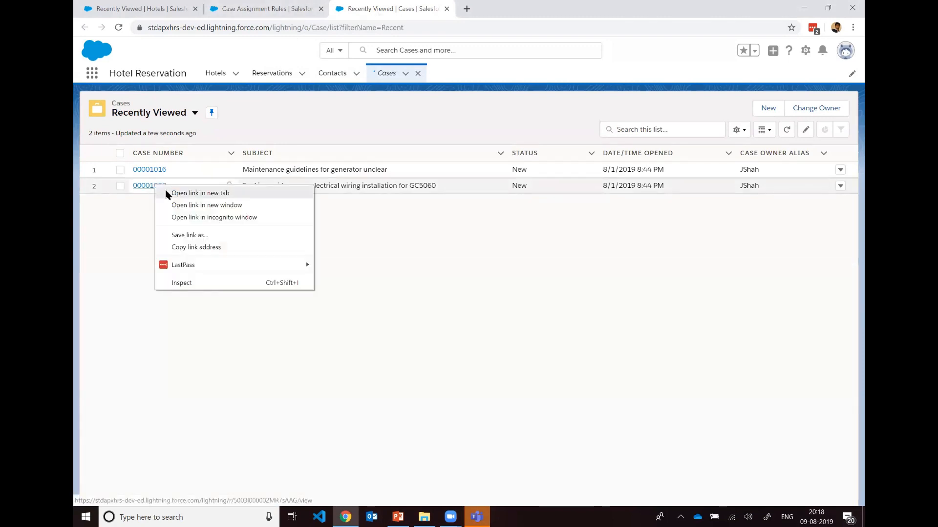
pyautogui.click(200, 193)
pyautogui.click(502, 9)
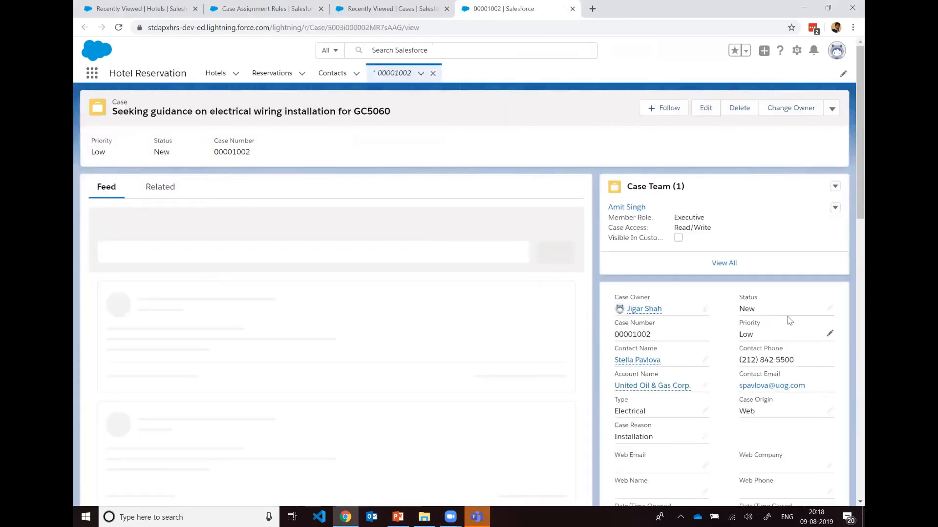
pyautogui.scroll(-3, 789, 321)
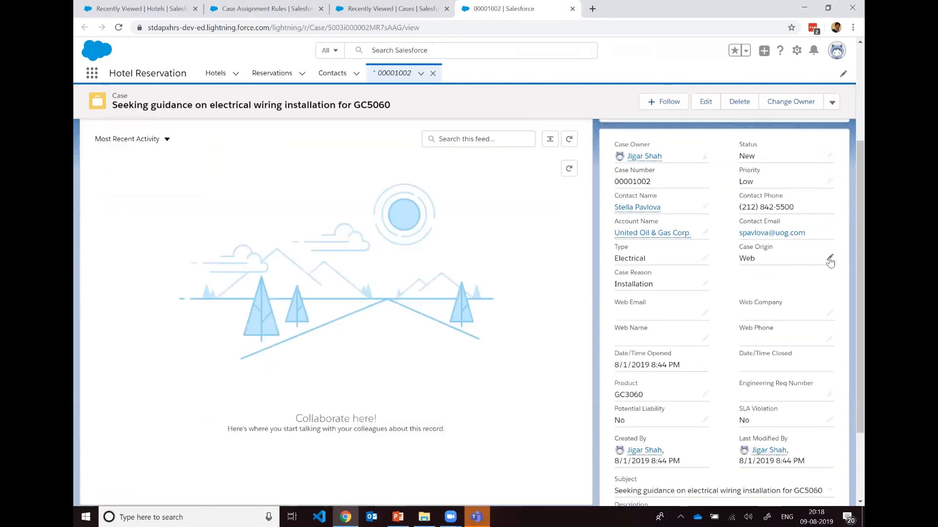
pyautogui.click(830, 259)
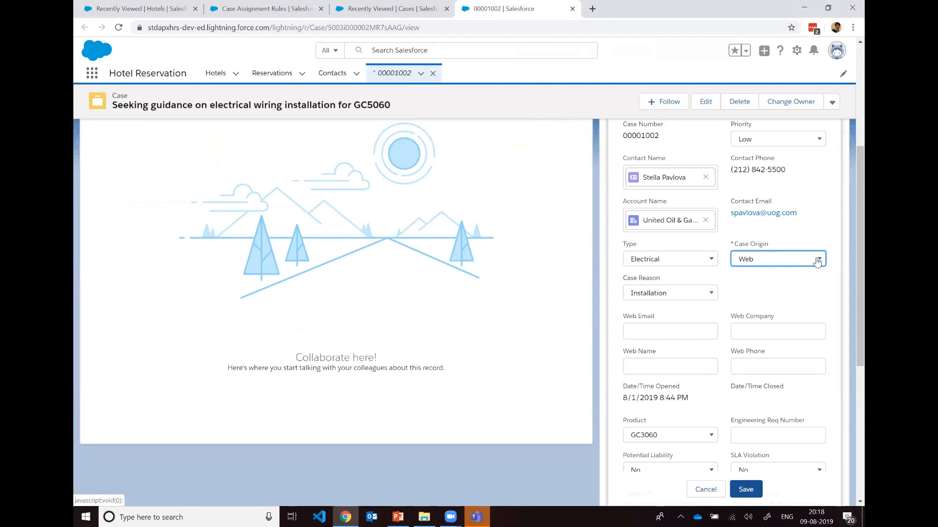
pyautogui.click(809, 261)
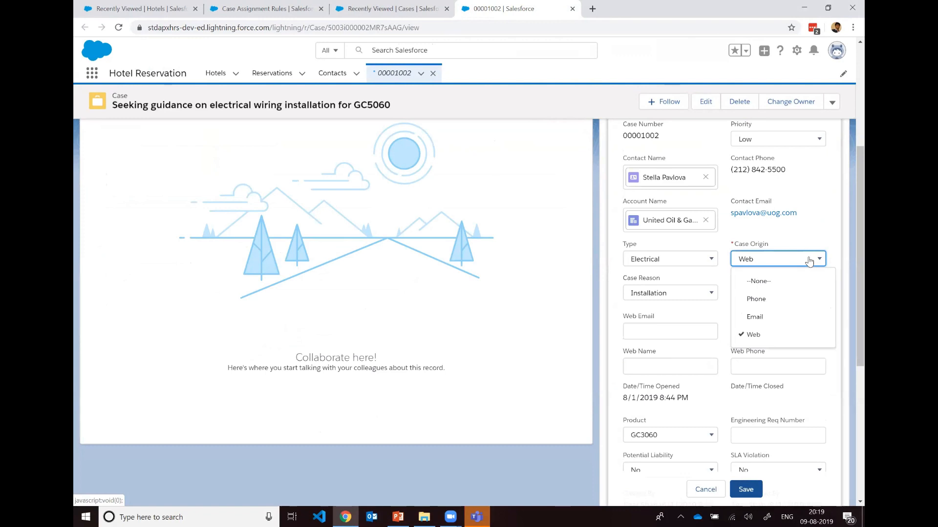
pyautogui.click(811, 244)
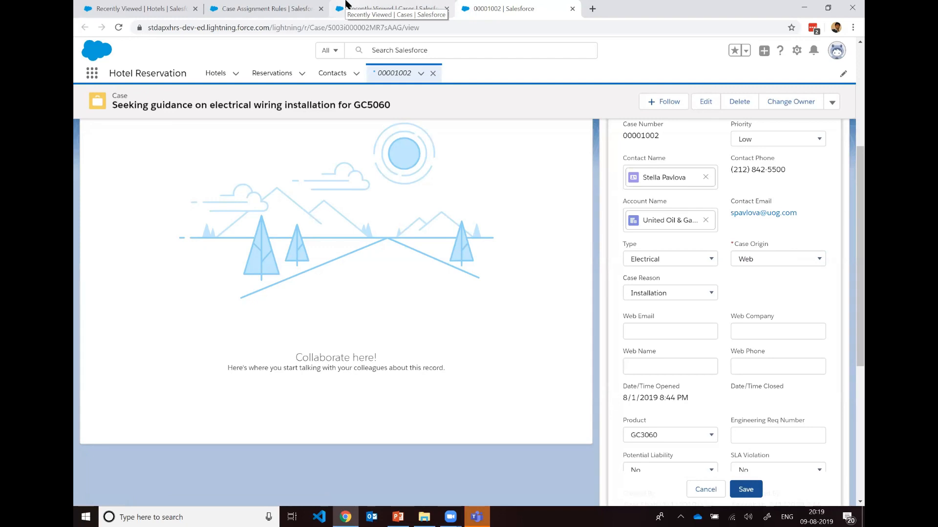
pyautogui.scroll(5, 818, 286)
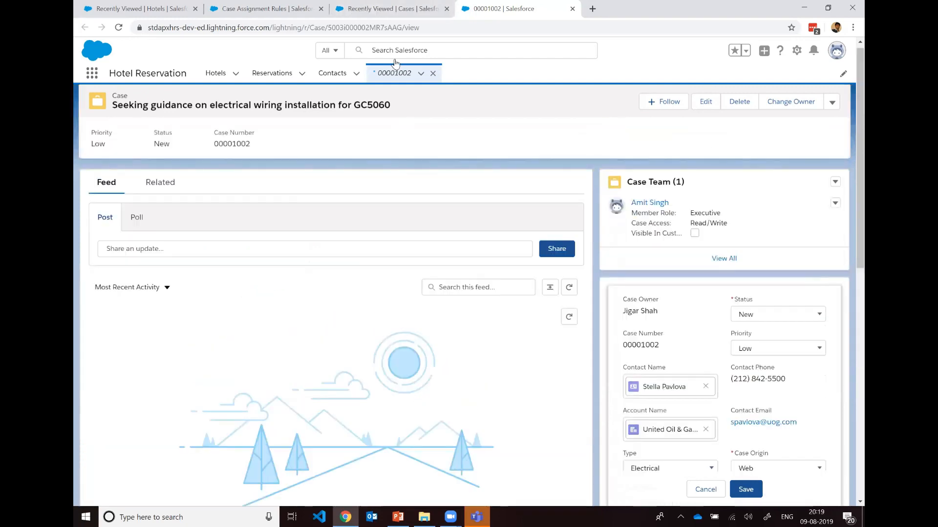
# Step: Find and open the Queues page in Setup by searching for Queue
pyautogui.click(266, 8)
pyautogui.moveTo(140, 105); pyautogui.dragTo(75, 108)
pyautogui.write('Queue')
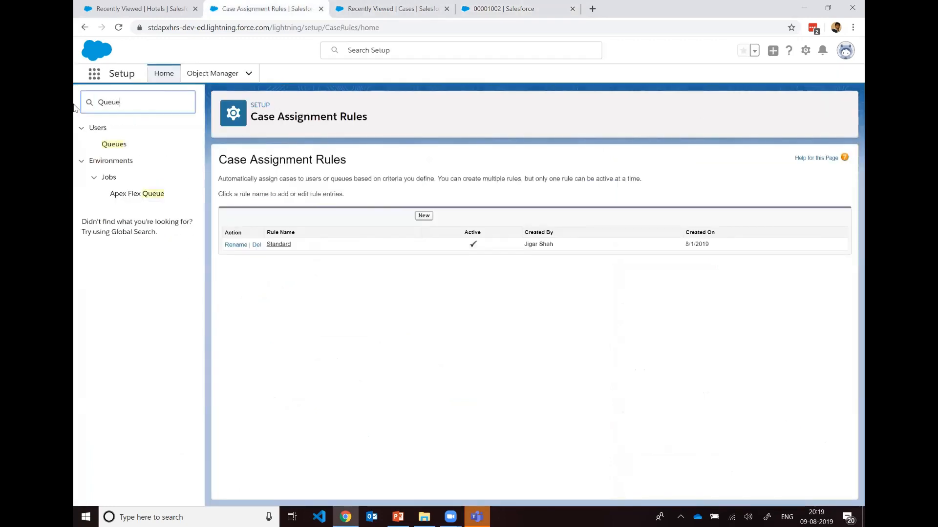
pyautogui.click(103, 146)
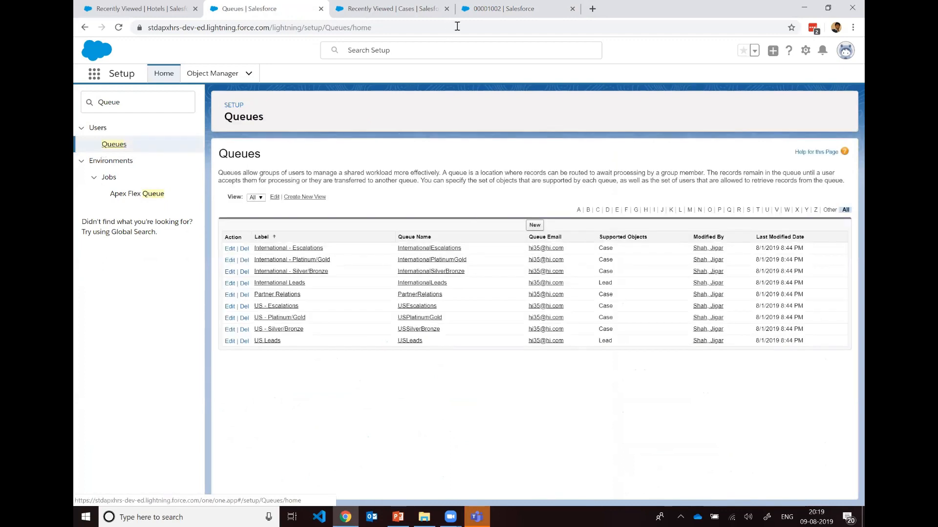
# Step: Review the Case Owner and Case Origin fields again on the open electrical wiring case
pyautogui.click(504, 9)
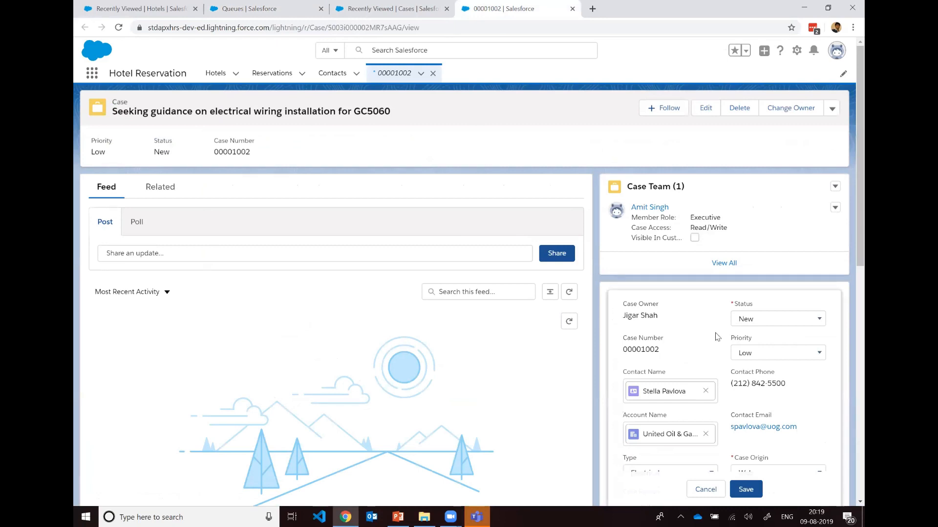
pyautogui.scroll(-3, 717, 338)
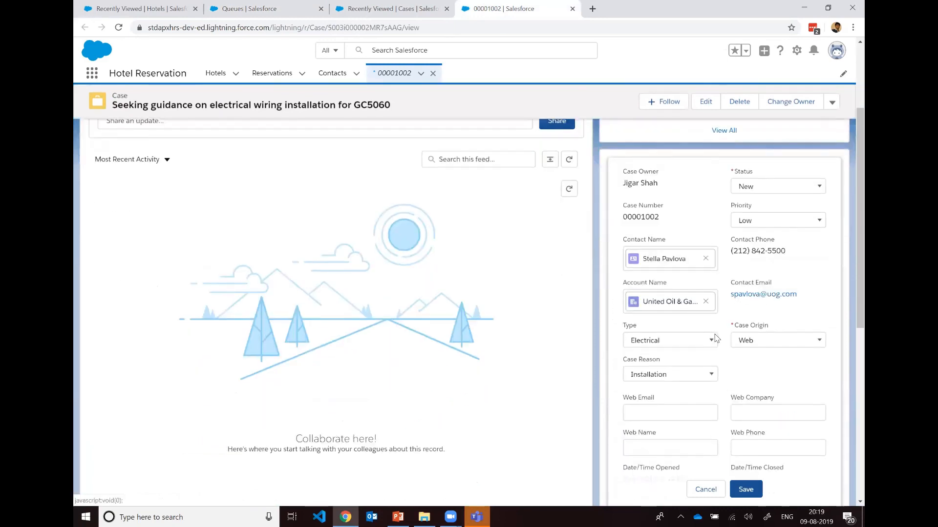
pyautogui.scroll(2, 708, 293)
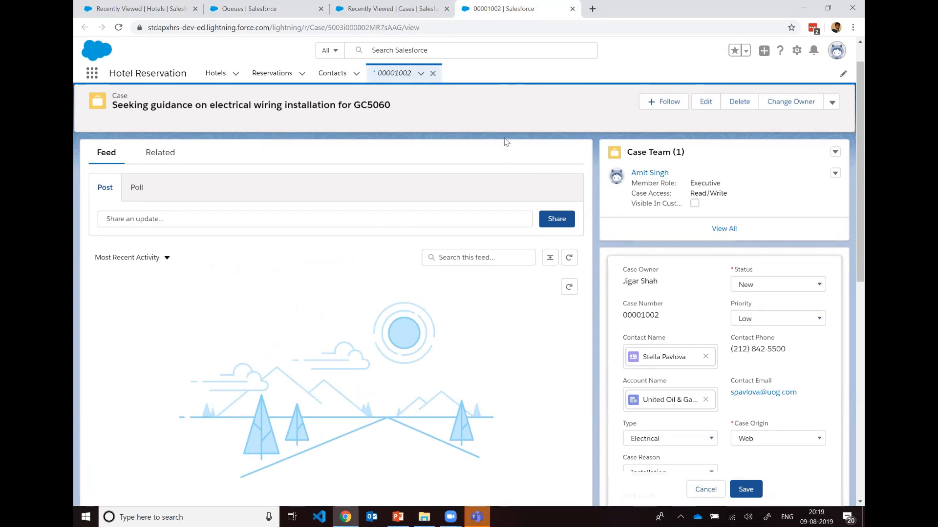
# Step: Return to Queues in Setup and start a new queue labelled Web Support Queue
pyautogui.click(391, 8)
pyautogui.click(248, 9)
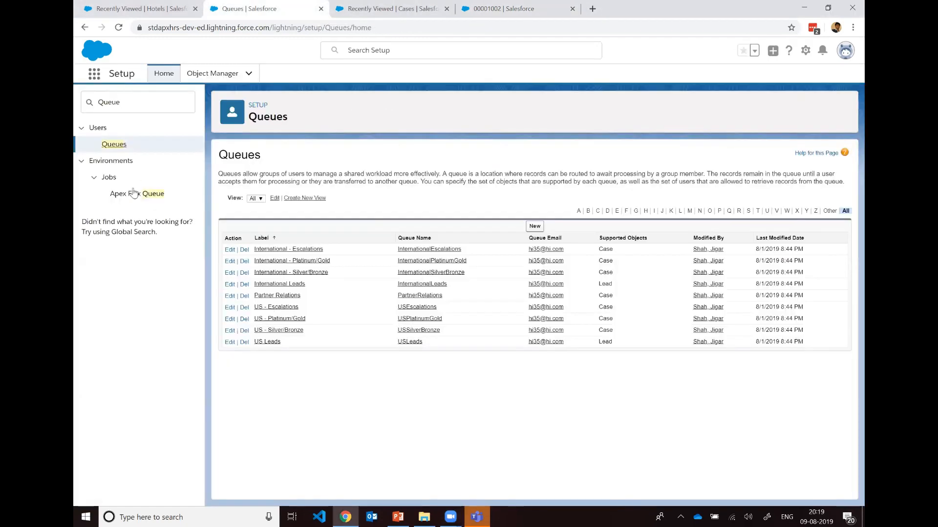
pyautogui.click(537, 227)
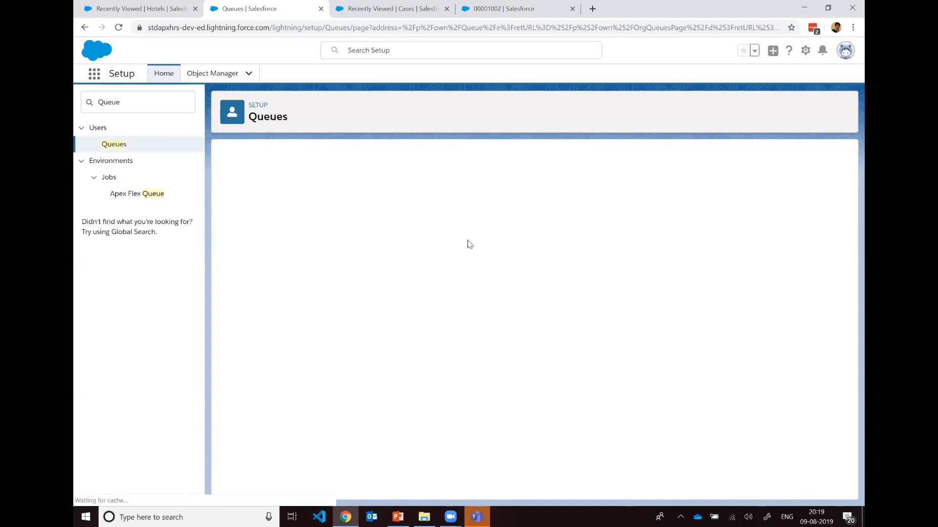
pyautogui.click(404, 237)
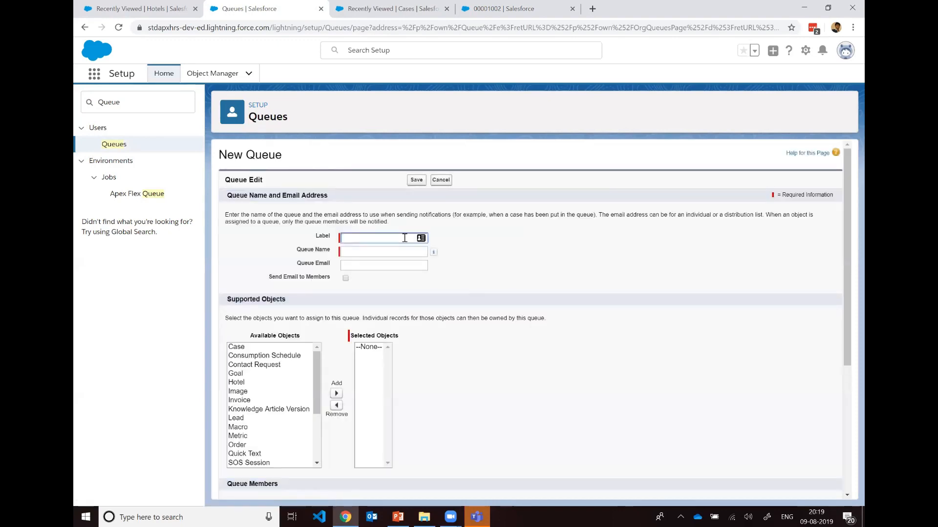
pyautogui.write('Web Support Queu')
pyautogui.write('e')
pyautogui.hotkey('ctrl', 'Left')
pyautogui.write('Support')
pyautogui.click(396, 261)
pyautogui.click(510, 268)
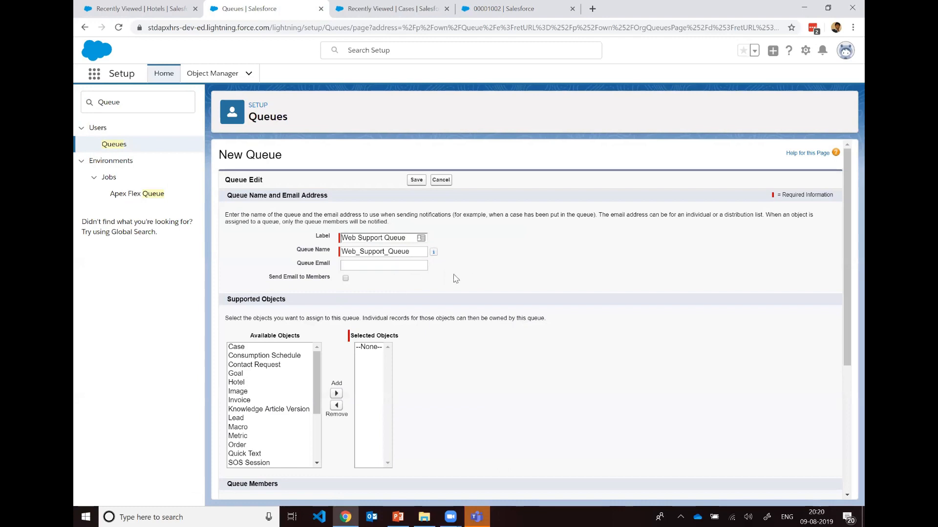
# Step: Make Case the only supported object of the Web Support Queue, removing any other objects added to the selection
pyautogui.scroll(-2, 391, 249)
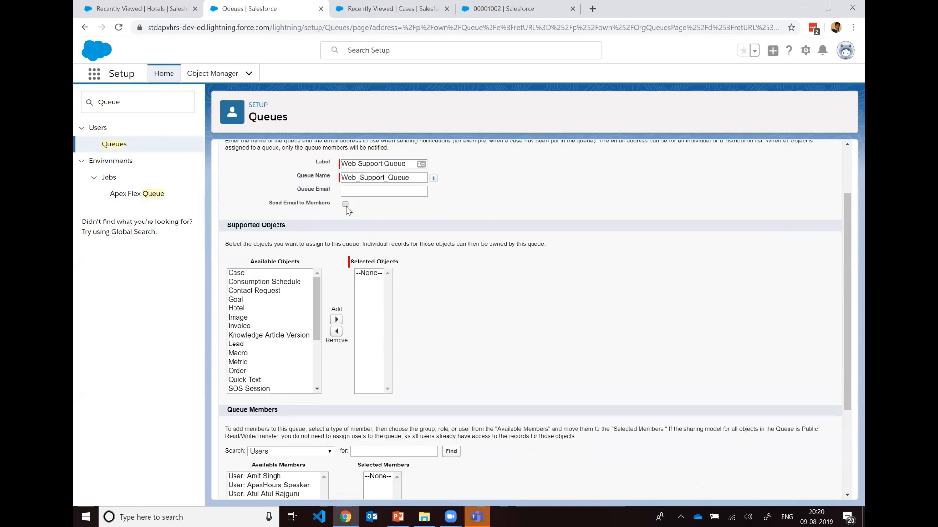
pyautogui.click(259, 275)
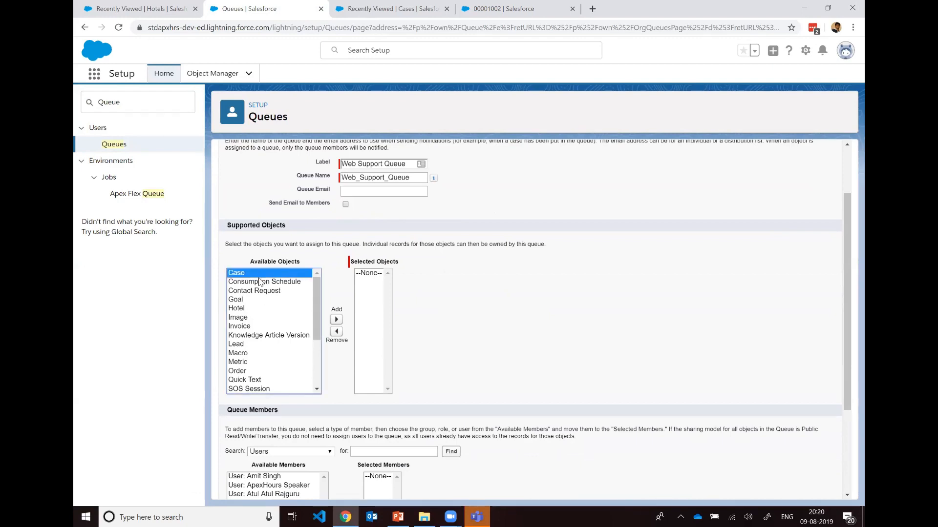
pyautogui.keyDown('shift'); pyautogui.click(270, 364); pyautogui.keyUp('shift')
pyautogui.click(336, 320)
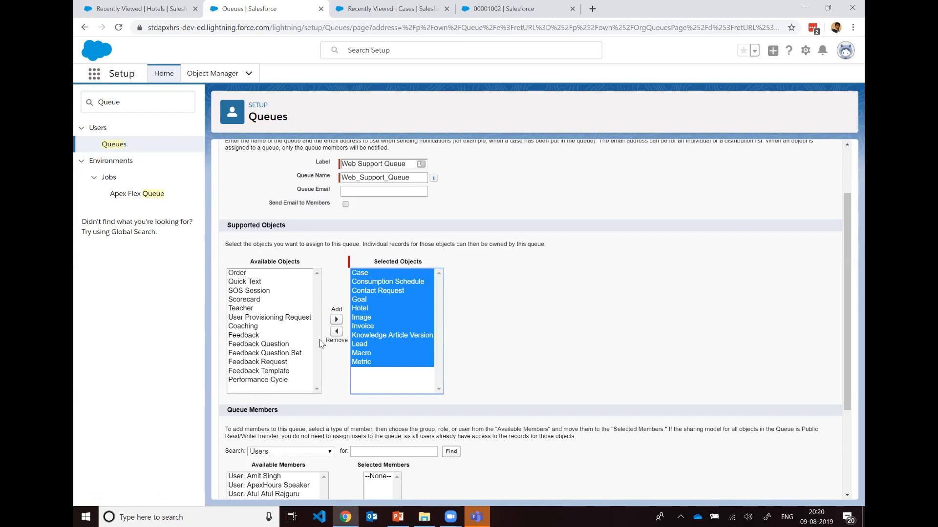
pyautogui.click(336, 332)
pyautogui.click(336, 319)
pyautogui.click(385, 281)
pyautogui.keyDown('shift'); pyautogui.click(369, 361); pyautogui.keyUp('shift')
pyautogui.click(336, 332)
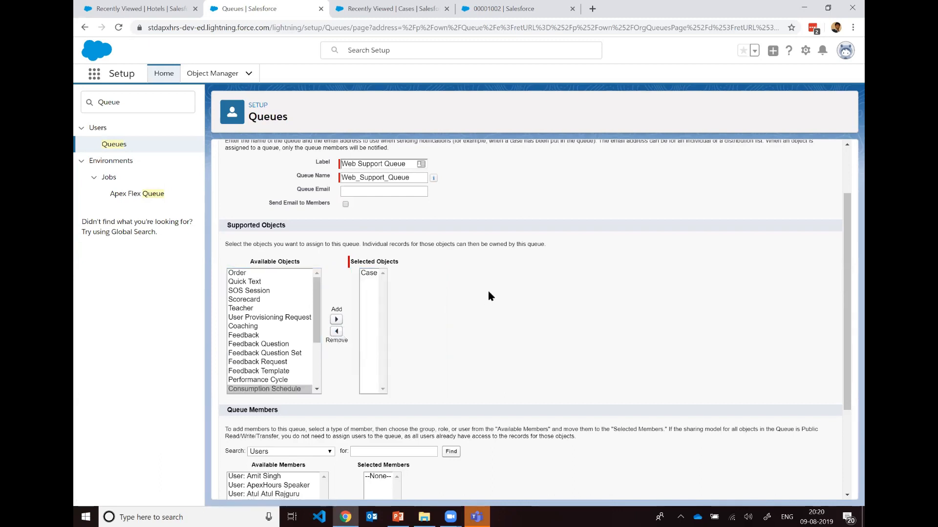
# Step: Add all available users as members of the Web Support Queue and save it
pyautogui.scroll(-3, 490, 296)
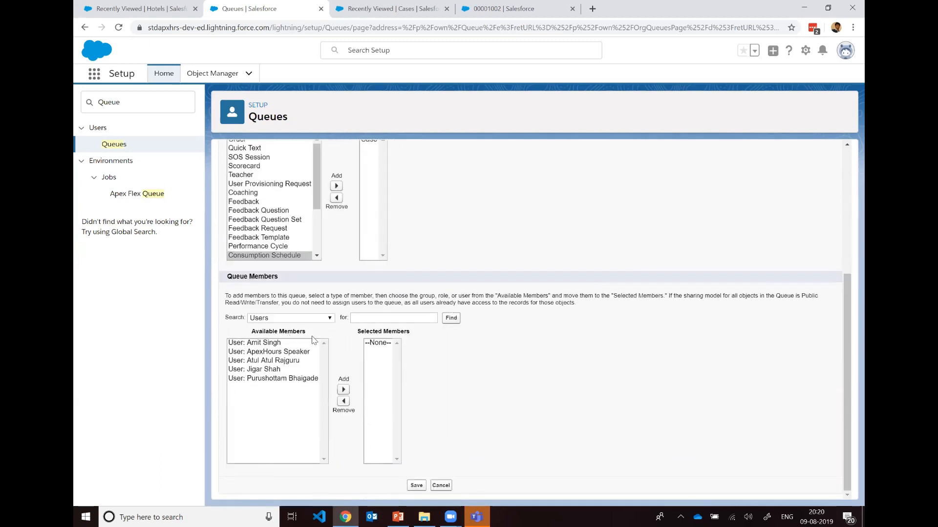
pyautogui.click(285, 361)
pyautogui.click(272, 344)
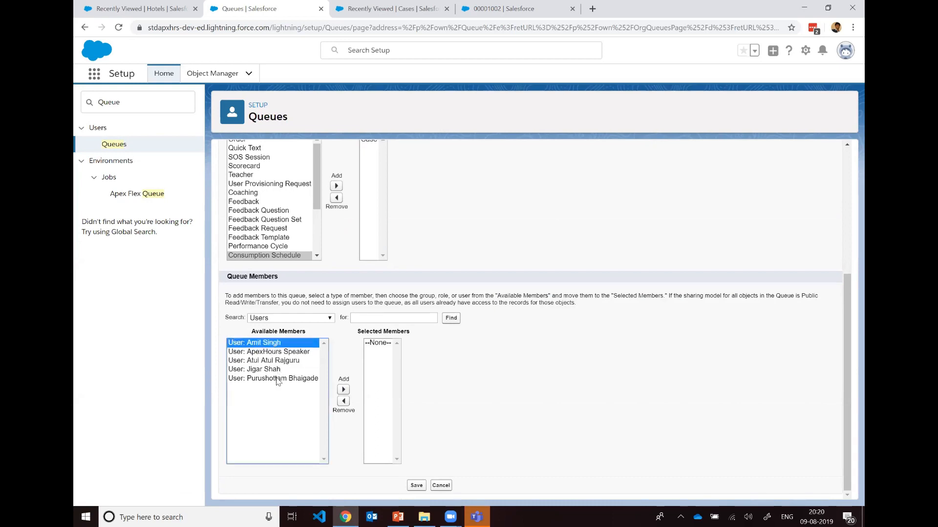
pyautogui.keyDown('shift'); pyautogui.click(279, 379); pyautogui.keyUp('shift')
pyautogui.click(343, 389)
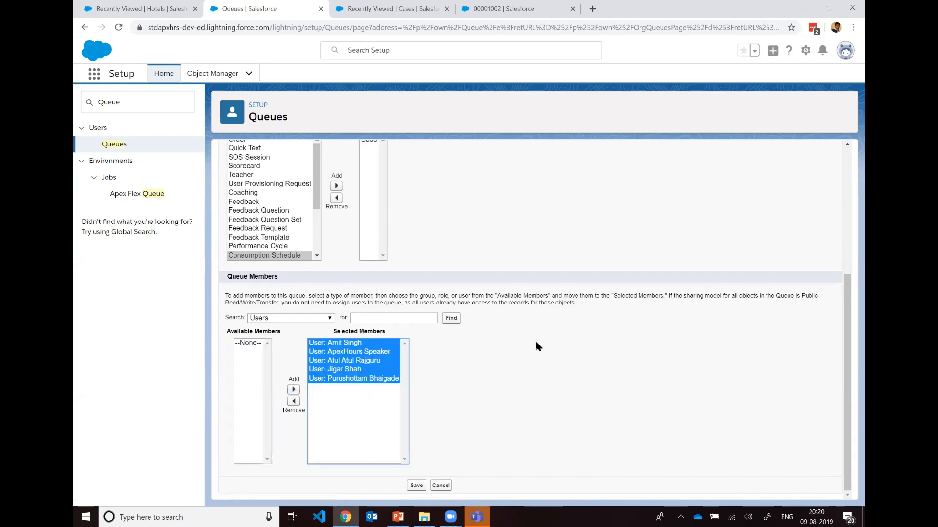
pyautogui.click(416, 485)
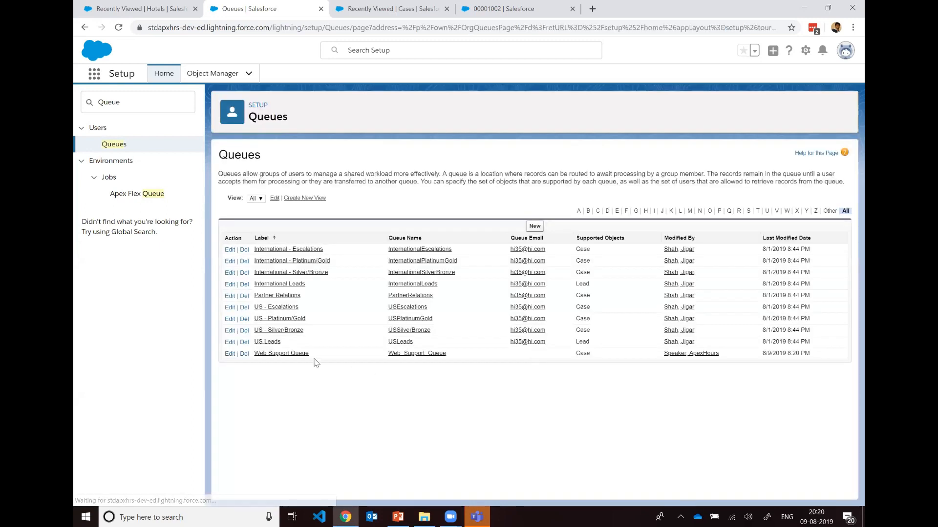
# Step: Start another new queue labelled Phone Support Queue and add Case as its supported object
pyautogui.click(535, 226)
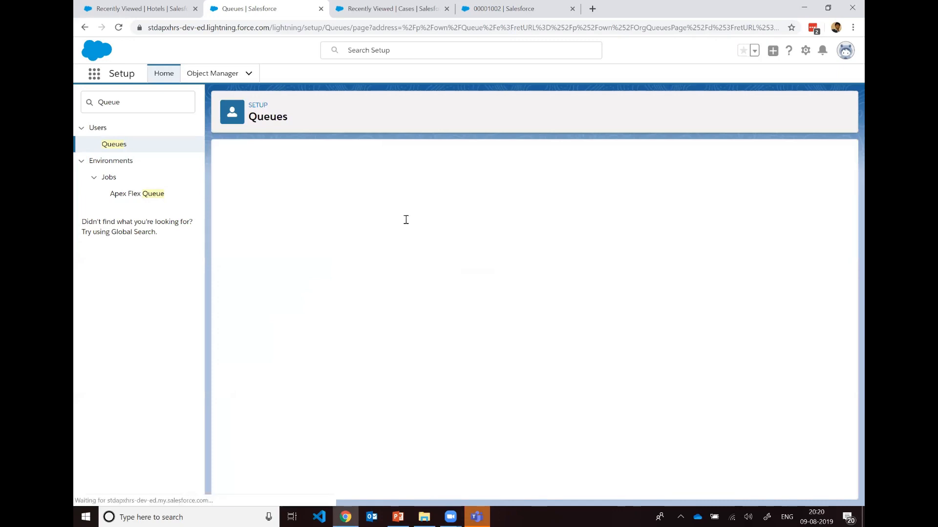
pyautogui.write('Ph')
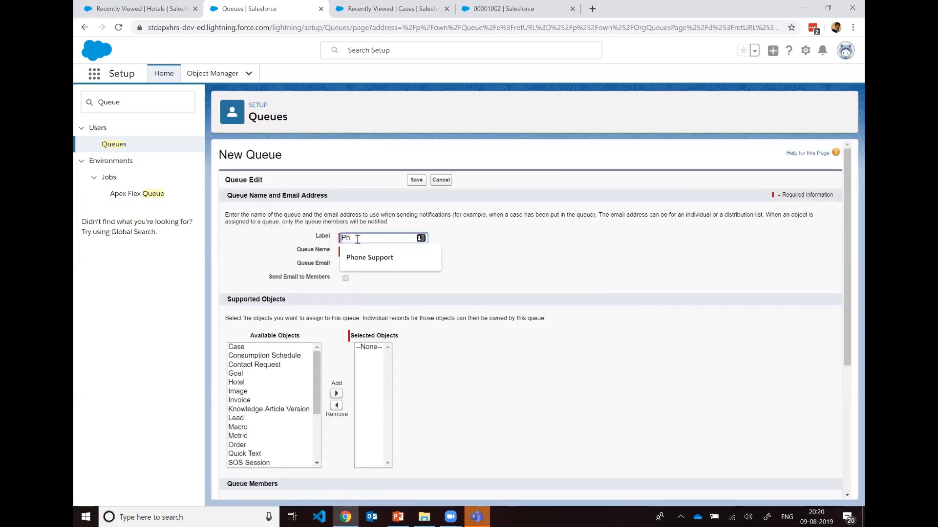
pyautogui.write('one Support Queue')
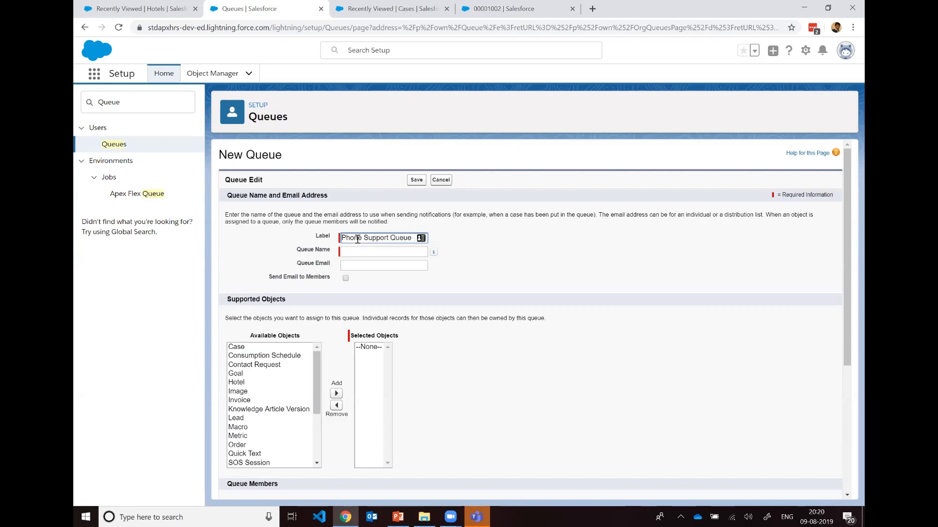
pyautogui.press('Tab')
pyautogui.click(491, 252)
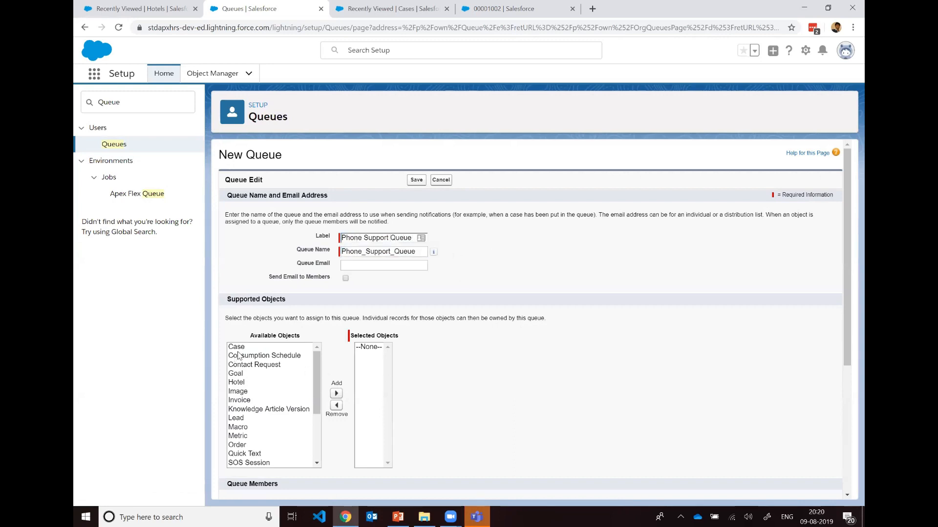
pyautogui.click(236, 347)
pyautogui.click(336, 394)
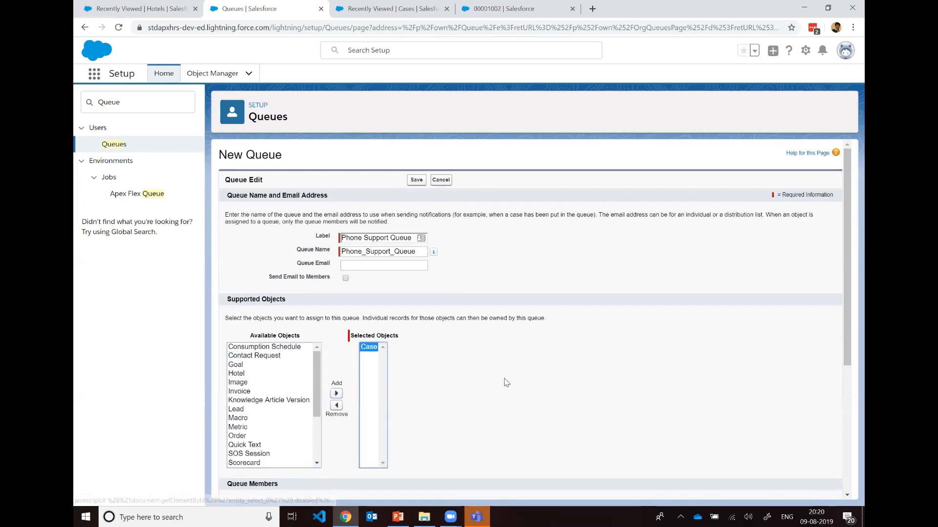
# Step: Add all available users as members of the Phone Support Queue and save the queue
pyautogui.scroll(-4, 506, 382)
pyautogui.click(269, 344)
pyautogui.keyDown('shift'); pyautogui.click(274, 379); pyautogui.keyUp('shift')
pyautogui.click(343, 390)
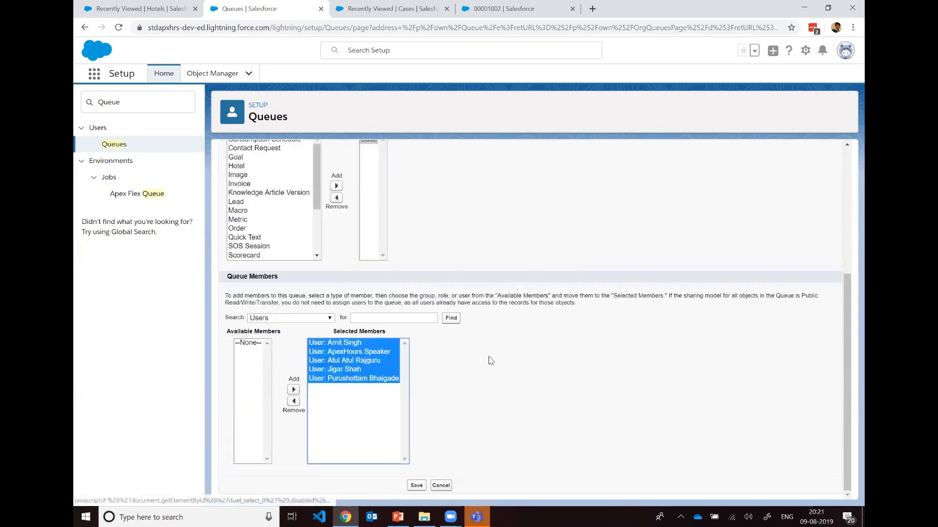
pyautogui.click(416, 484)
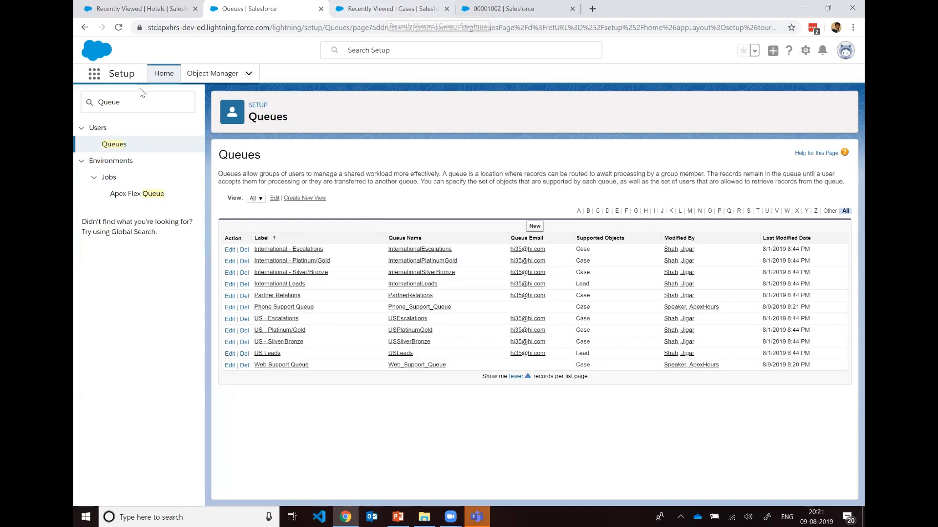
# Step: Find Case Assignment Rules in Setup, open the Standard rule and deactivate it
pyautogui.doubleClick(111, 102)
pyautogui.write('Assignment')
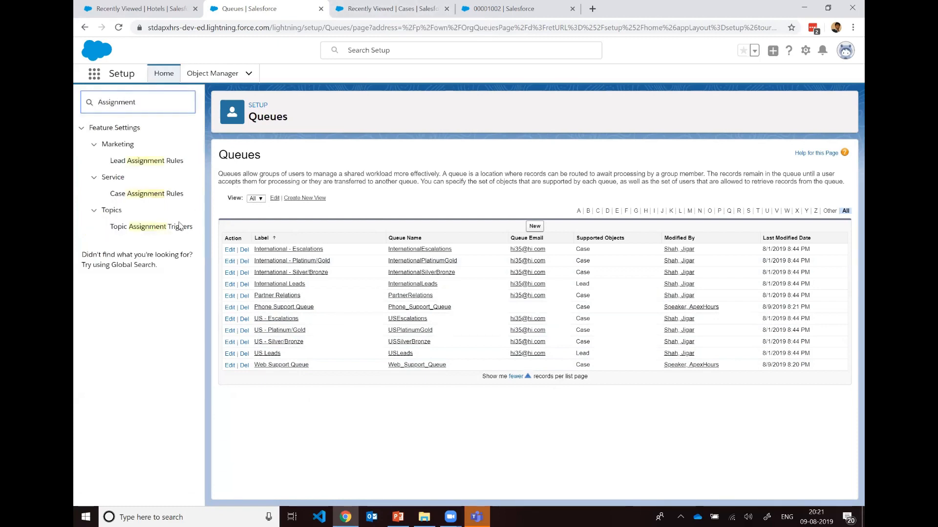
pyautogui.click(156, 195)
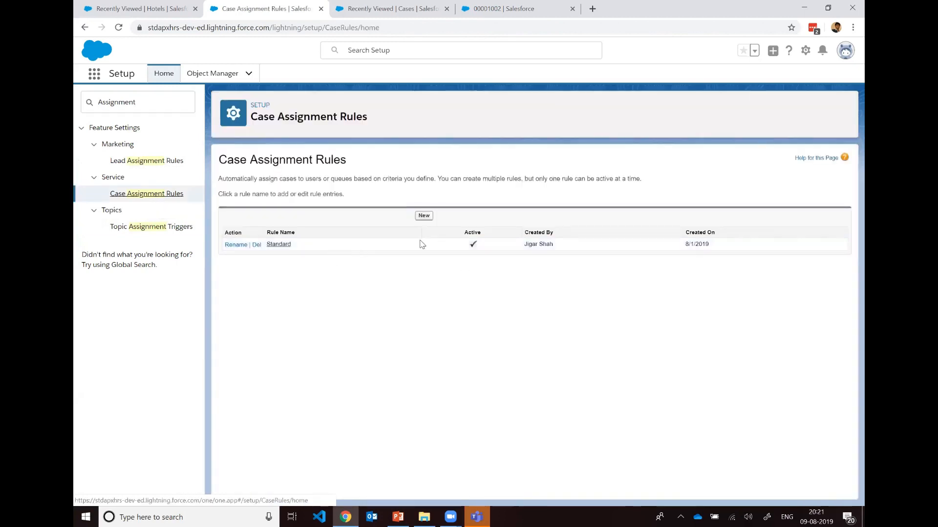
pyautogui.click(279, 244)
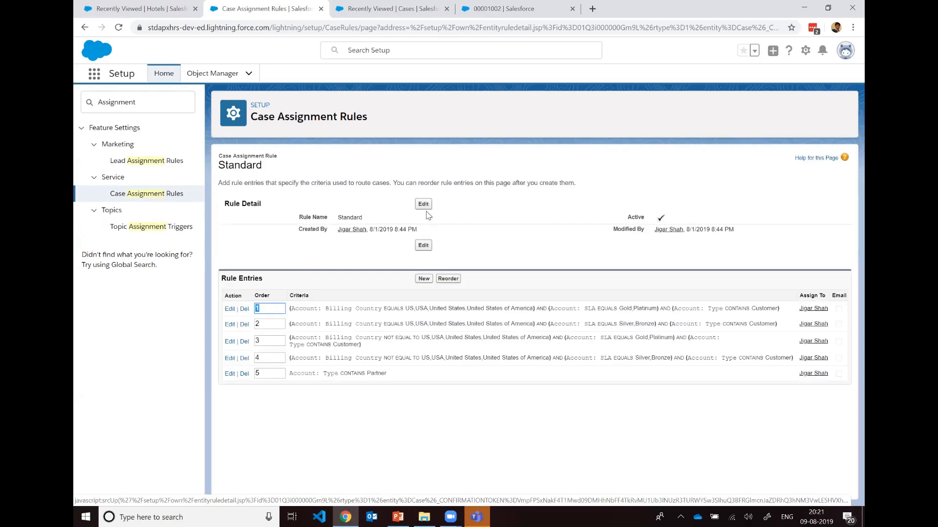
pyautogui.click(424, 204)
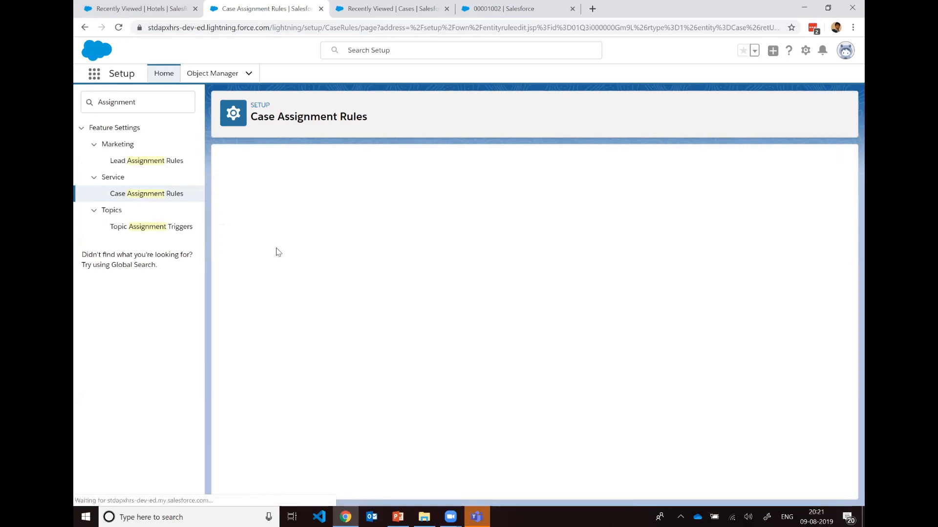
pyautogui.click(241, 245)
pyautogui.click(419, 212)
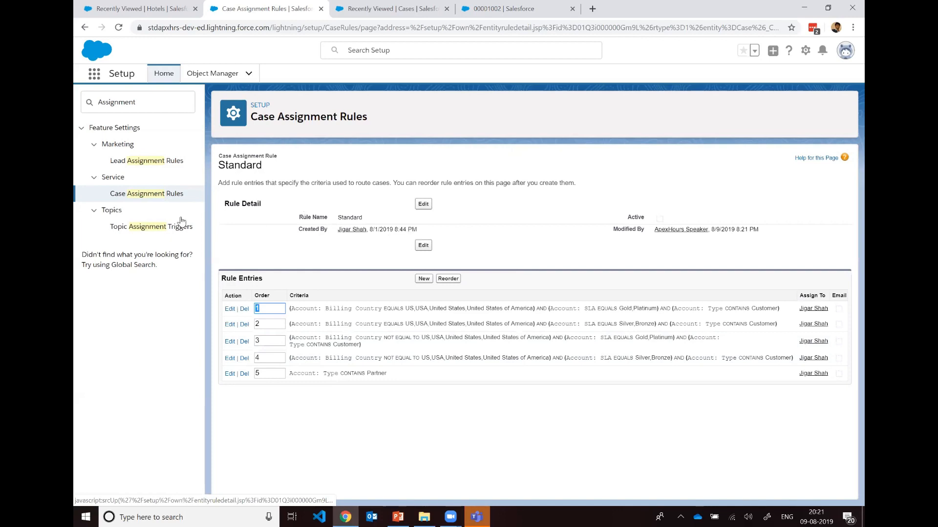
# Step: Return to the case assignment rules and create a new active rule named Web Support
pyautogui.click(146, 193)
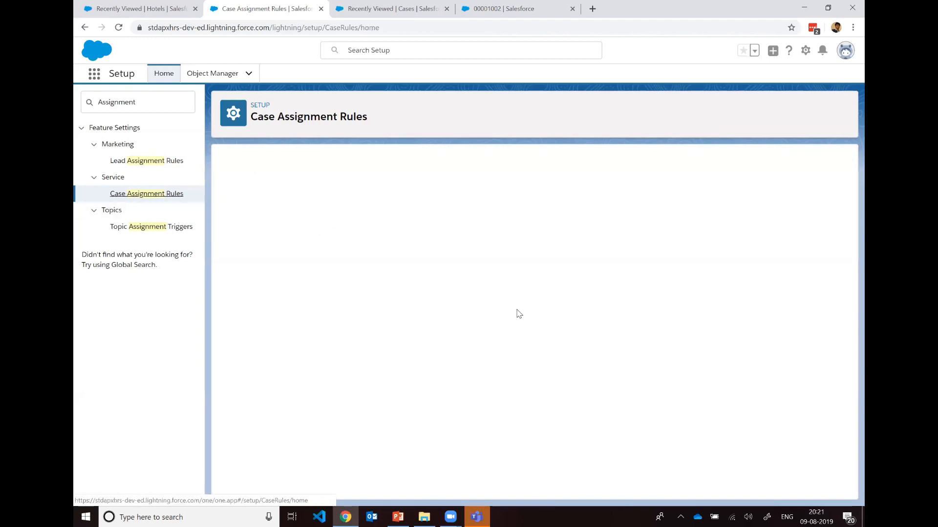
pyautogui.click(423, 215)
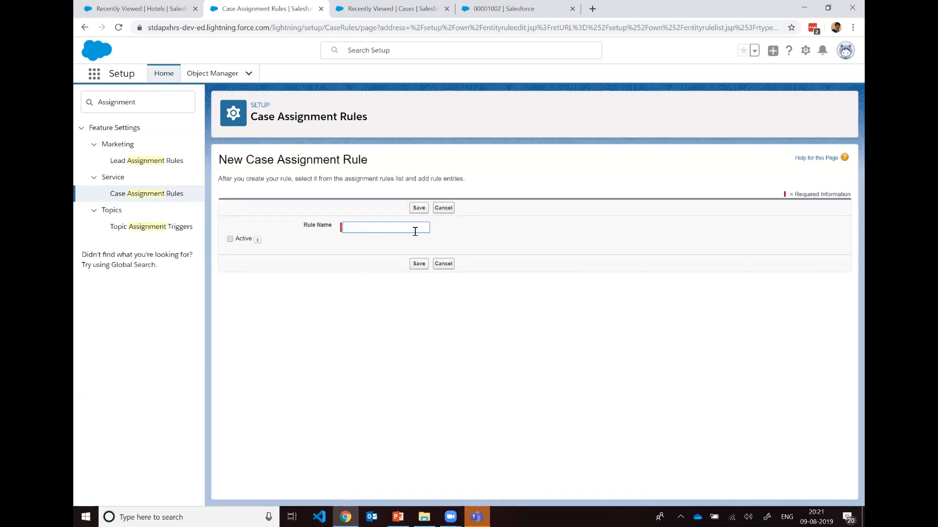
pyautogui.write('Web Support')
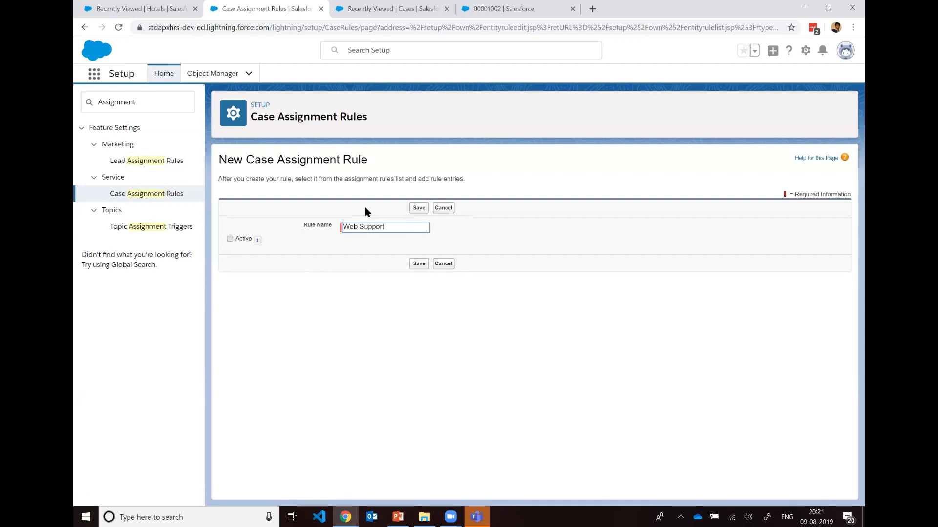
pyautogui.click(230, 239)
pyautogui.click(420, 209)
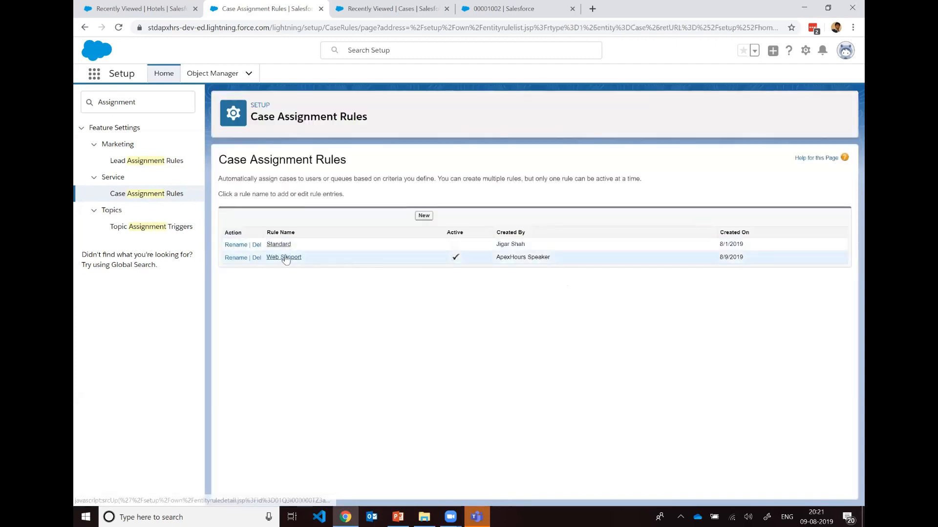
# Step: Start a new rule entry in the Web Support rule with sort order 1
pyautogui.click(284, 258)
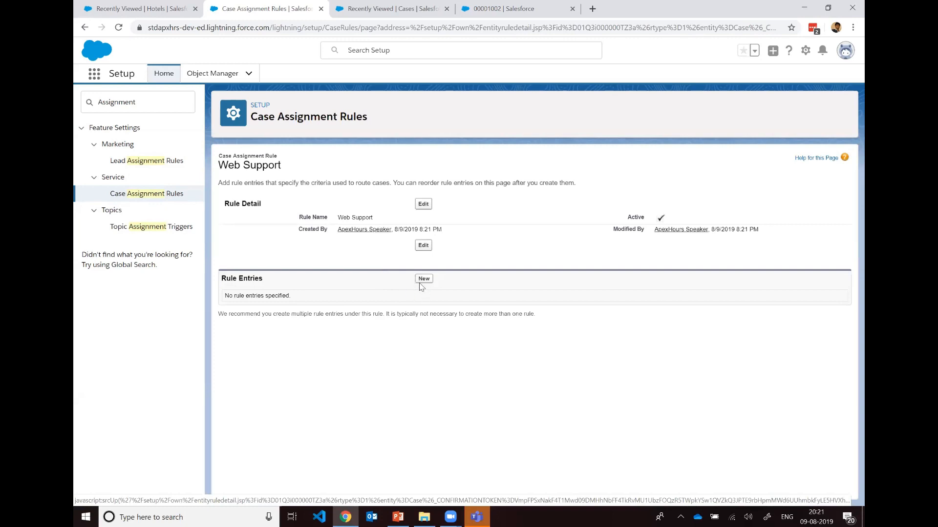
pyautogui.click(422, 278)
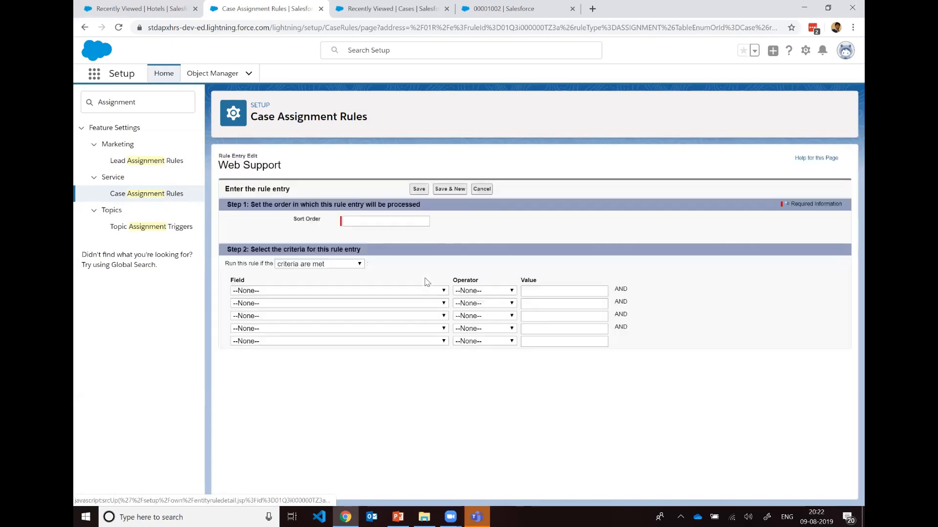
pyautogui.click(388, 220)
pyautogui.click(389, 221)
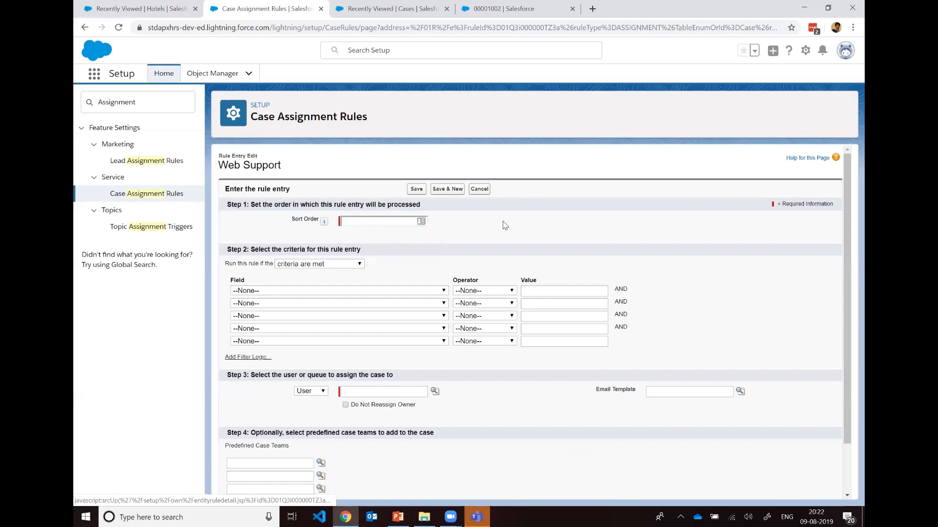
pyautogui.click(389, 222)
pyautogui.write('1')
# Step: Set the rule entry's first criterion to Case: Case Origin equals Web, picking the value from the lookup
pyautogui.click(433, 292)
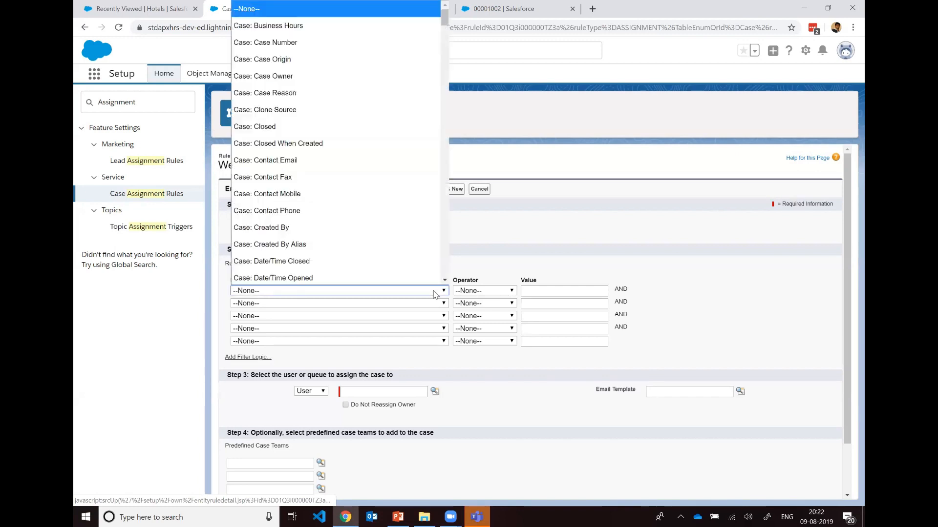
pyautogui.click(347, 59)
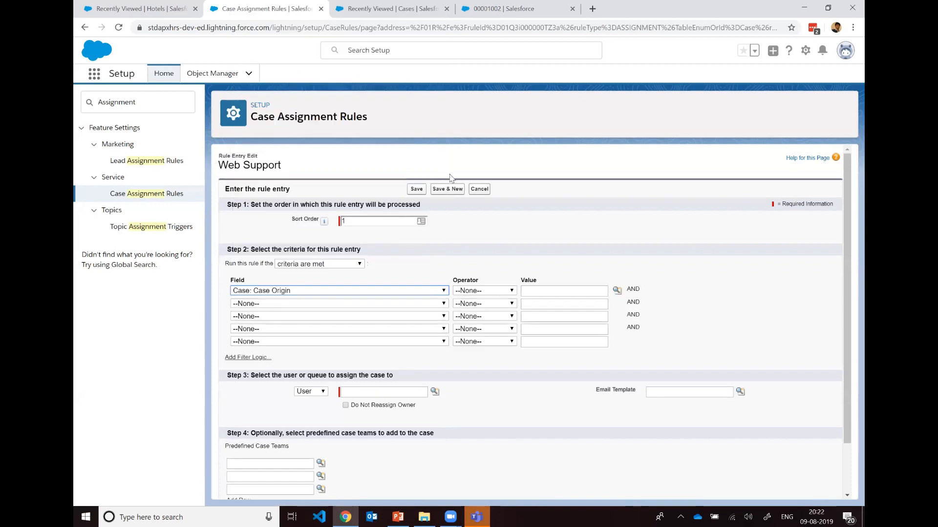
pyautogui.click(496, 292)
pyautogui.click(507, 318)
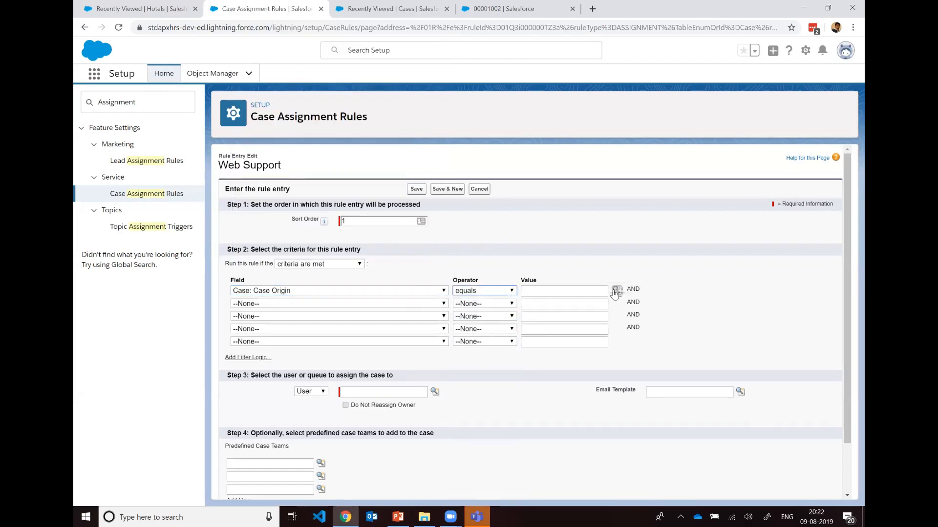
pyautogui.click(617, 290)
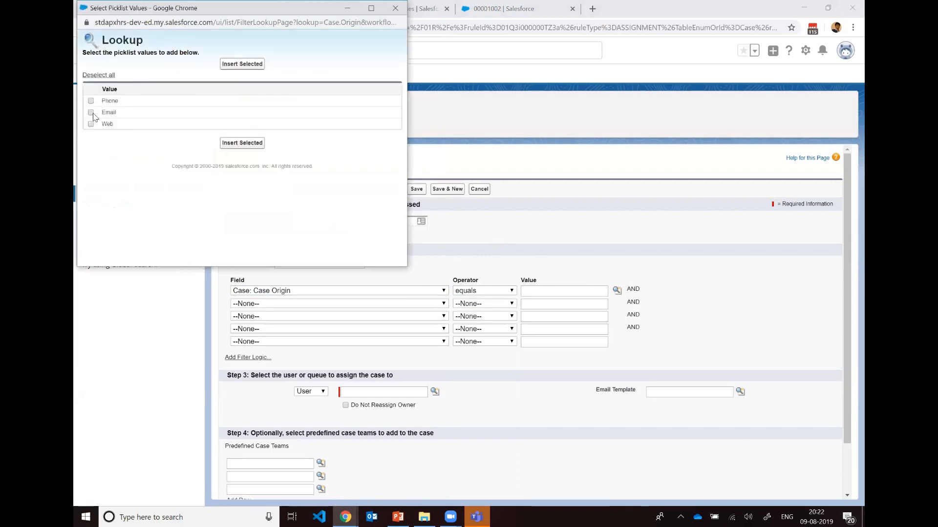
pyautogui.click(92, 125)
pyautogui.click(243, 64)
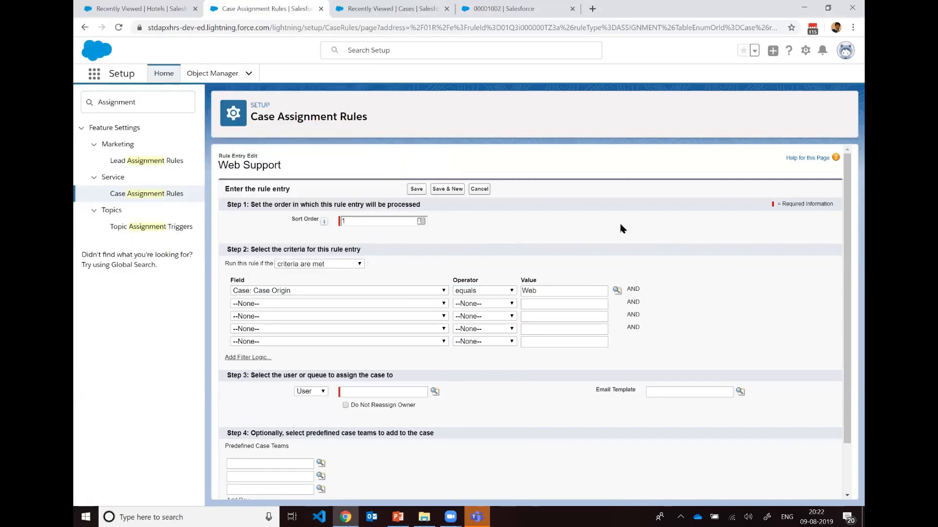
# Step: Assign matching cases to the queue Web Support Queue and save the rule entry
pyautogui.scroll(-2, 661, 229)
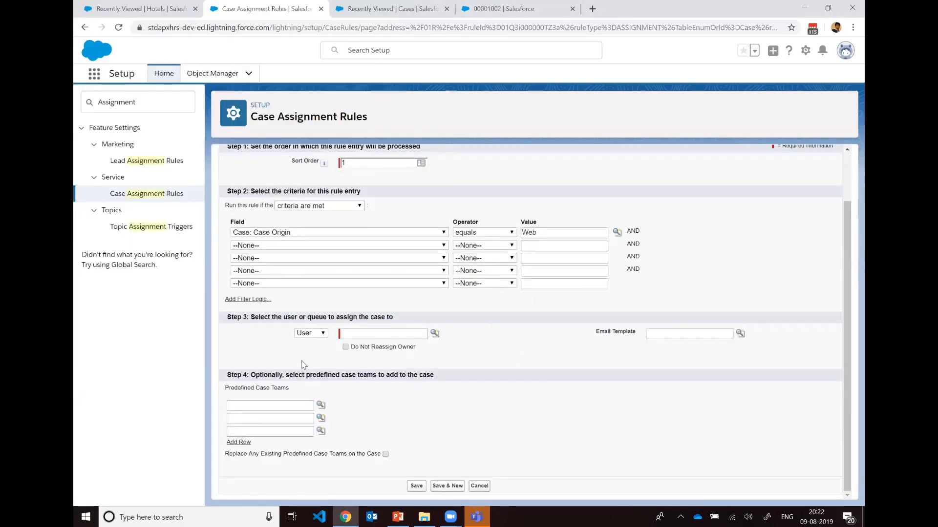
pyautogui.click(360, 334)
pyautogui.click(311, 333)
pyautogui.click(311, 362)
pyautogui.click(420, 334)
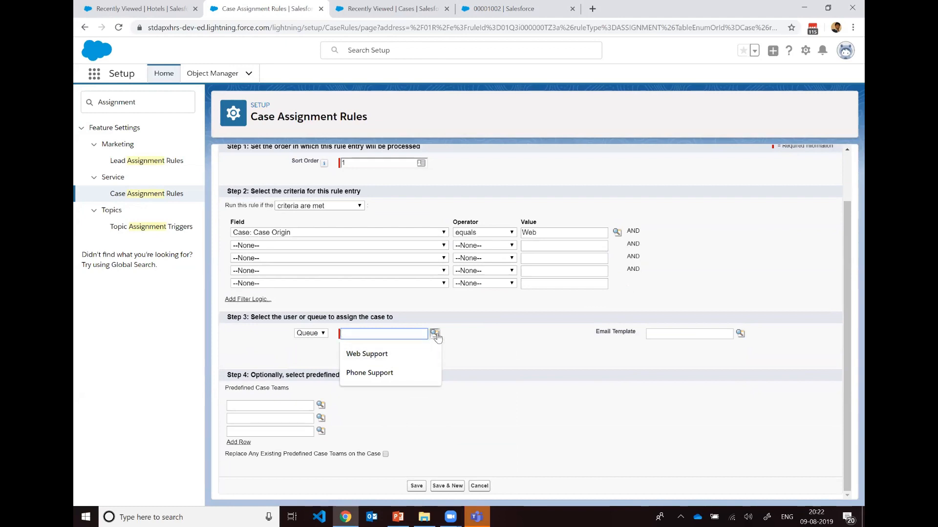
pyautogui.click(435, 333)
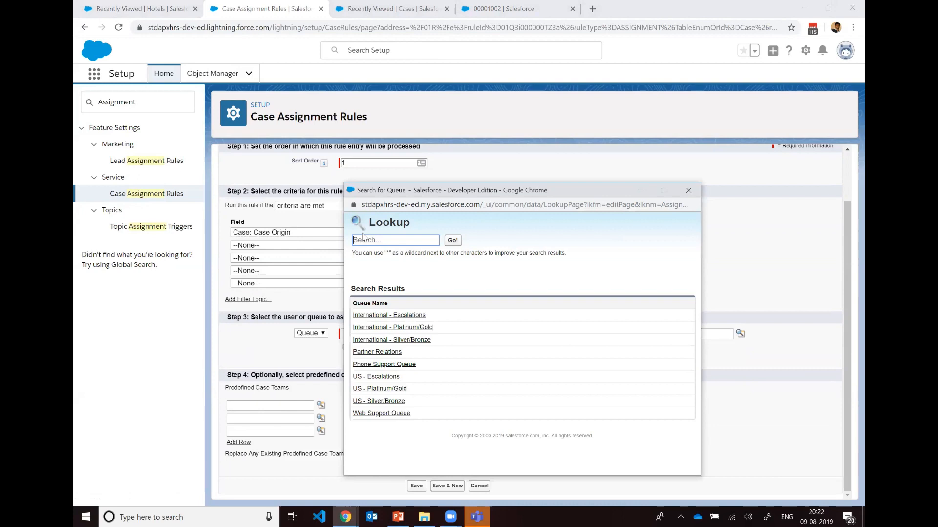
pyautogui.click(688, 192)
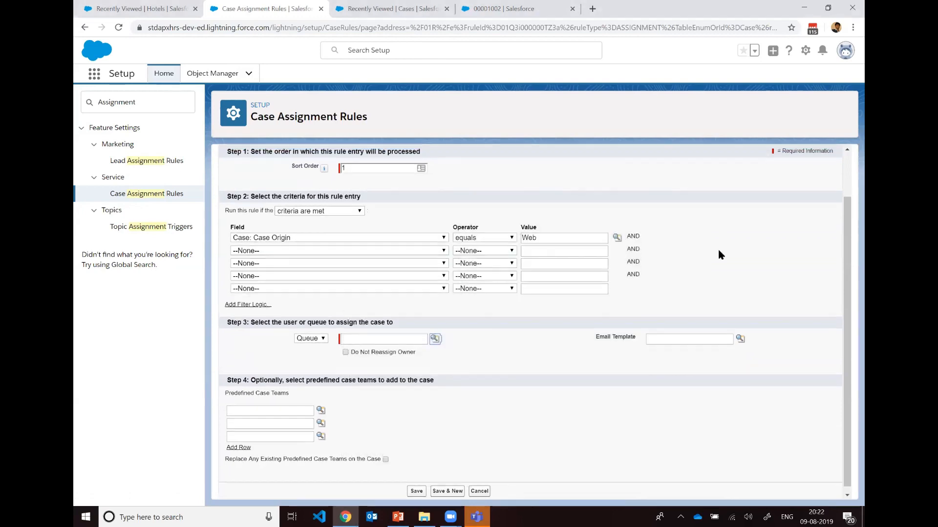
pyautogui.scroll(2, 717, 248)
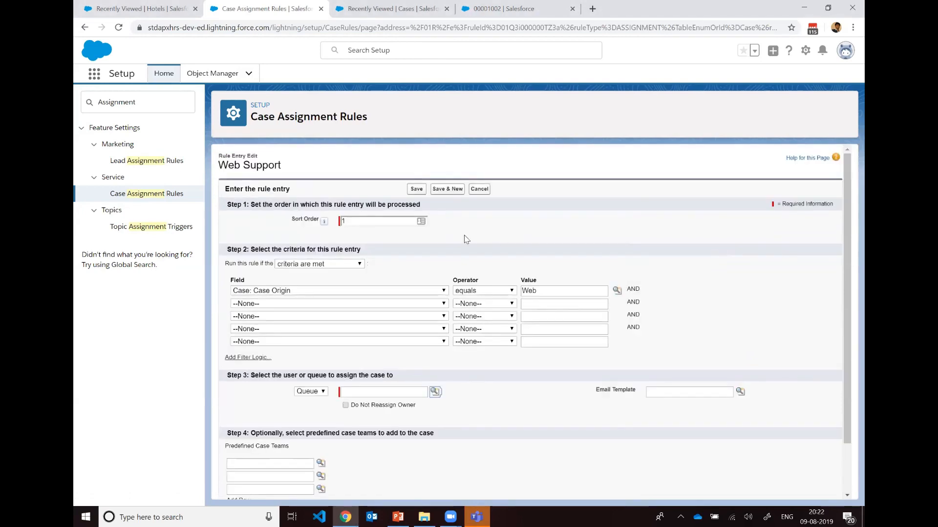
pyautogui.click(434, 392)
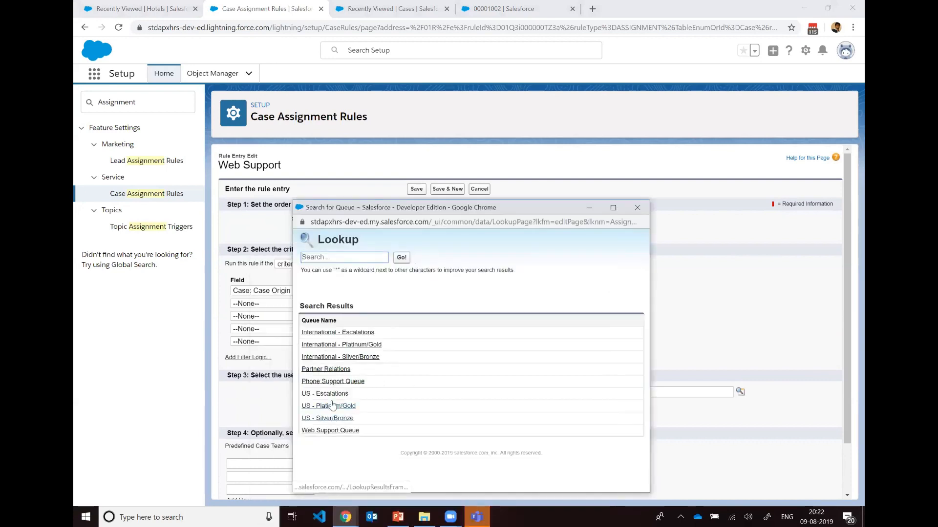
pyautogui.click(357, 432)
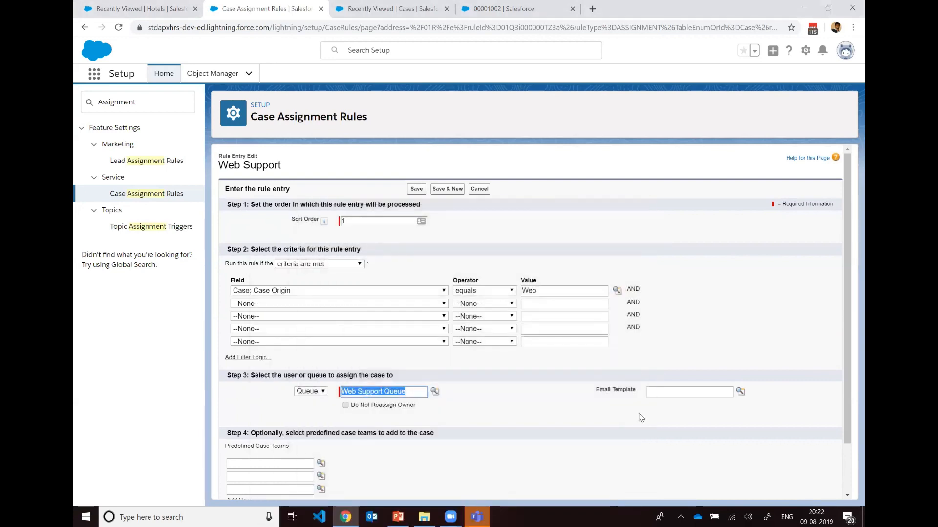
pyautogui.scroll(-2, 619, 366)
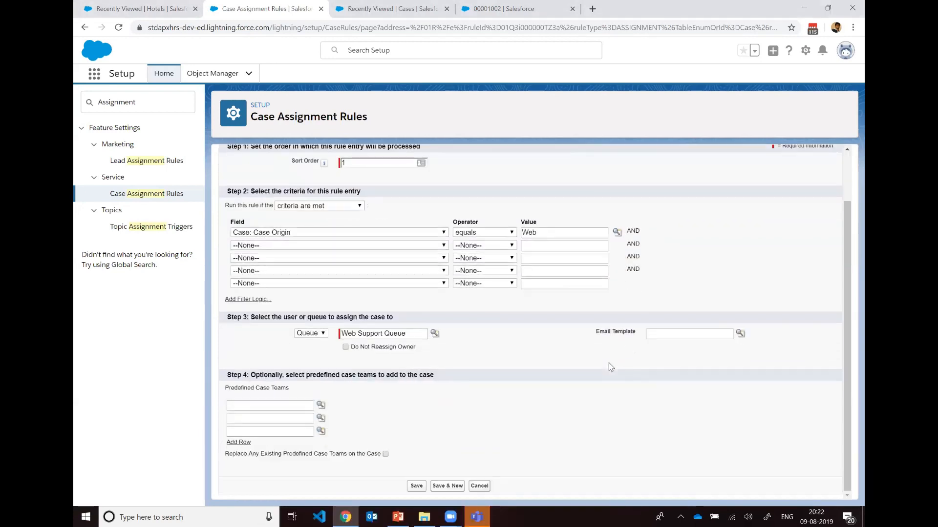
pyautogui.click(417, 486)
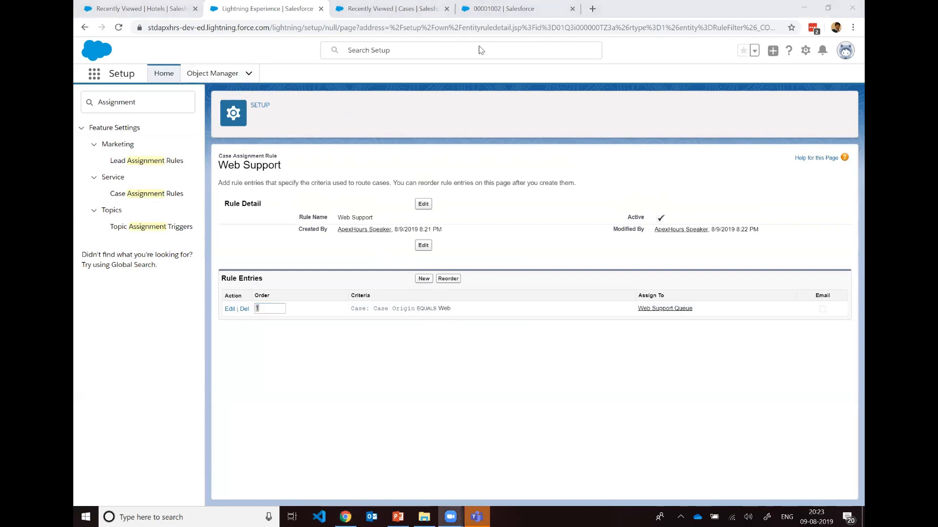
# Step: Start a clone of the case "Seeking guidance on electrical wiring installation for GC5060"
pyautogui.click(477, 16)
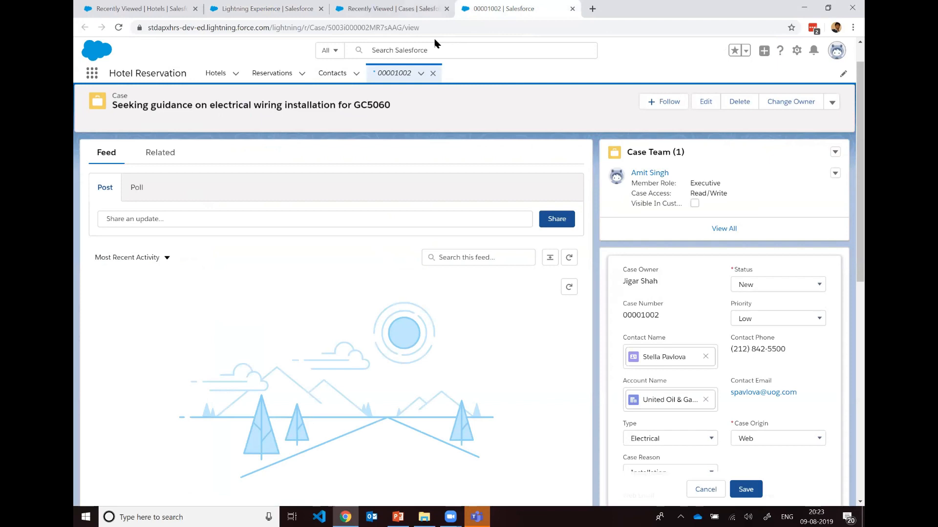
pyautogui.click(391, 9)
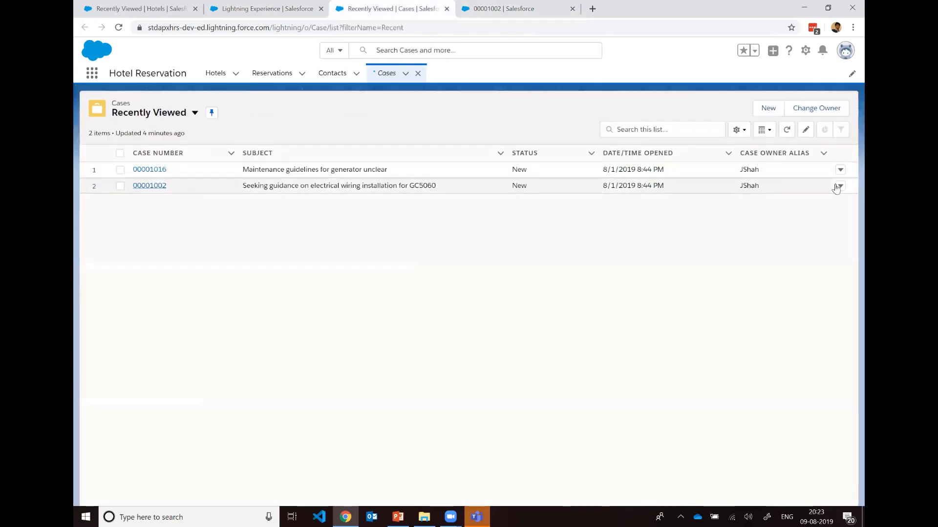
pyautogui.click(503, 9)
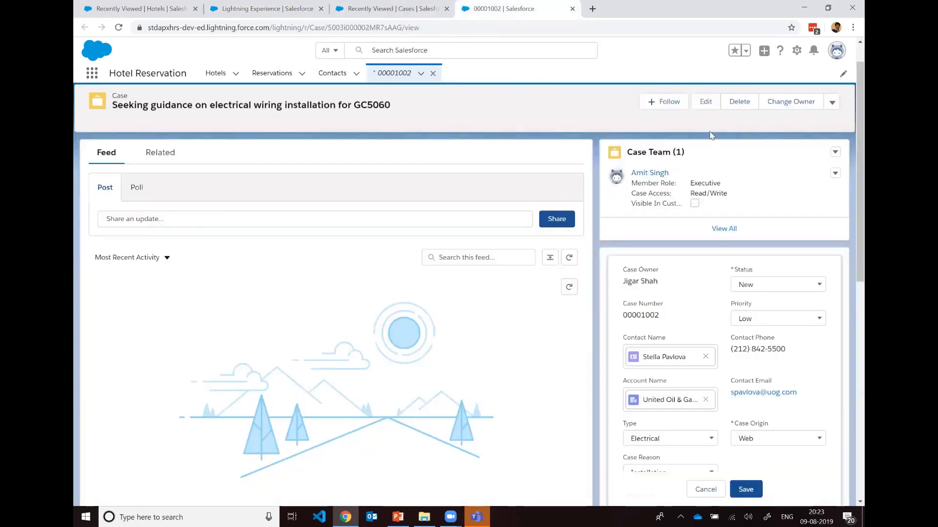
pyautogui.click(831, 102)
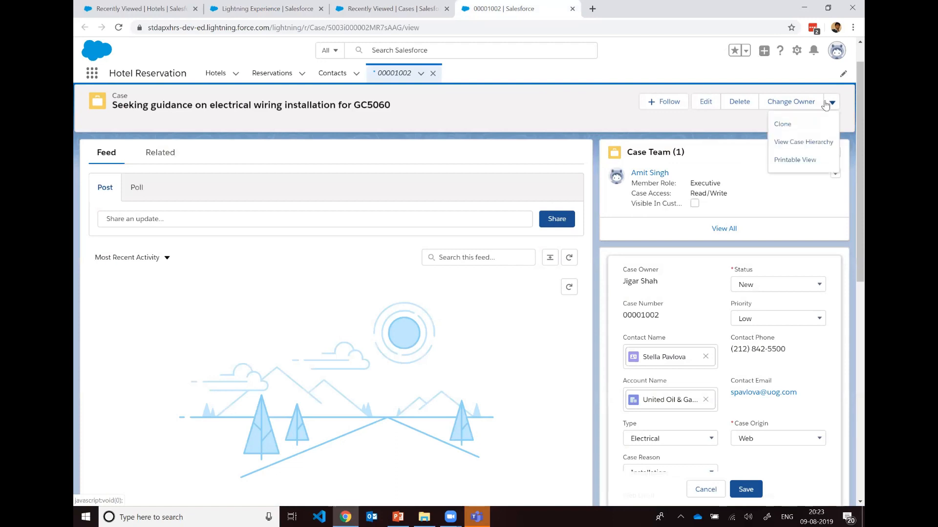
pyautogui.click(806, 126)
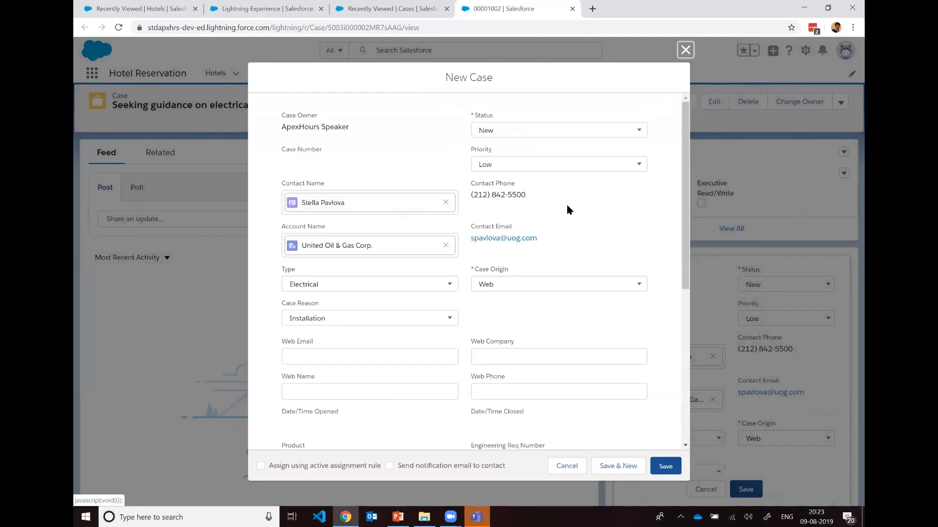
# Step: Replace the cloned case's subject with Test Web Case
pyautogui.scroll(-2, 566, 241)
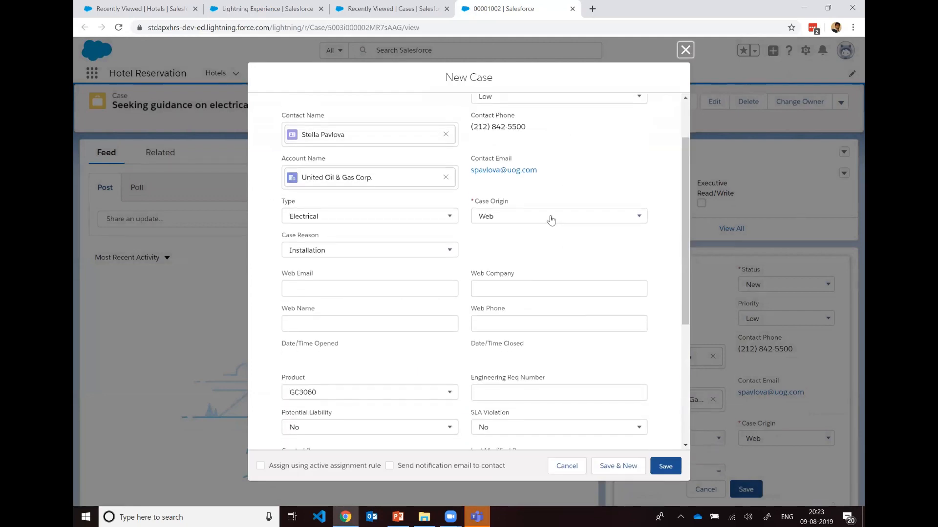
pyautogui.scroll(-4, 400, 282)
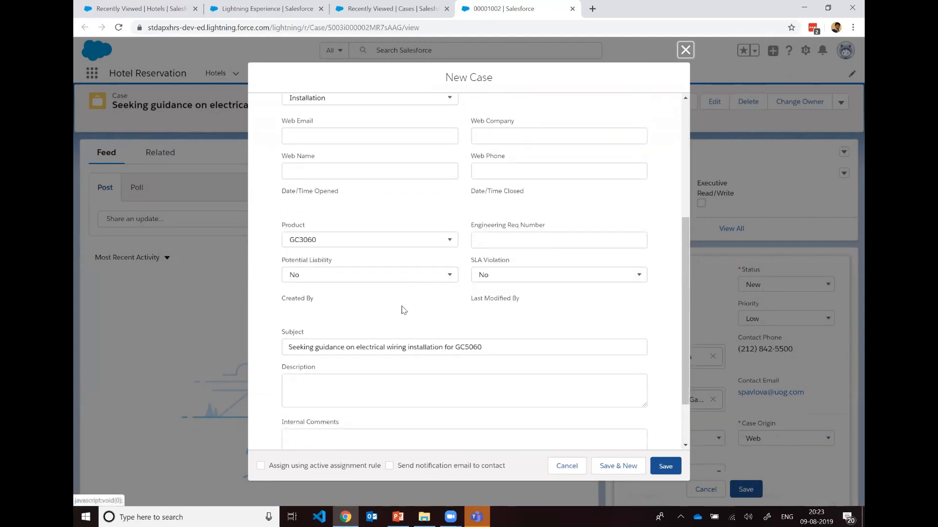
pyautogui.scroll(6, 420, 330)
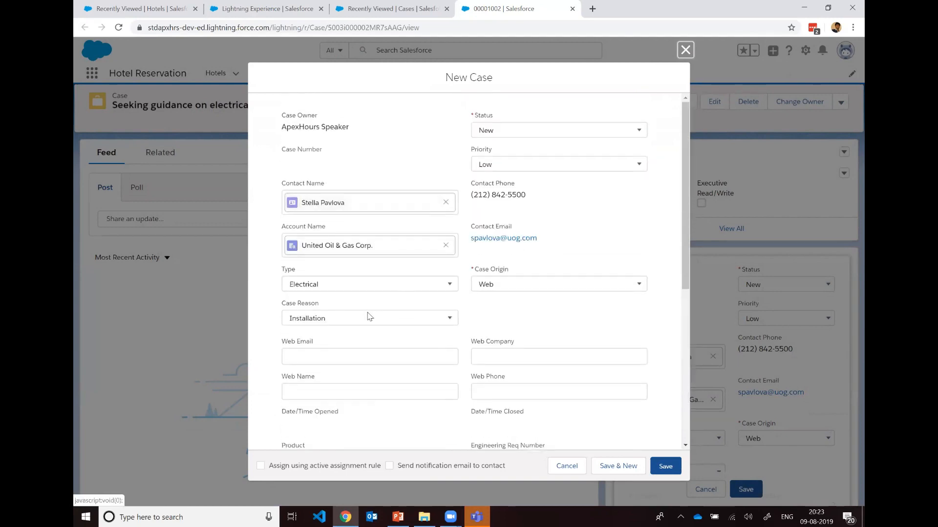
pyautogui.scroll(-8, 374, 299)
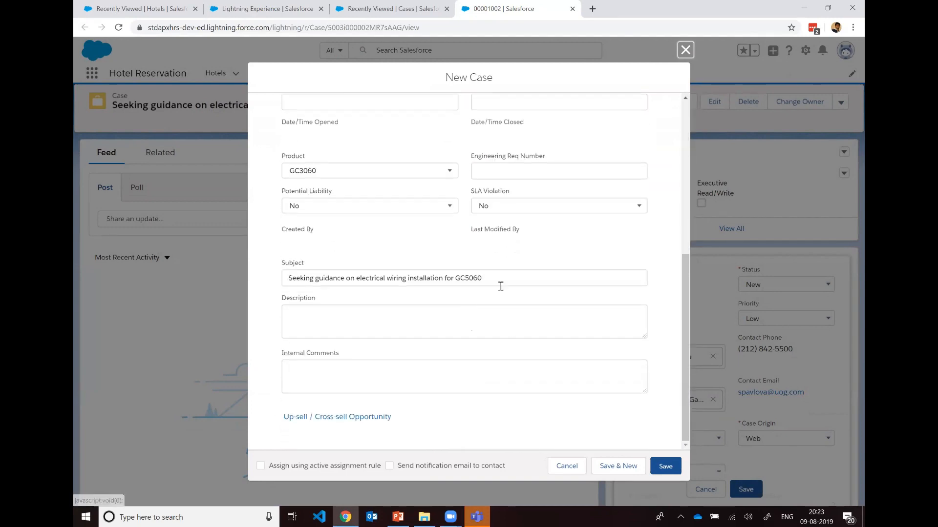
pyautogui.tripleClick(292, 278)
pyautogui.press('BackSpace')
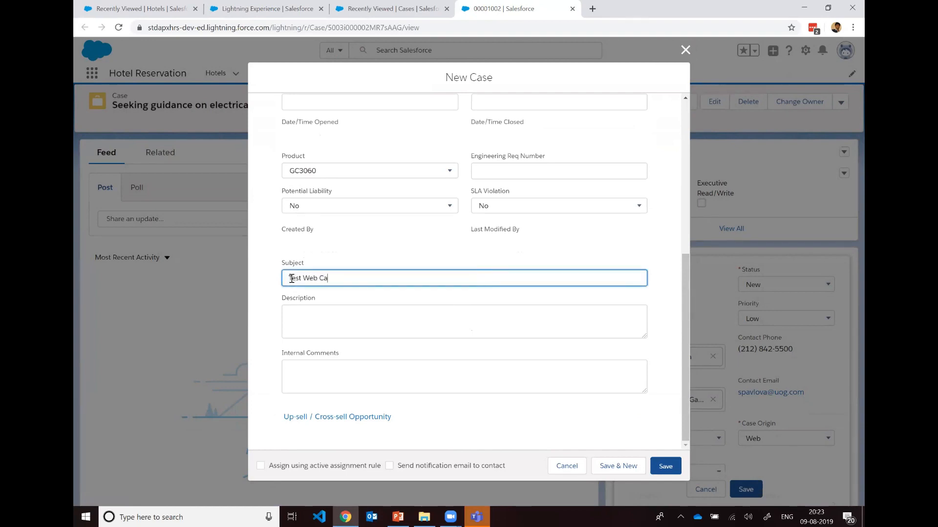
pyautogui.write('Test Web Case')
# Step: Enable assignment using the active assignment rule for the cloned case and save it
pyautogui.scroll(1, 342, 319)
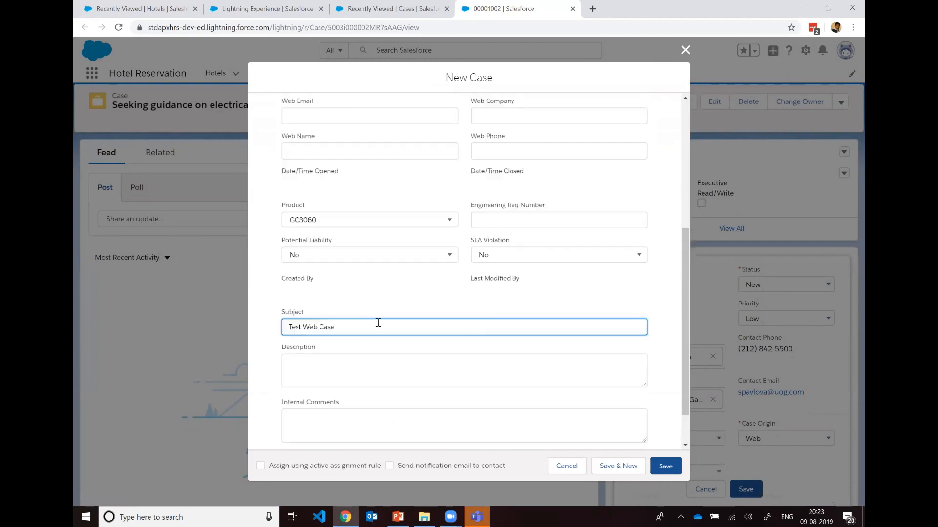
pyautogui.scroll(-1, 537, 415)
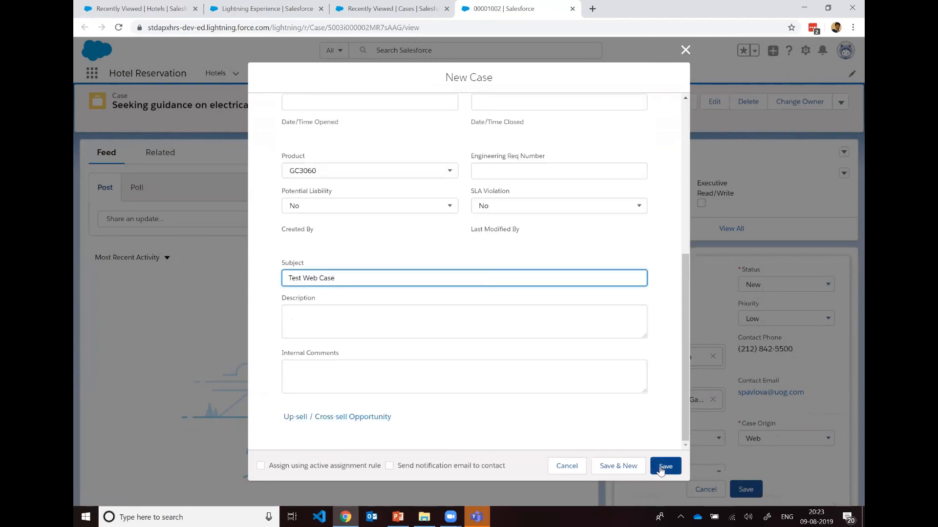
pyautogui.click(260, 466)
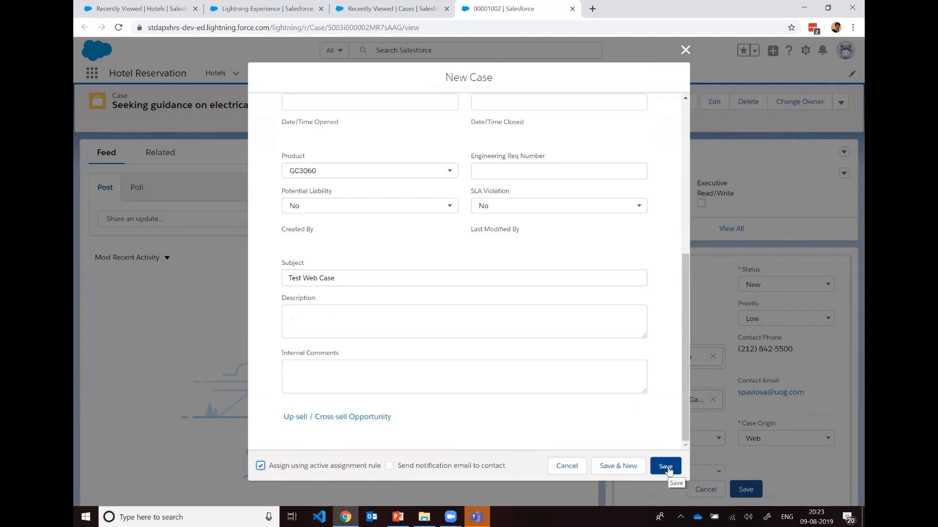
pyautogui.scroll(6, 647, 346)
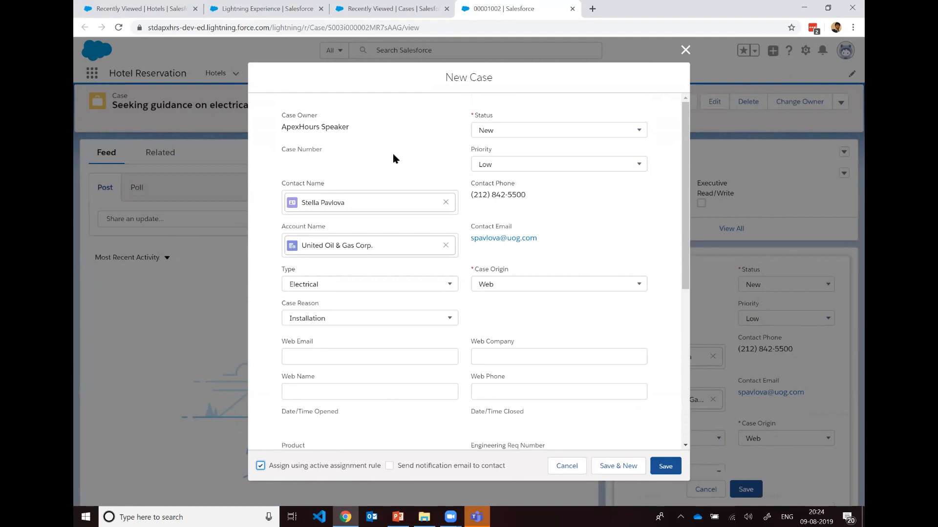
pyautogui.scroll(-6, 565, 278)
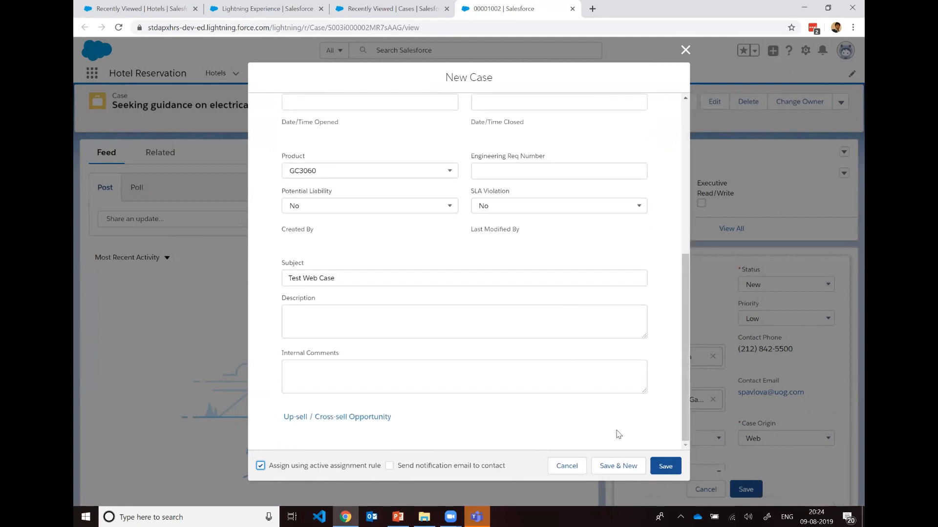
pyautogui.click(666, 467)
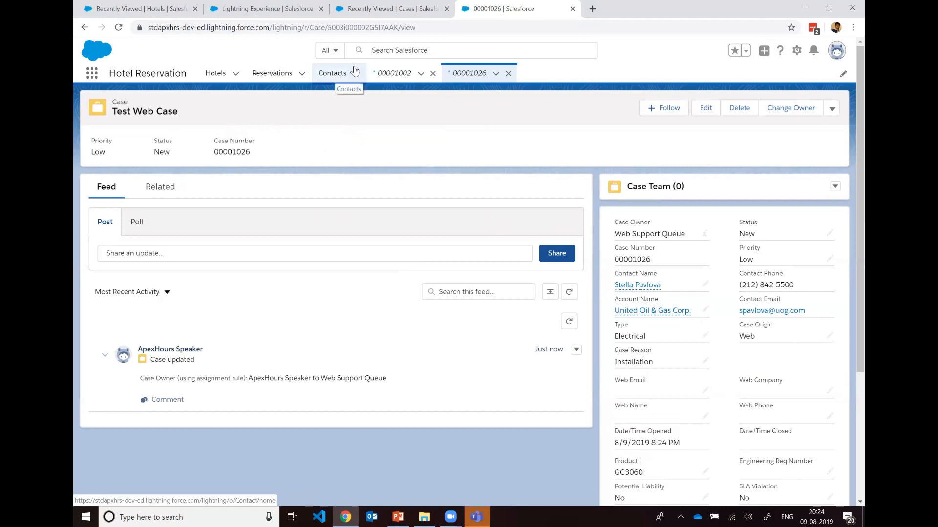
# Step: Return to the Cases list and switch its list view to Web Support Queue
pyautogui.click(393, 9)
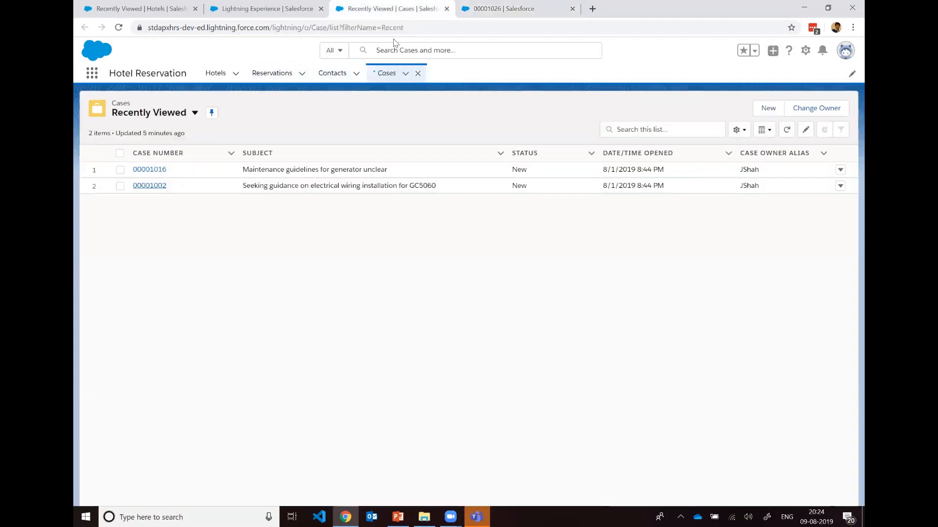
pyautogui.click(194, 113)
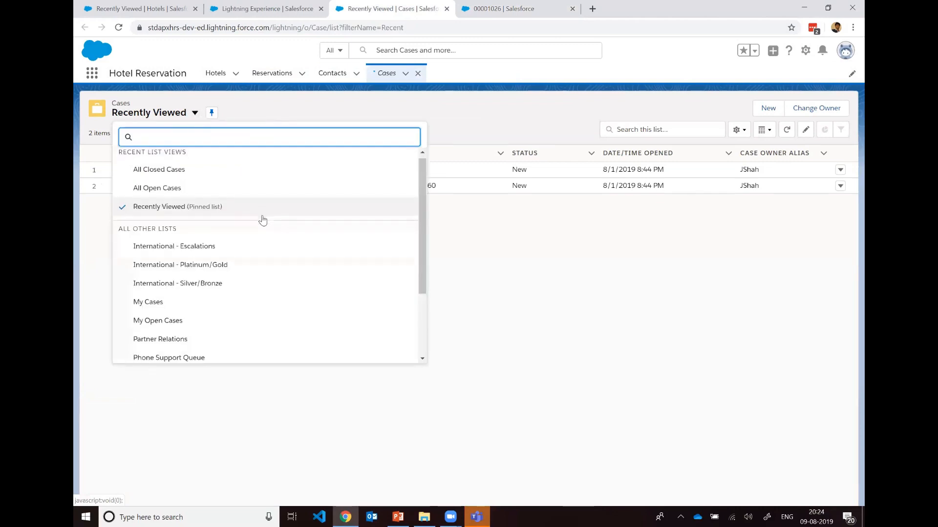
pyautogui.scroll(-2, 262, 218)
pyautogui.scroll(-1, 263, 220)
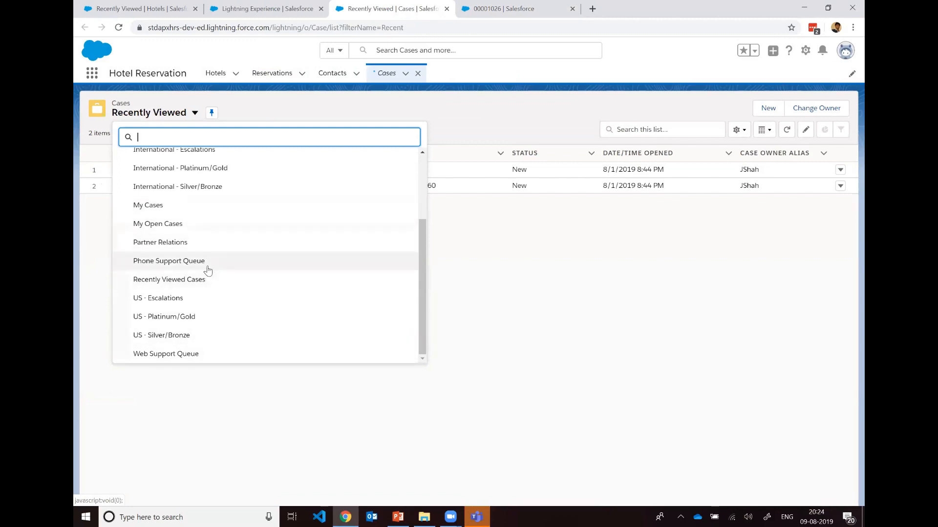
pyautogui.click(191, 360)
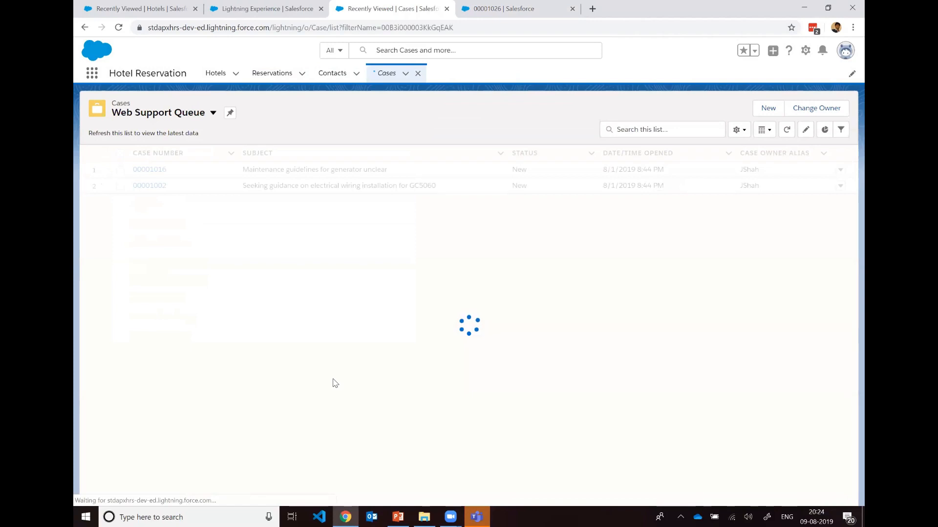